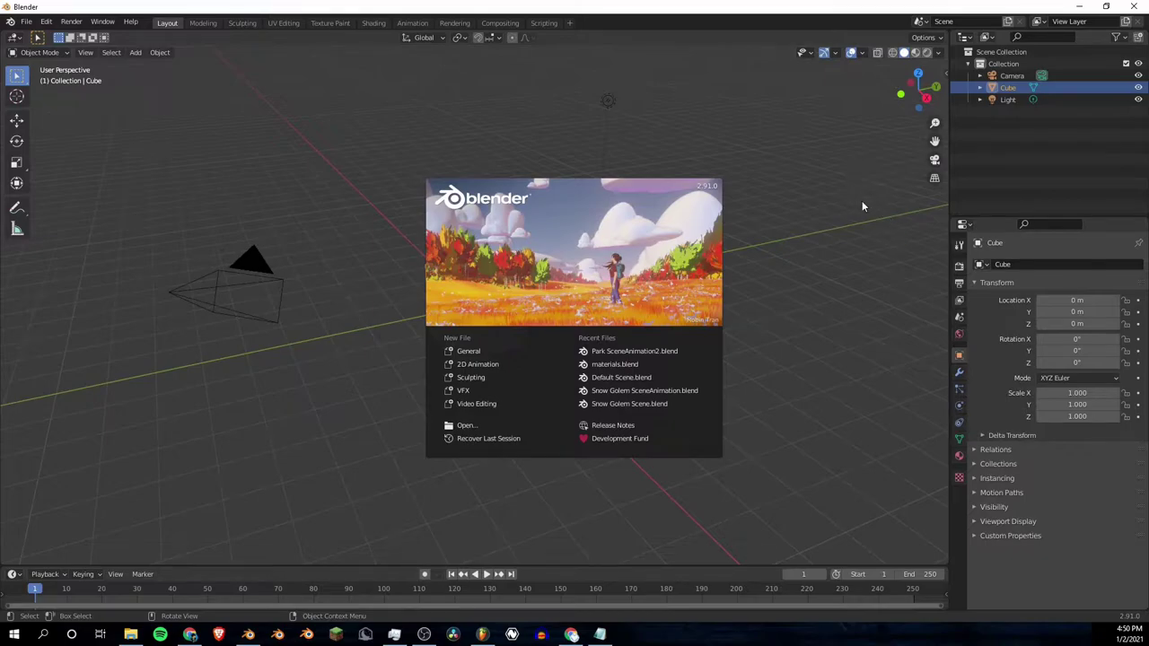
Step: Close the splash screen and create a new General file from the File menu
left_click(772, 235)
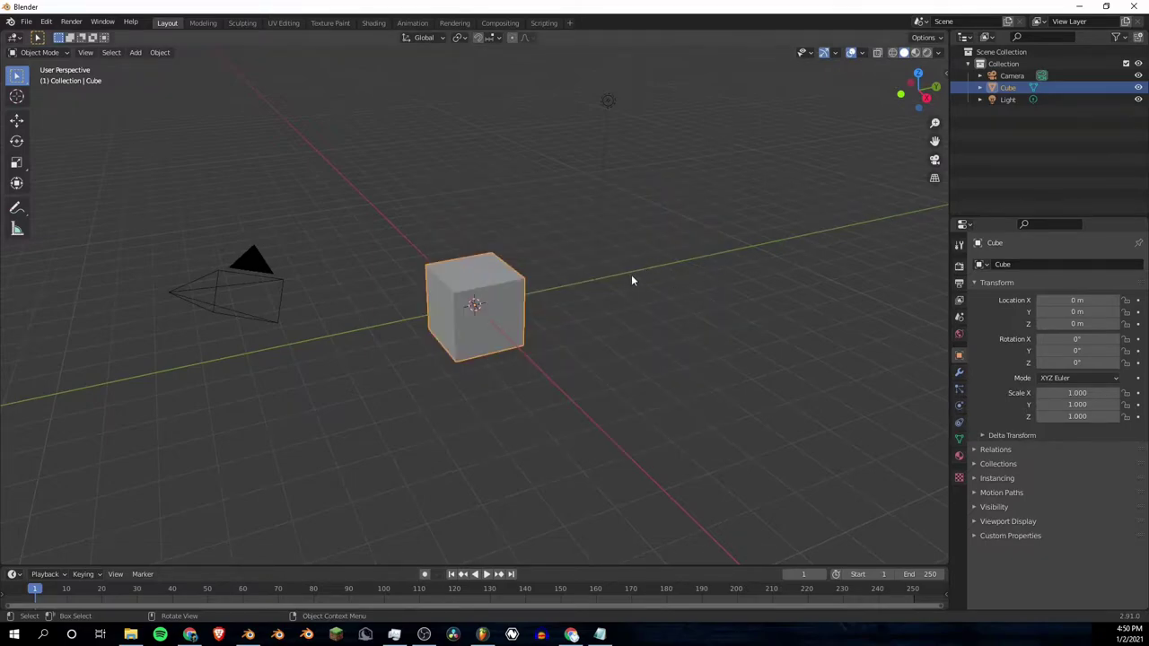
left_click(25, 21)
mouse_move(36, 36)
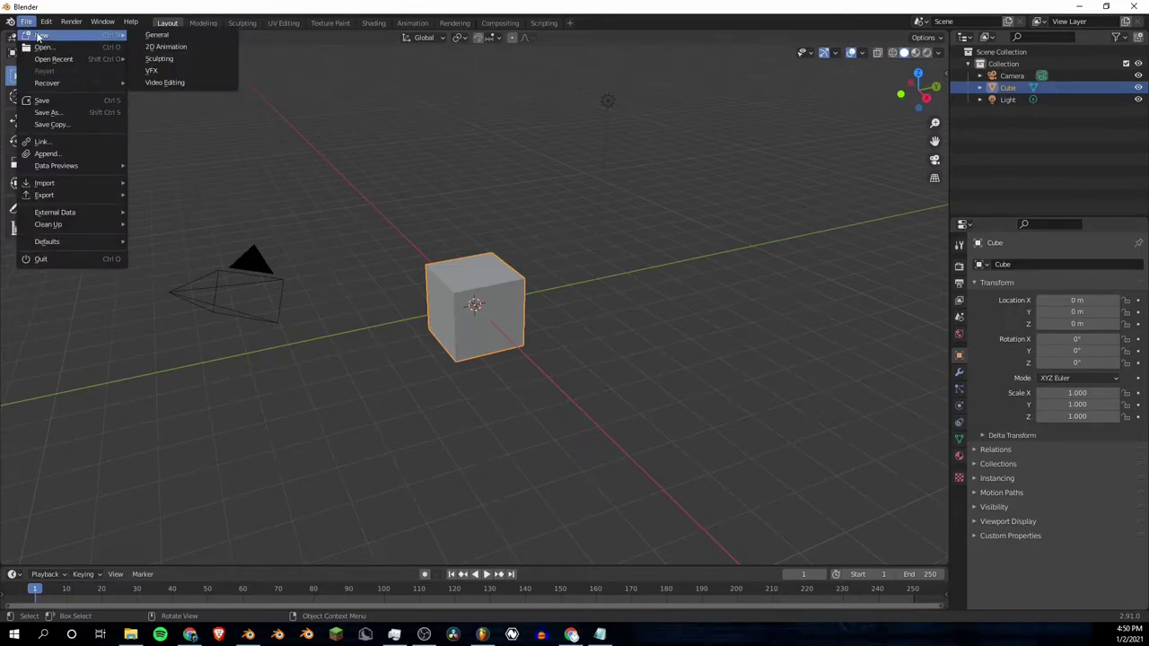
left_click(158, 34)
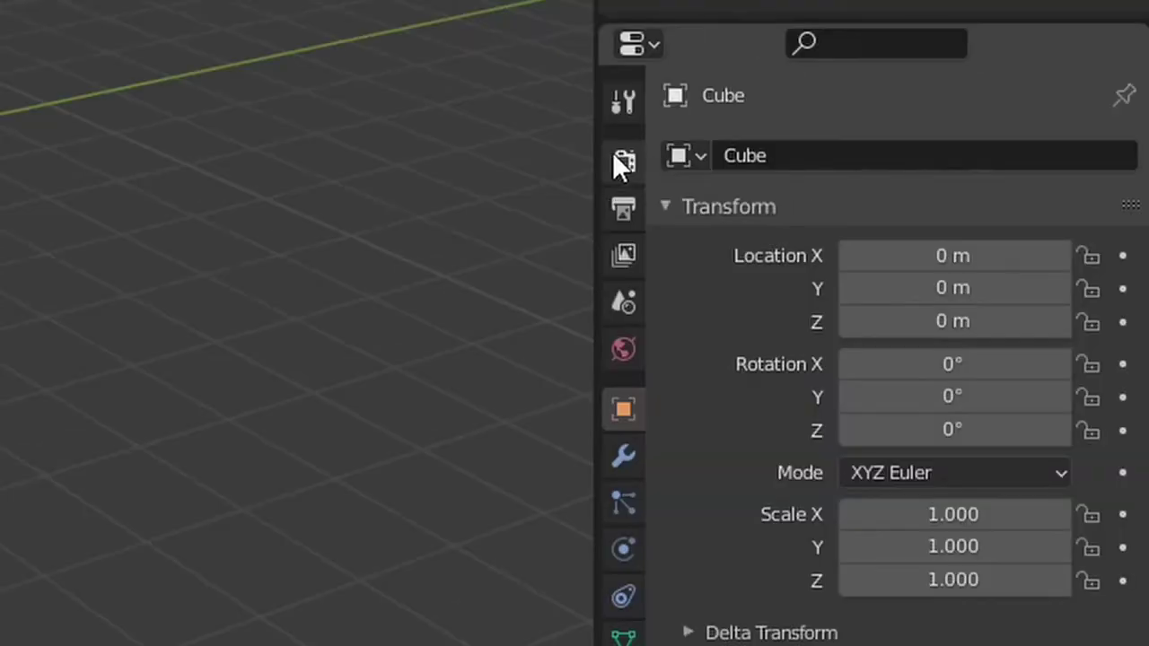
Step: Change the render engine from Eevee to Cycles in Render Properties
left_click(617, 158)
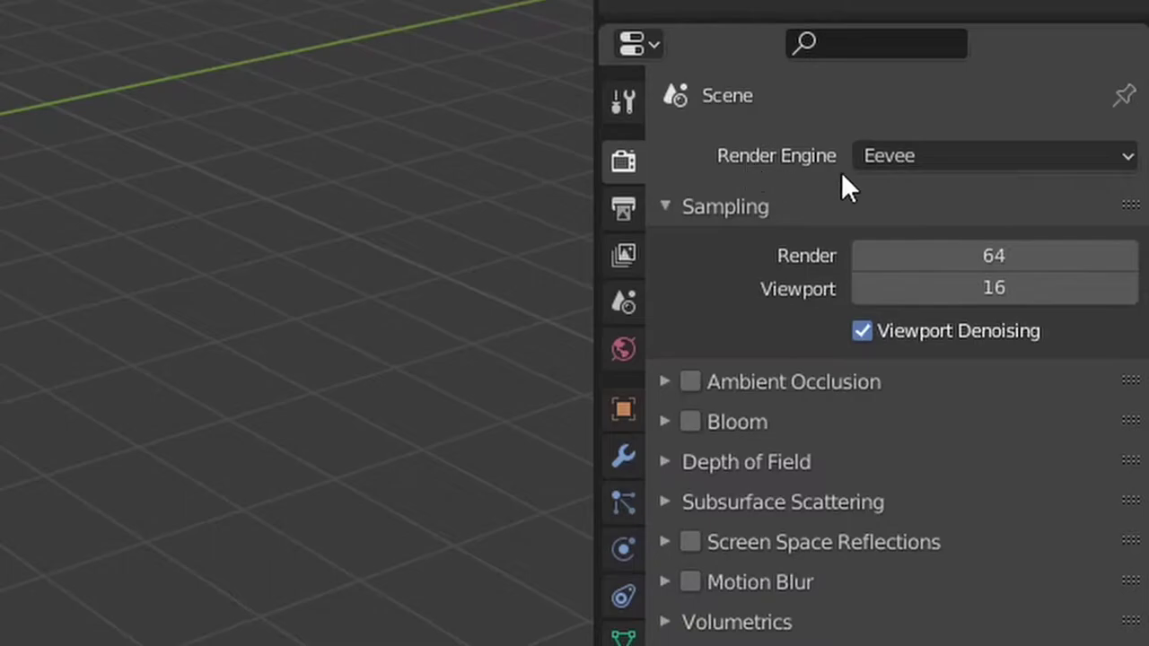
left_click(899, 158)
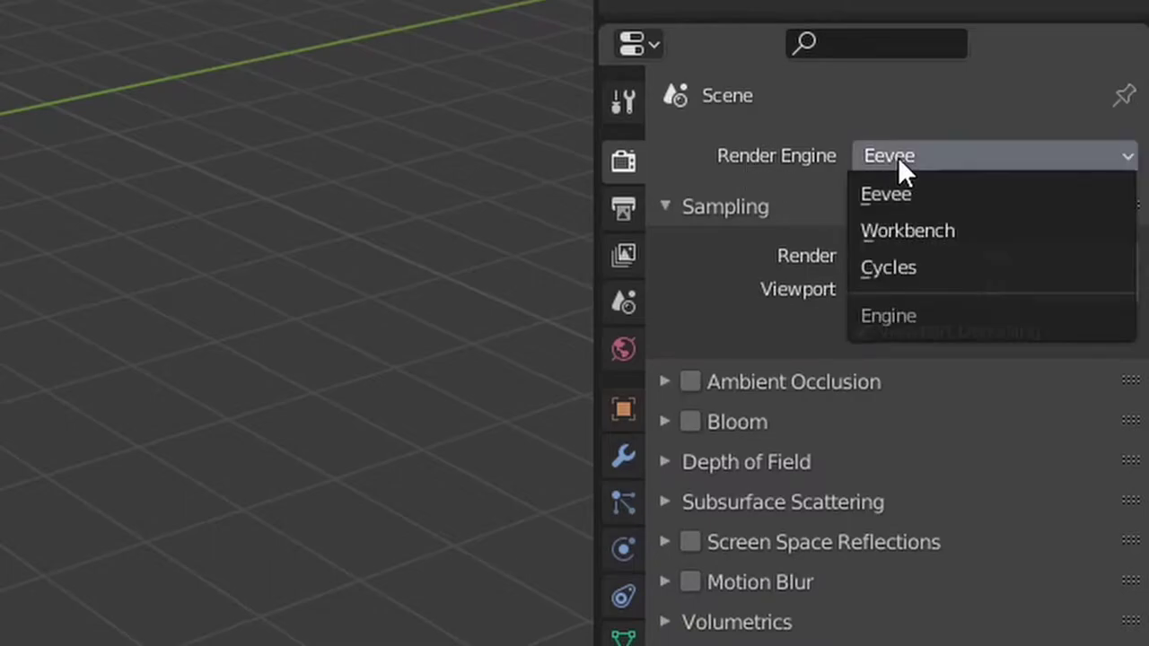
left_click(884, 269)
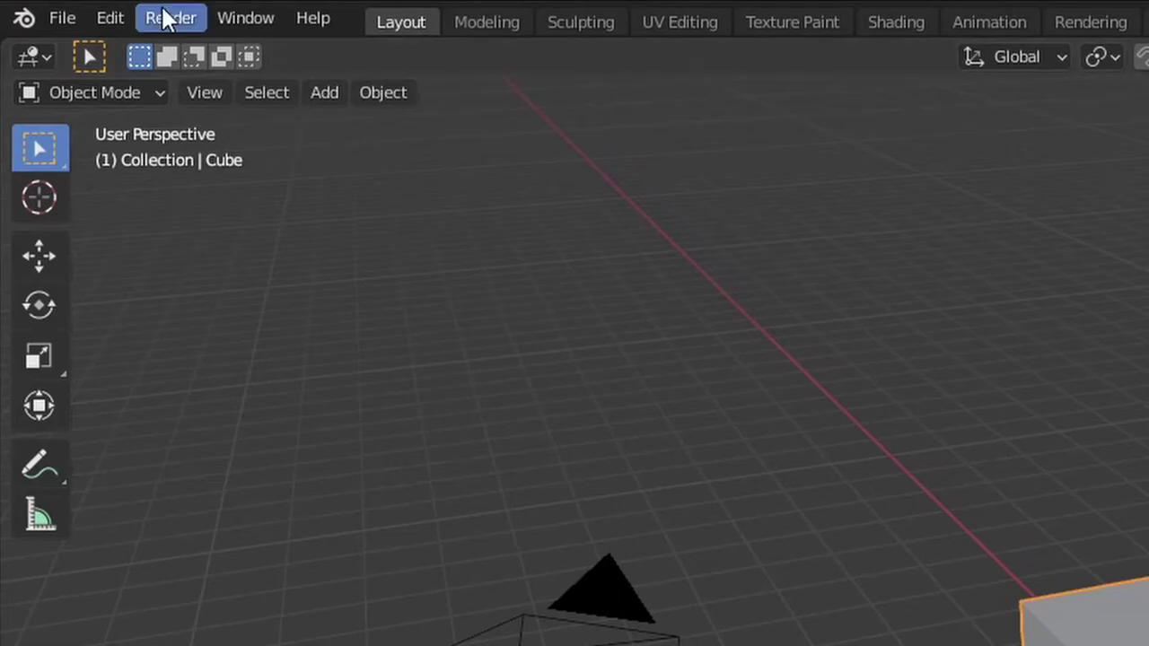
Step: In Preferences > System, set Cycles render devices to CUDA
left_click(127, 19)
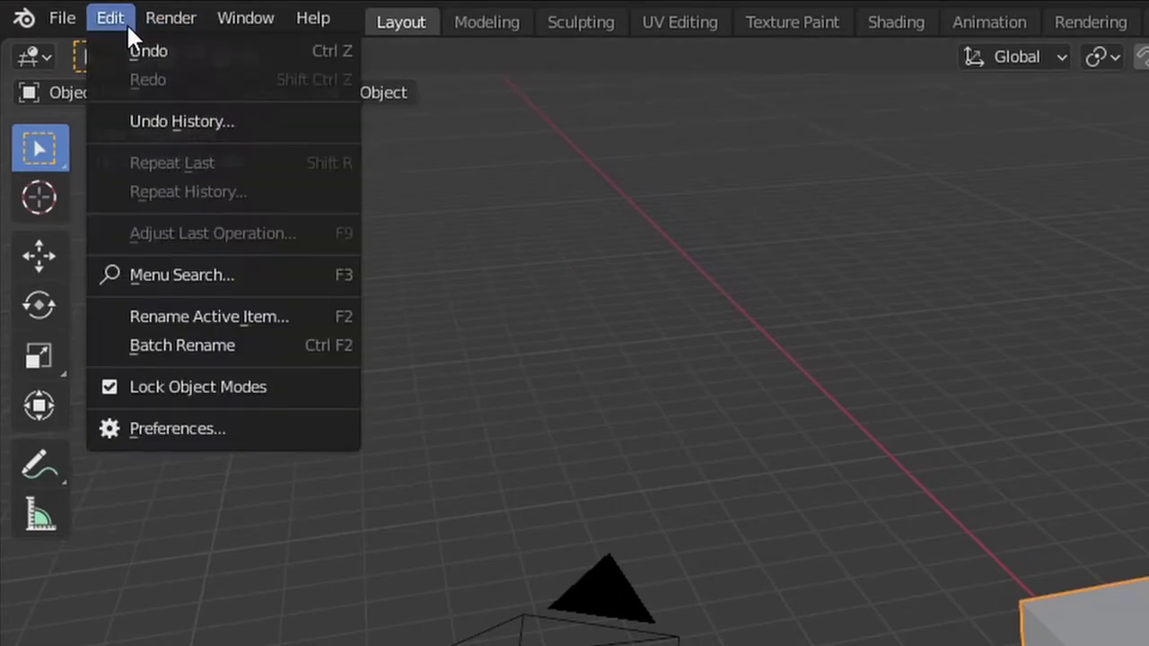
left_click(204, 429)
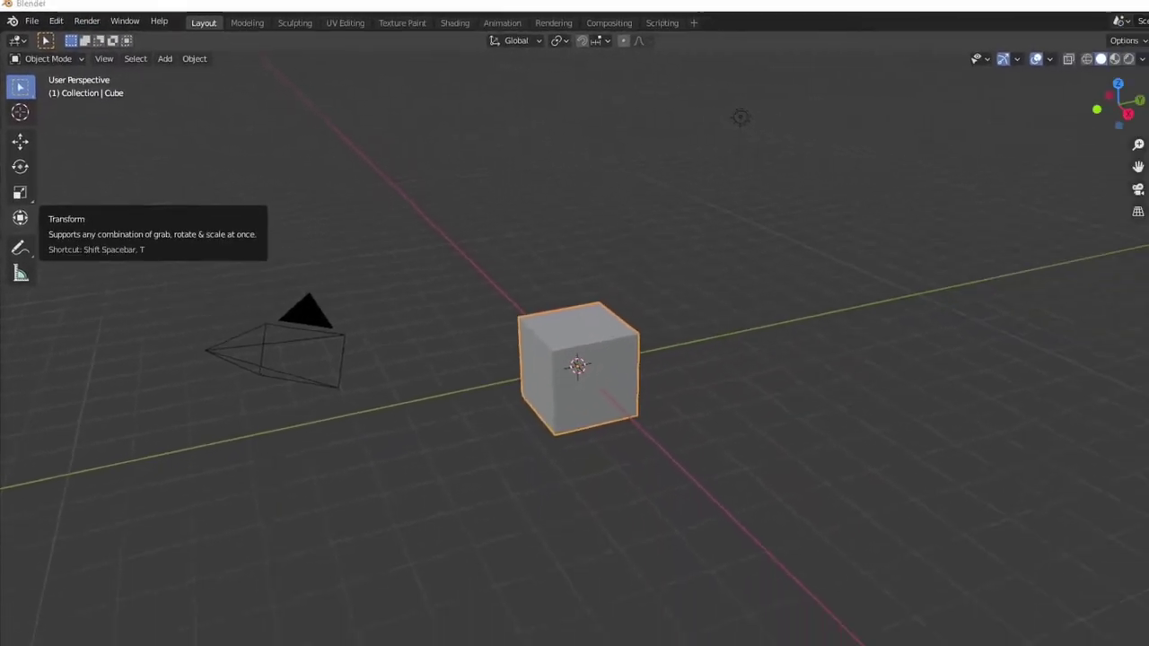
left_click_drag(549, 112, 480, 99)
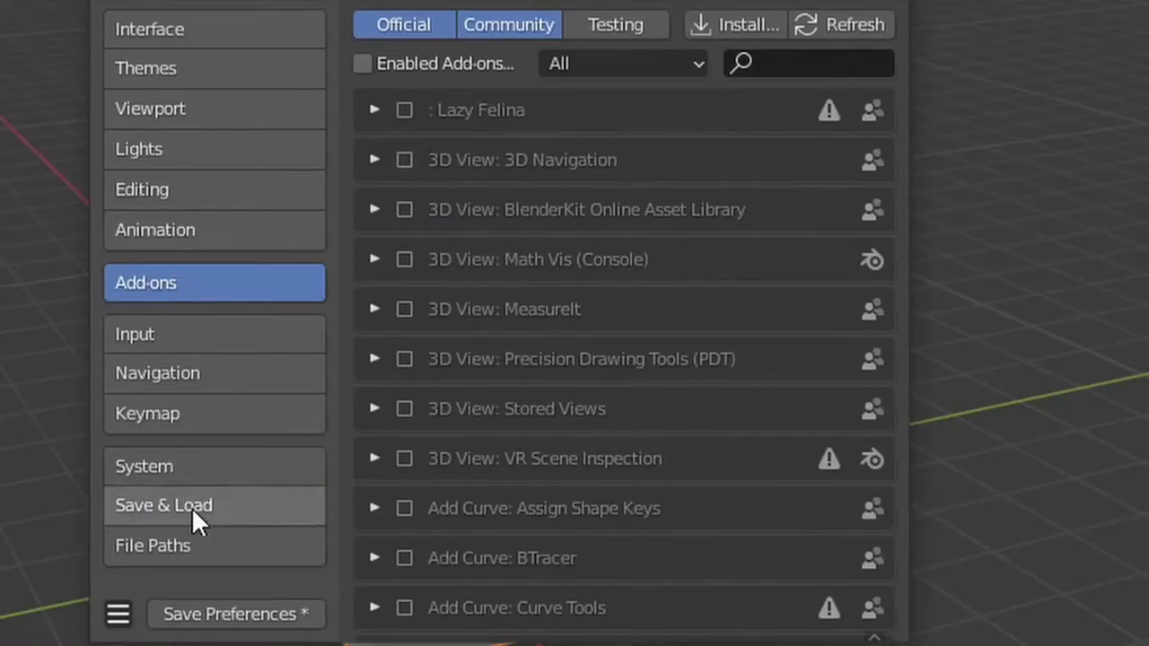
left_click(186, 460)
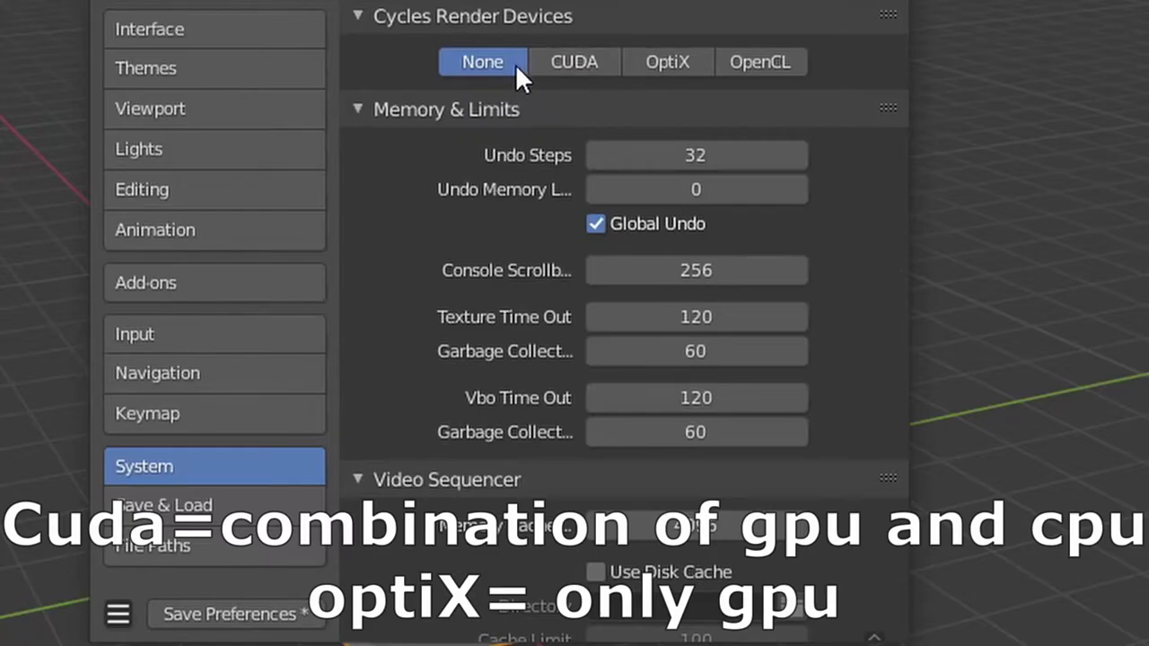
left_click(574, 70)
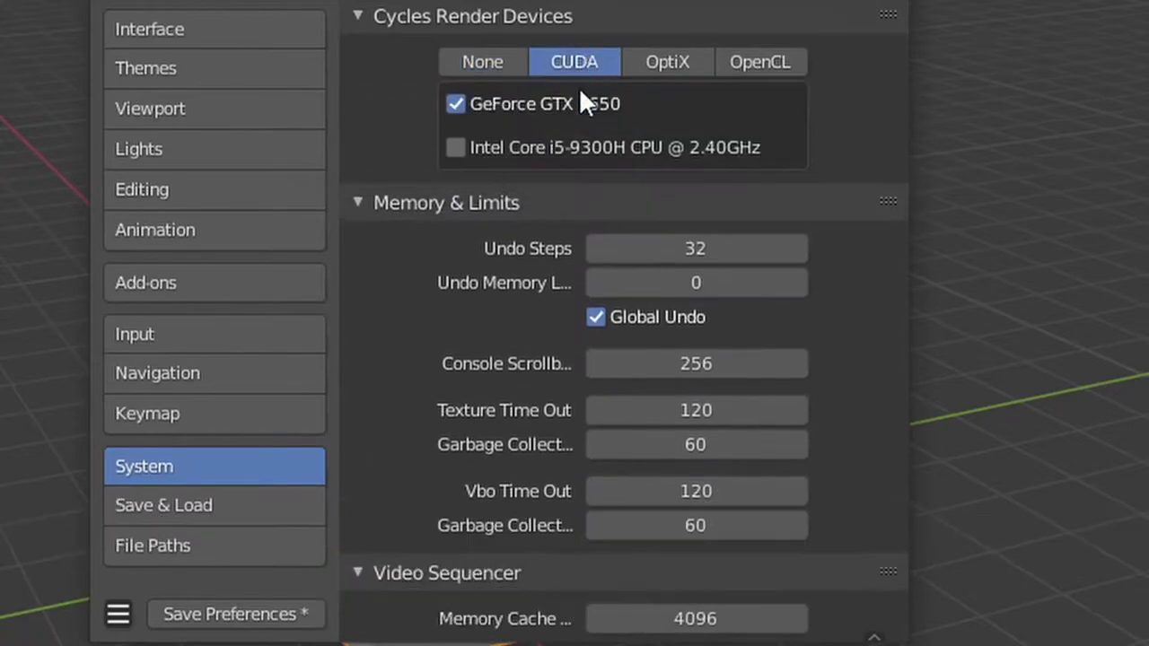
left_click(671, 58)
left_click(584, 59)
Step: Enable Auto-Save Preferences and save the preferences
left_click(120, 619)
left_click(190, 553)
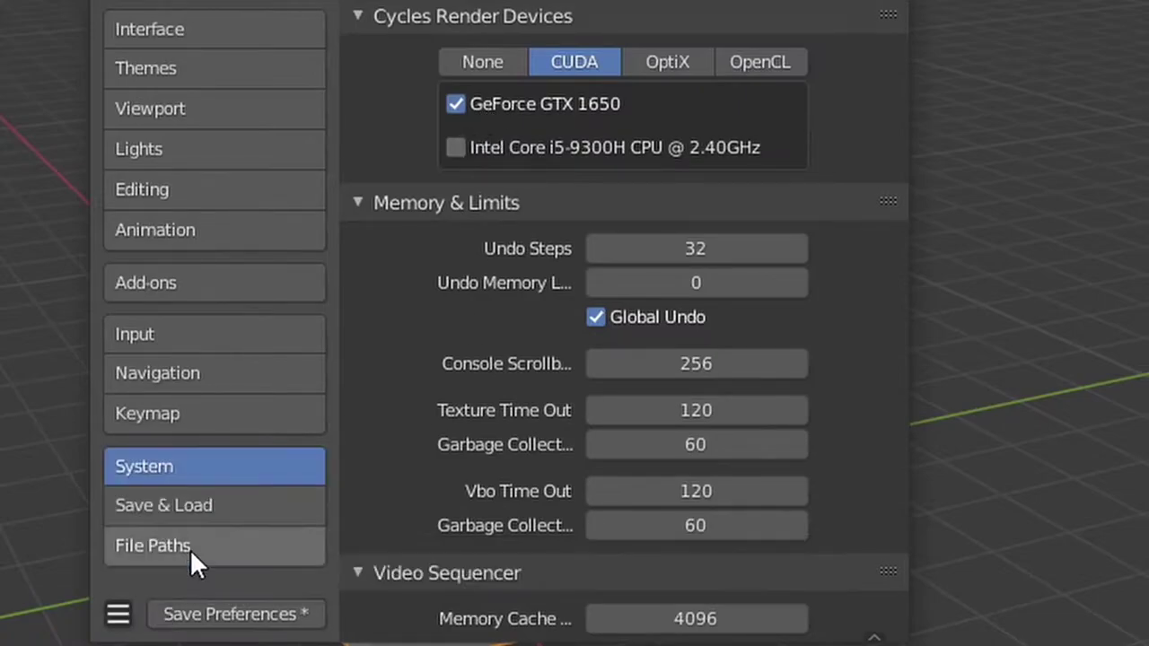
left_click(124, 616)
left_click(148, 577)
left_click(120, 616)
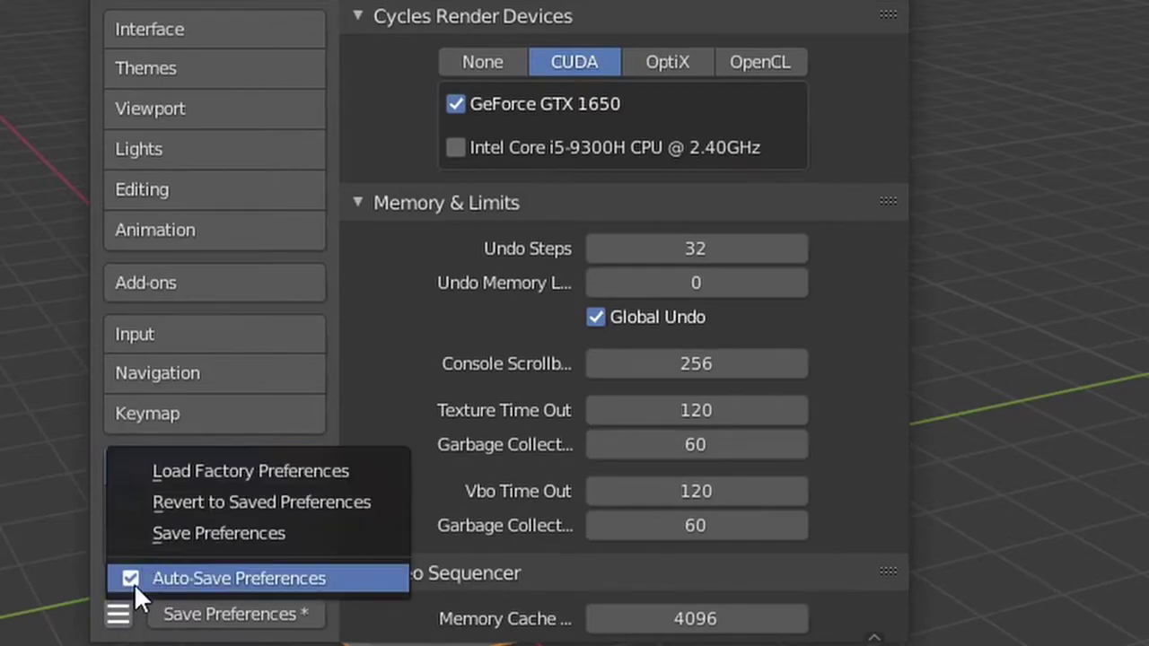
left_click(159, 542)
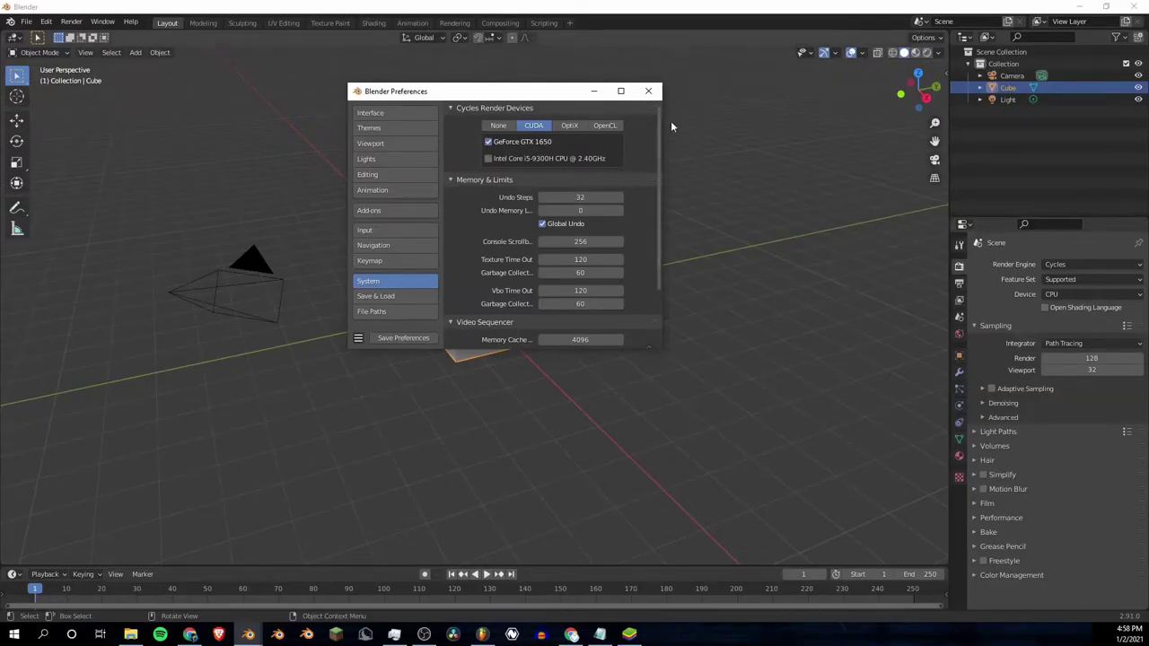
Step: Close Preferences, set Device to GPU Compute, with 30 render and 30 viewport samples
left_click(645, 90)
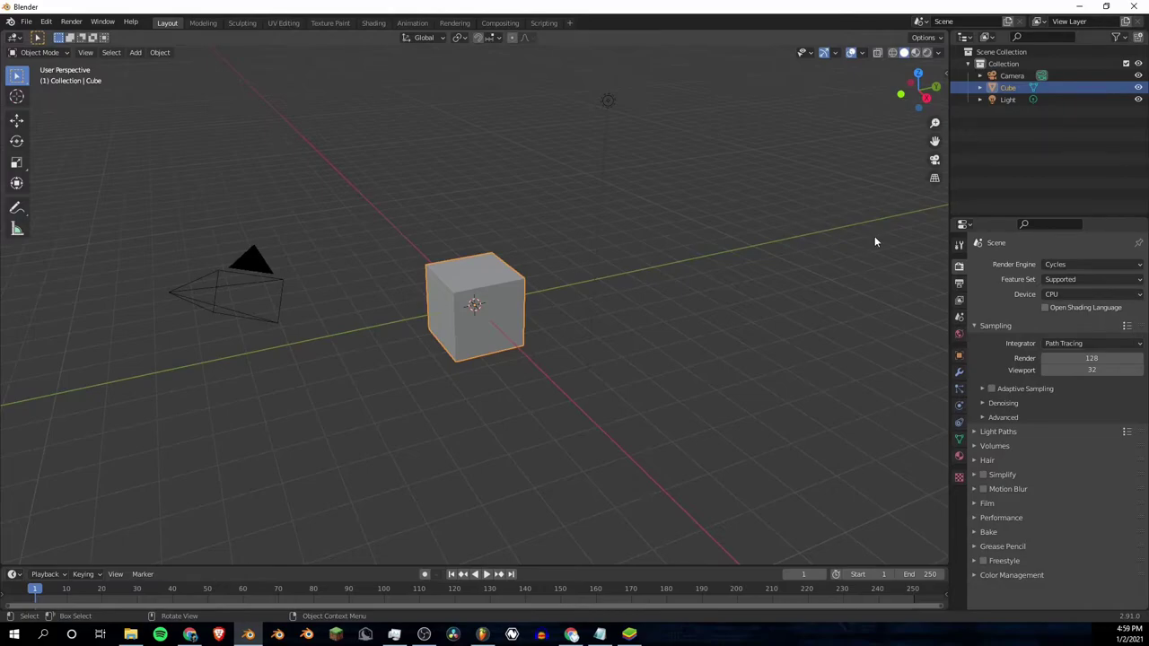
left_click(1050, 296)
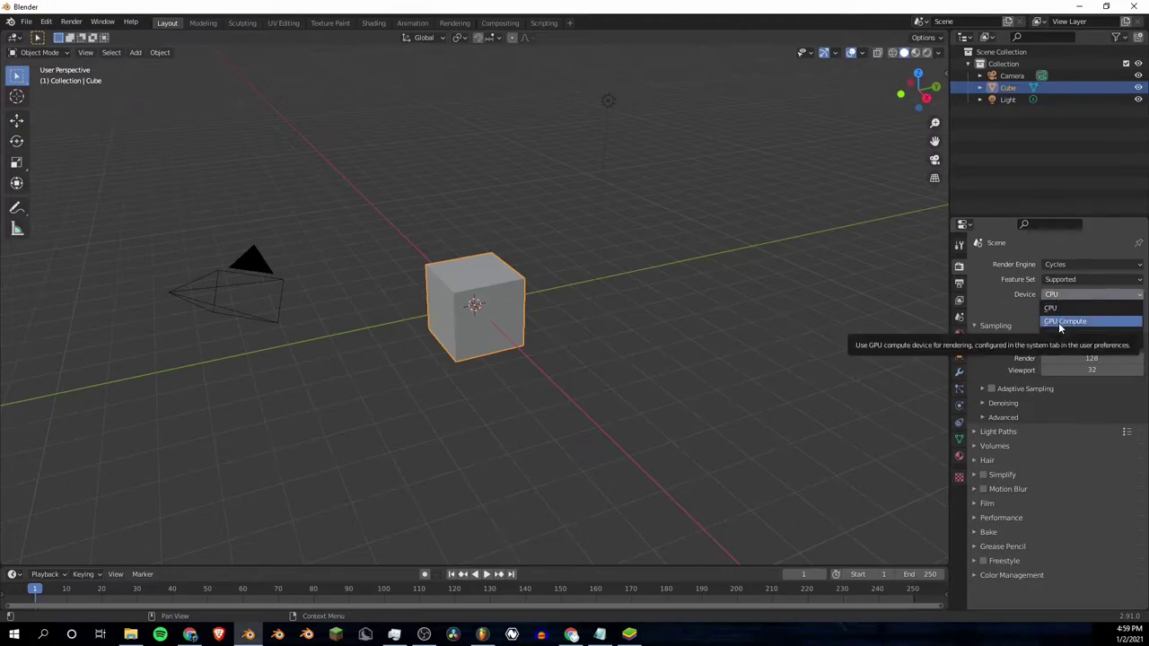
left_click(1058, 321)
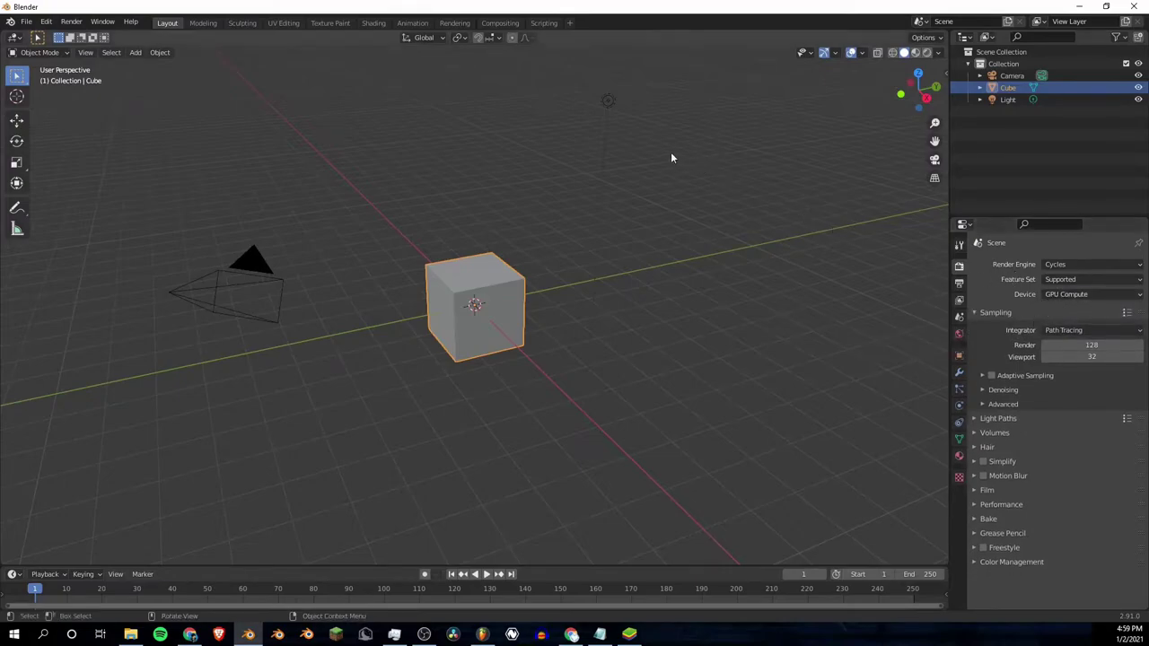
left_click(1085, 346)
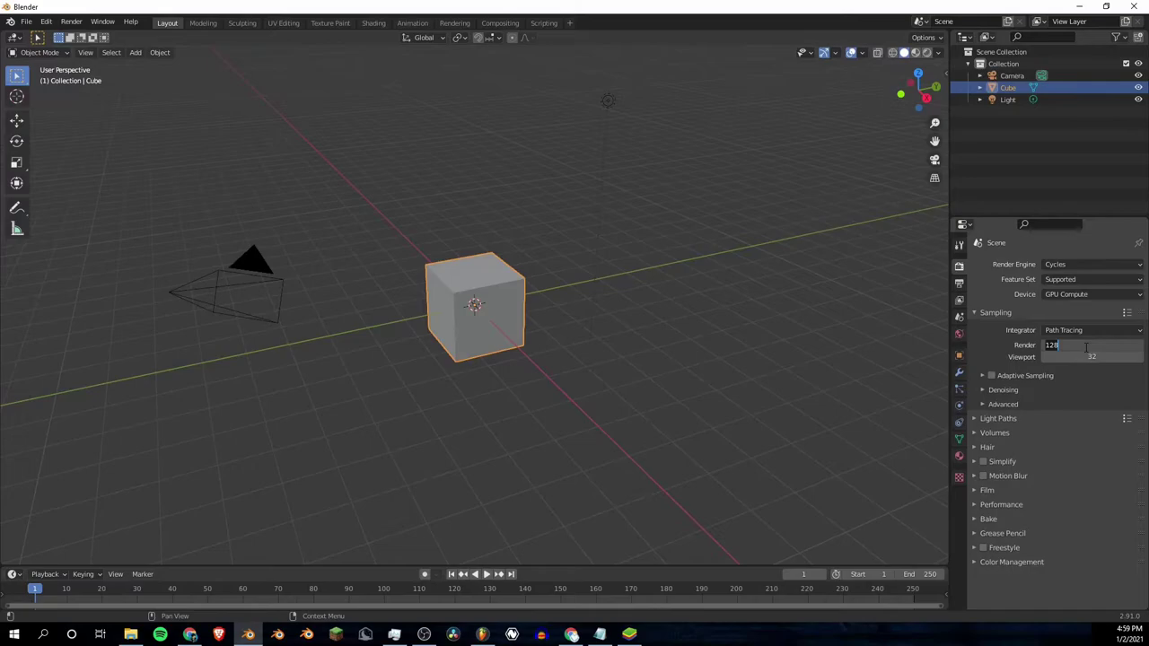
type("30")
key("Return")
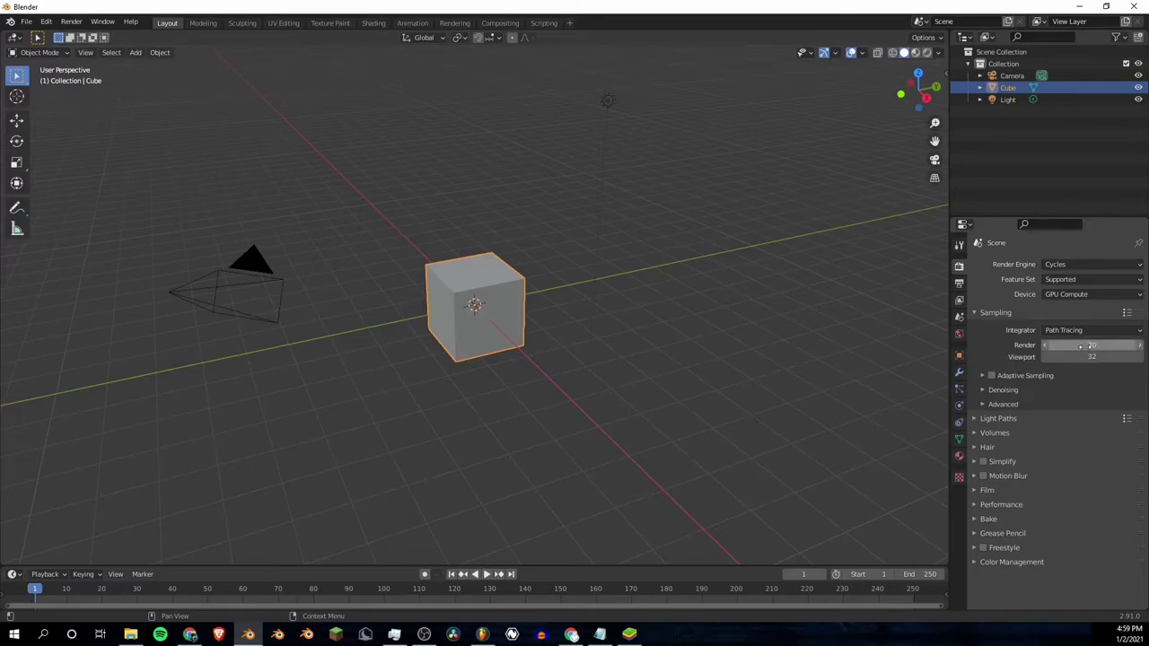
left_click(1079, 358)
type("30")
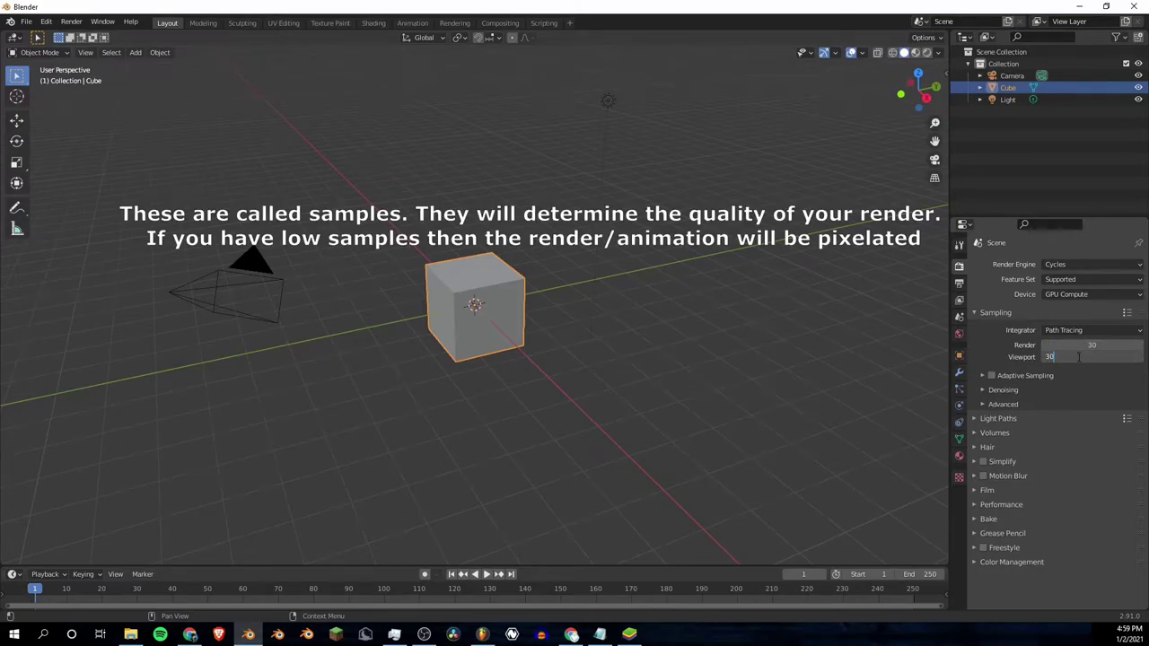
key("Return")
Step: Set the Light Paths transparency bounce limit to 12
left_click(1004, 316)
left_click(998, 327)
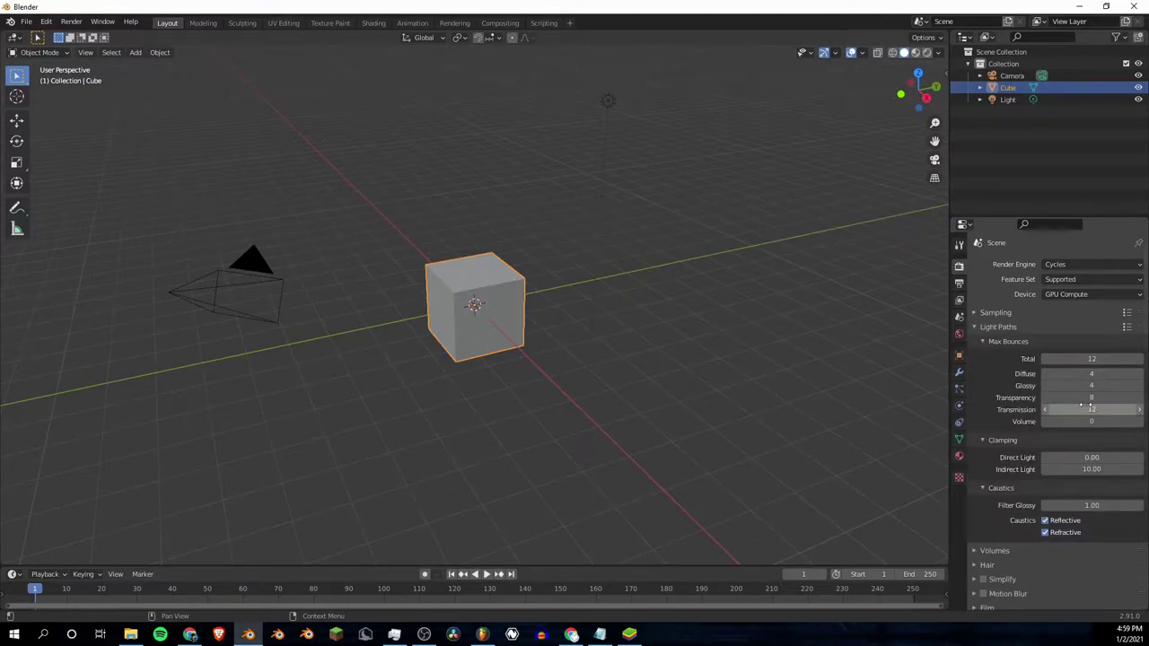
left_click(1094, 398)
type("12")
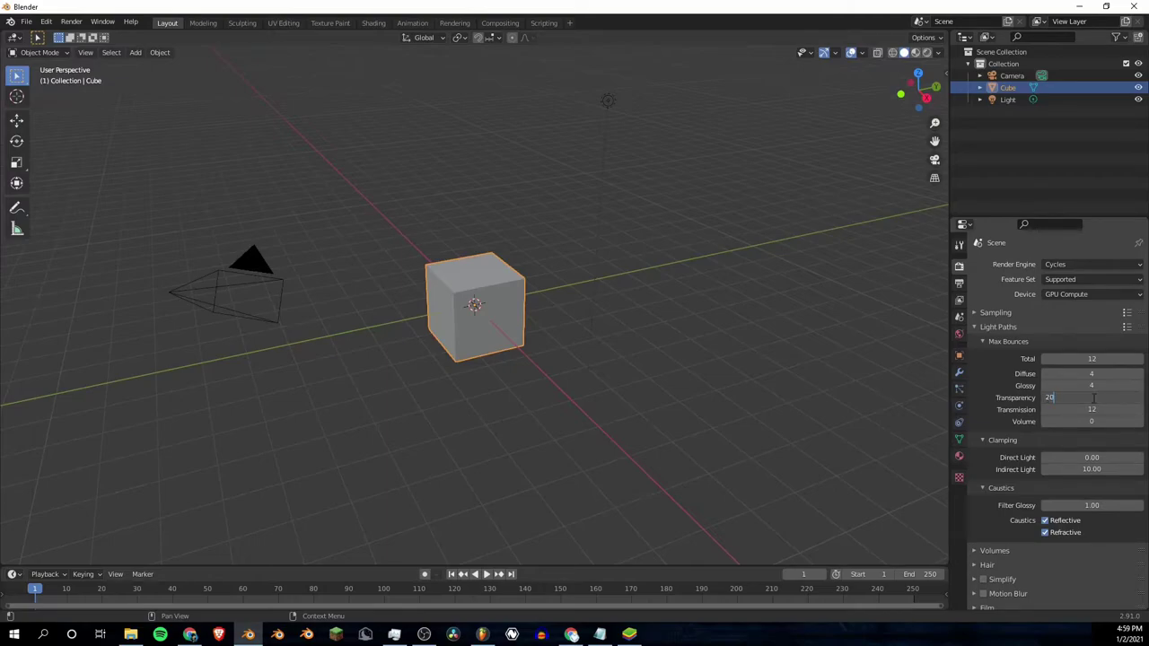
key("Return")
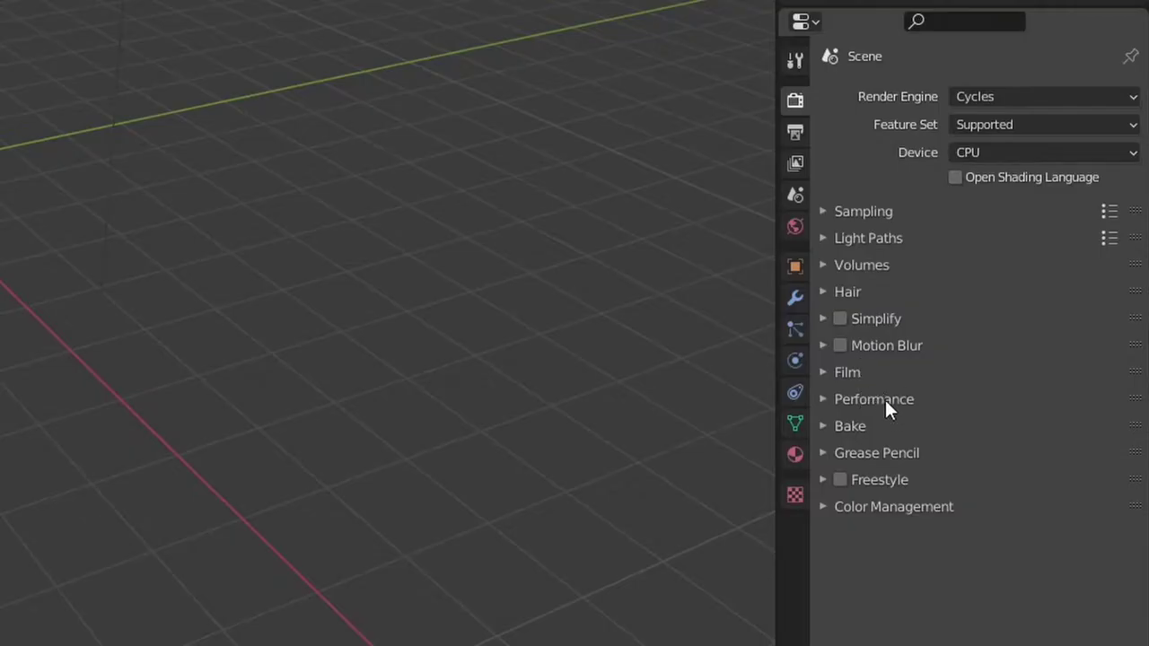
Step: Use GPU Compute with 256 × 256 px tiles in Center order, then collapse the panels
left_click(885, 402)
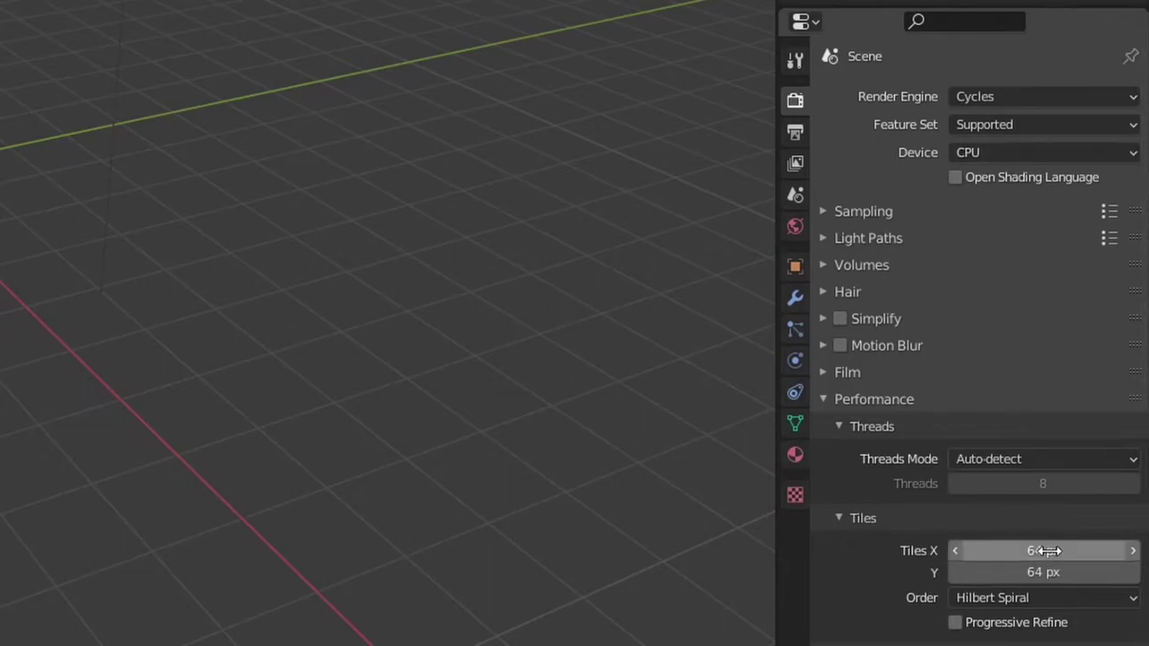
left_click(975, 152)
left_click(978, 203)
left_click_drag(1022, 526, 1023, 548)
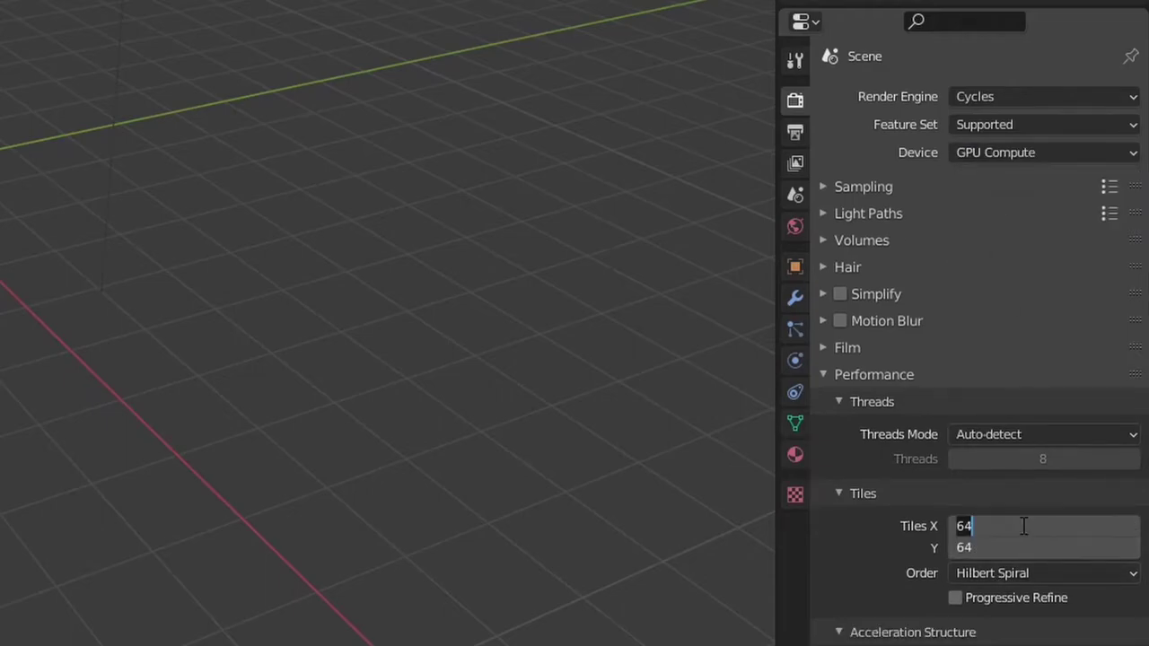
type("256")
key("Return")
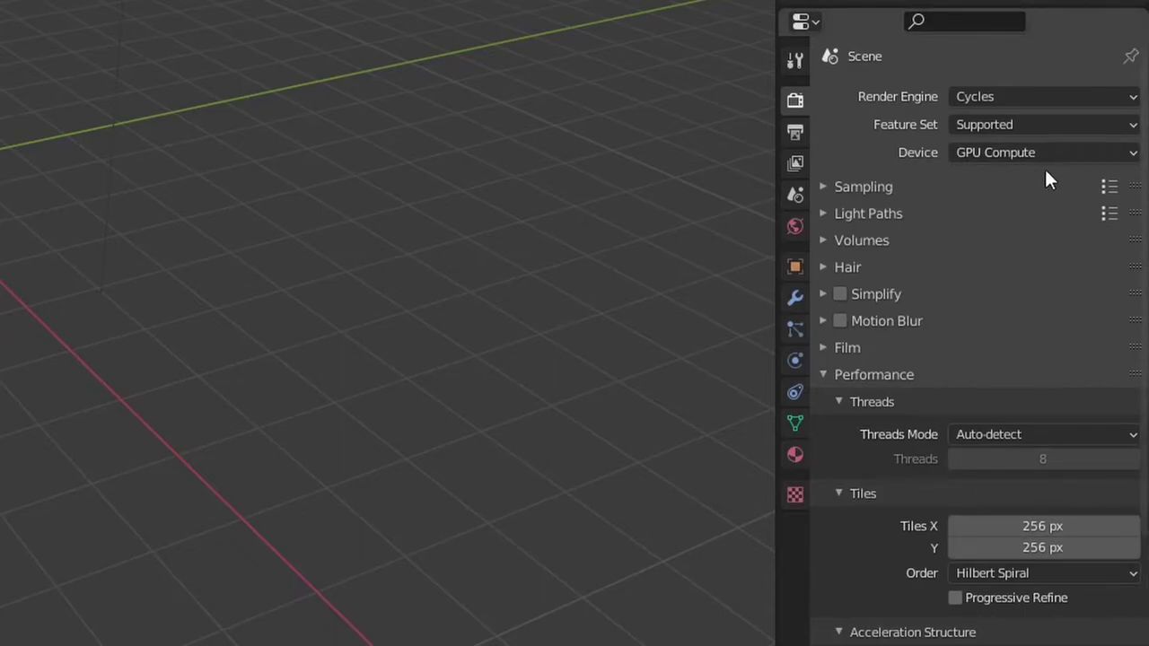
left_click(1030, 575)
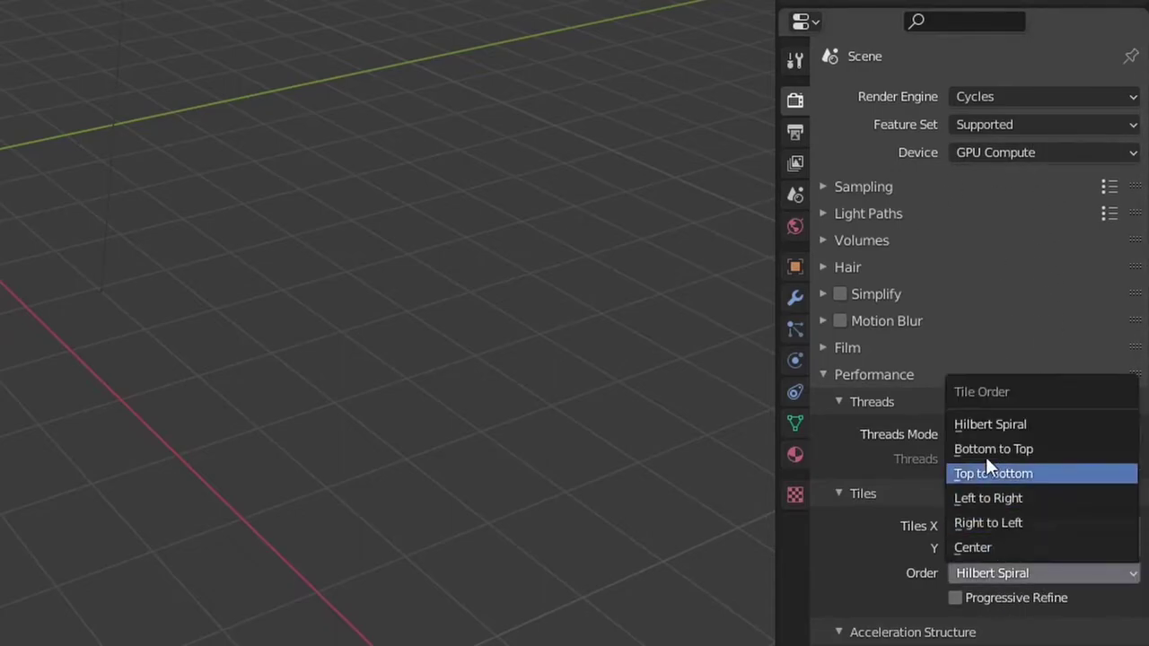
left_click(984, 546)
left_click(847, 406)
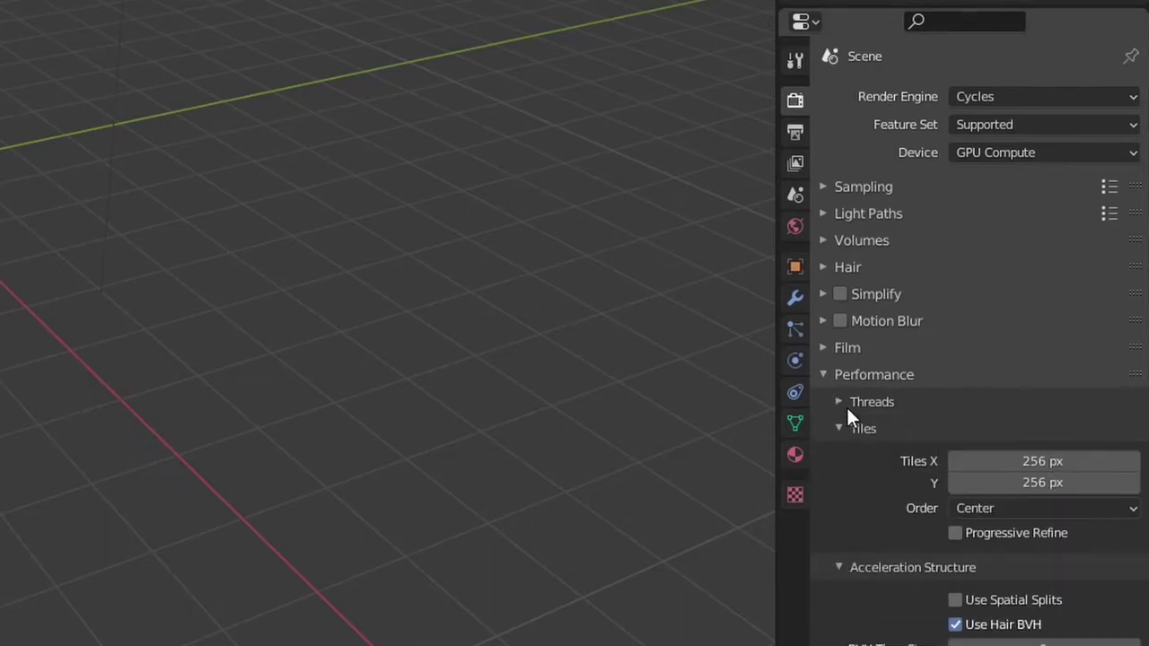
left_click(849, 377)
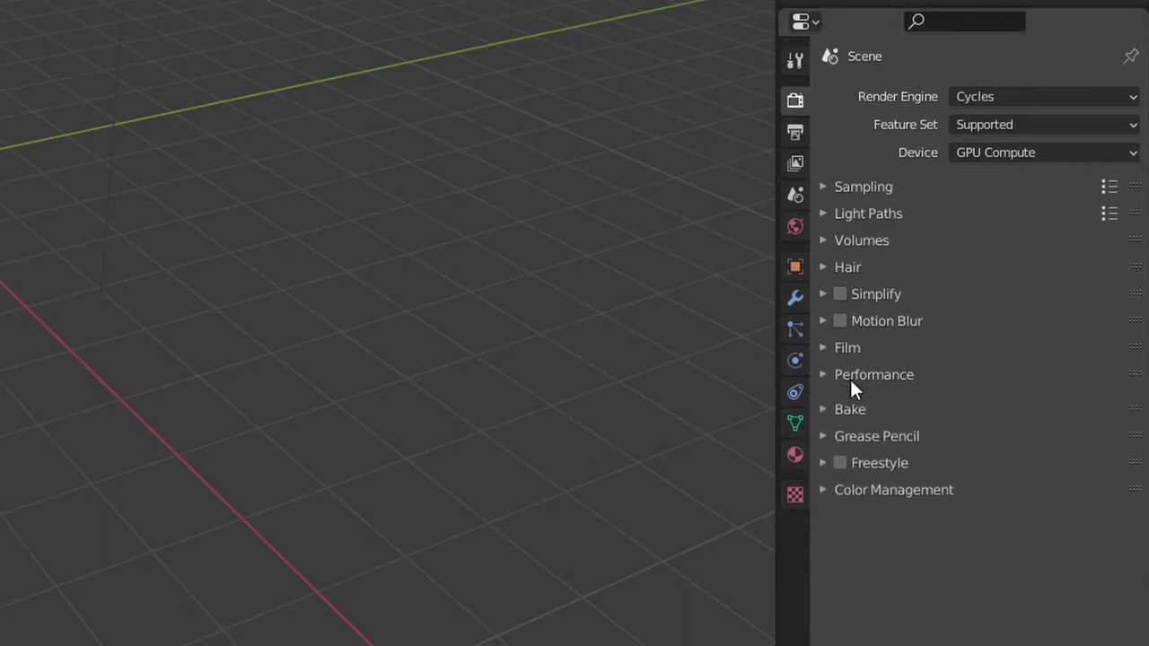
Step: Set the output frame rate to 30 fps and collapse the Output and Dimensions panels
left_click(796, 135)
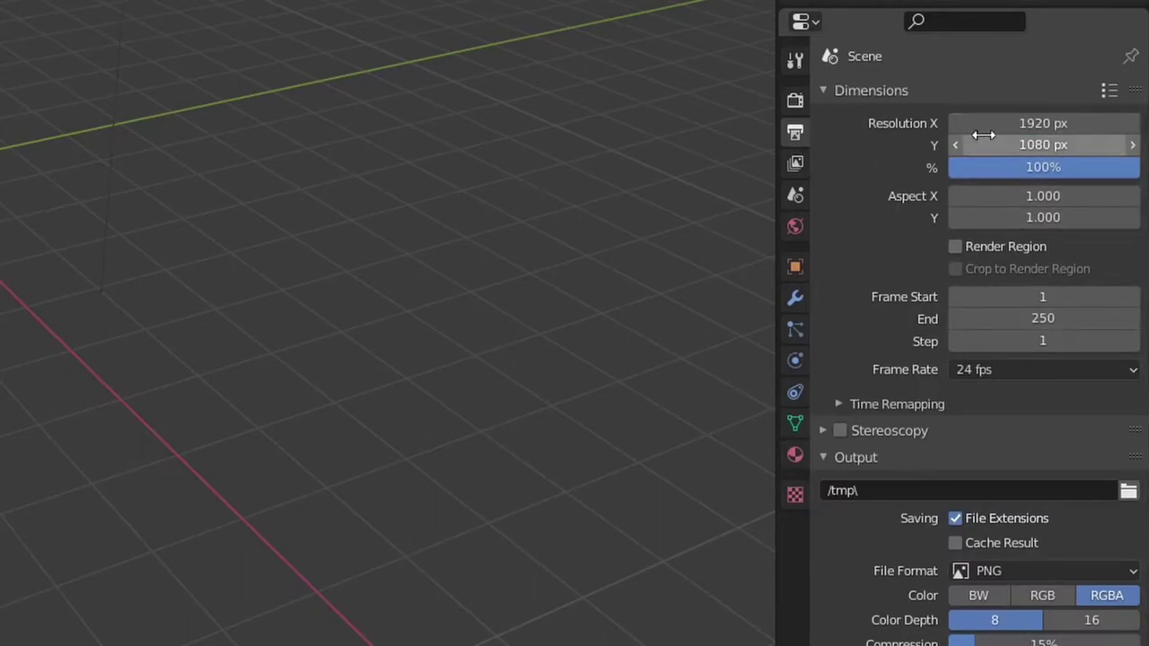
left_click(1018, 377)
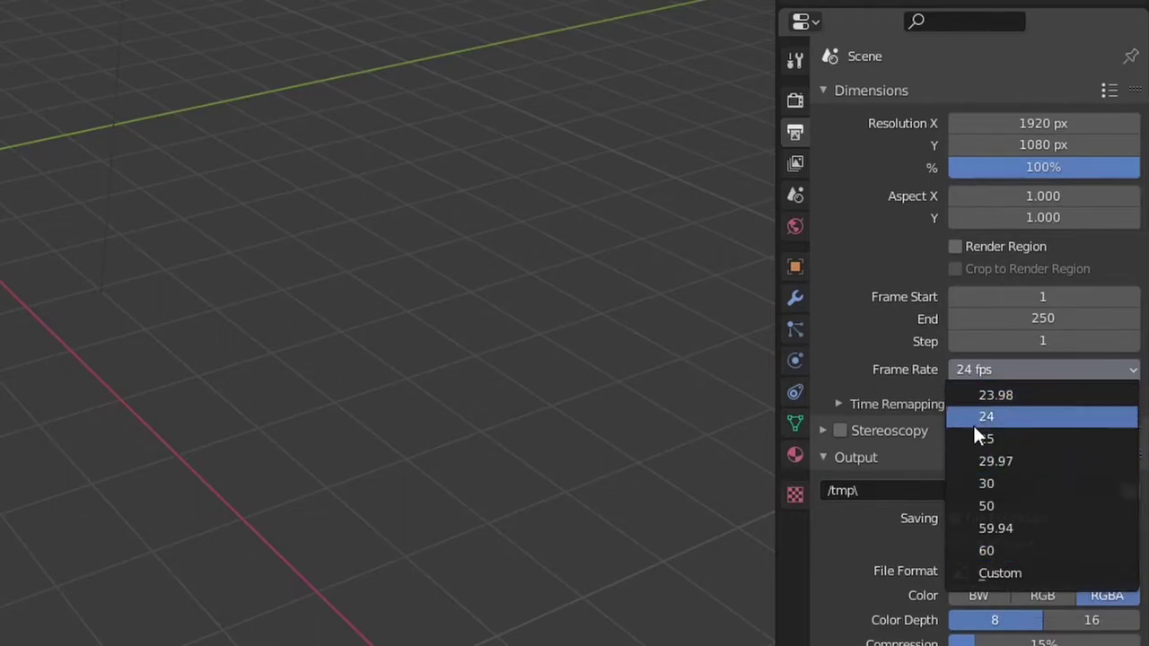
left_click(1028, 483)
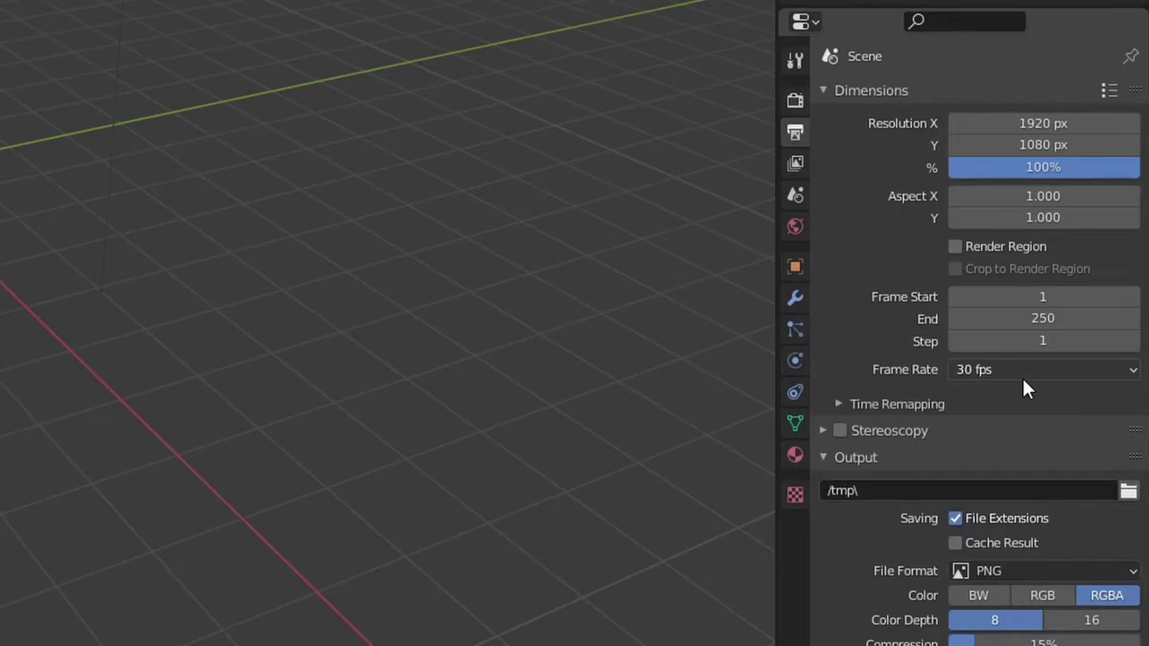
left_click(856, 457)
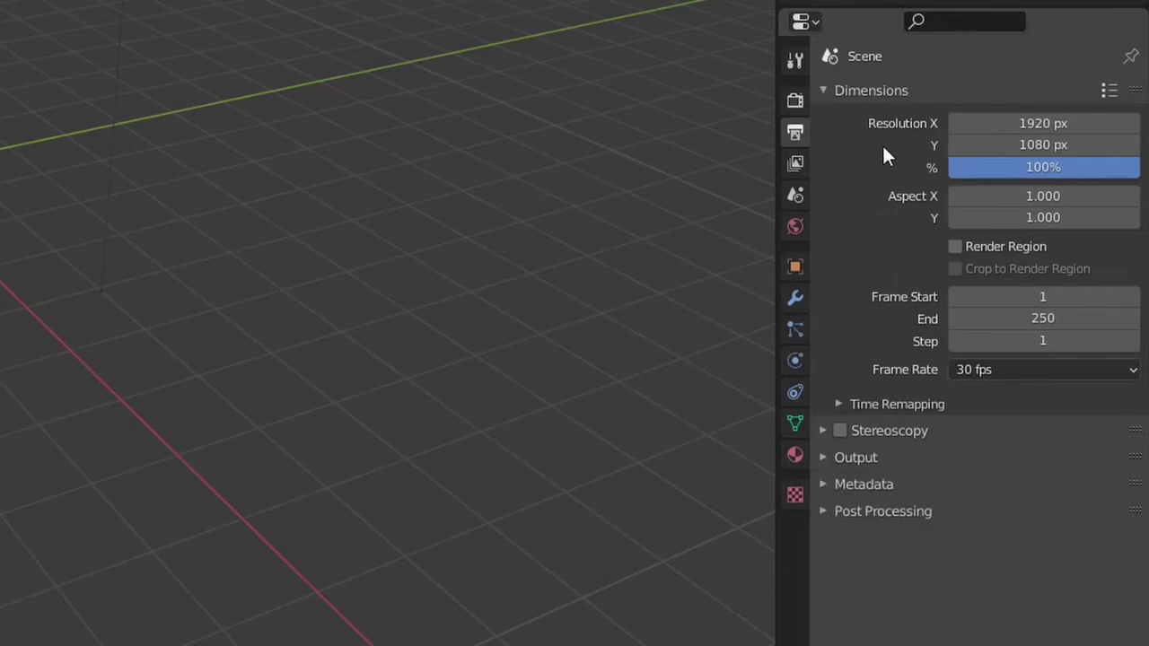
left_click(885, 95)
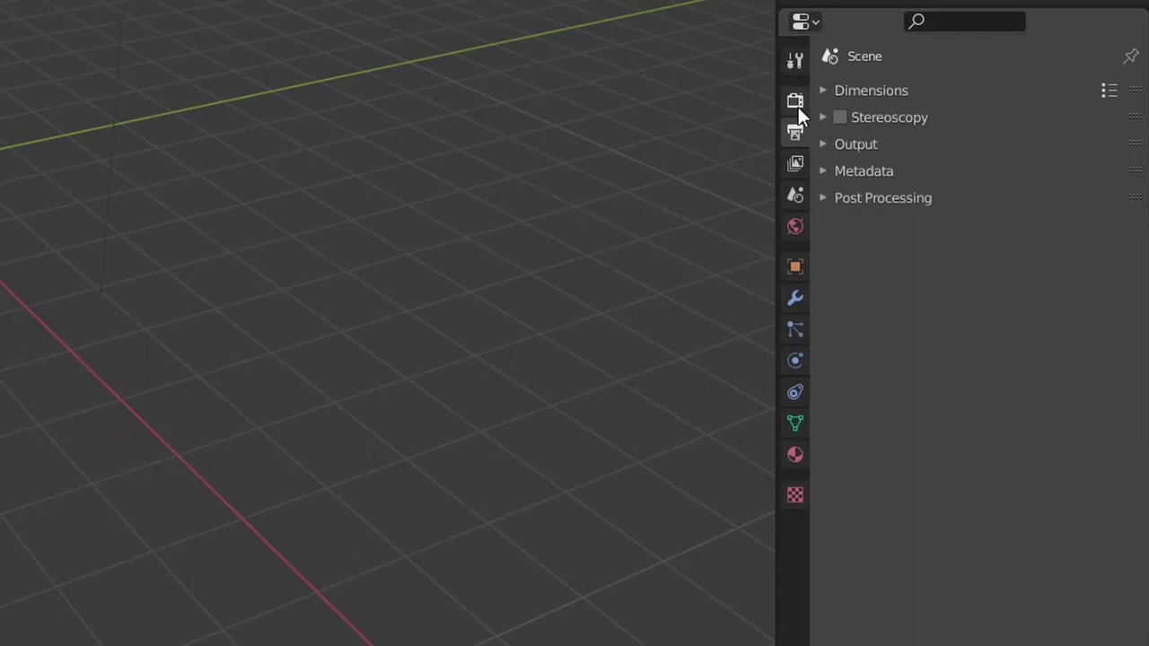
Step: Change the World Mist Pass start distance from 5 m to 30 m
left_click(798, 161)
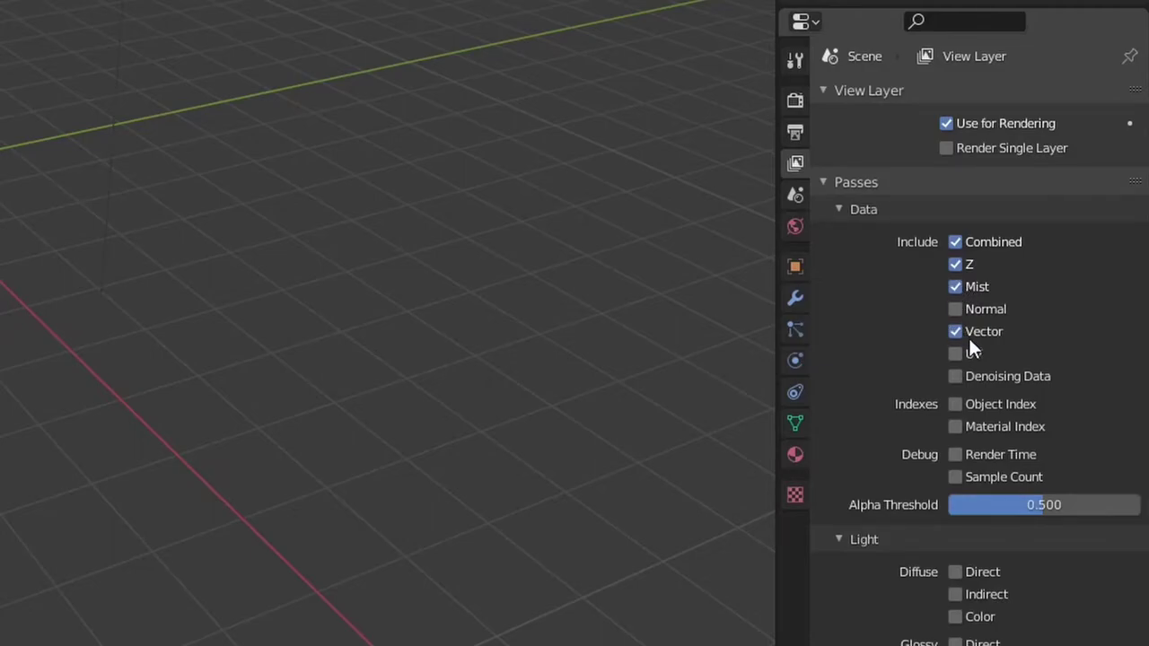
left_click(861, 185)
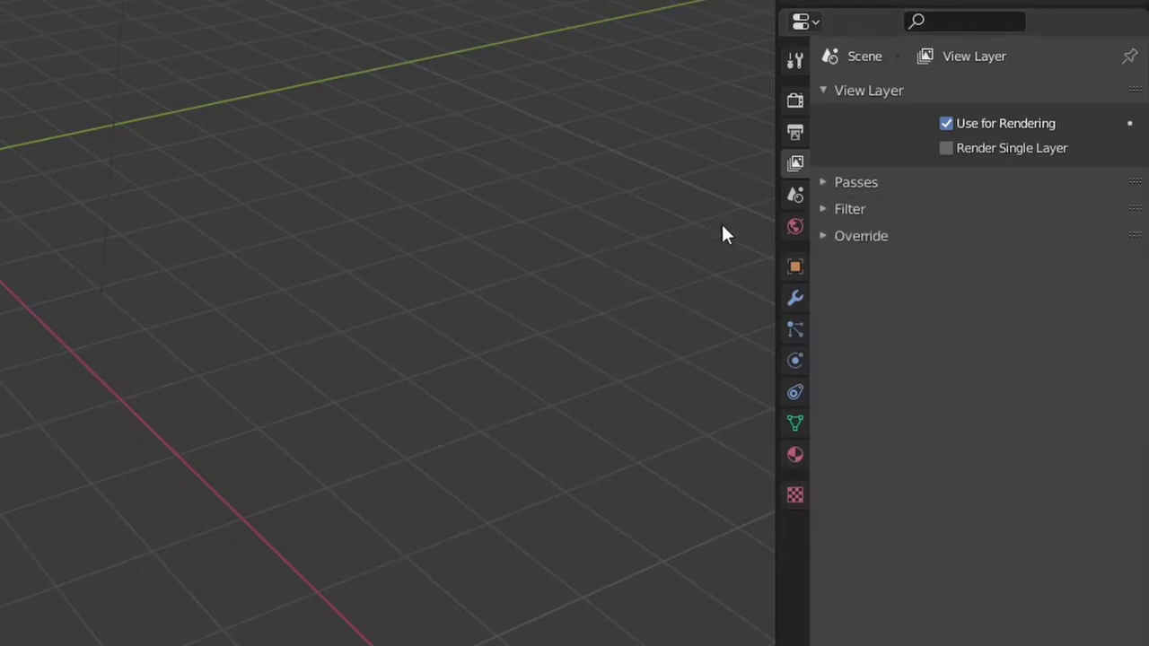
left_click(787, 197)
left_click(799, 223)
left_click(844, 347)
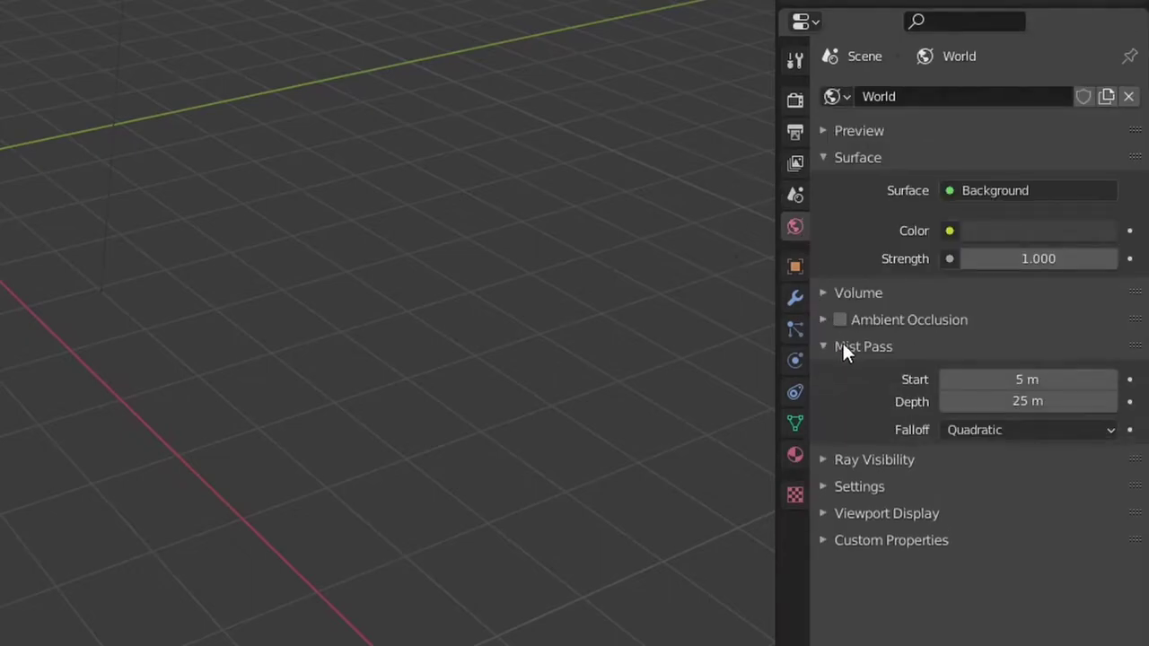
left_click(1001, 385)
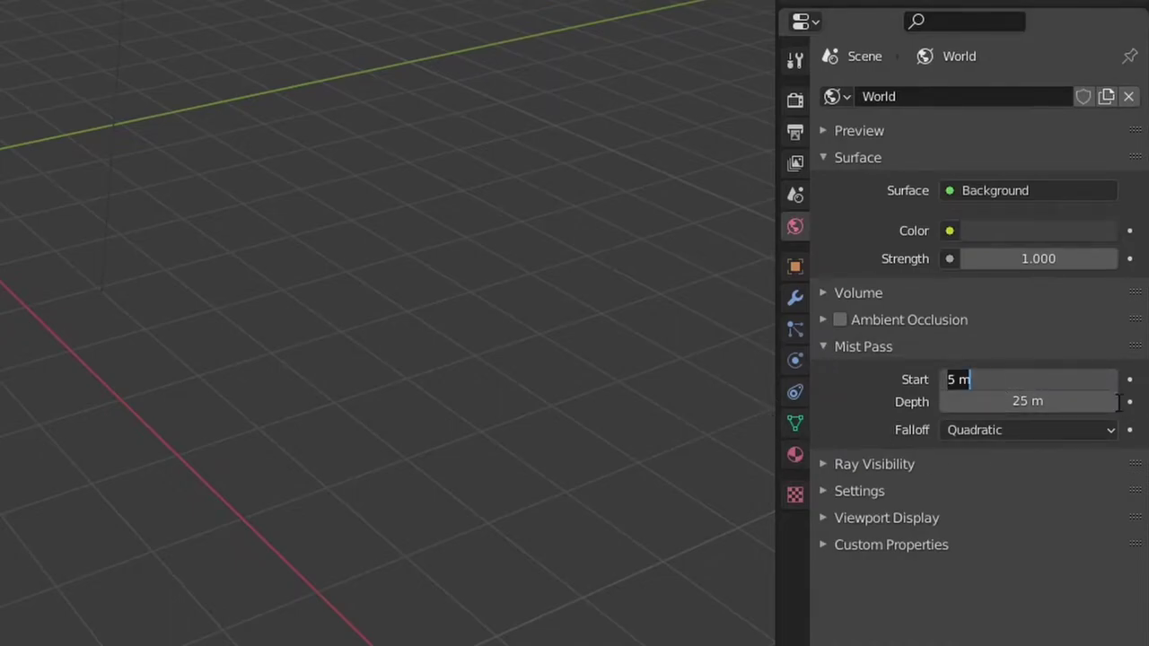
key("BackSpace")
type("30")
key("Return")
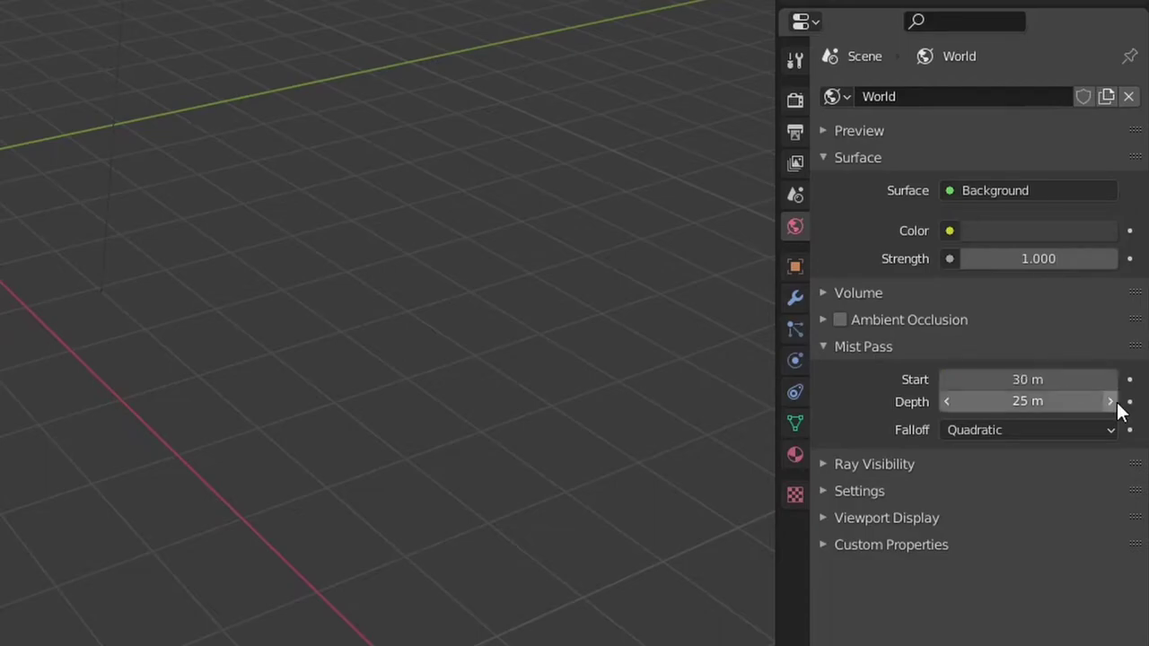
left_click(977, 347)
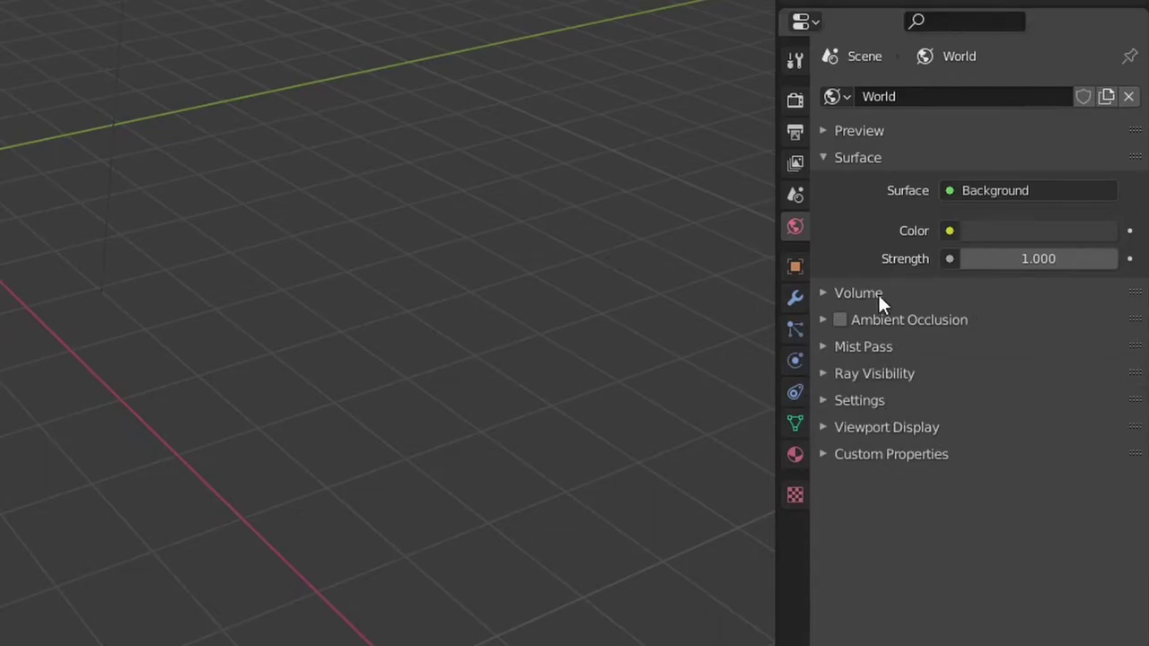
left_click(795, 266)
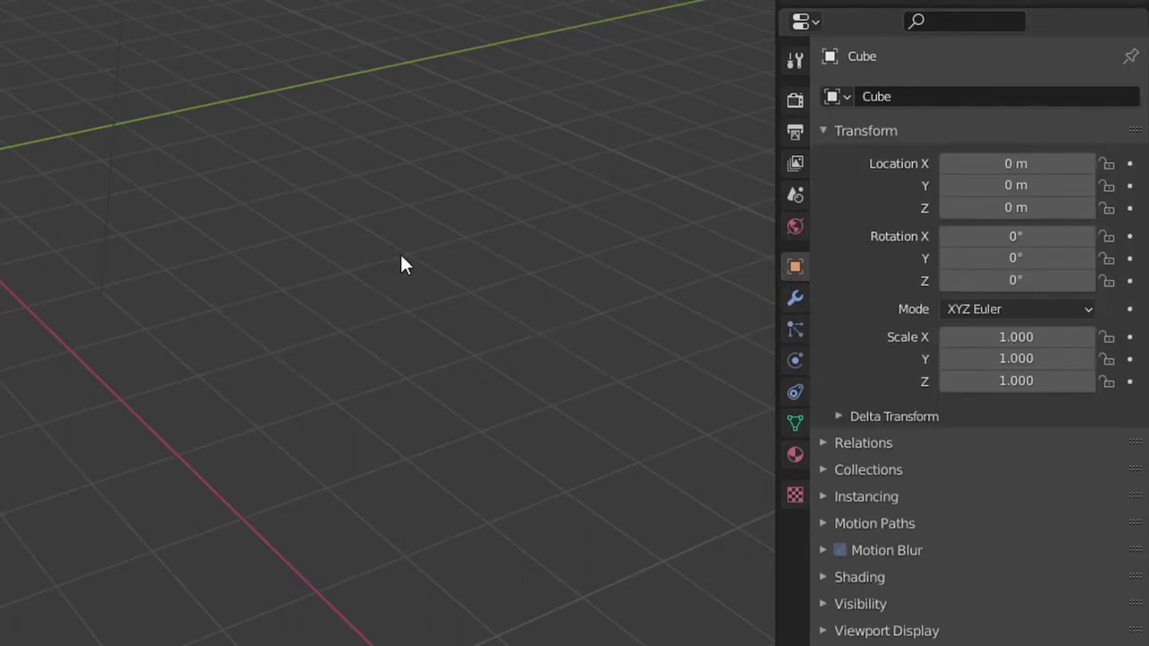
Step: Drag the timeline border upward and widen the 3D viewport to the right screen edge
left_click(796, 63)
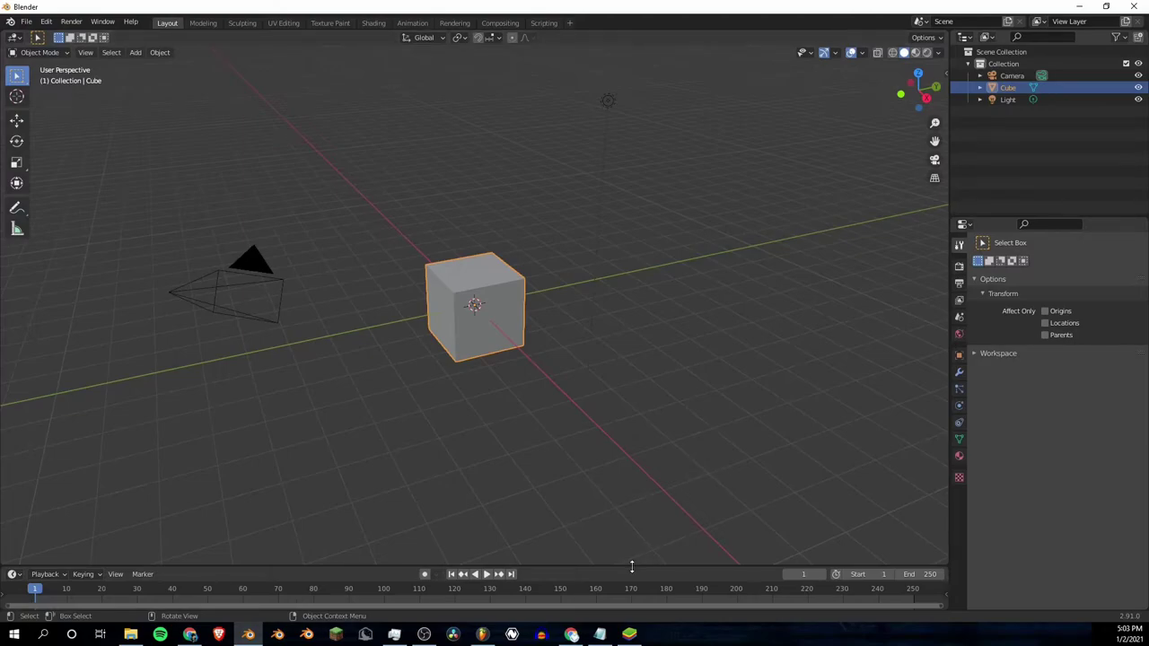
left_click_drag(632, 567, 632, 568)
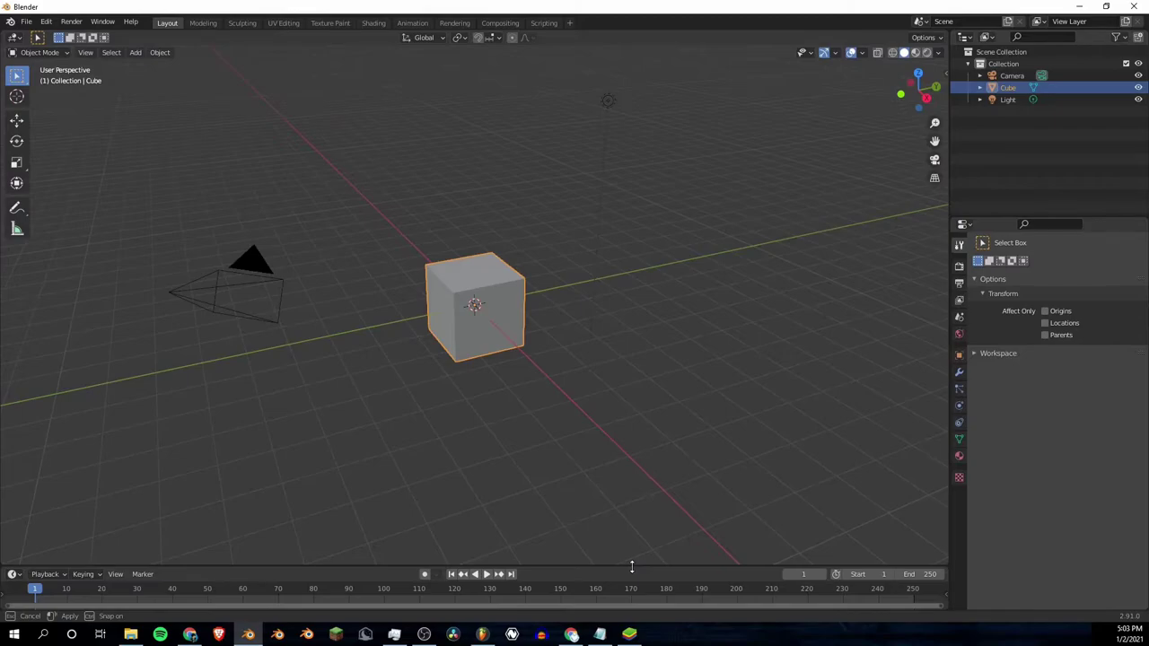
left_click_drag(632, 567, 638, 509)
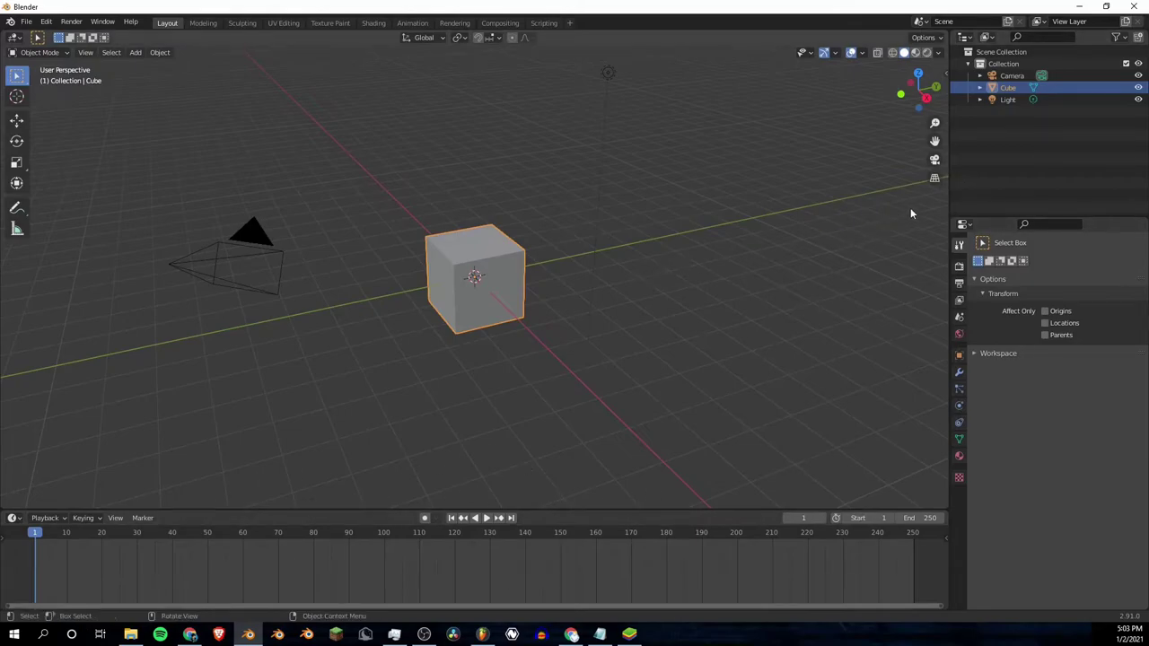
left_click_drag(950, 170, 1144, 187)
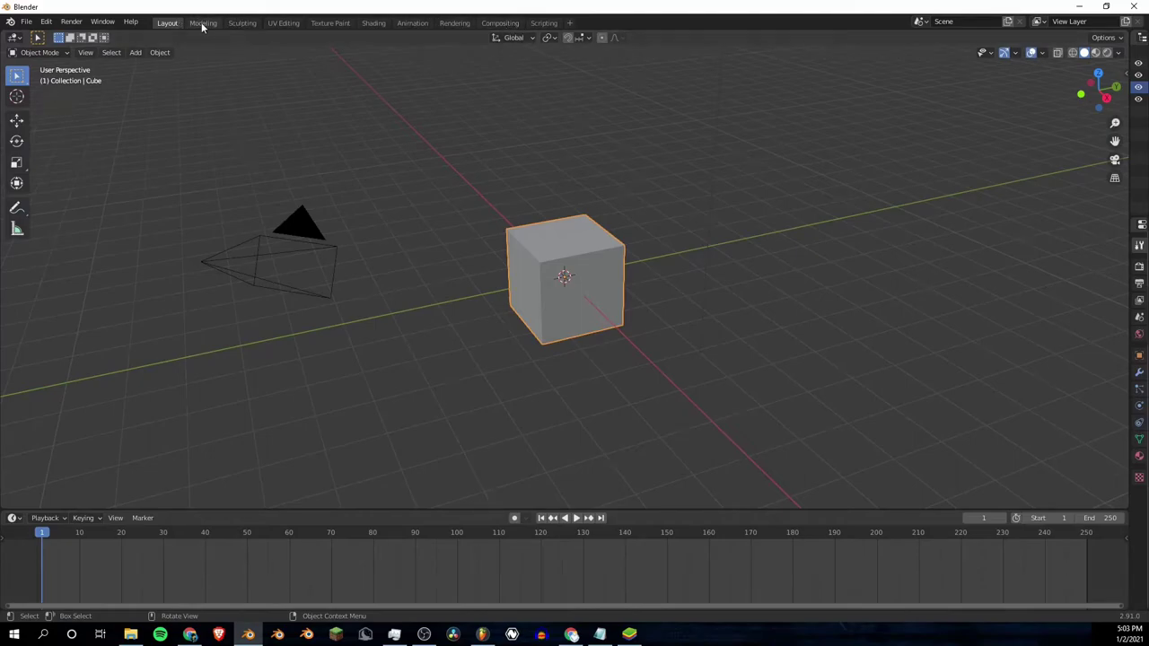
Step: In the Animation workspace, merge away the camera-view area and enlarge the viewport above the Dope Sheet
left_click(412, 22)
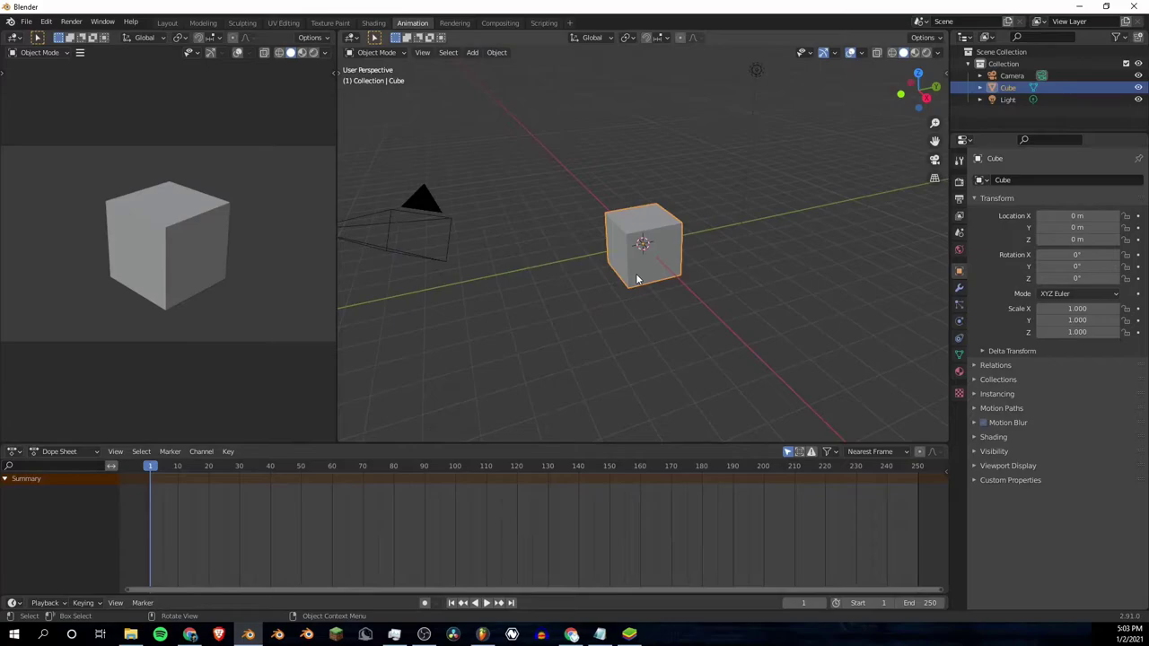
scroll(207, 269, "down", 2)
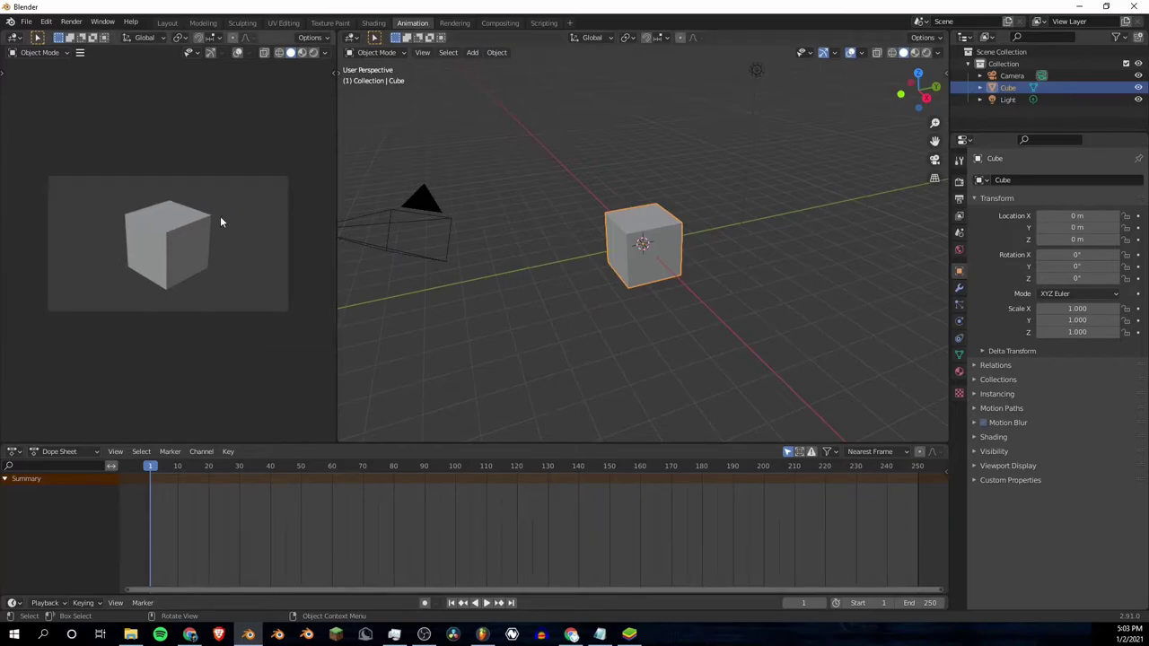
left_click_drag(336, 32, 184, 91)
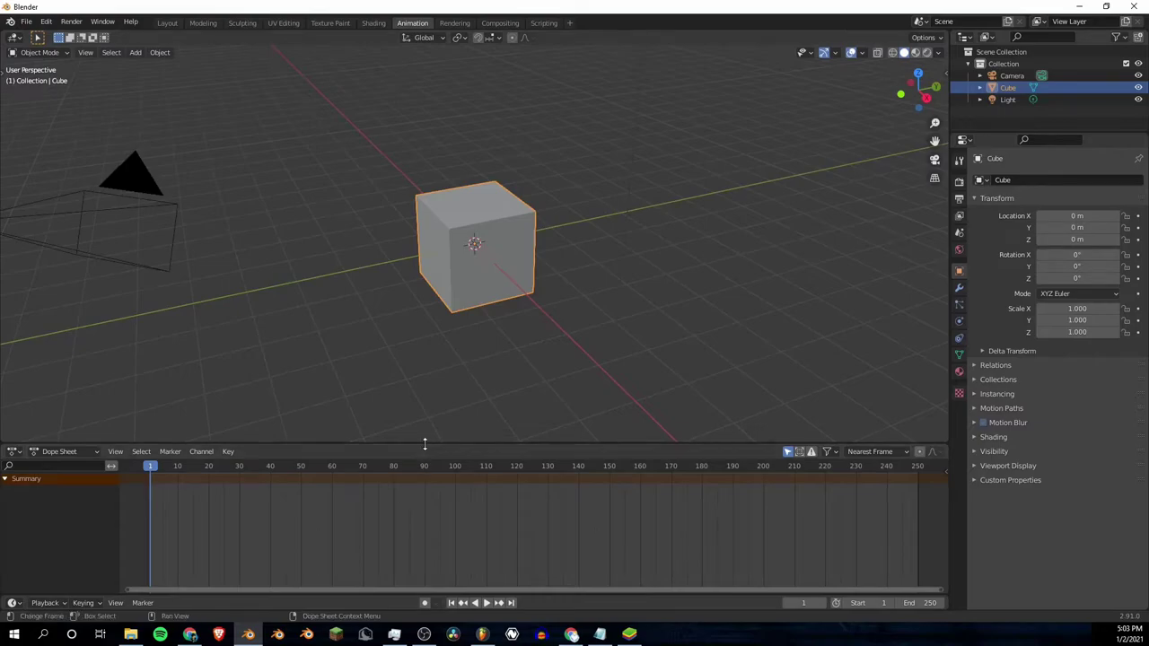
left_click_drag(424, 444, 423, 510)
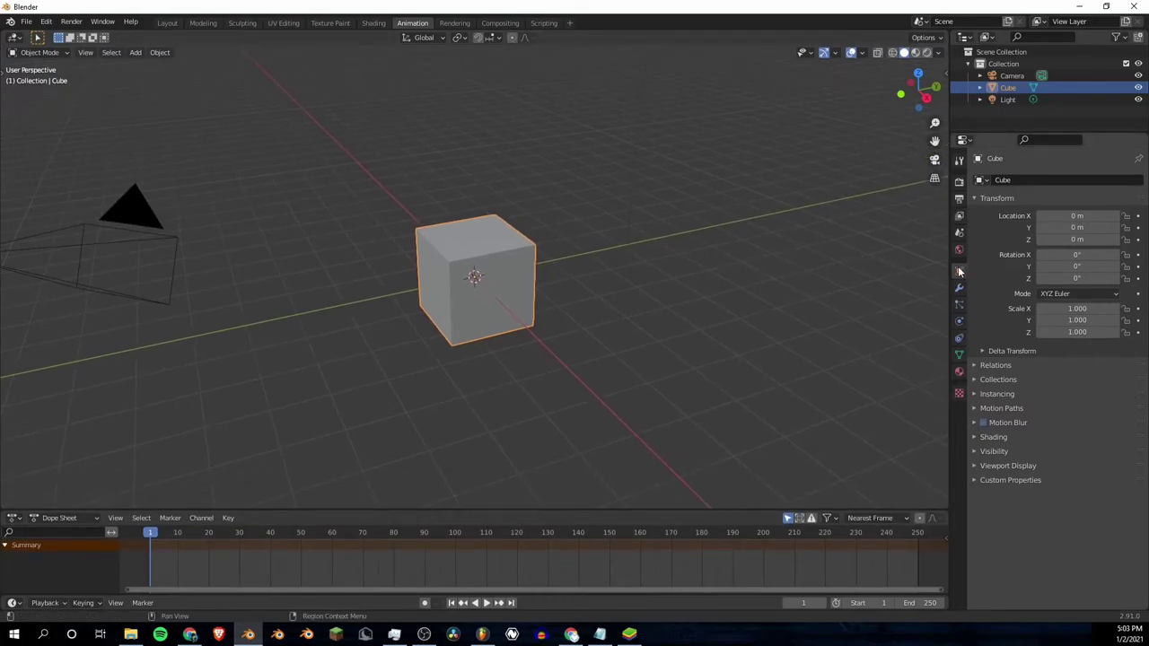
left_click_drag(948, 264, 1128, 280)
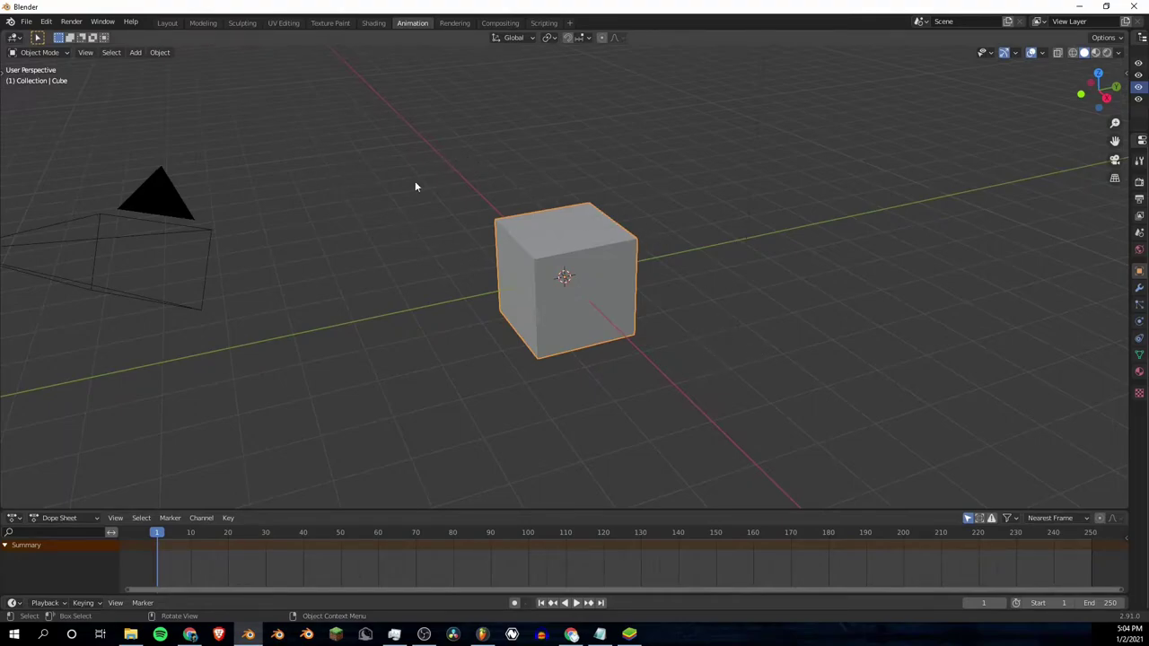
Step: In the viewport sidebar's View settings, try focal lengths of 25 mm and then 40 mm
key("n")
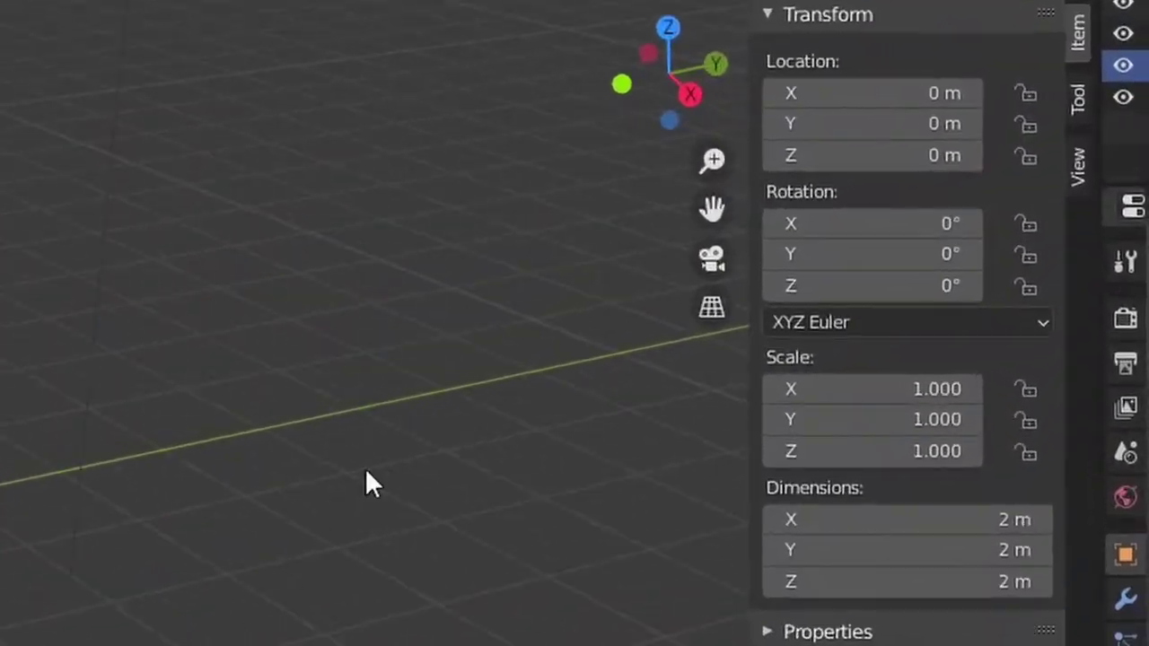
left_click(1078, 167)
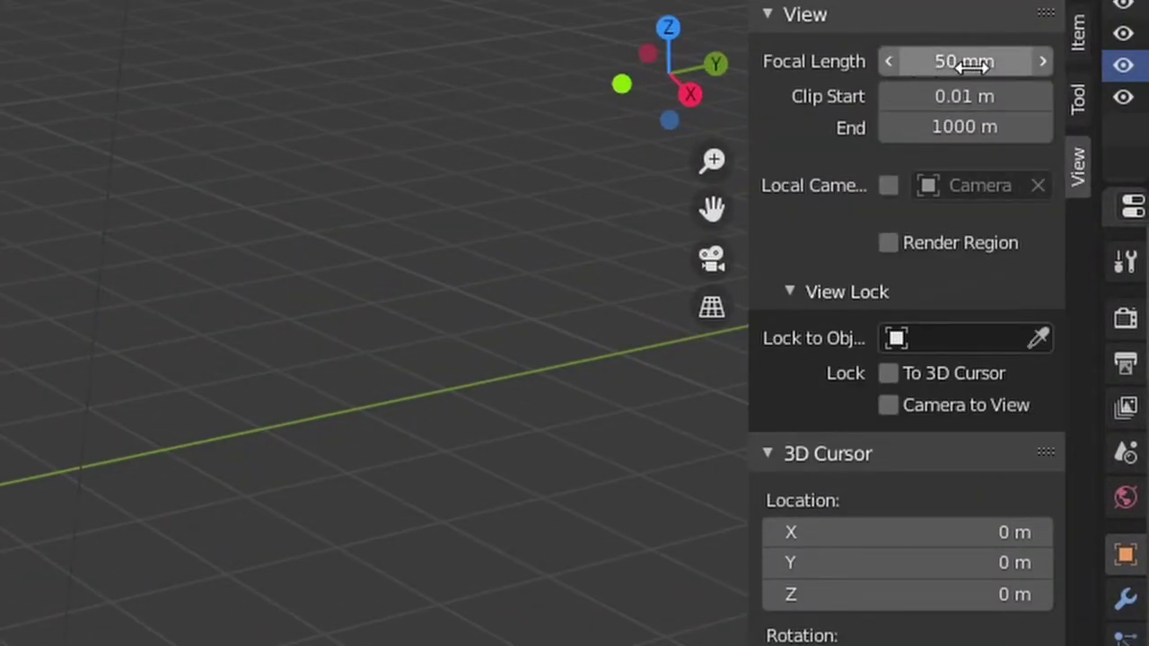
left_click(961, 70)
type("25")
key("Return")
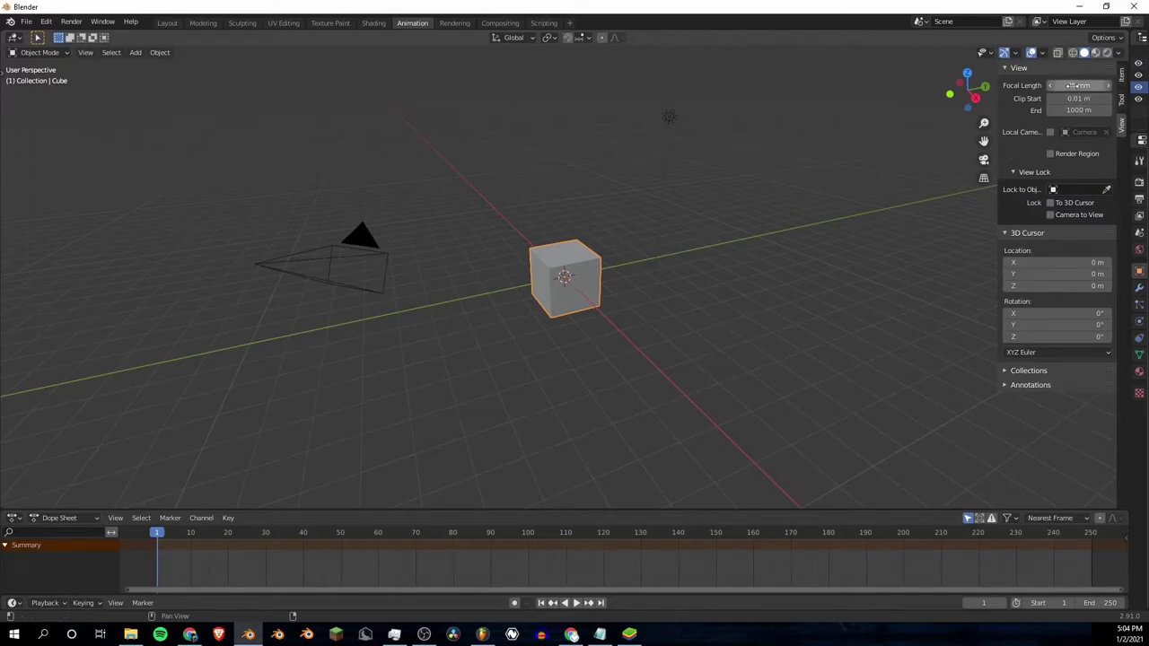
right_click(547, 423)
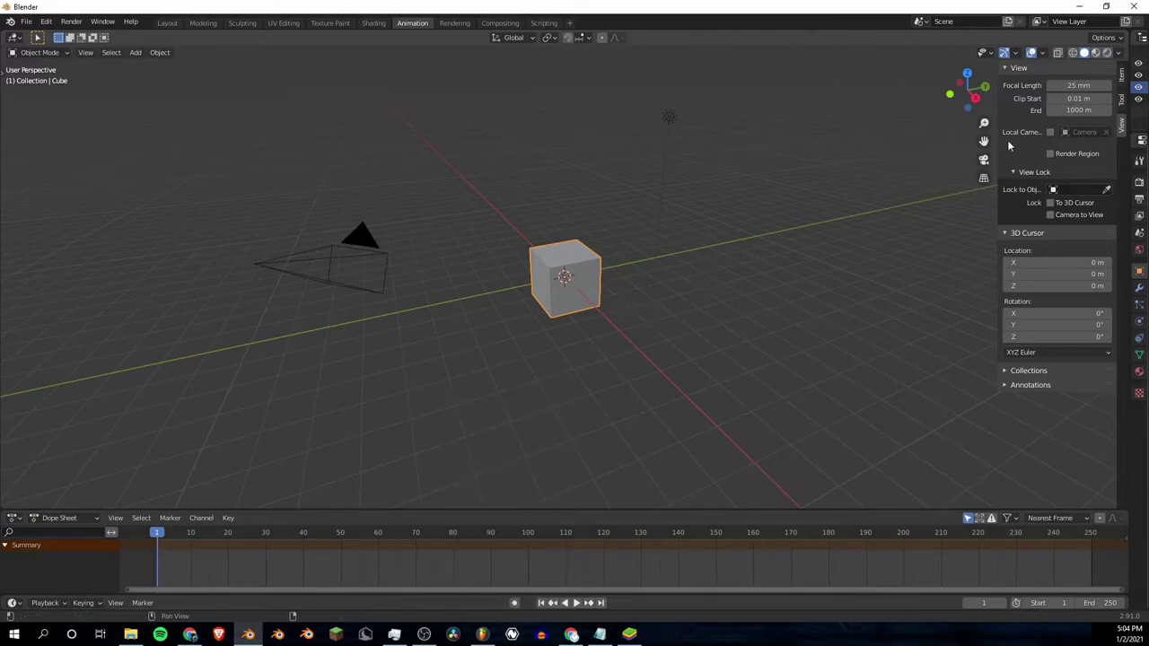
left_click(1073, 86)
type("40")
key("Return")
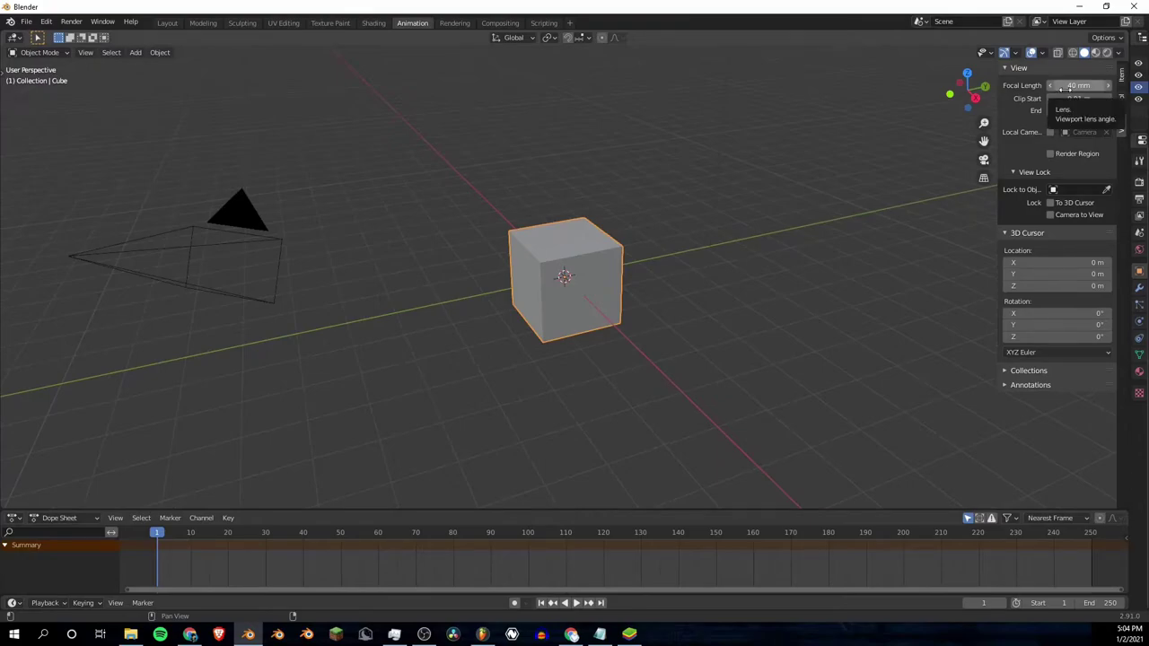
Step: Drag the focal length up and down, resetting it to 25 mm each time
mouse_move(1062, 86)
left_mouse_down()
mouse_move(1095, 86)
mouse_move(1055, 87)
mouse_move(1077, 86)
left_mouse_up()
left_click(1081, 85)
type("25")
key("Return")
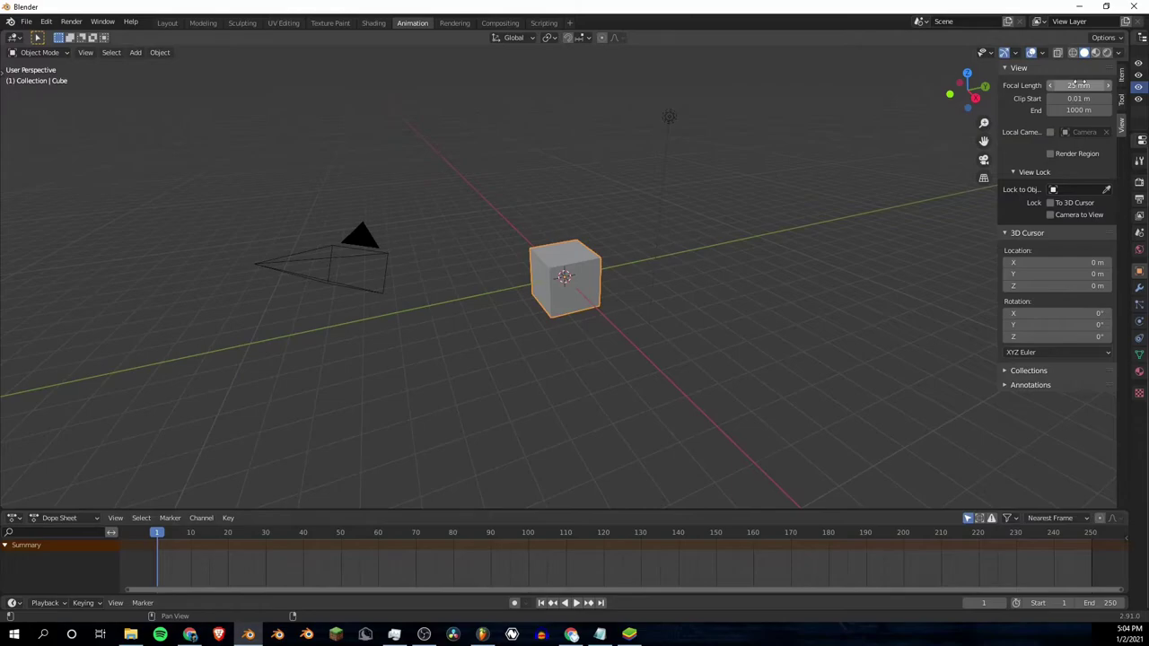
left_click_drag(1082, 85, 1062, 86)
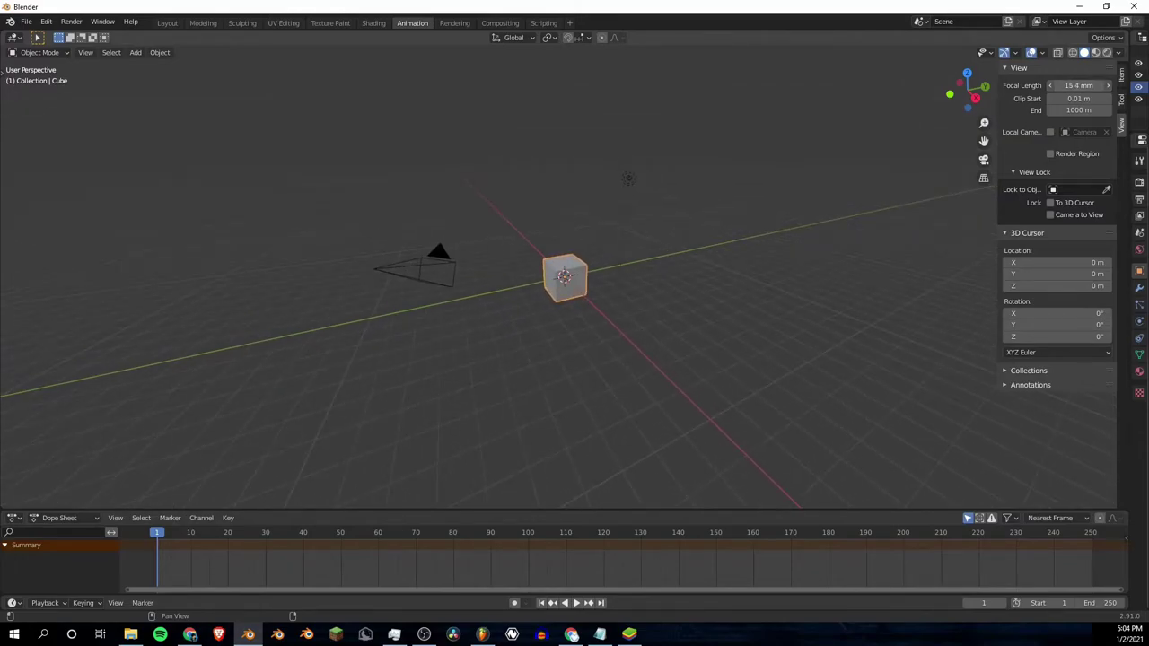
left_click(1095, 86)
type("25")
key("Return")
Step: Drop the focal length to 1 mm, orbit the view, then restore 25 mm
left_click_drag(1097, 85, 696, 140)
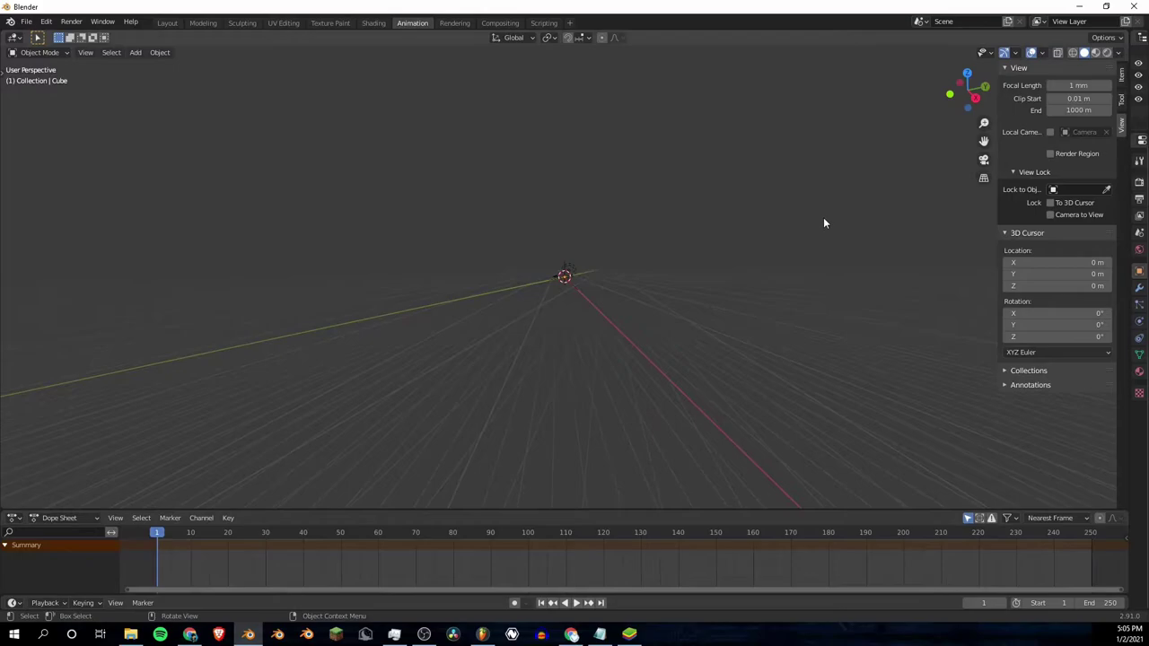
middle_click_drag(823, 219, 1036, 108)
left_click(1077, 85)
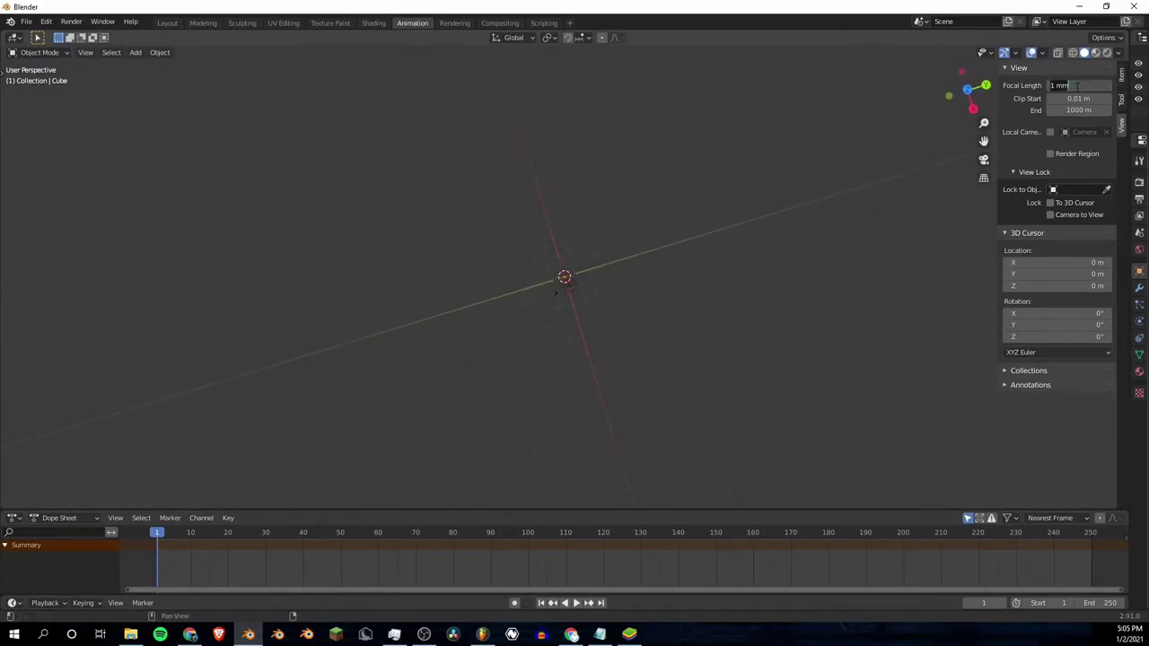
type("25")
key("Return")
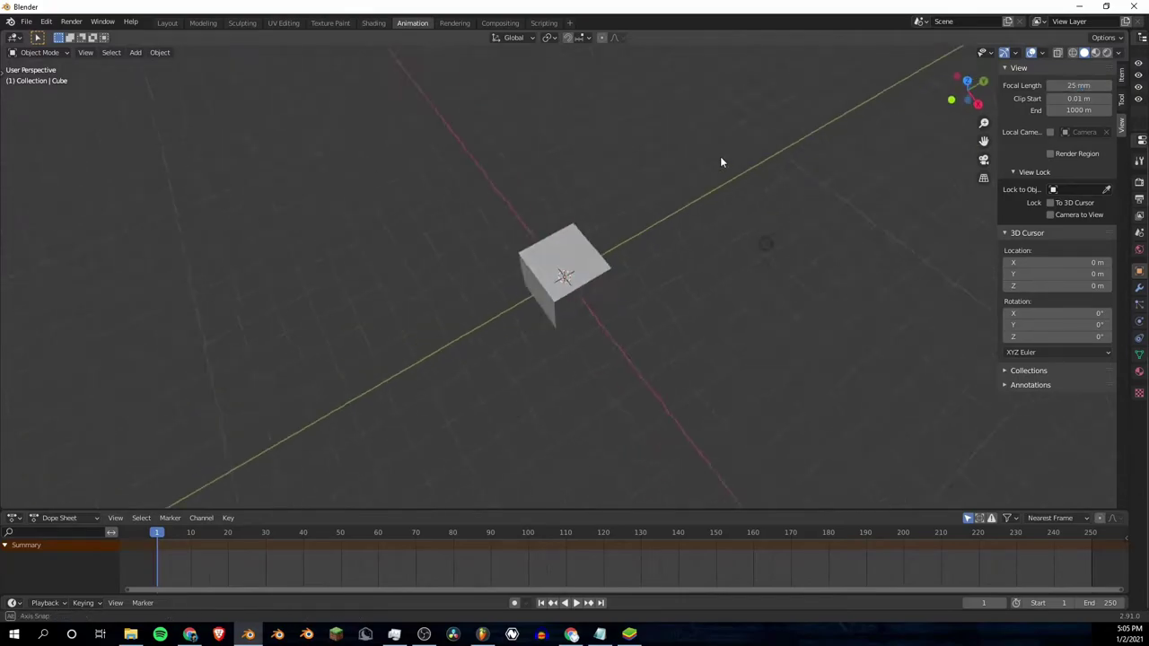
mouse_move(720, 159)
middle_mouse_down()
mouse_move(728, 128)
mouse_move(731, 145)
middle_mouse_up()
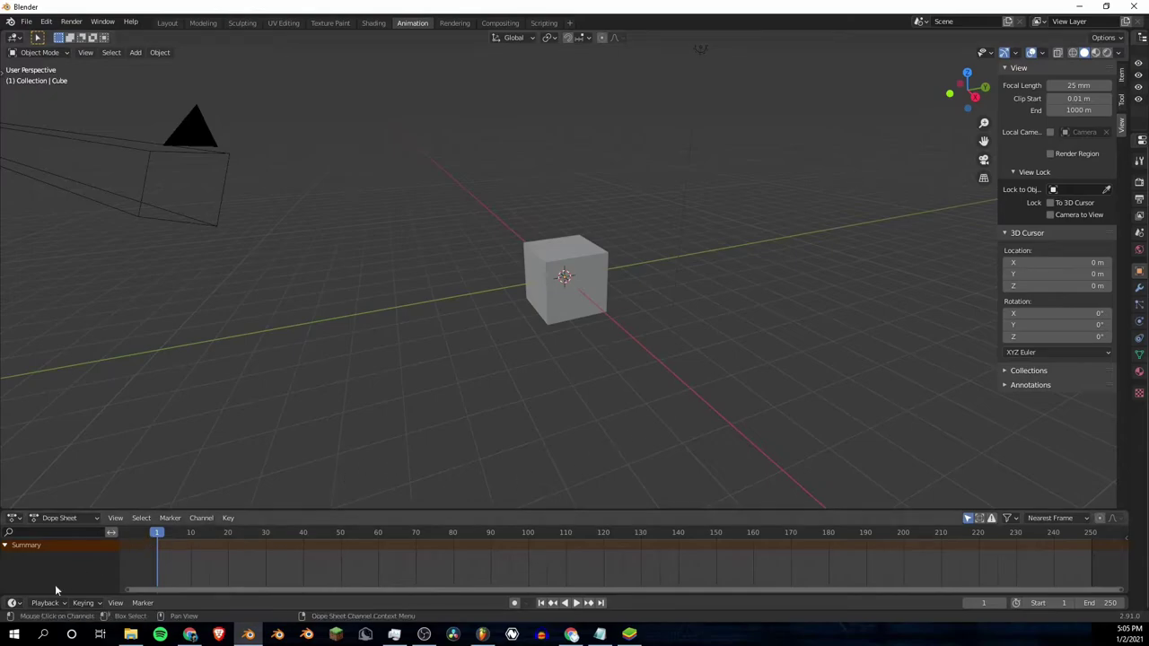
Step: Back in Layout, choose AV-sync in the Timeline Playback popover's Audio dropdown
left_click(166, 23)
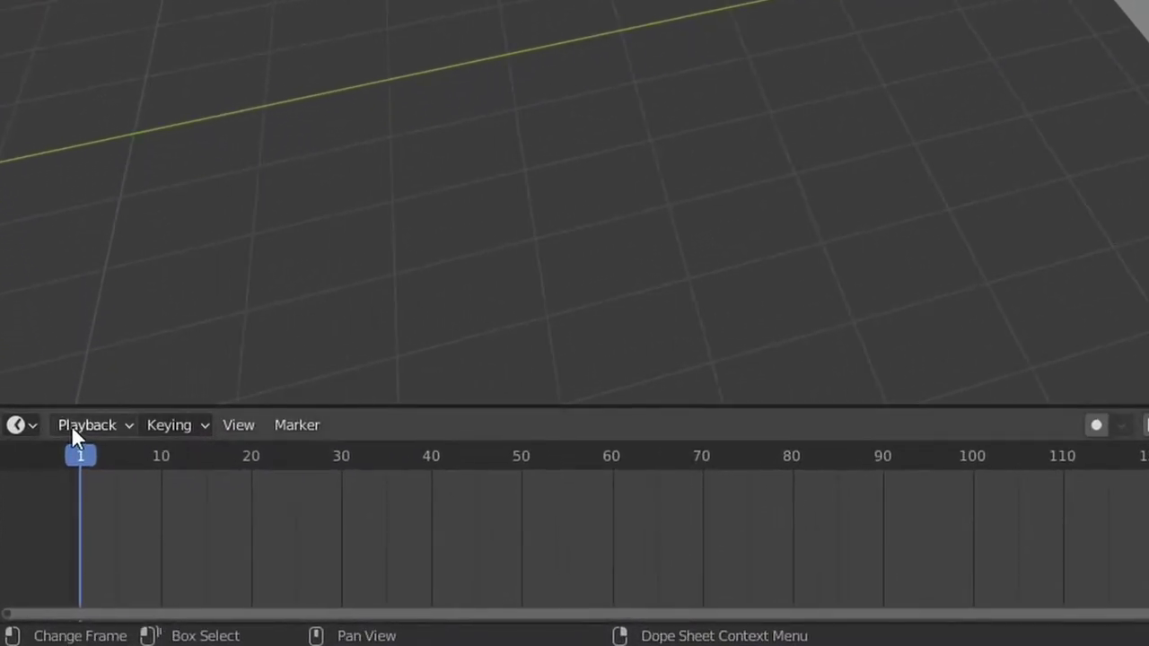
left_click(89, 426)
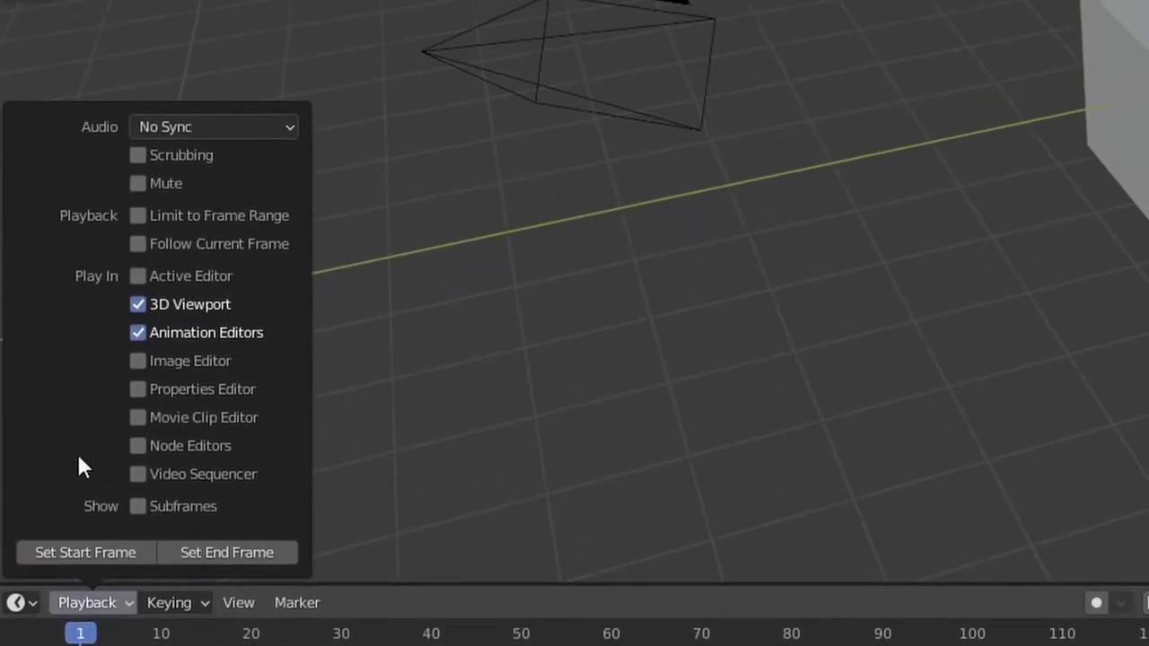
left_click(70, 606)
left_click(85, 604)
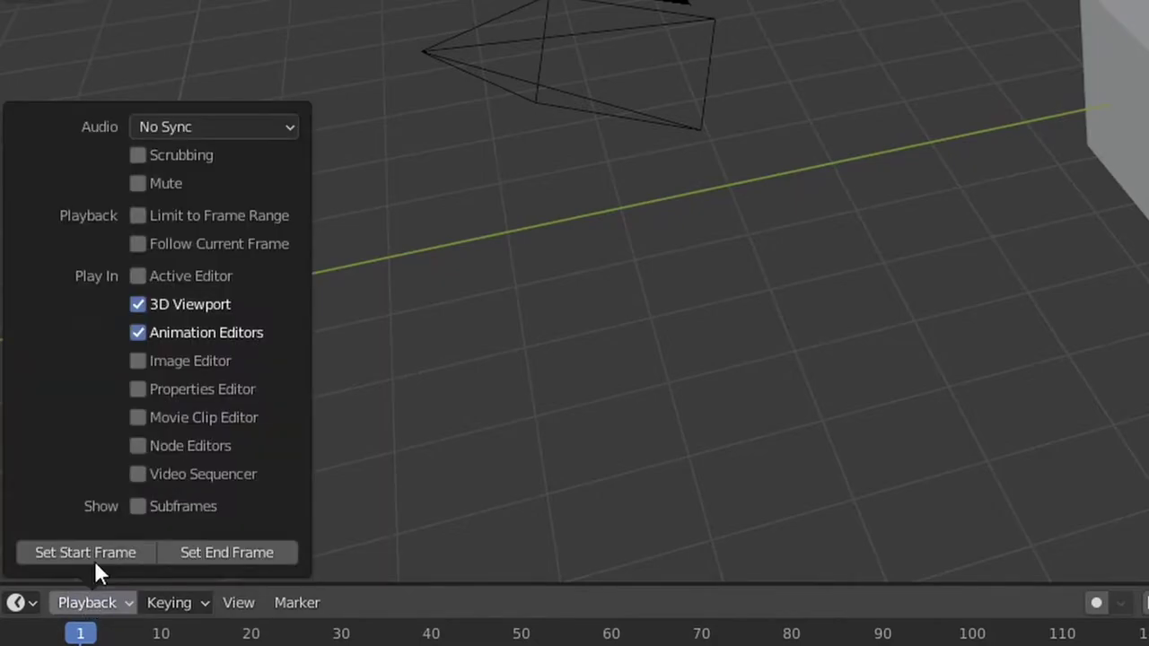
left_click(171, 127)
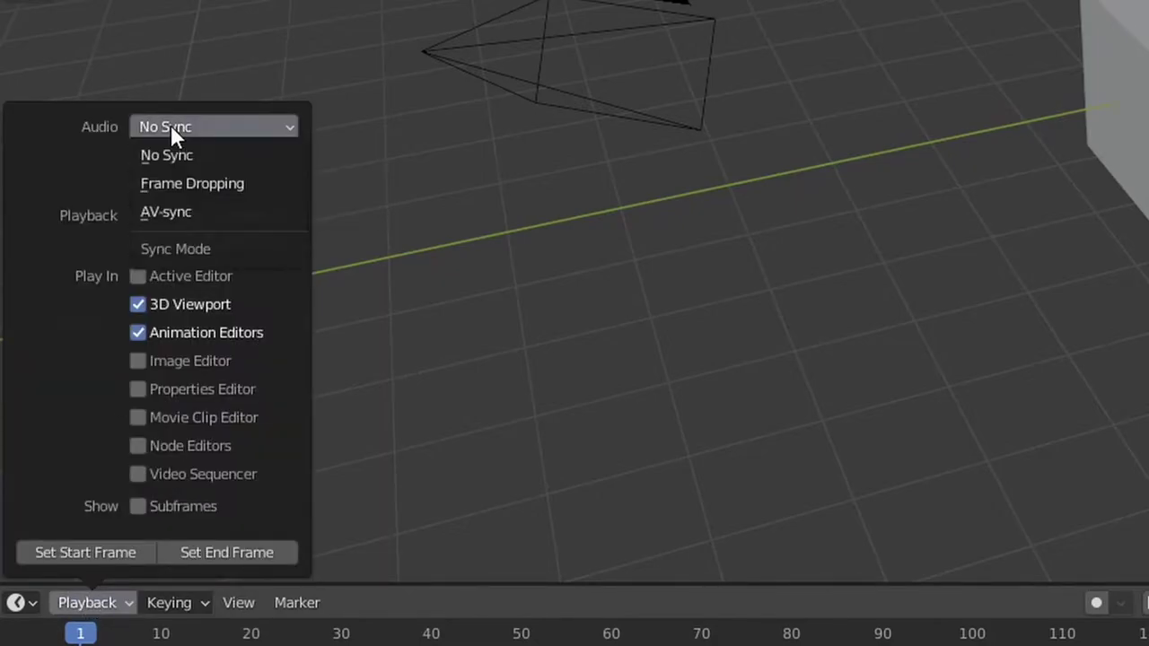
left_click(170, 127)
left_click(208, 127)
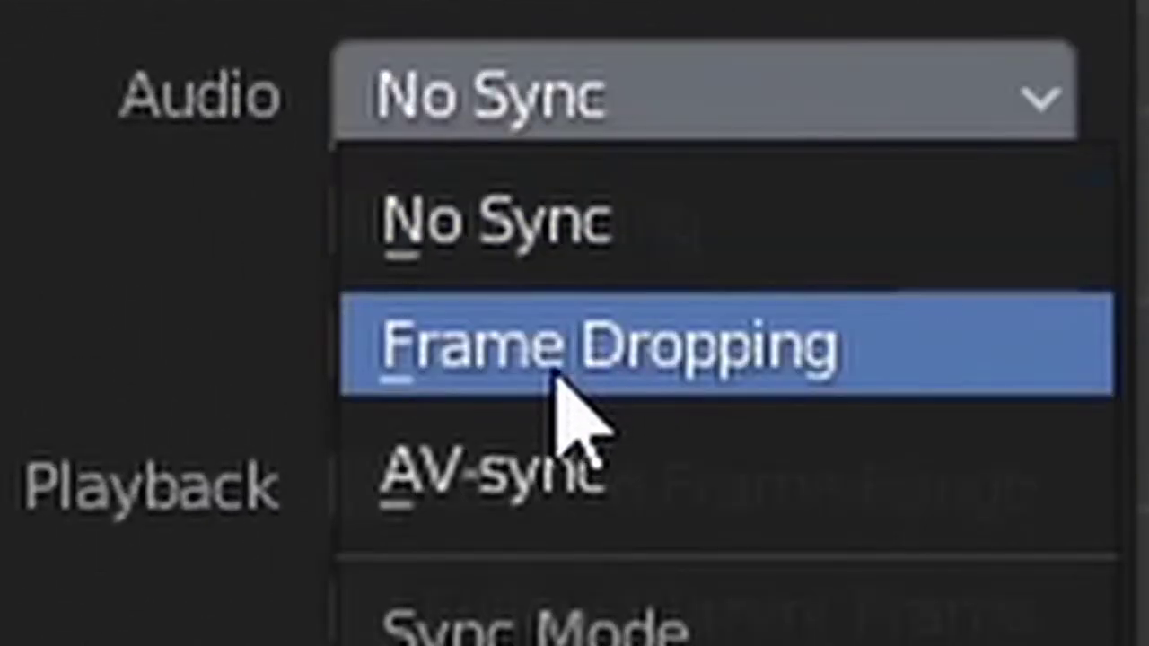
left_click(614, 490)
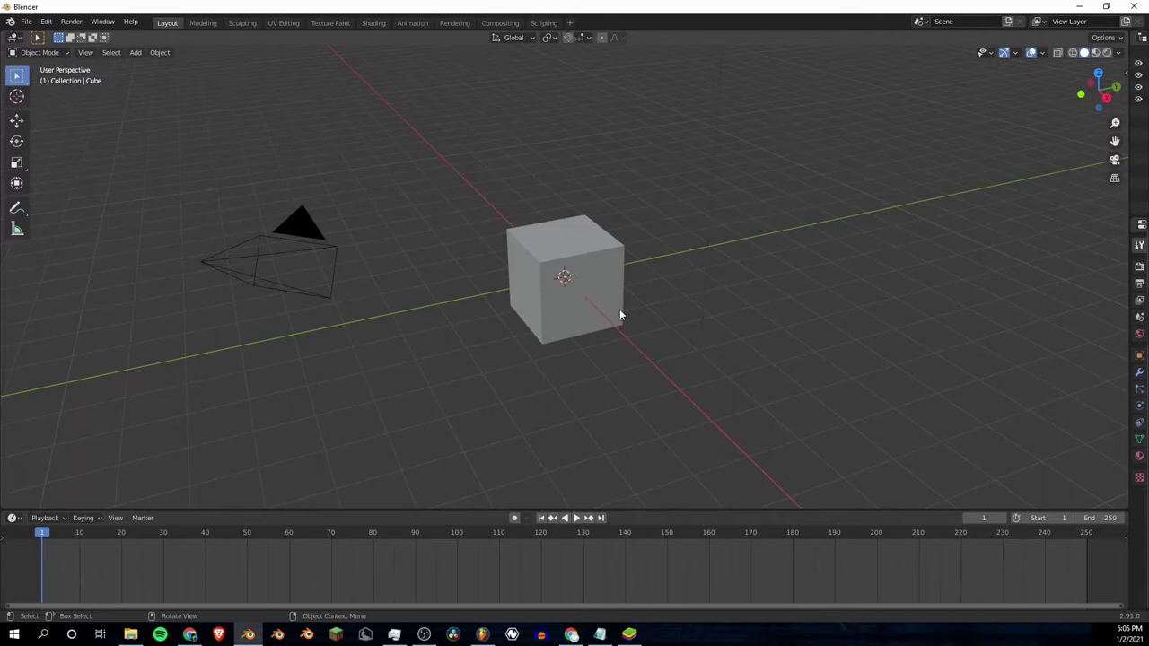
left_click(45, 518)
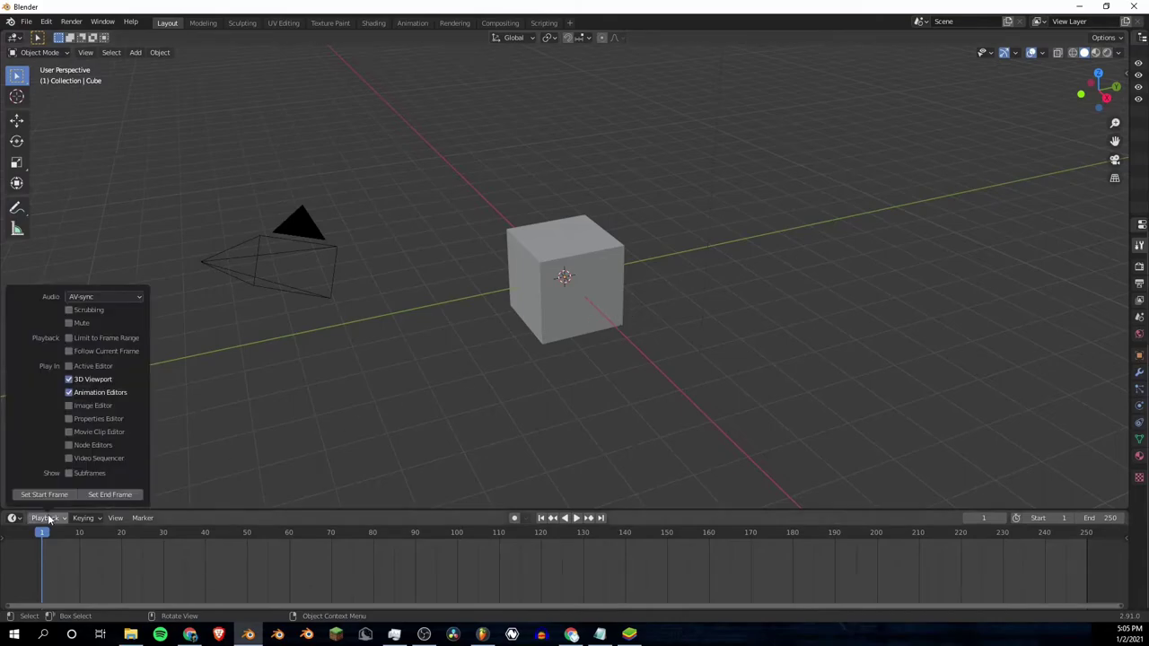
left_click(90, 299)
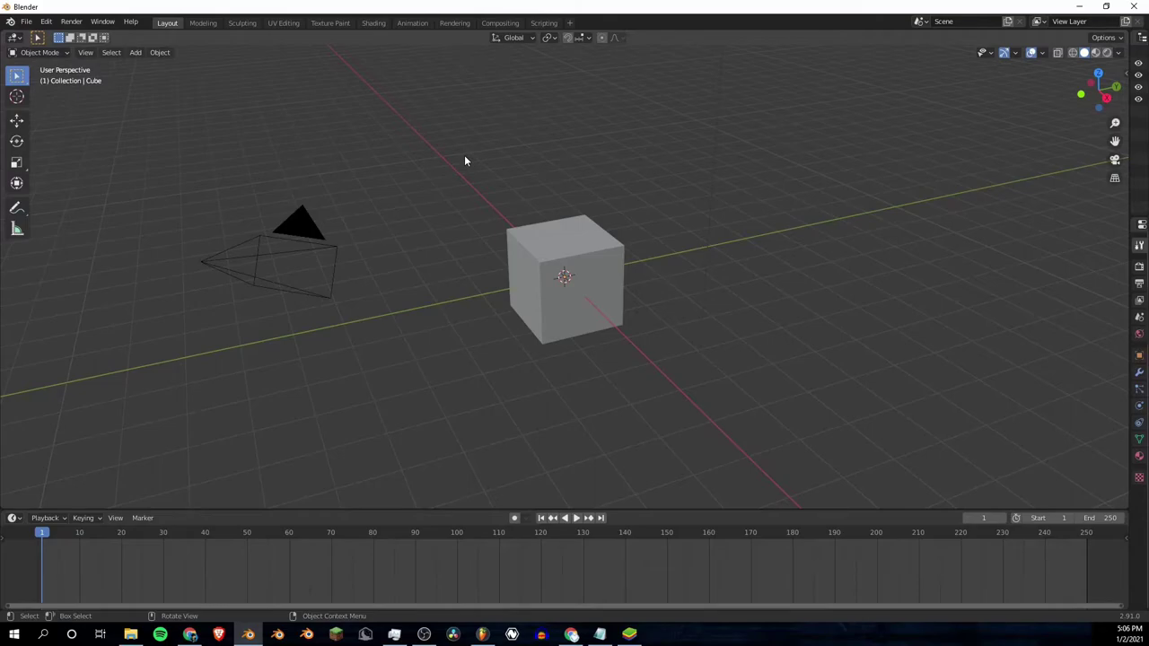
left_click(50, 518)
Step: Save the current setup as the startup file via File > Defaults
left_click(26, 21)
mouse_move(47, 240)
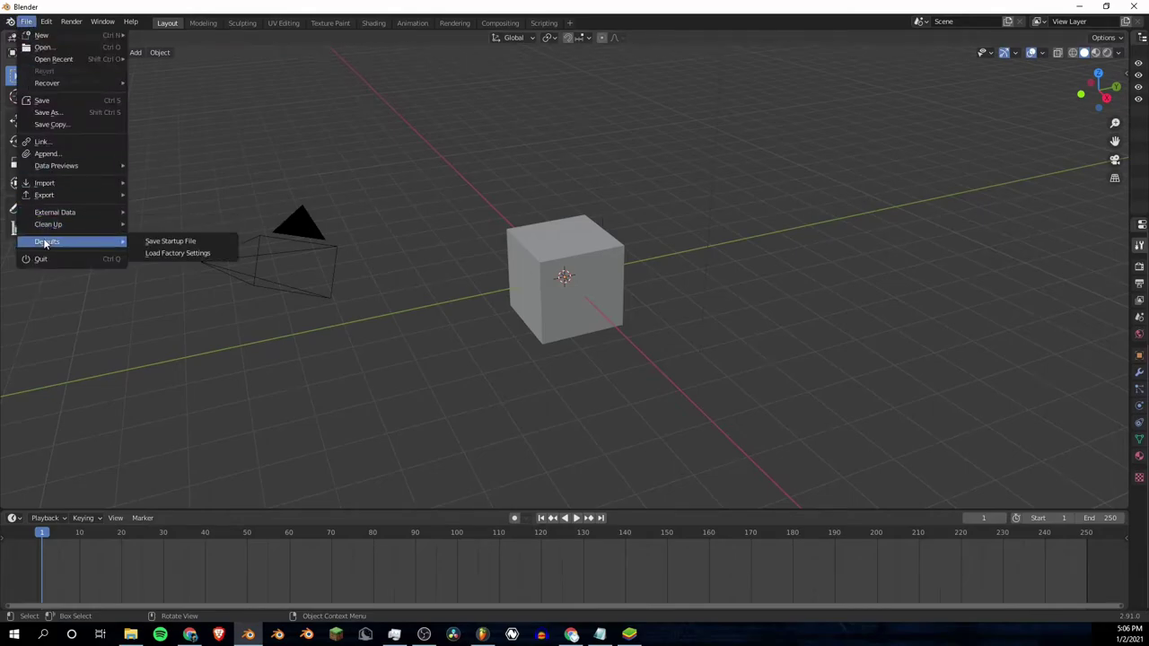
left_click(169, 244)
left_click(138, 242)
left_click(26, 21)
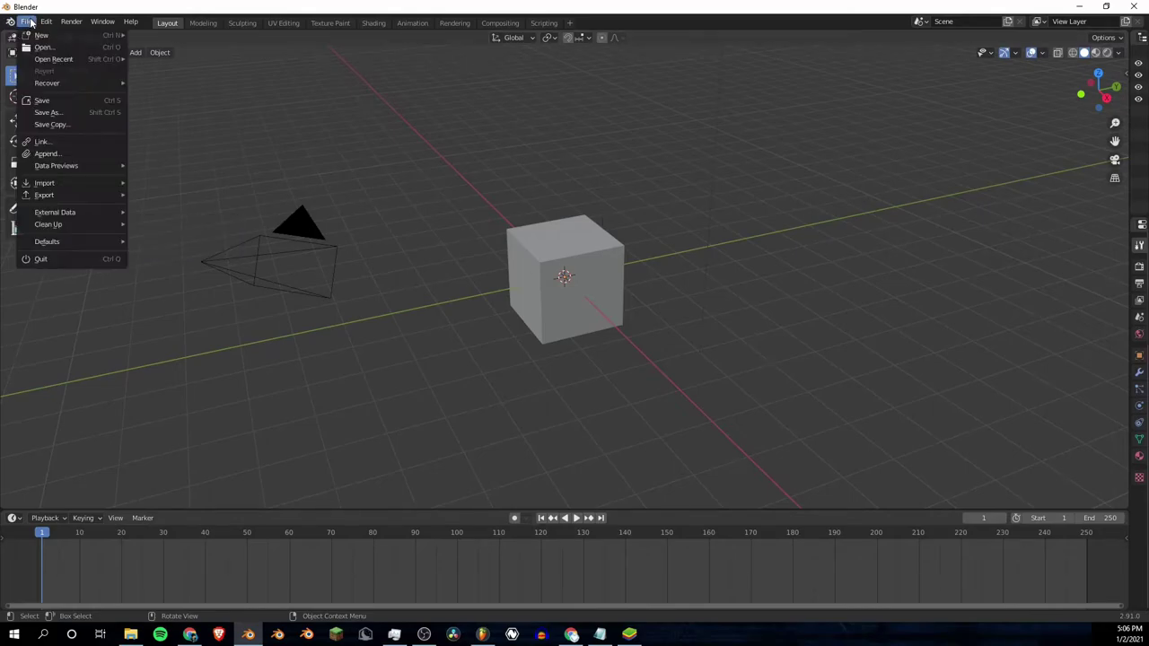
mouse_move(79, 244)
left_click(162, 241)
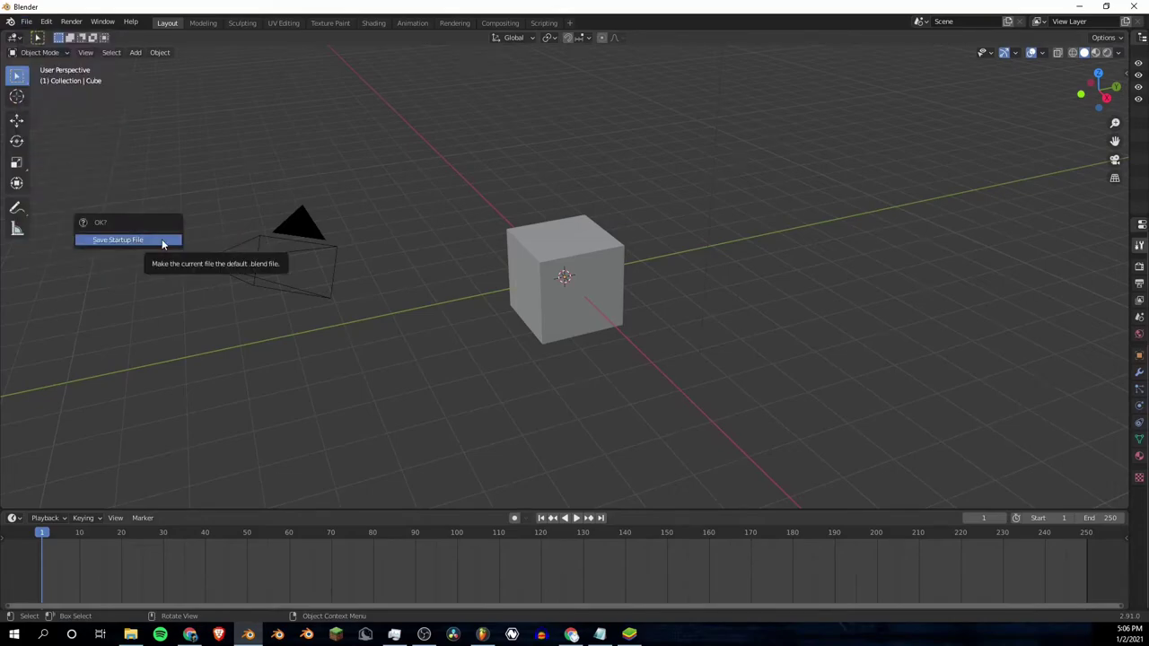
left_click(163, 242)
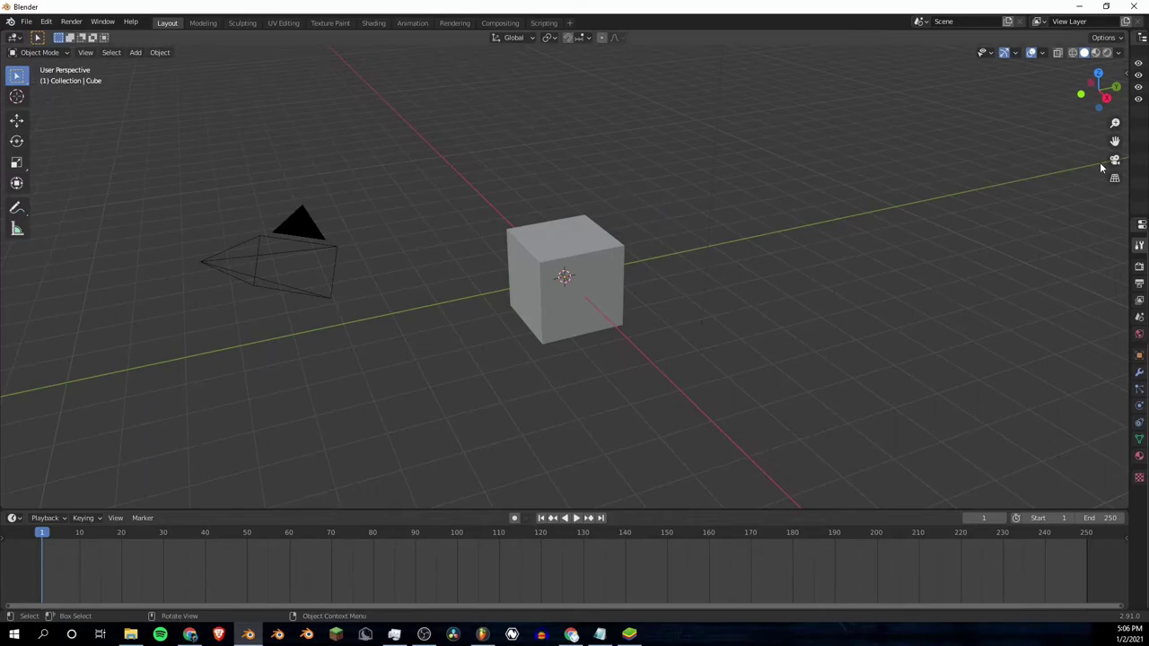
Step: Start a new General file, discarding the old scene's unsaved changes
left_click(26, 21)
mouse_move(29, 30)
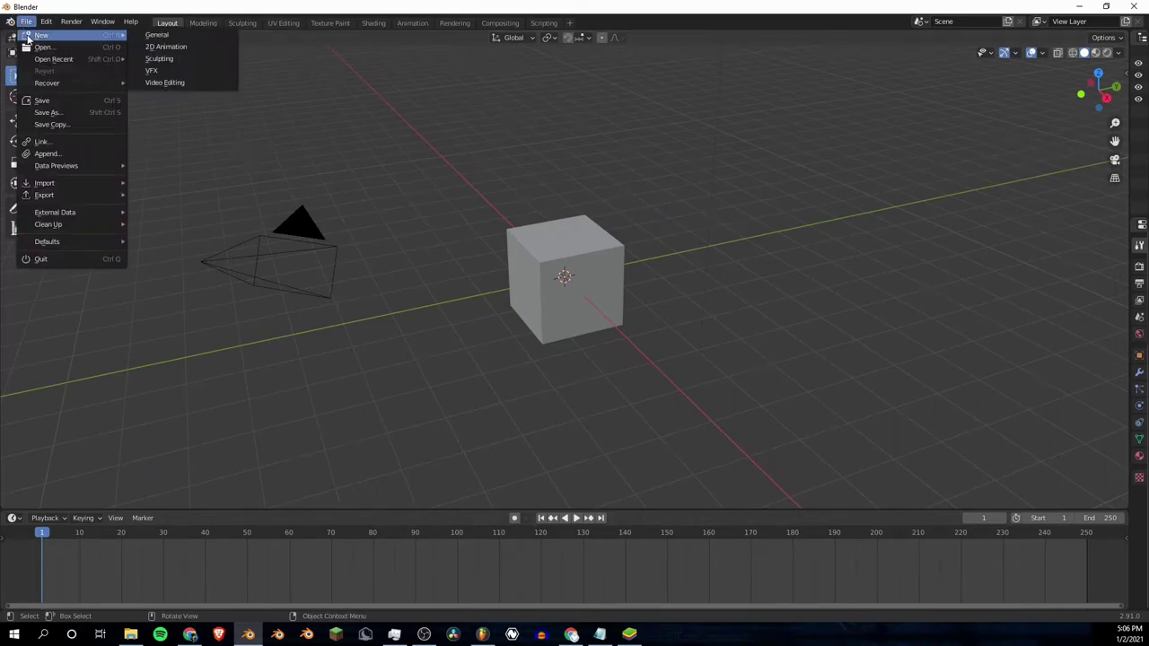
left_click(155, 42)
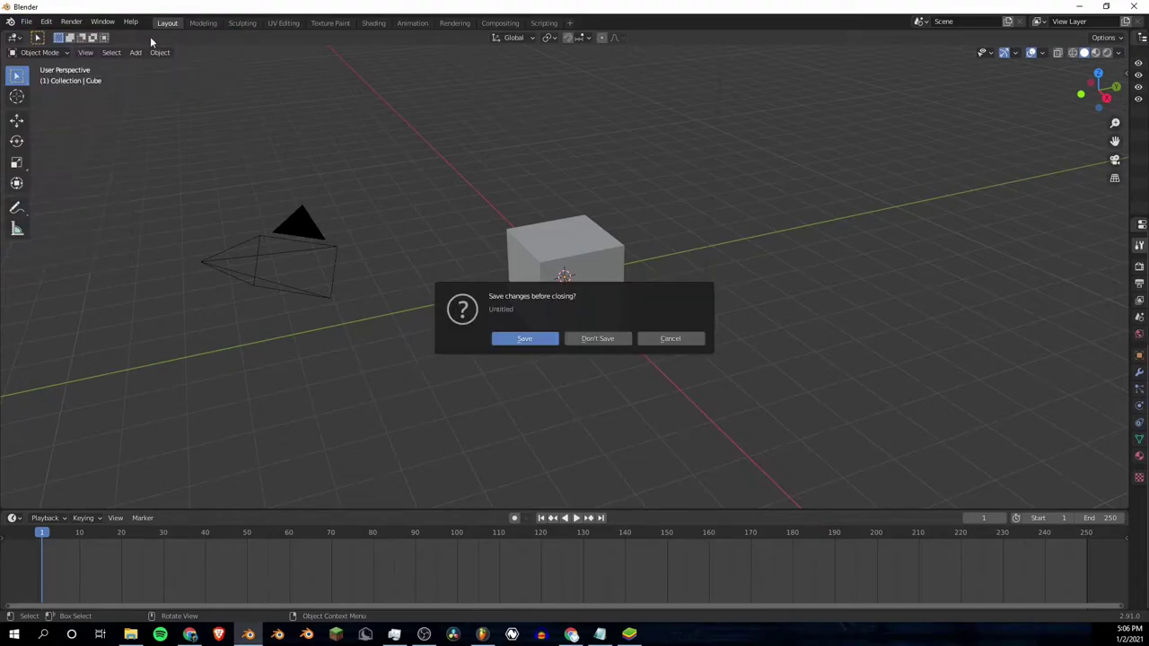
left_click(597, 338)
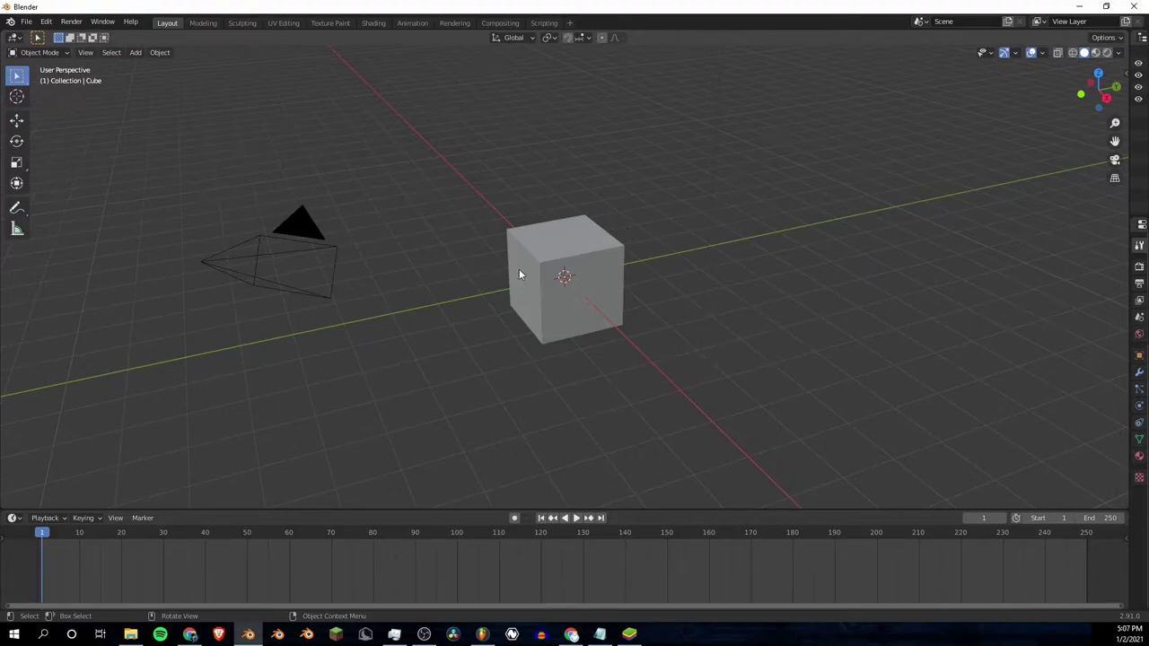
Step: Delete the default cube and the light with X, leaving only the camera
scroll(729, 269, "down", 4)
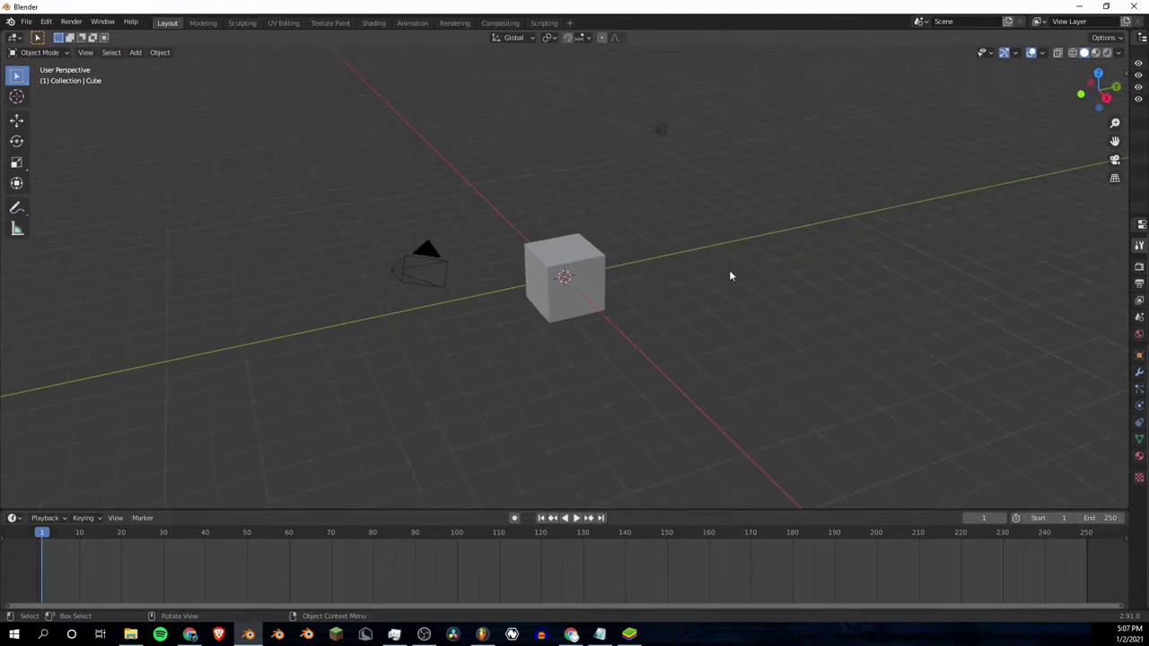
scroll(621, 273, "up", 2)
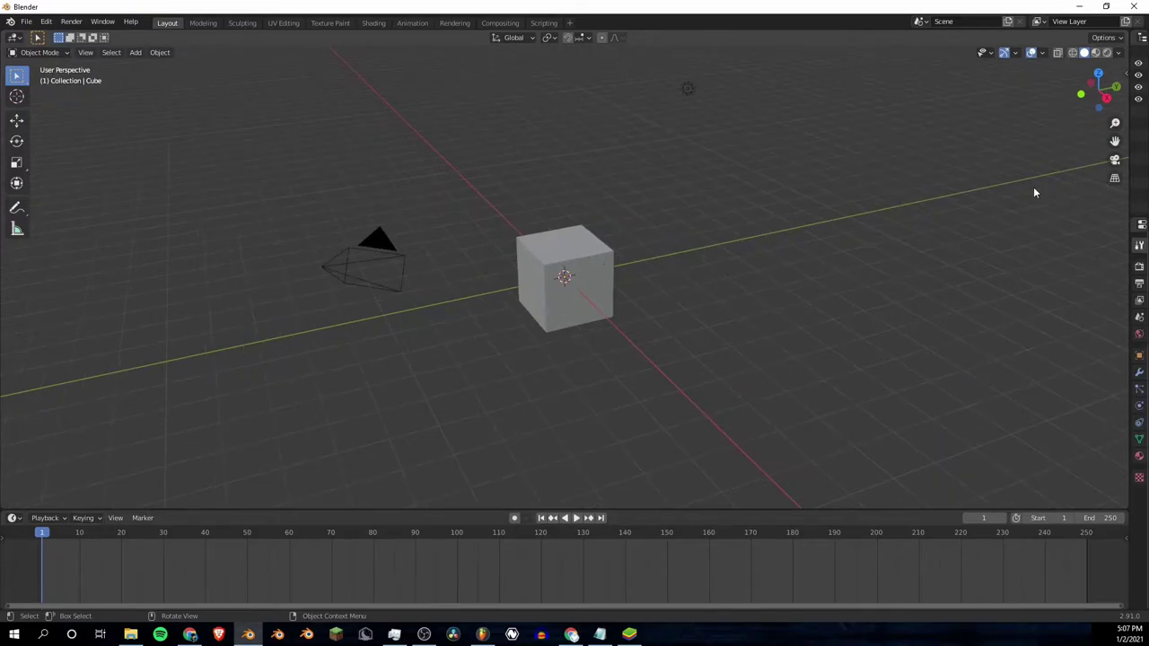
left_click(592, 281)
key("x")
left_click(566, 255)
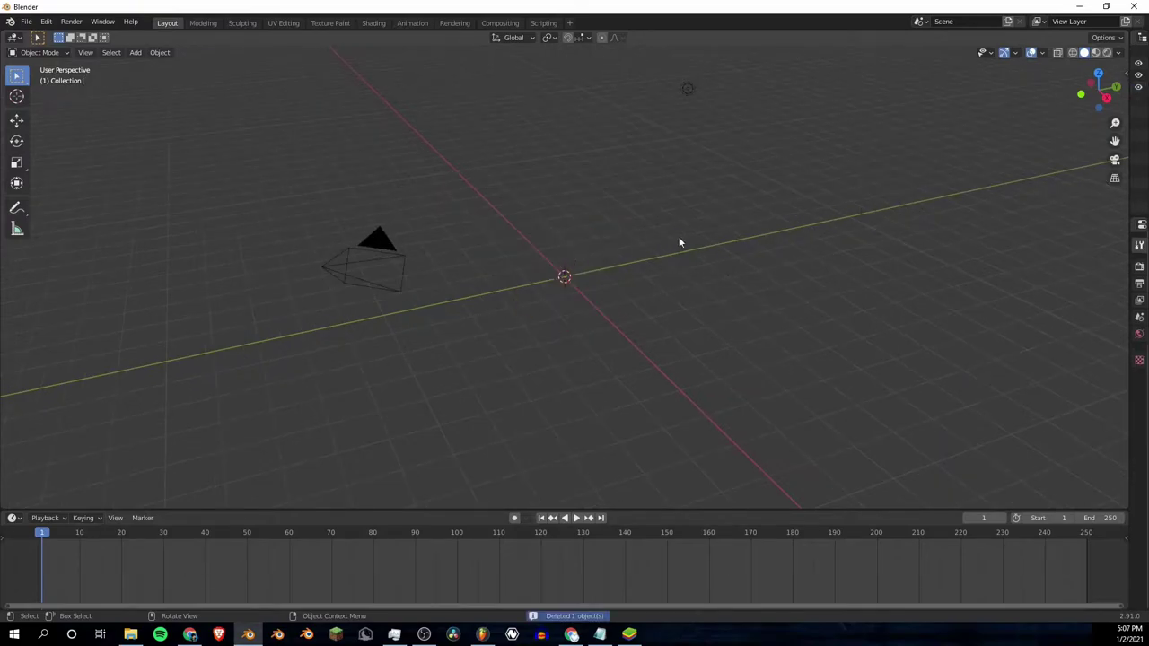
left_click(688, 88)
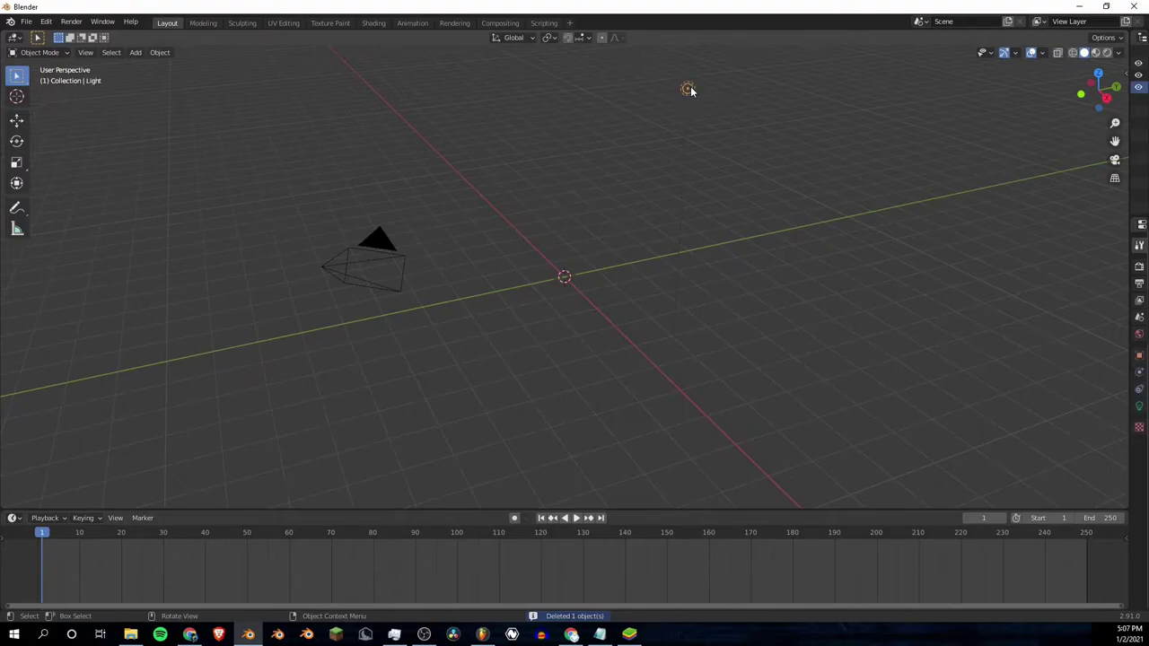
key("x")
left_click(628, 85)
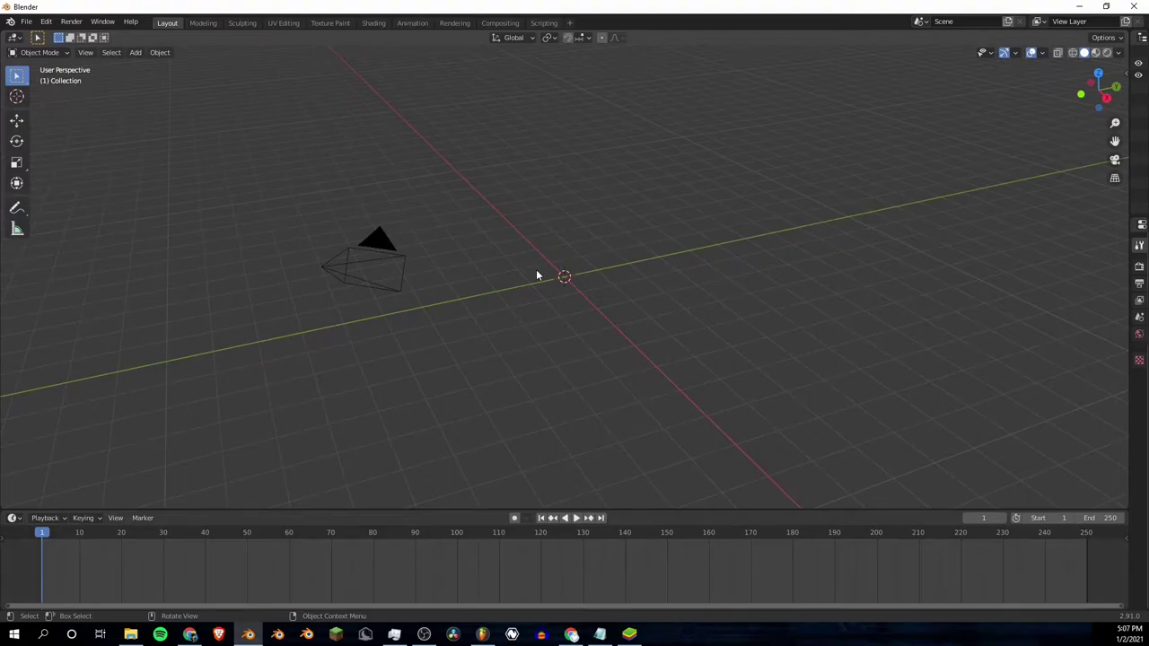
Step: Open the recent file Default Scene.blend without saving the current changes
left_click(28, 24)
mouse_move(49, 59)
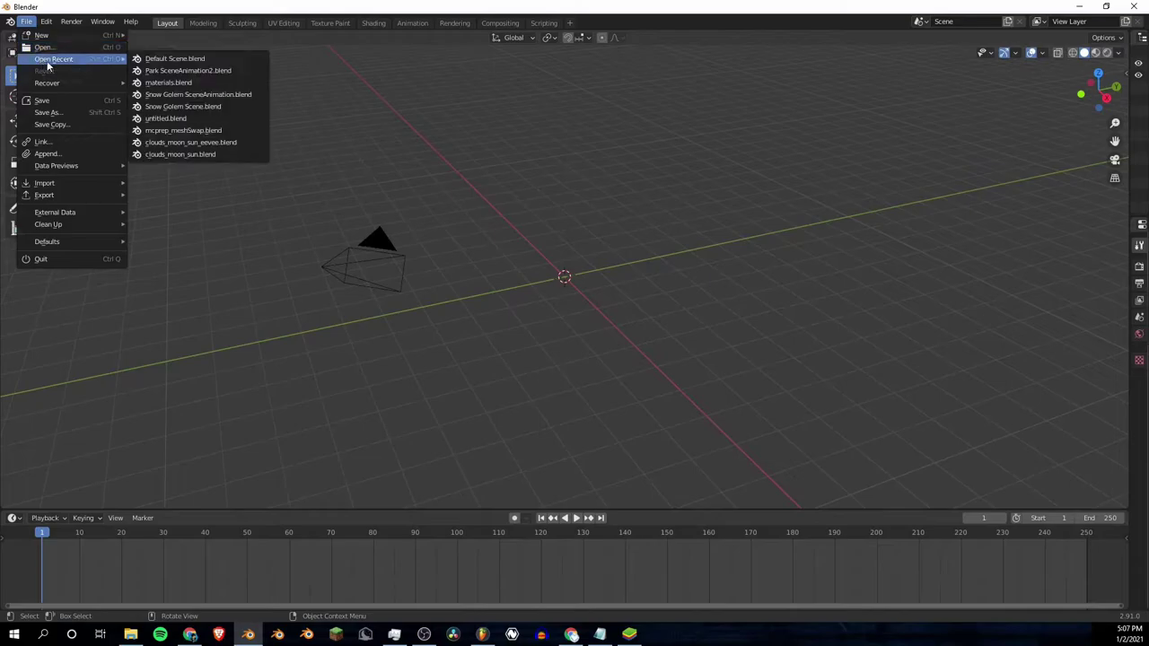
left_click(167, 59)
left_click(599, 338)
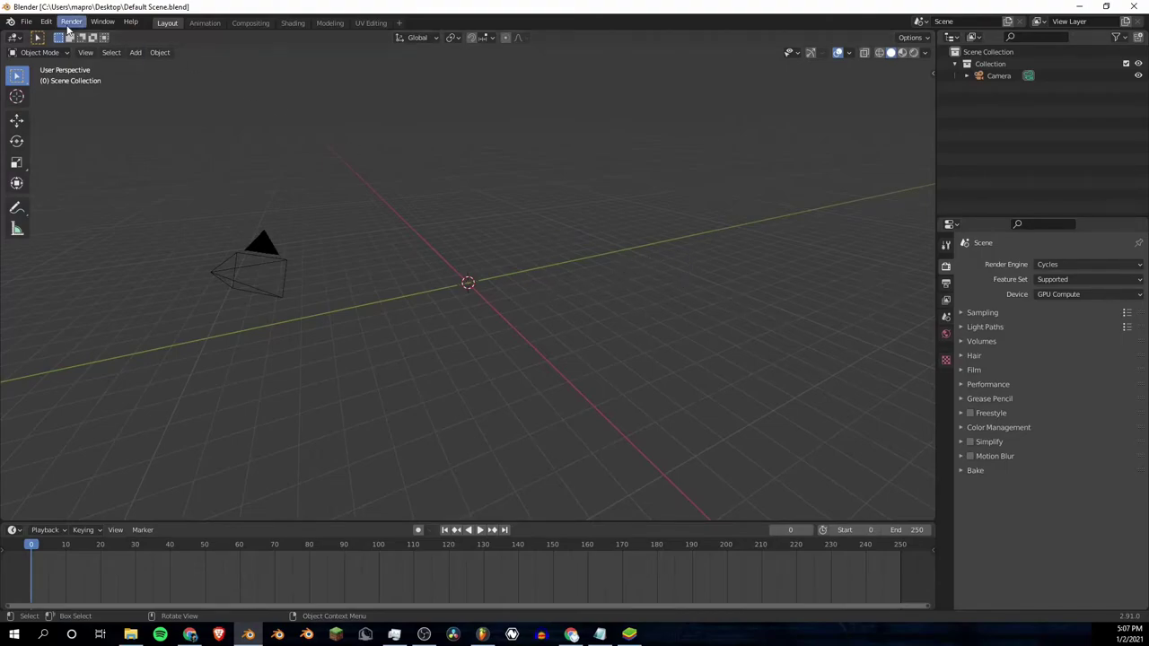
Step: Save Default Scene.blend as the startup file via File > Defaults
left_click(26, 22)
mouse_move(72, 244)
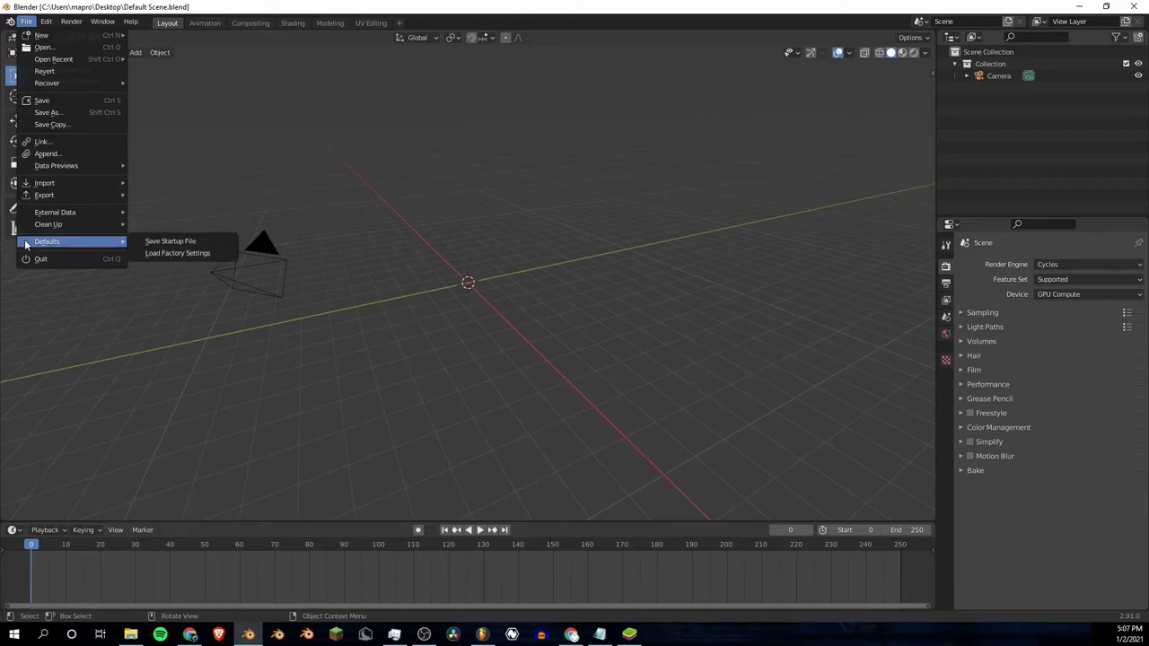
left_click(145, 243)
left_click(144, 243)
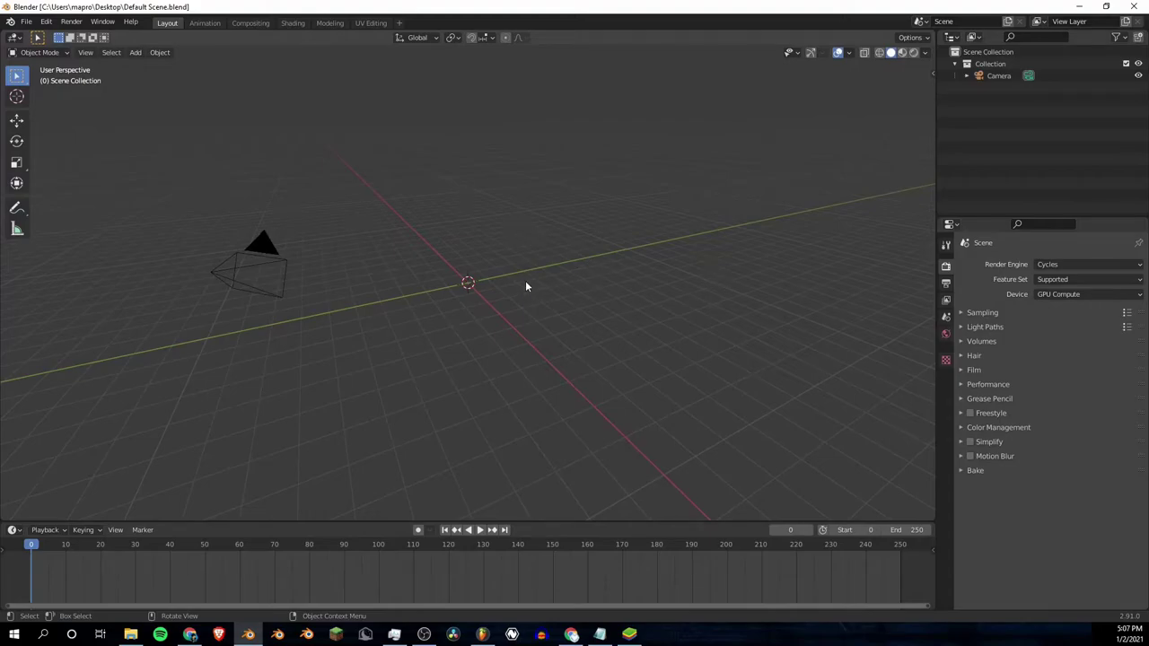
Step: Minimize Blender and click an empty spot to deselect the desktop icon
left_click(1080, 7)
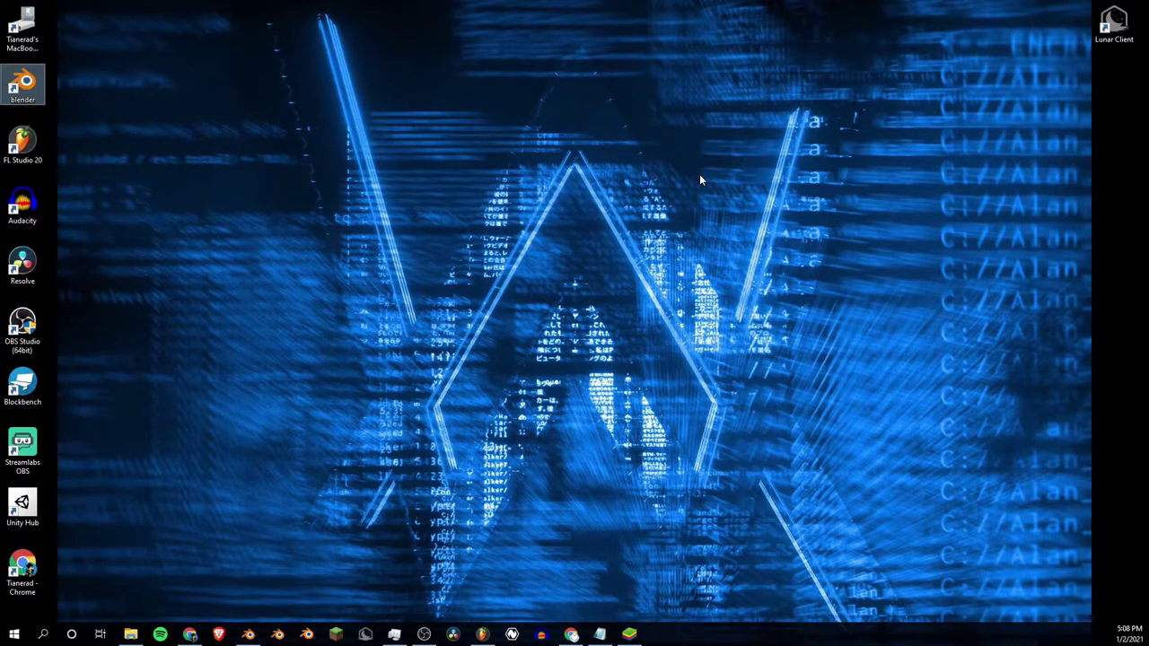
left_click(521, 224)
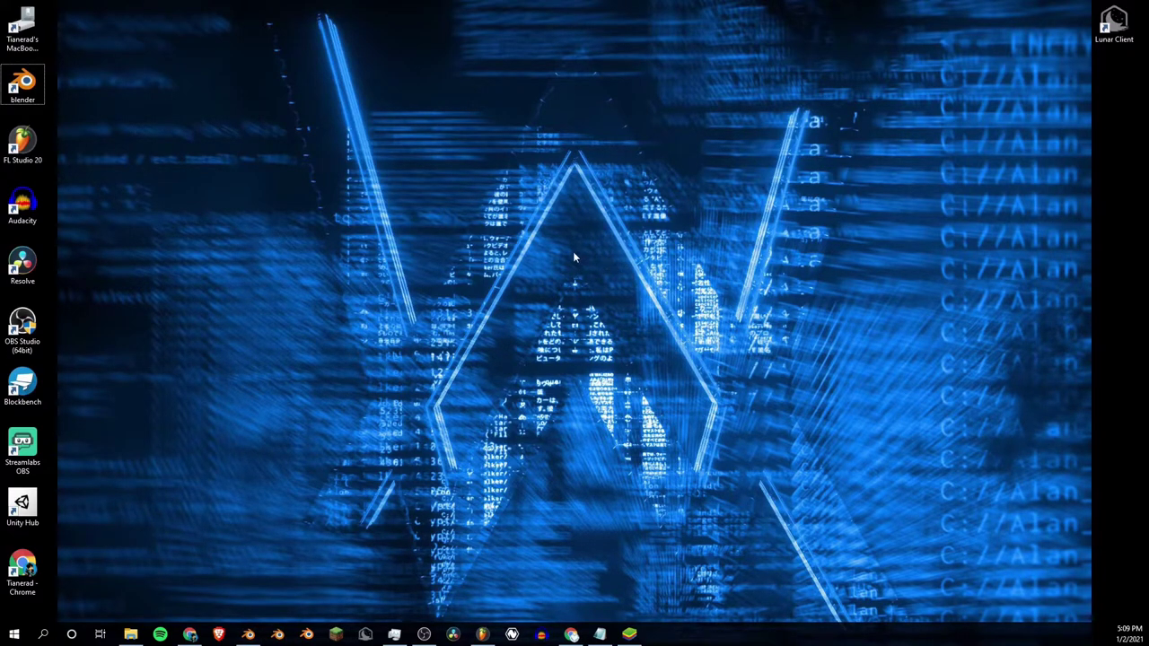
Step: Create a new desktop folder named 'Blender' and open it
right_click(512, 201)
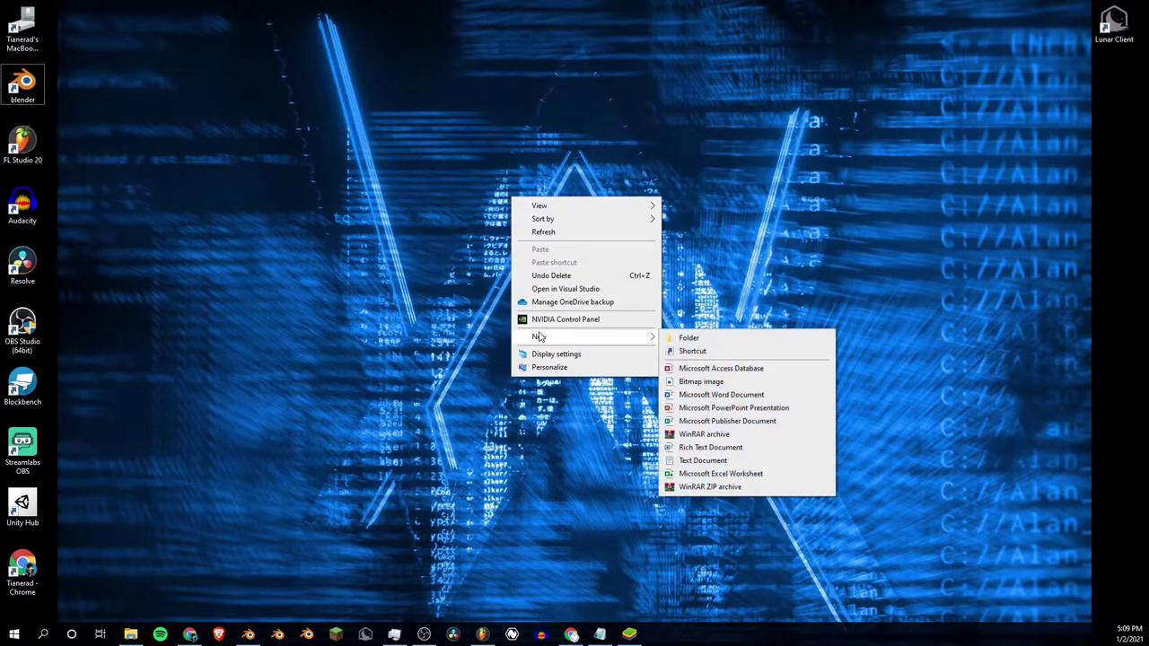
left_click(688, 337)
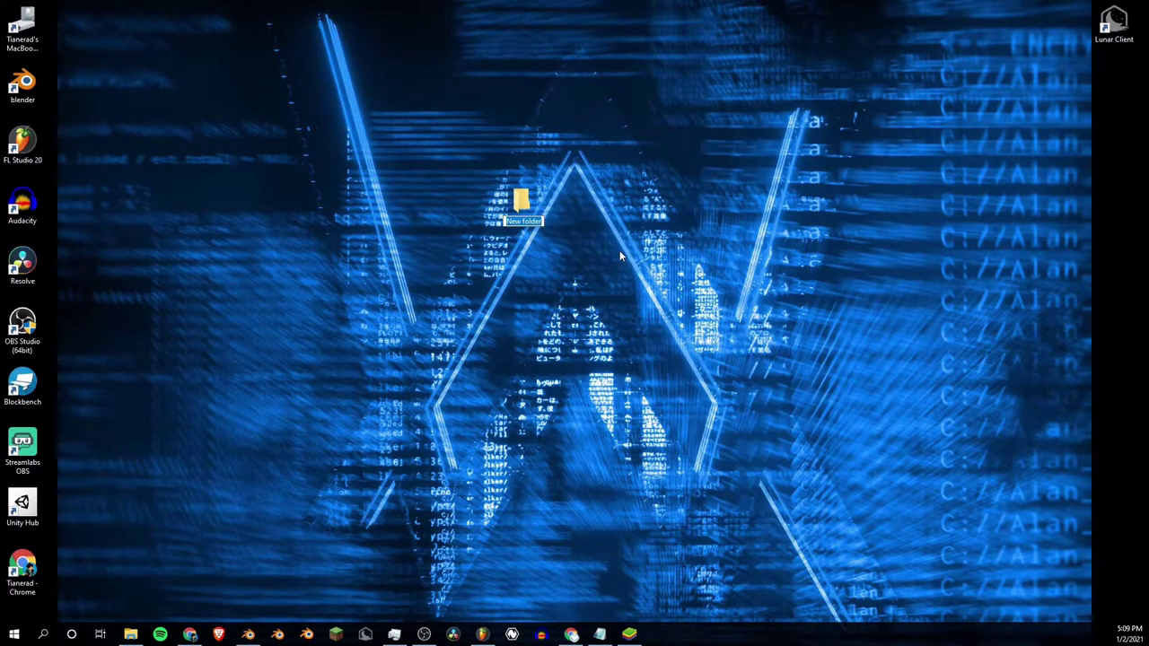
type("Blender")
key("Return")
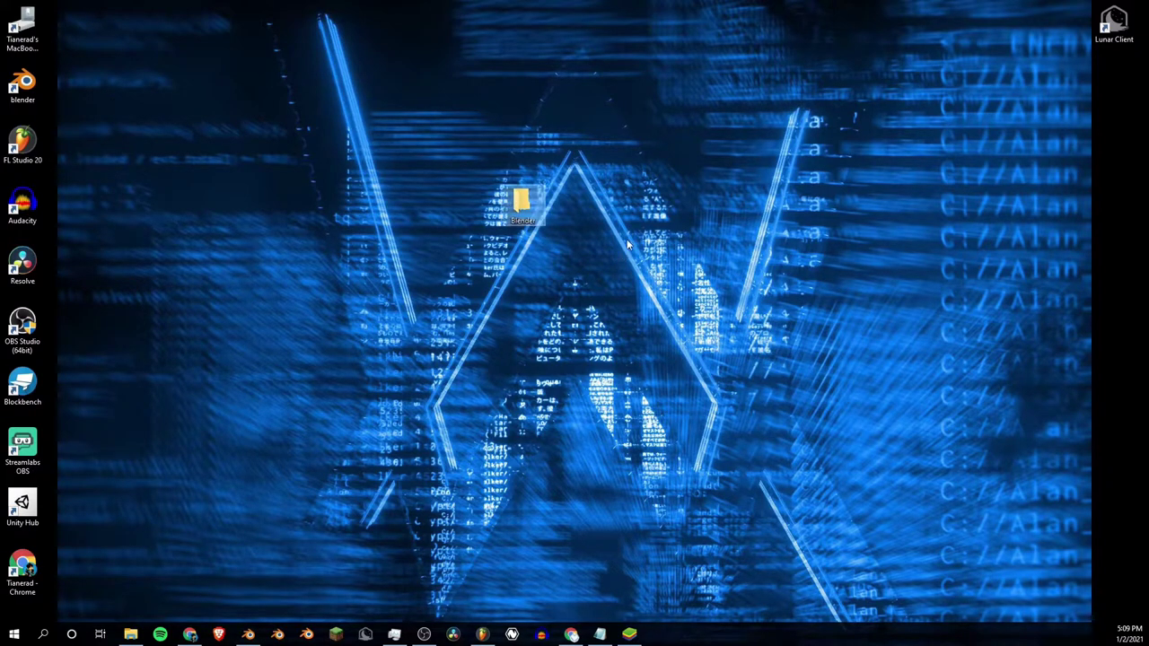
double_click(528, 212)
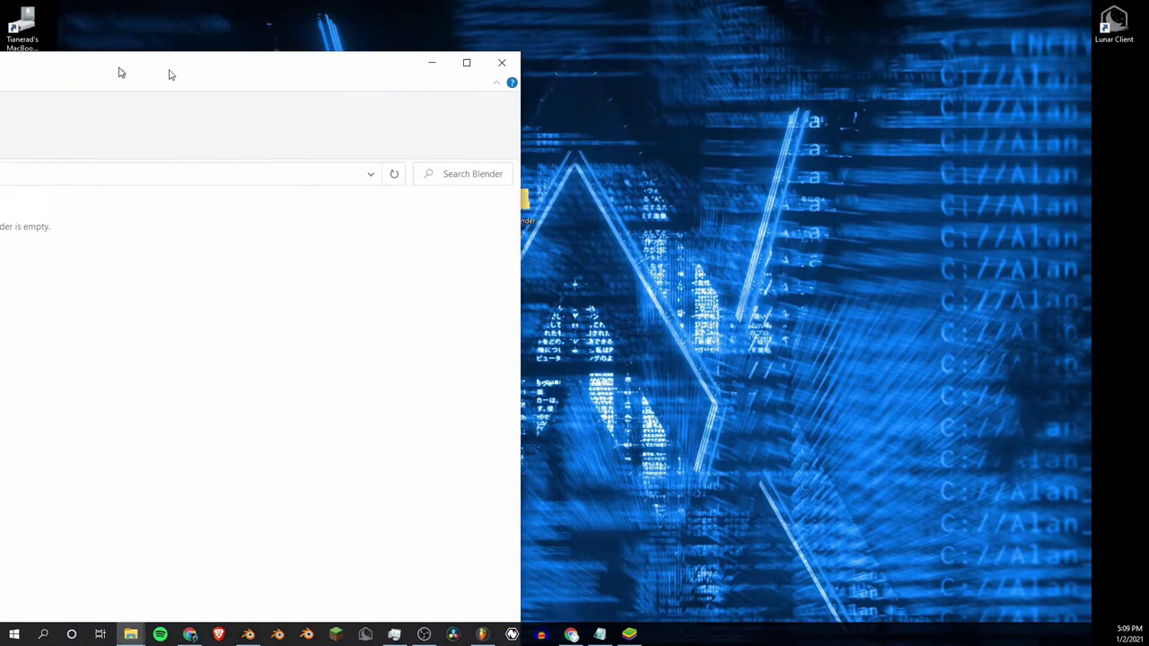
Step: Center the Blender folder window and create an 'Addons' subfolder
left_click_drag(167, 72, 686, 43)
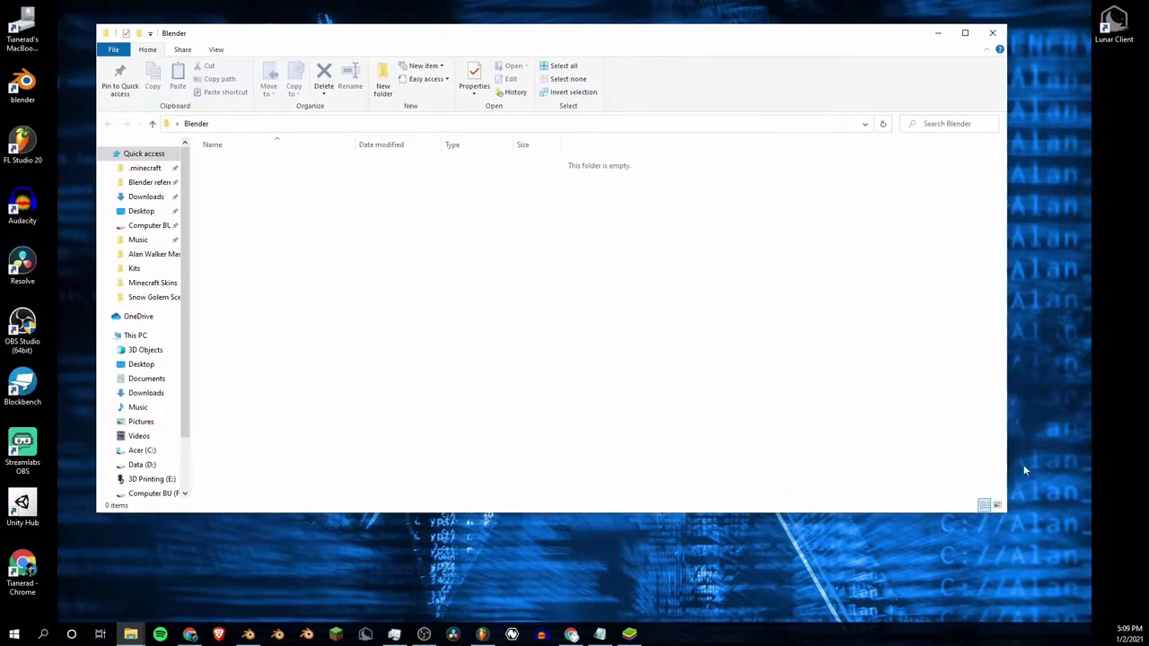
right_click(511, 246)
mouse_move(560, 408)
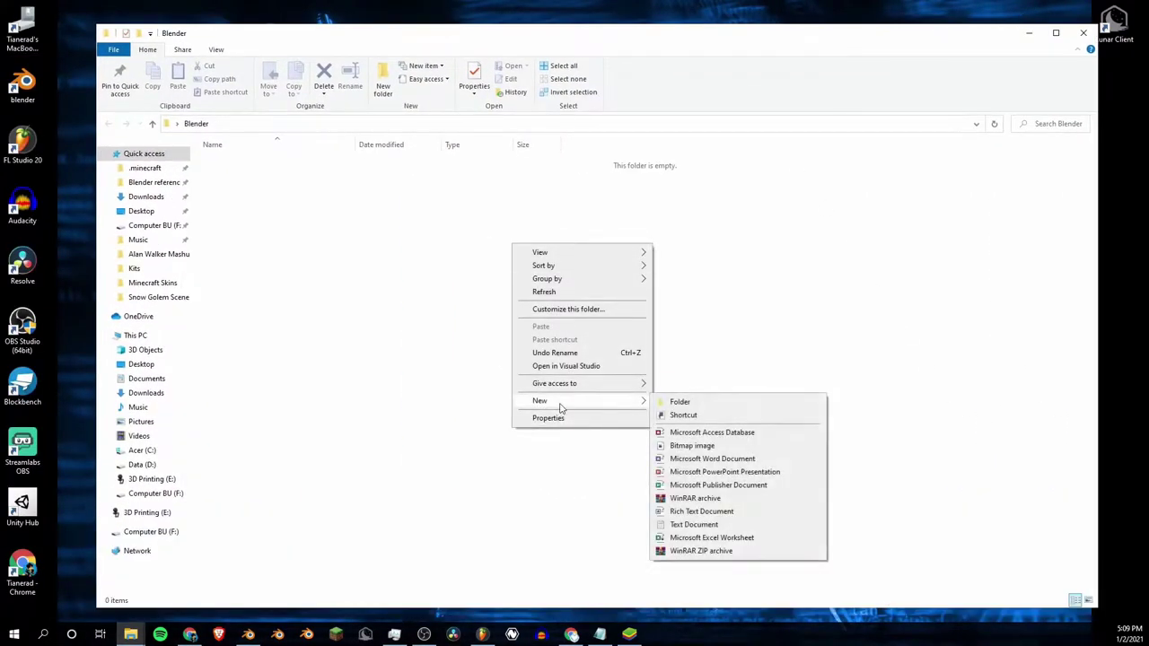
left_click(675, 402)
type("A")
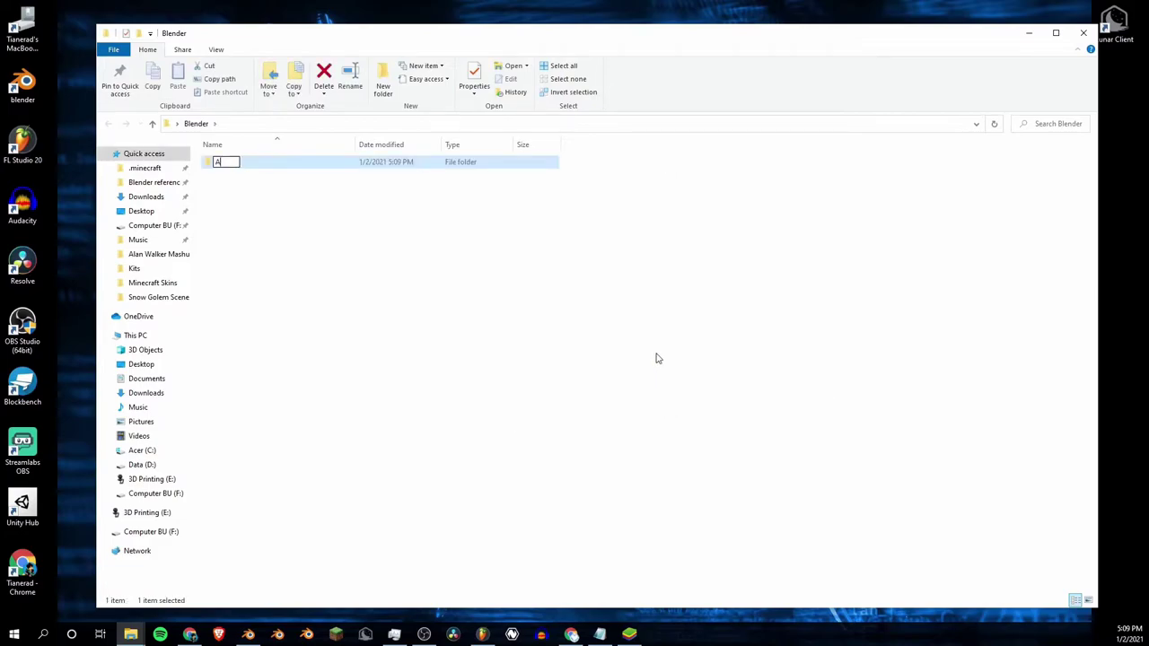
type("ddons")
key("Return")
Step: Add two more subfolders, 'MC Animations' and 'Skies'
right_click(260, 303)
mouse_move(377, 459)
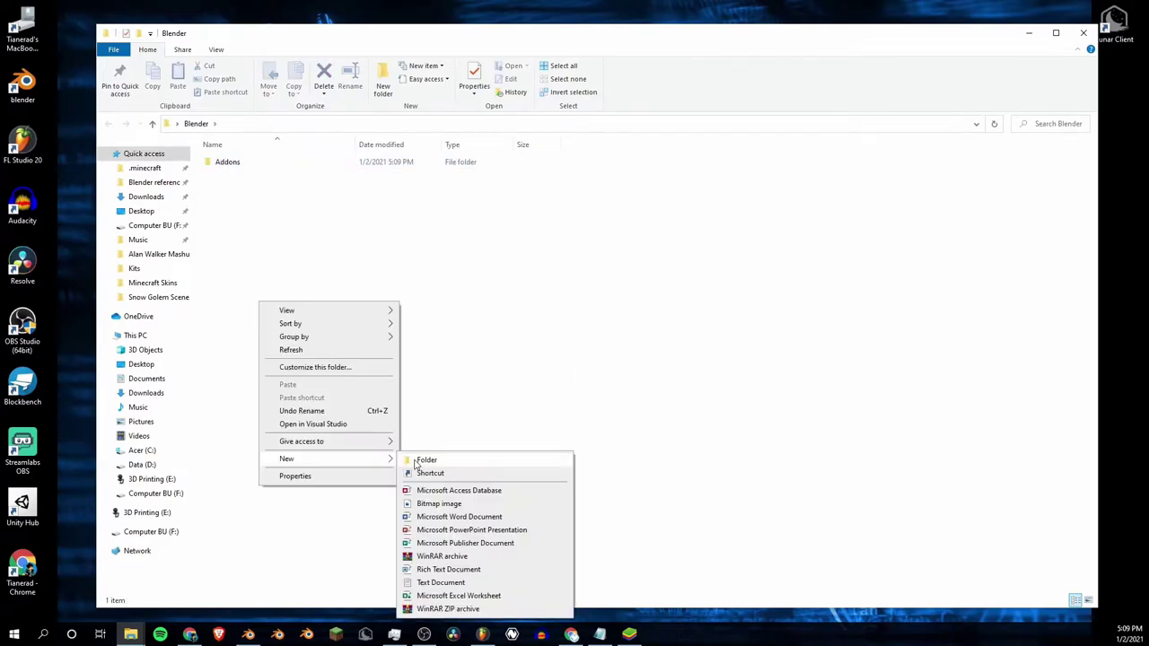
left_click(422, 460)
type("MC Animations")
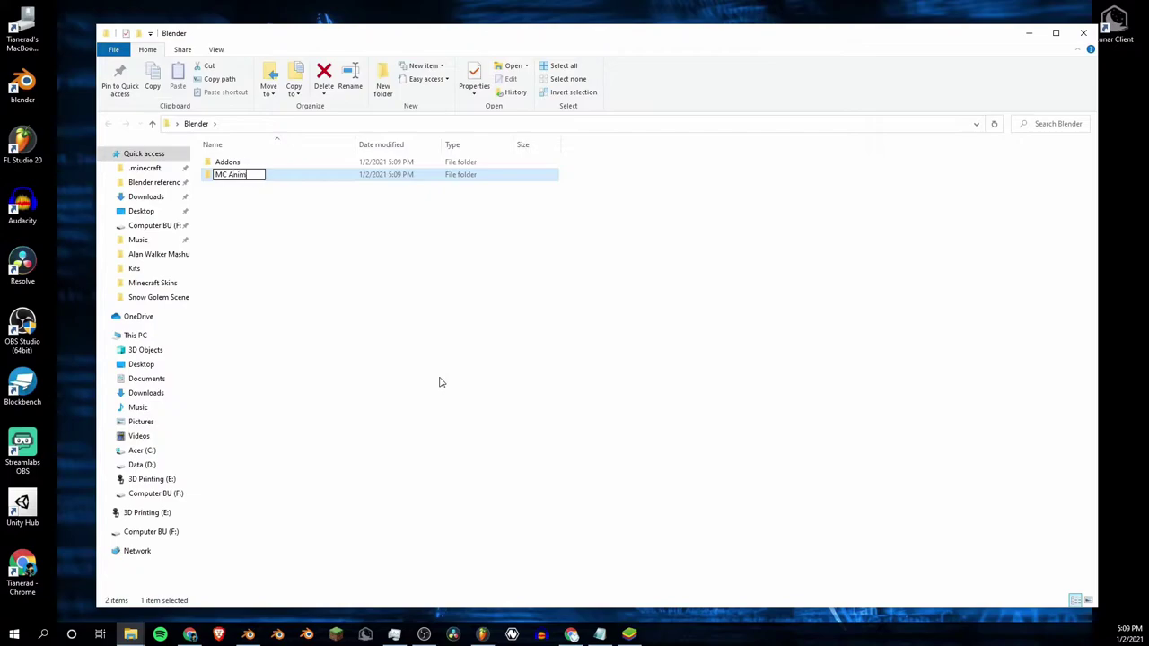
key("Return")
right_click(369, 355)
mouse_move(410, 511)
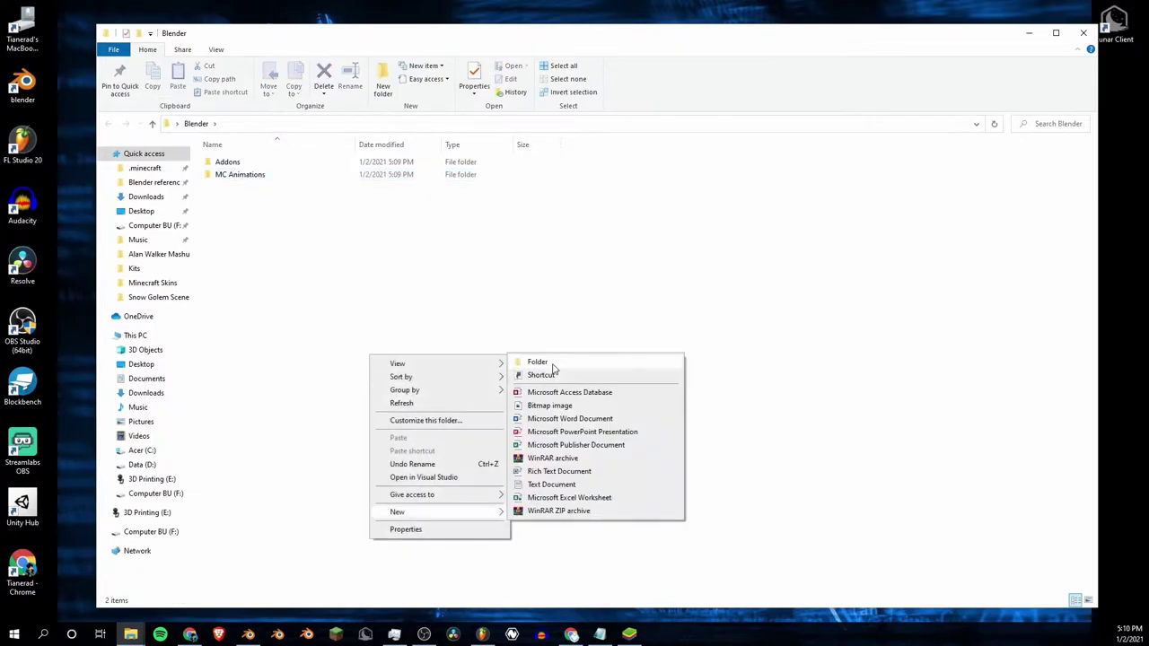
left_click(539, 364)
type("Skies")
key("Return")
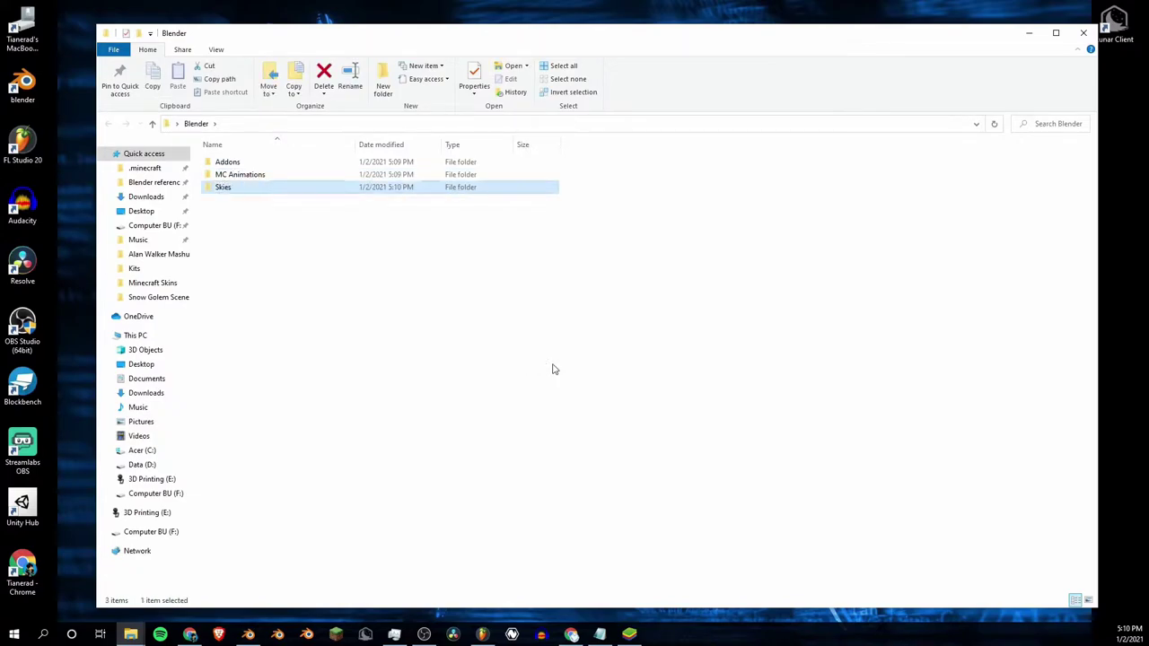
left_click(418, 260)
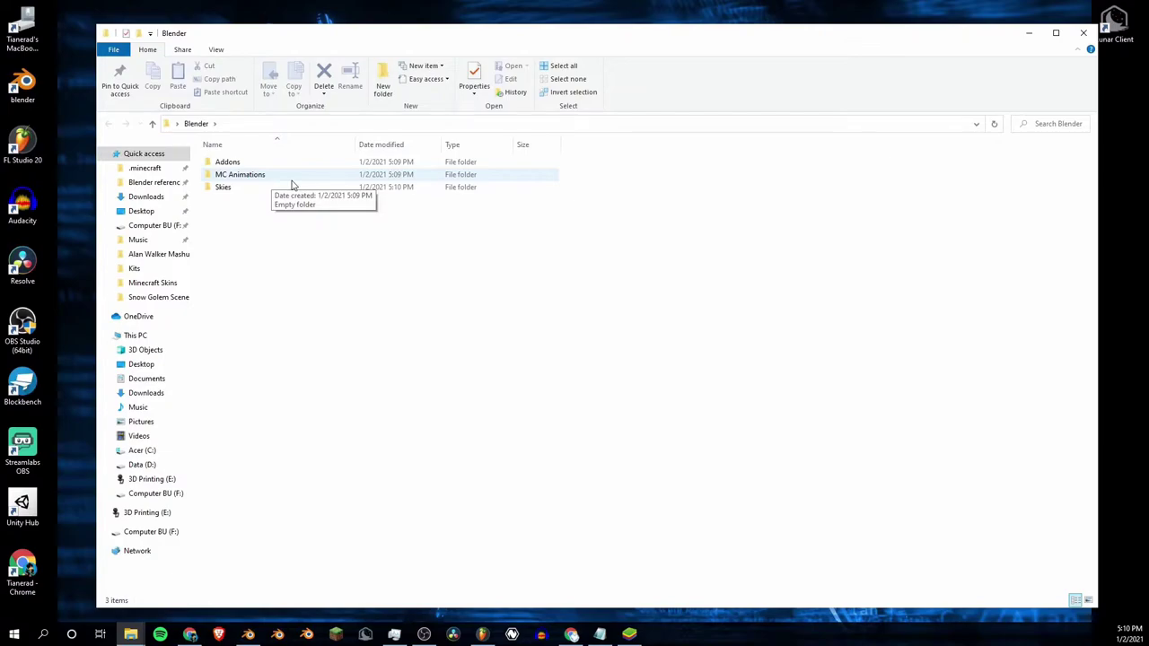
Step: Select each of the new folders in turn, then switch to Chrome's MCprep addon page
left_click(292, 179)
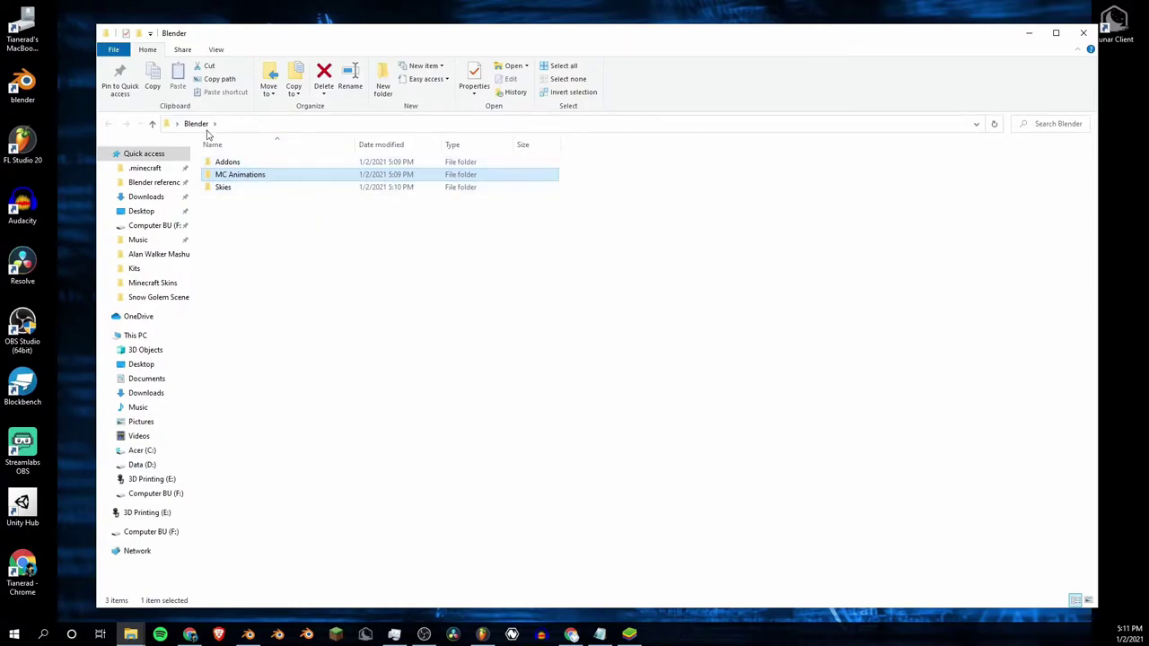
left_click(244, 189)
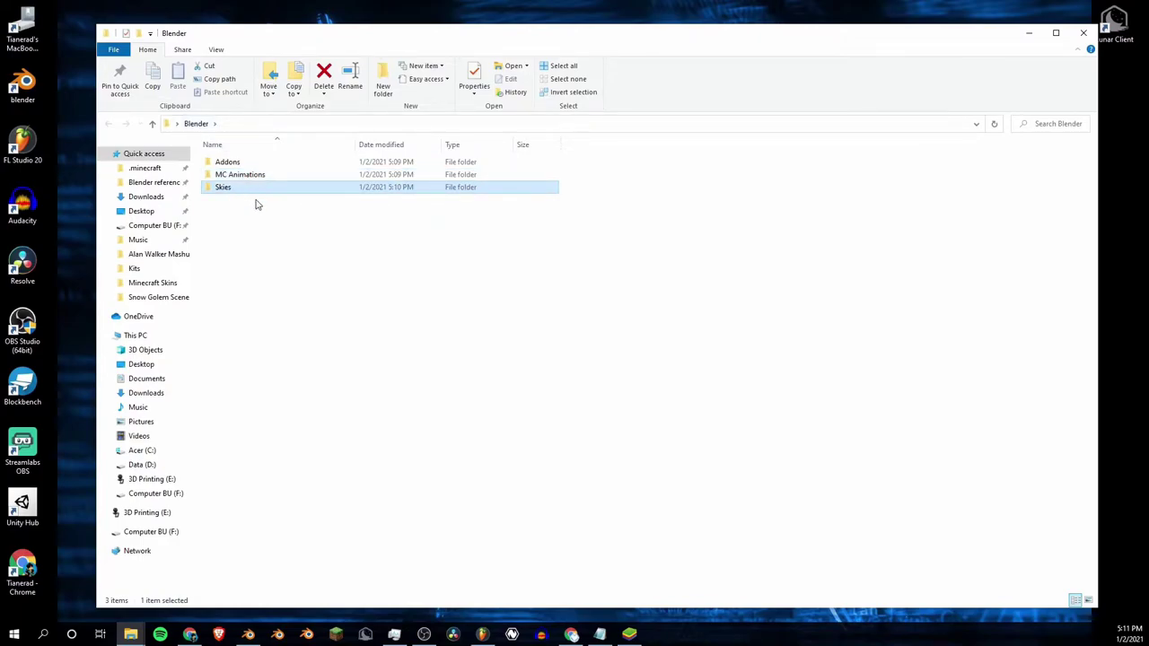
left_click(256, 204)
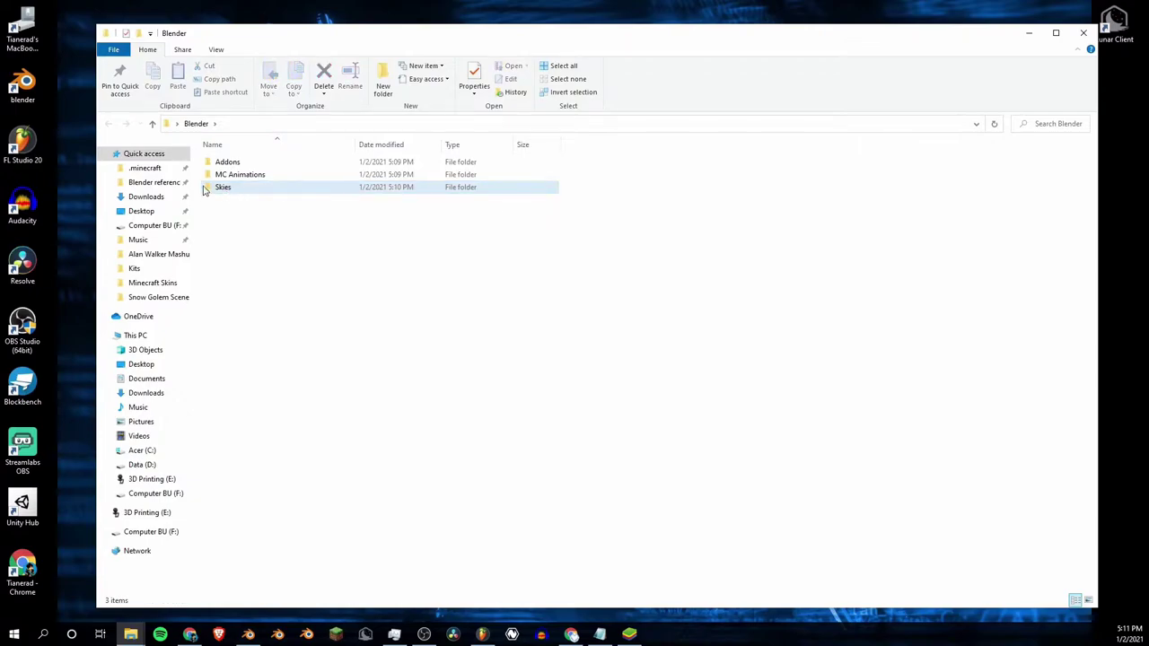
left_click(228, 163)
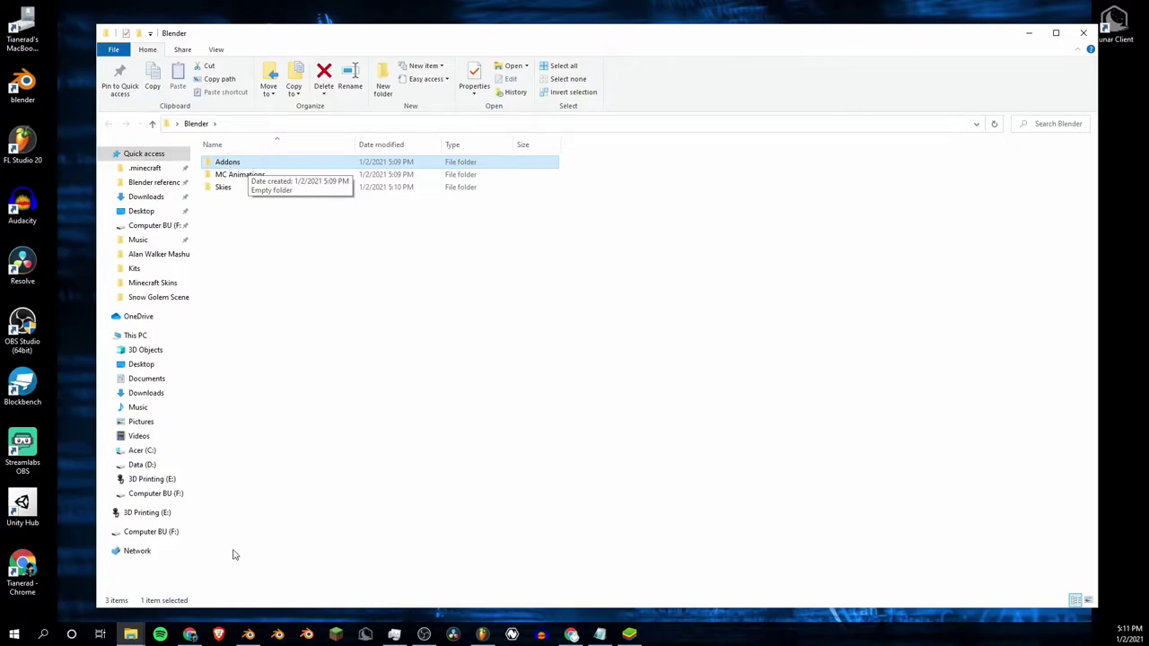
left_click(189, 634)
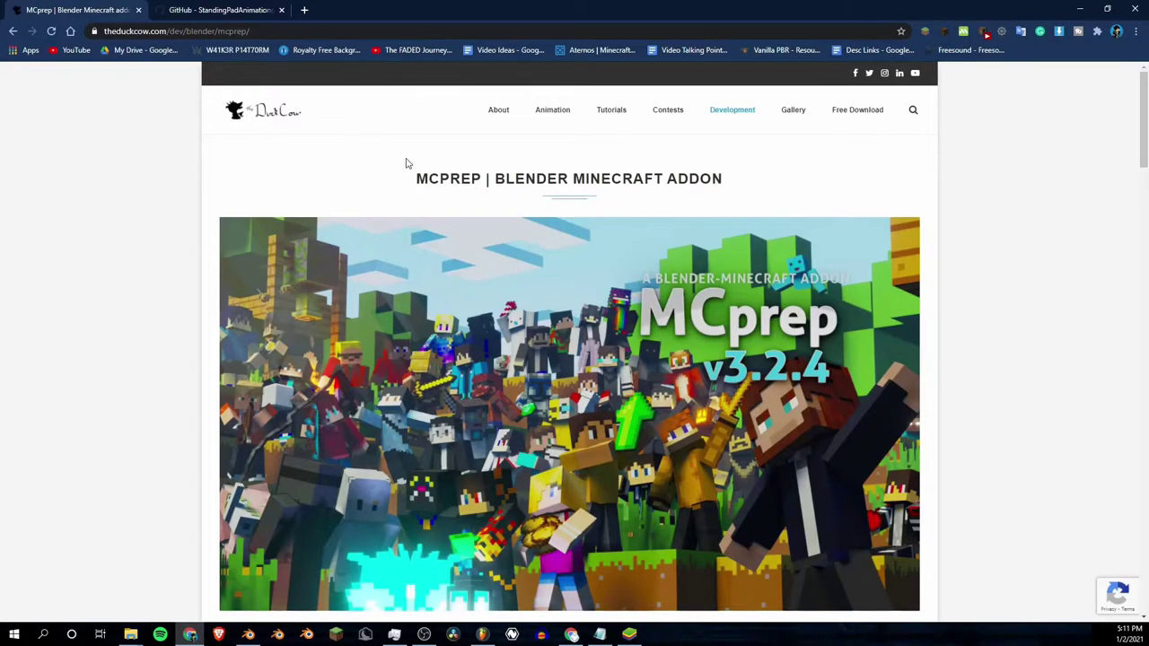
Step: Download the MCprep addon from its page, then move to the LazyFelina GitHub tab
left_click(213, 9)
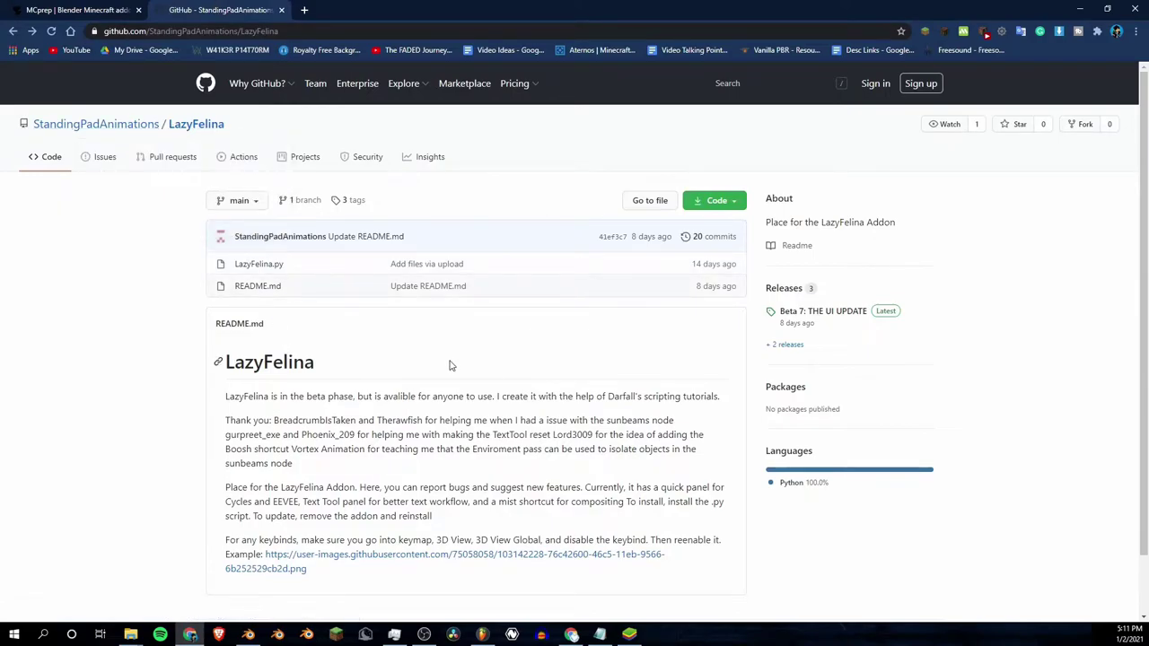
key("ctrl+shift+Tab")
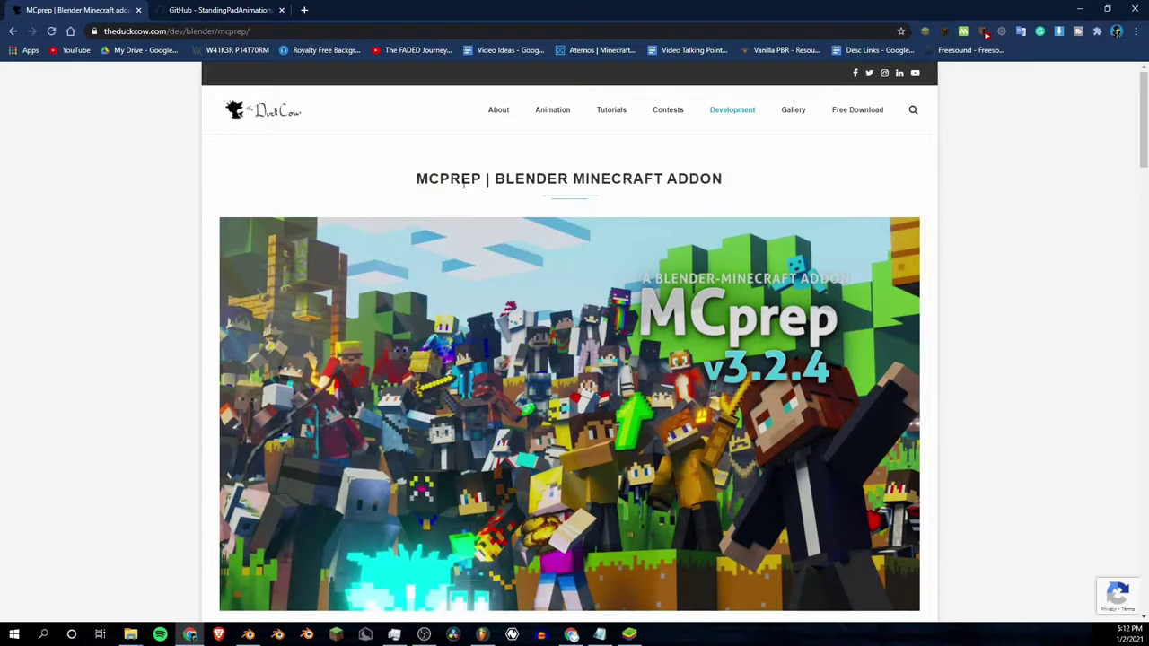
scroll(463, 183, "down", 3)
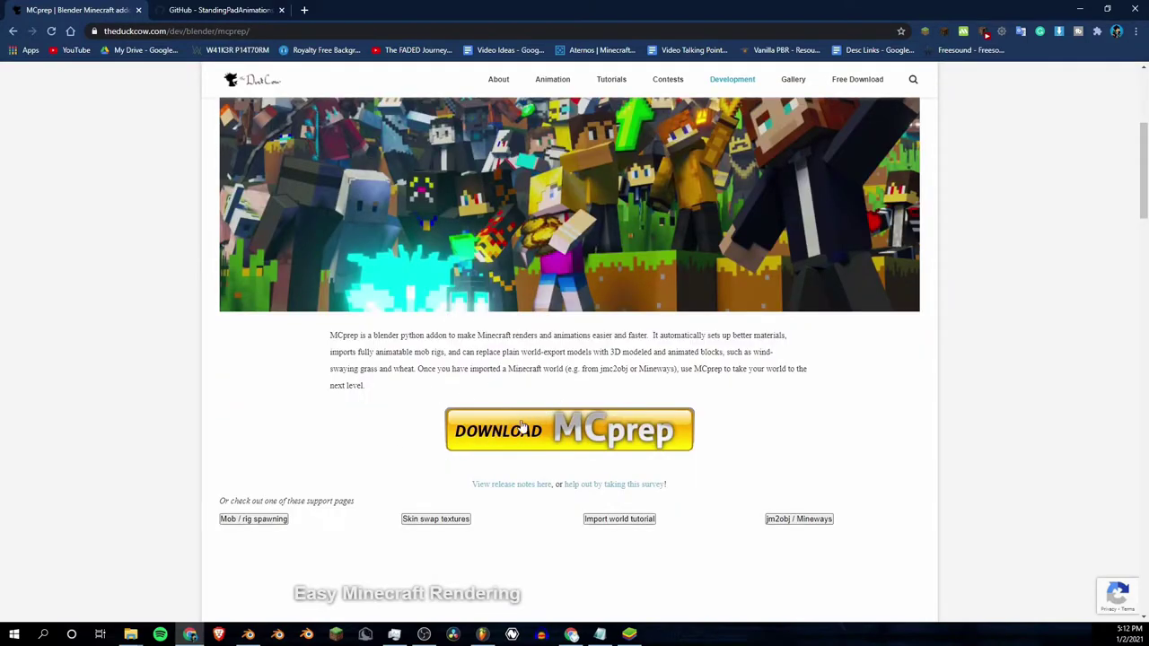
left_click(561, 432)
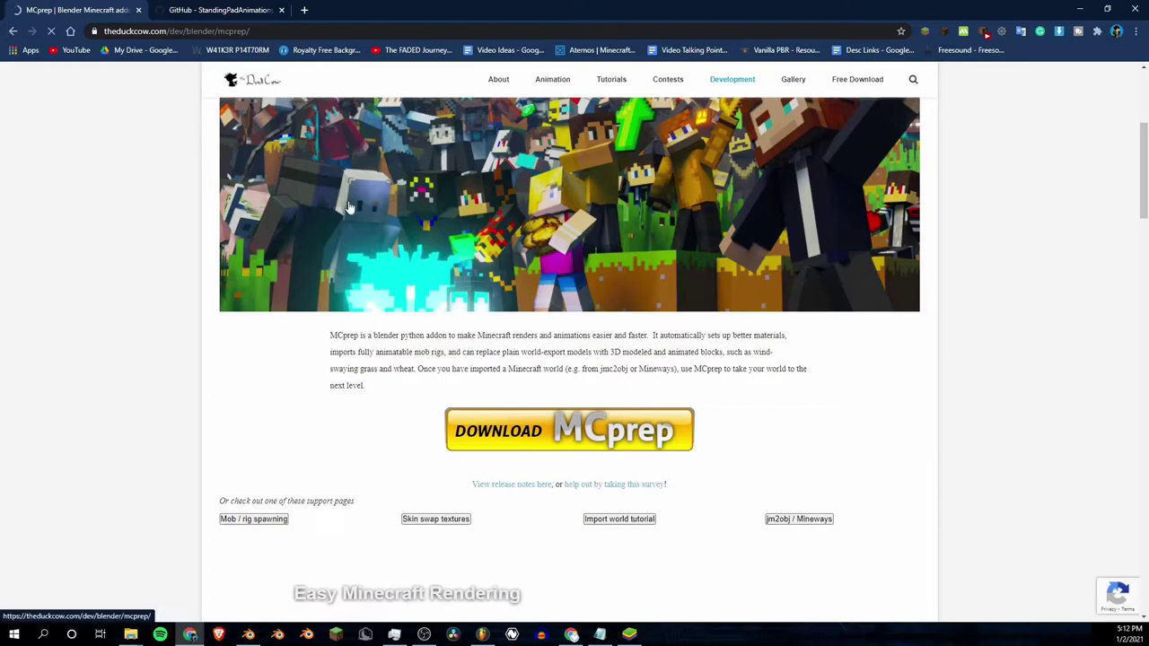
left_click(182, 9)
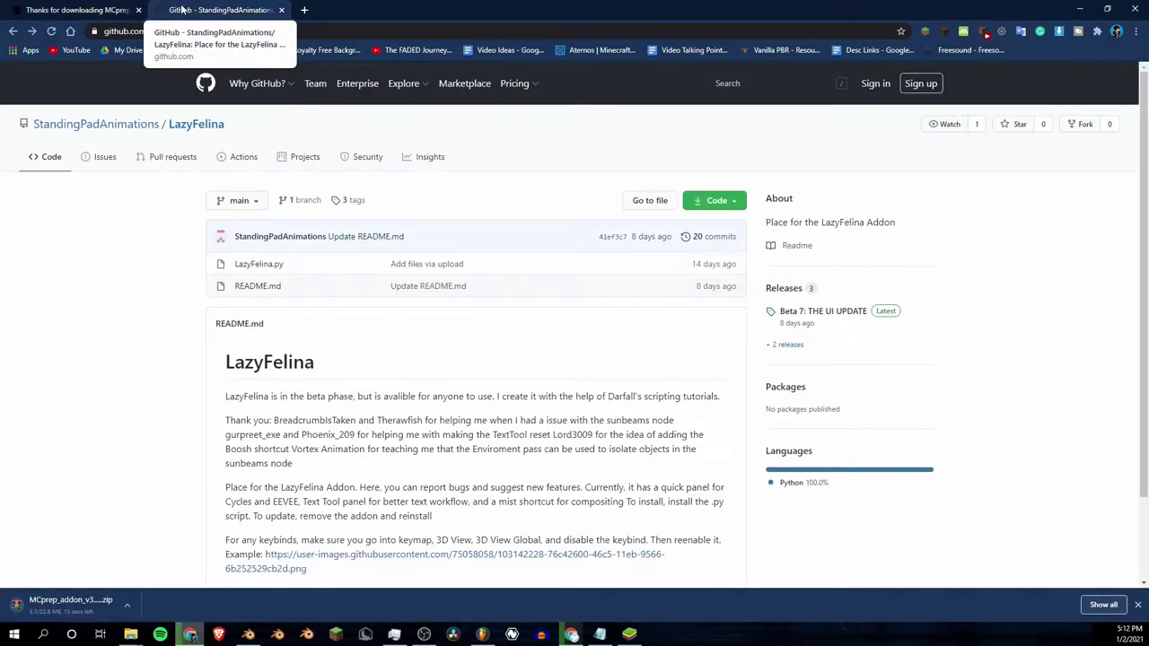
Step: Download the LazyFelina repository as a ZIP and minimize Chrome
left_click(721, 201)
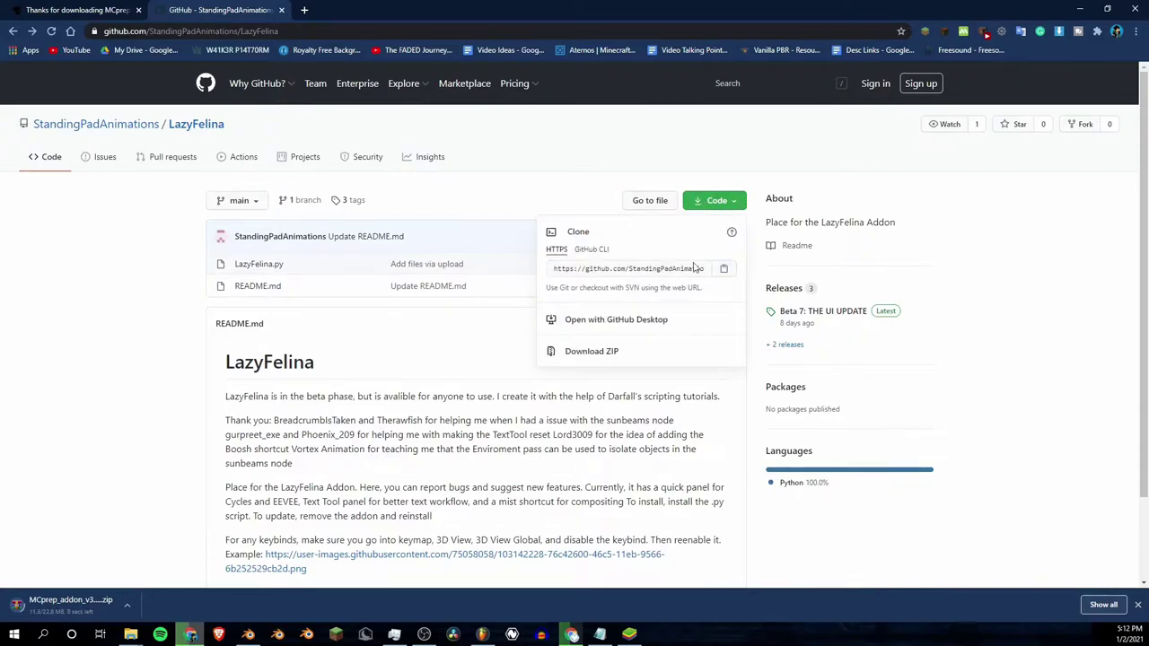
left_click(606, 359)
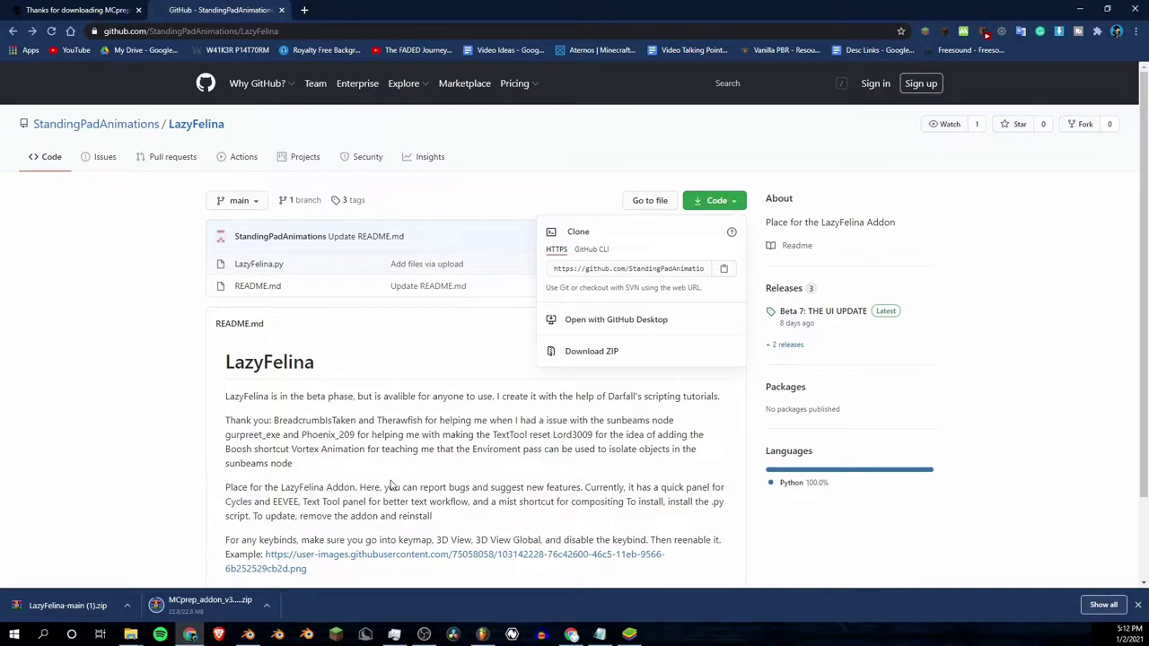
left_click(391, 485)
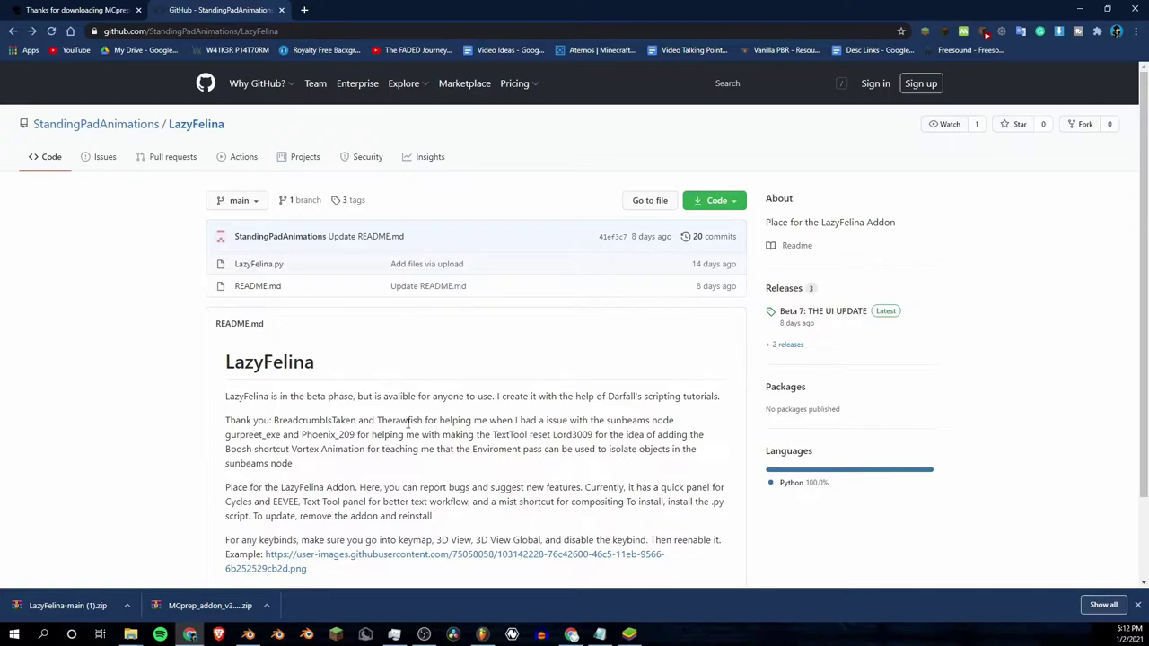
left_click(1080, 10)
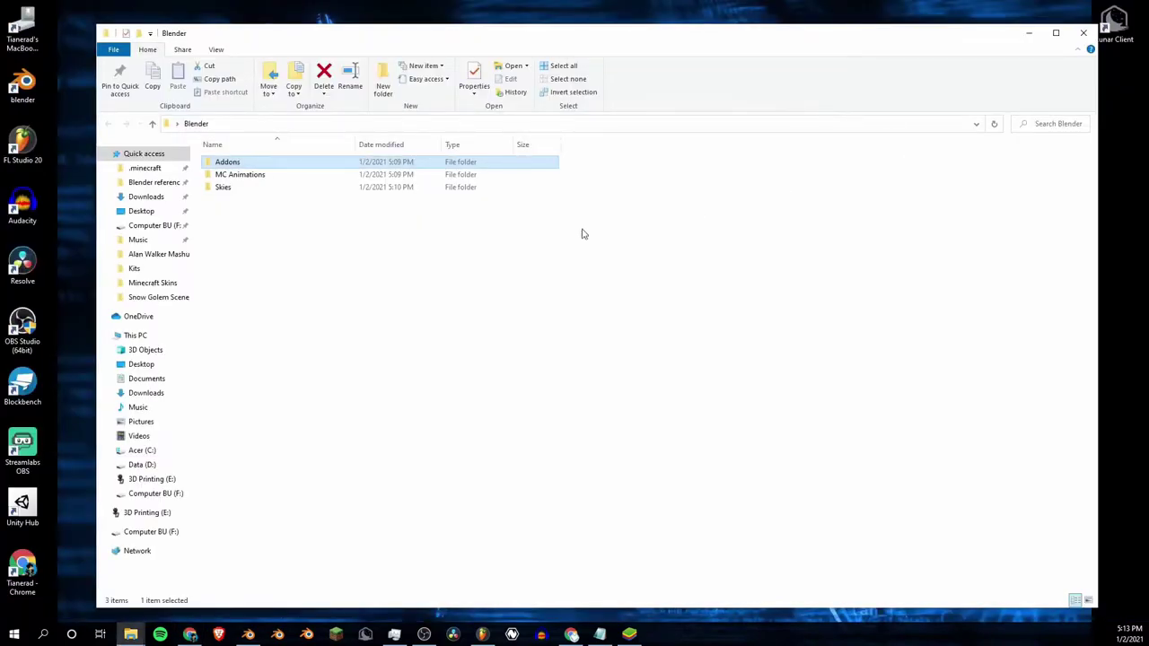
Step: Drag MCprep_addon_v3.2.4.zip and LazyFelina-main (1).zip into the Addons folder, then return to Blender
left_click(450, 301)
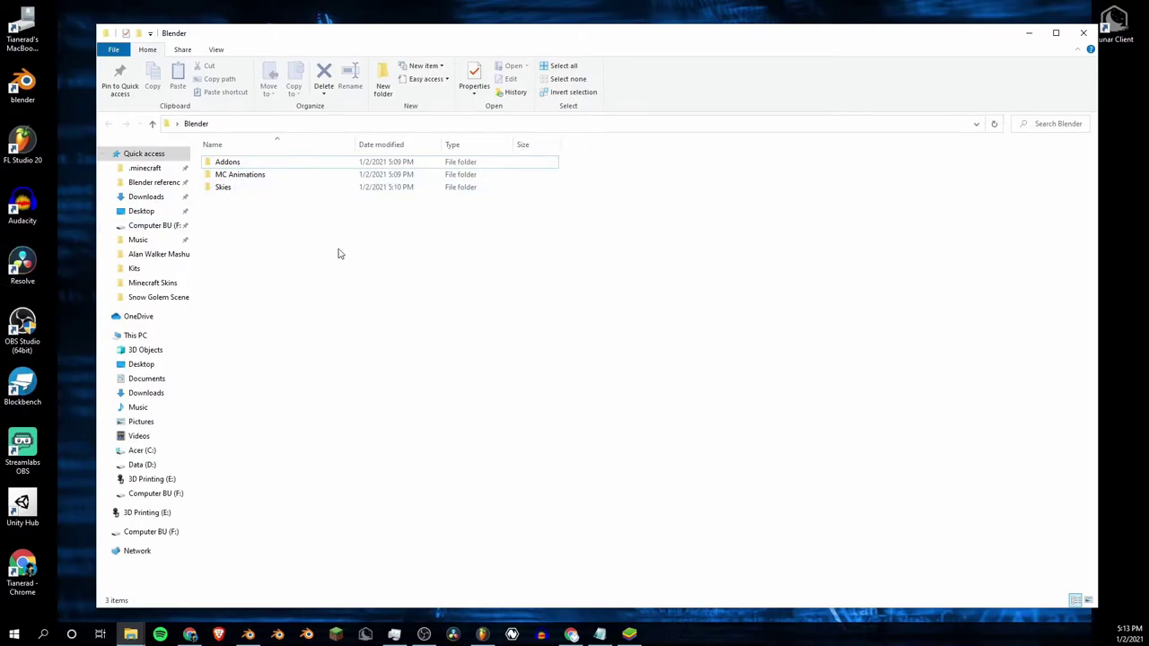
double_click(242, 166)
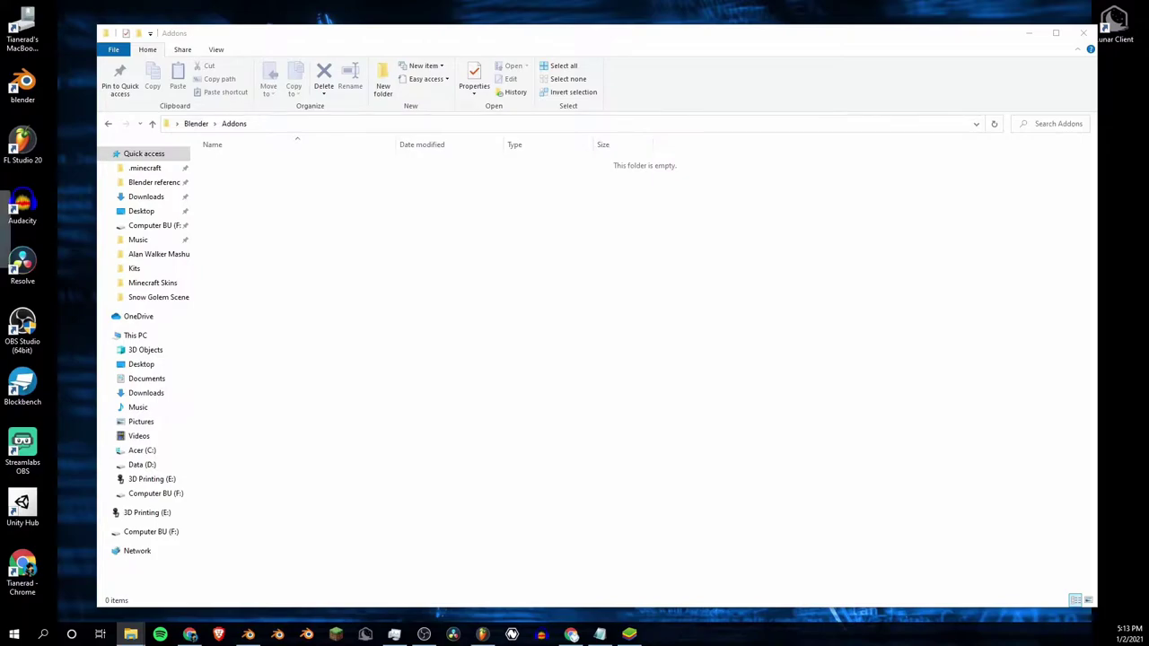
left_click_drag(0, 265, 403, 203)
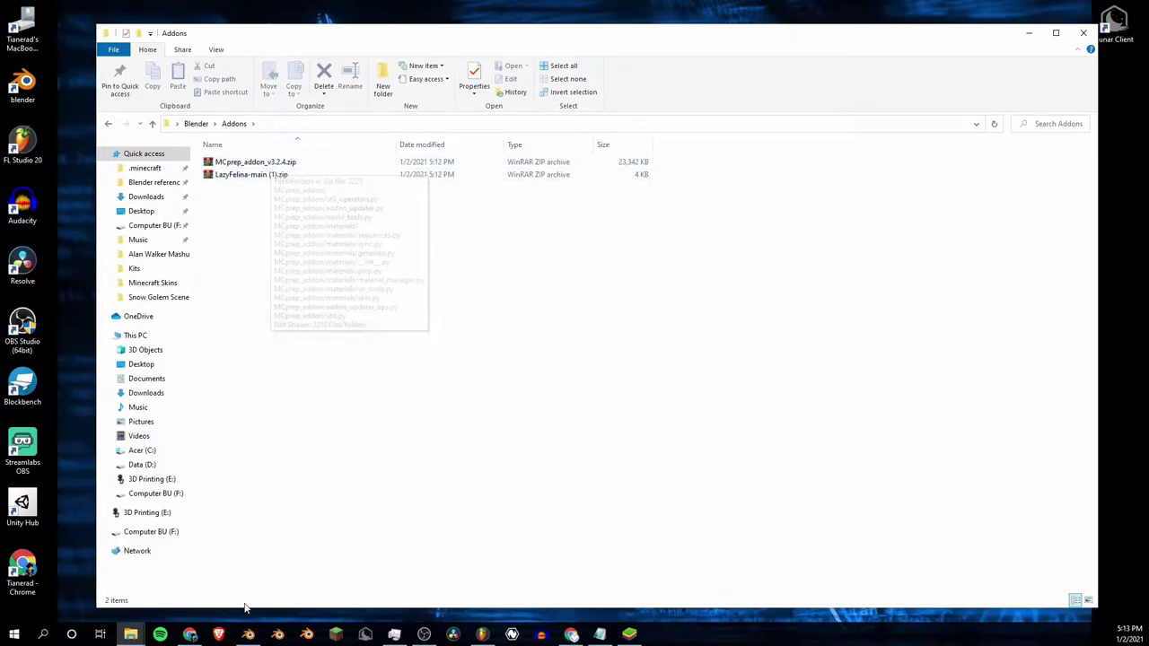
left_click(248, 633)
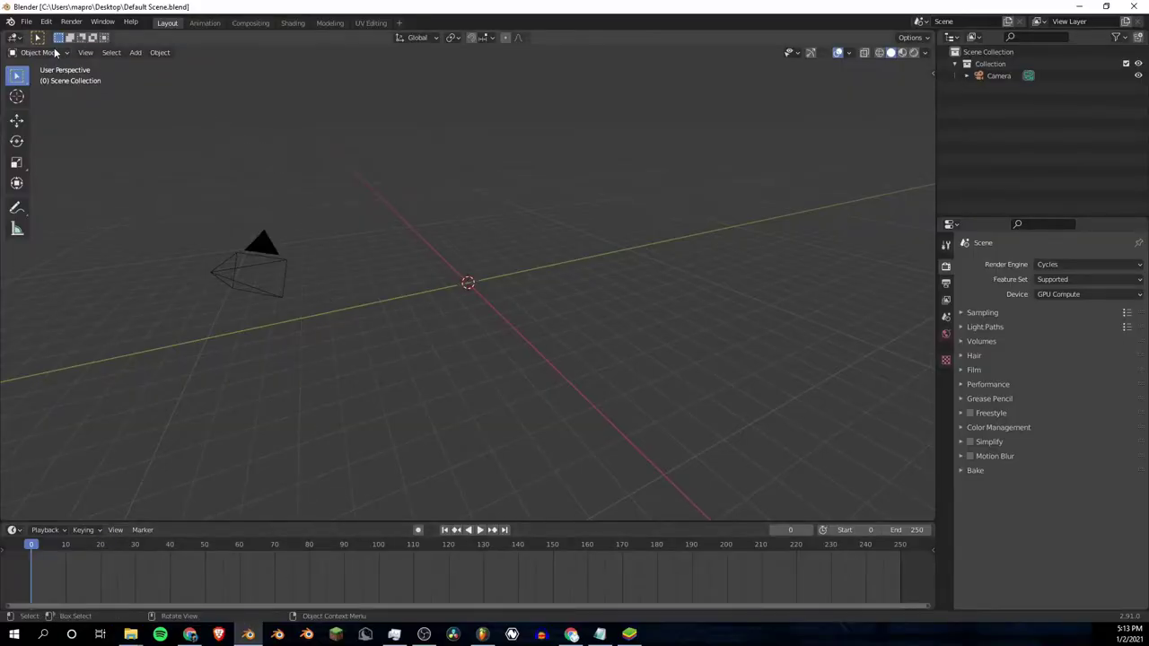
Step: Open Blender Preferences on the Add-ons page and start an add-on install
left_click(42, 22)
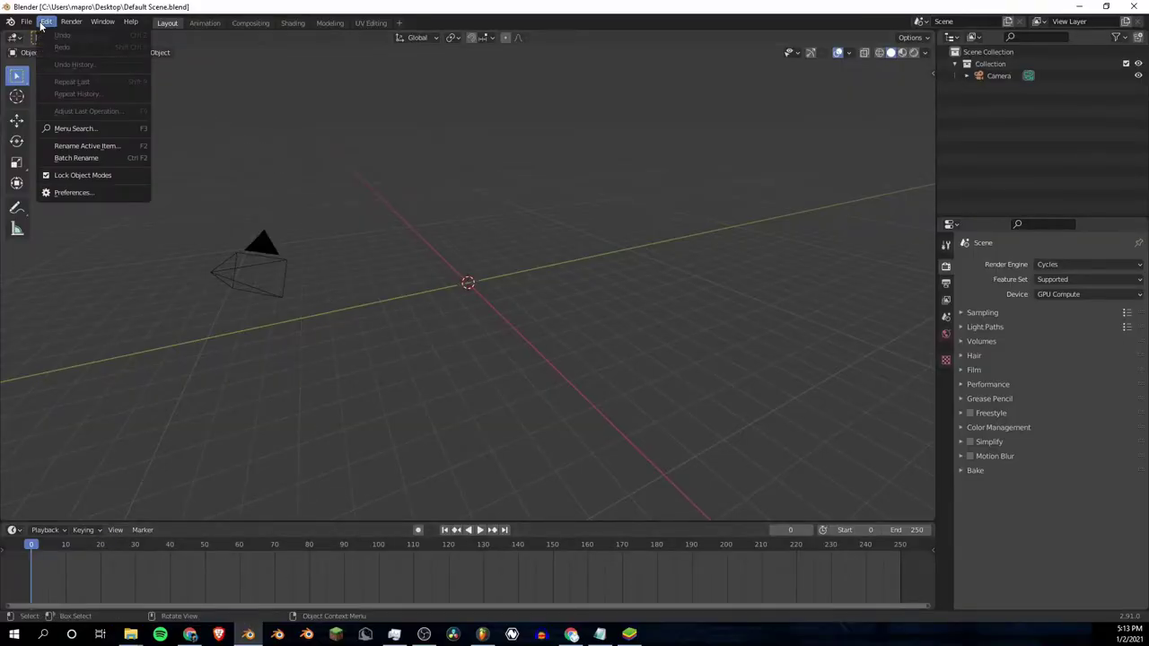
left_click(62, 196)
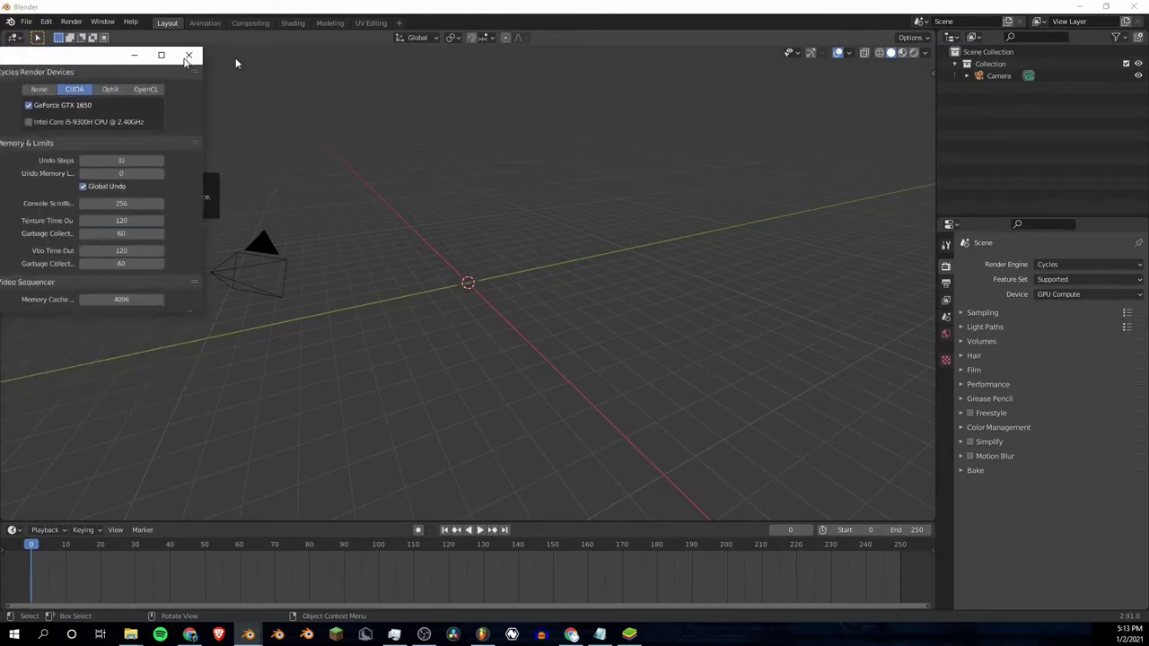
left_click_drag(236, 62, 605, 61)
left_click(473, 166)
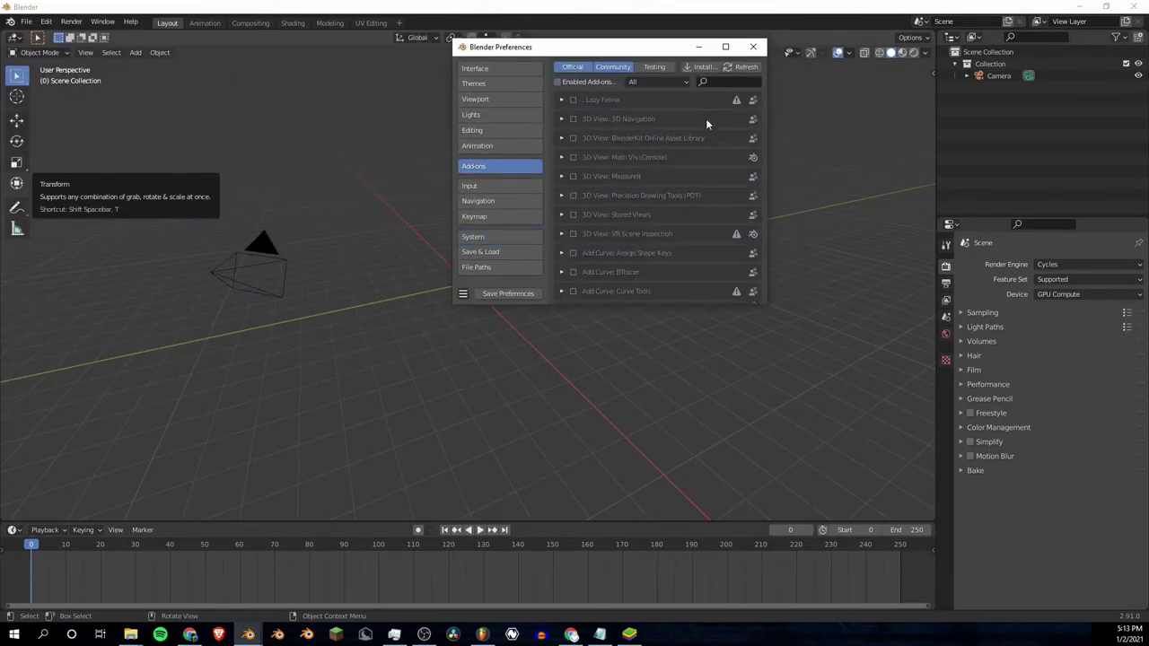
left_click(702, 68)
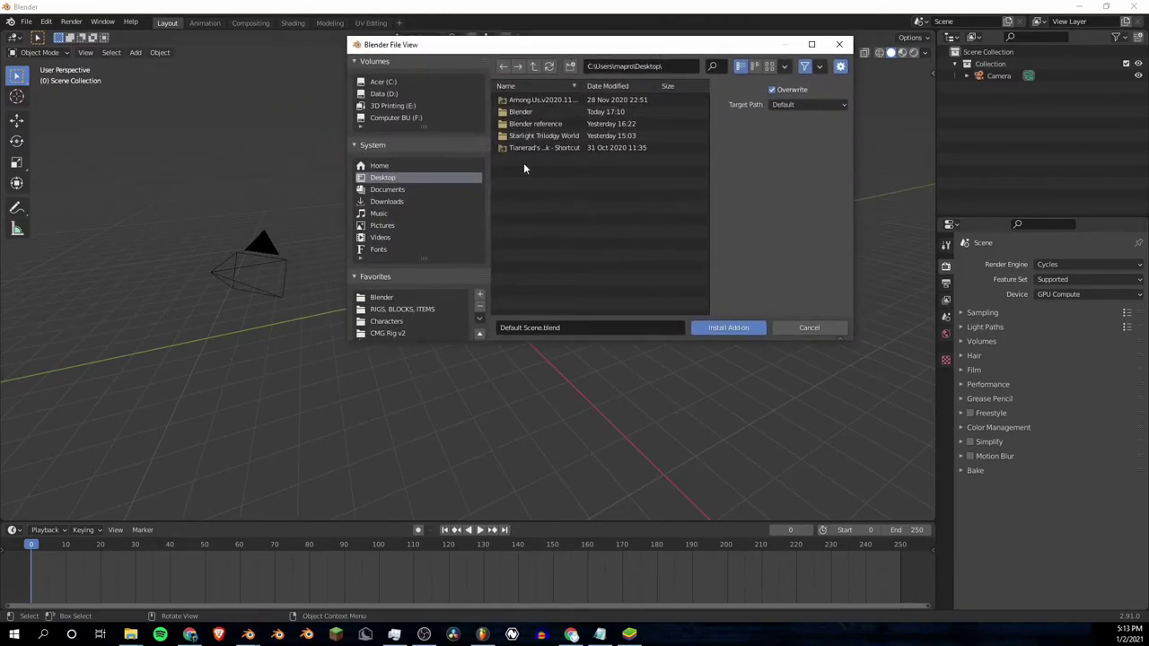
Step: Pick LazyFelina-main (1).zip from Desktop > Blender > Addons, then bring the Explorer Addons window forward
left_click(392, 180)
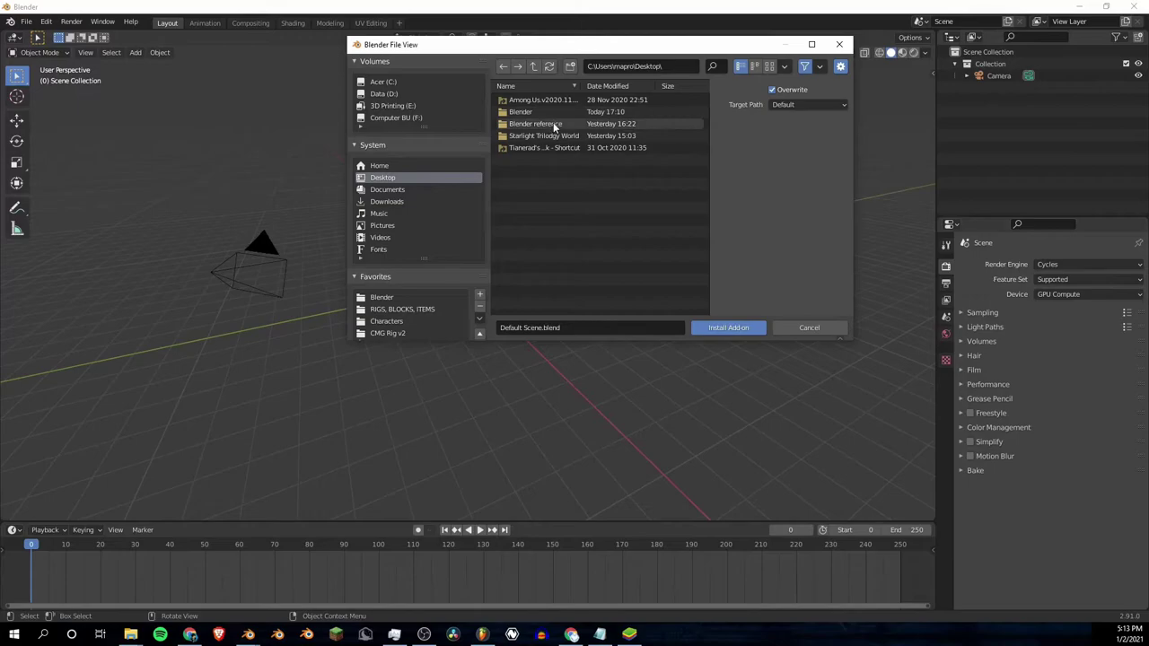
left_click(546, 111)
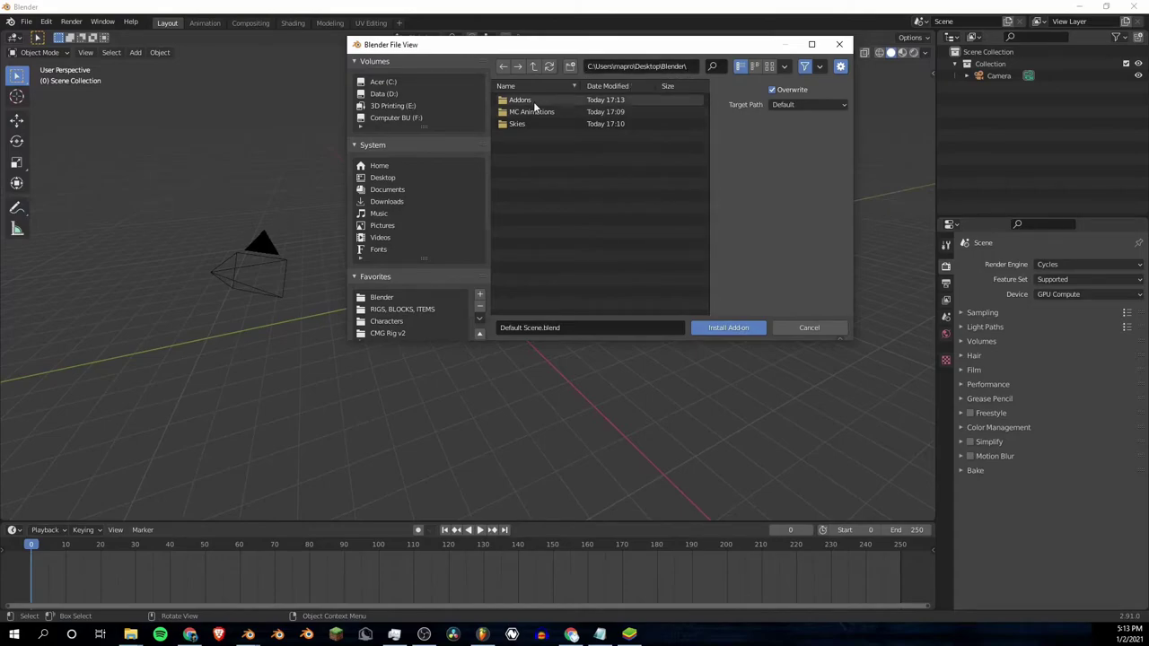
left_click(525, 105)
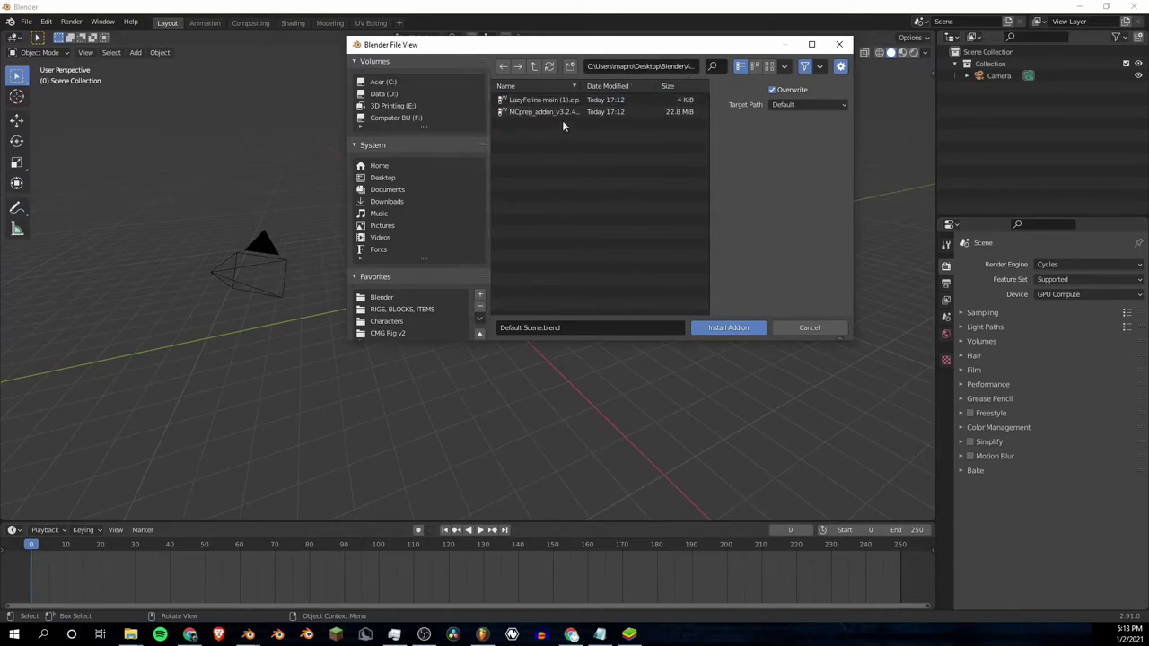
left_click(535, 101)
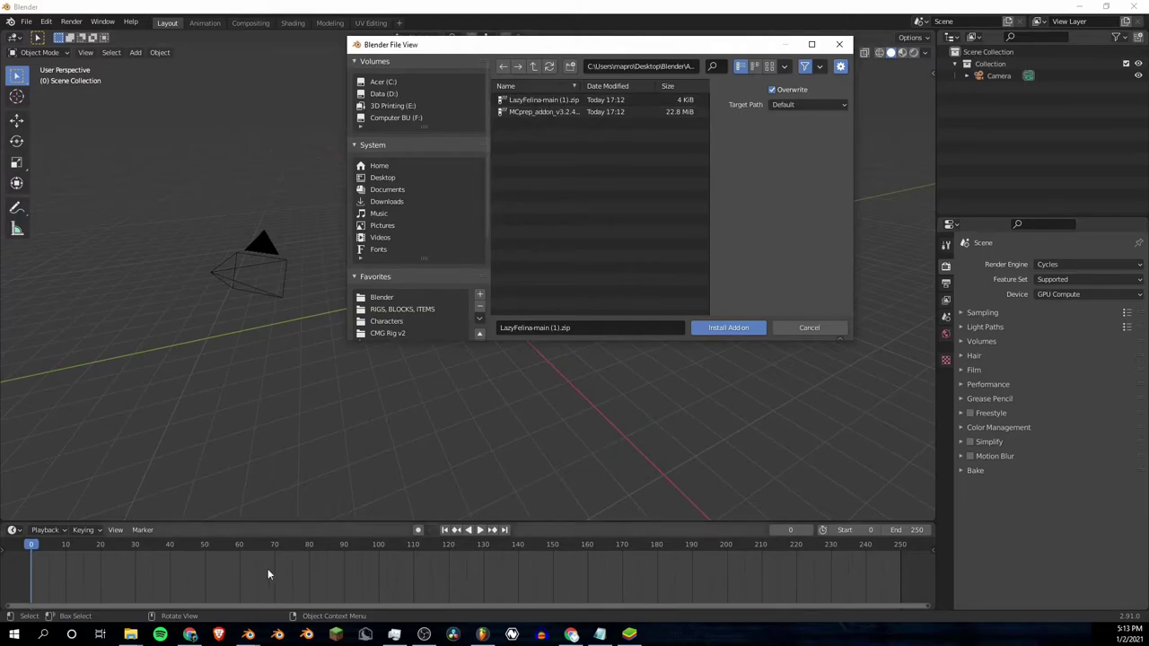
key("Escape")
mouse_move(130, 634)
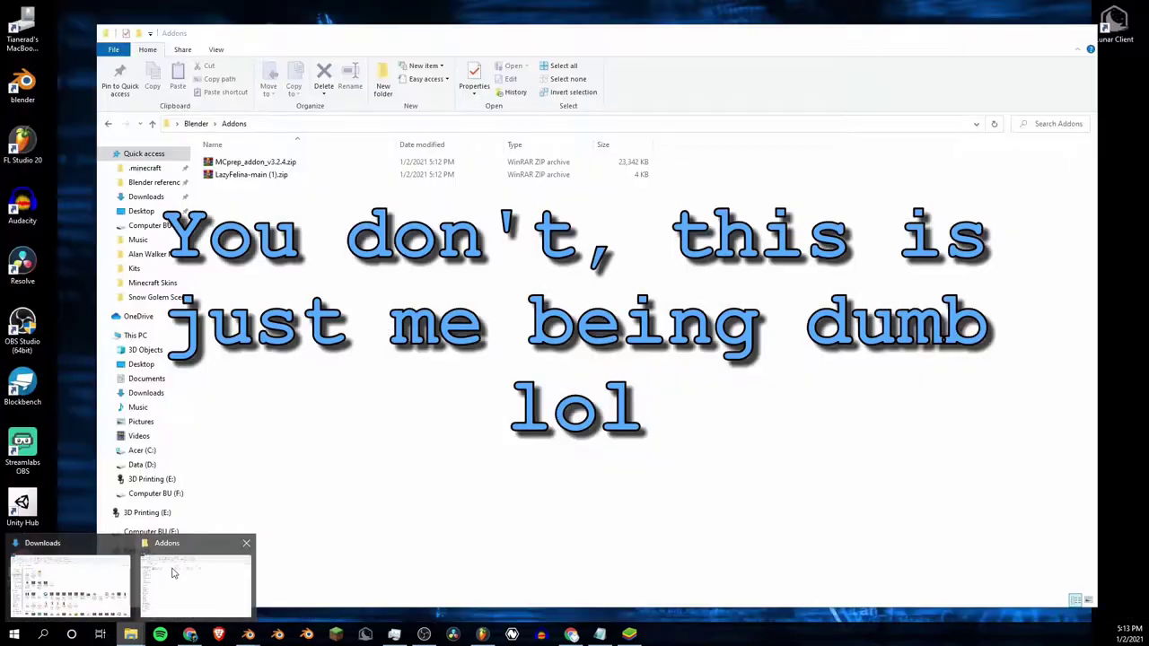
left_click(174, 573)
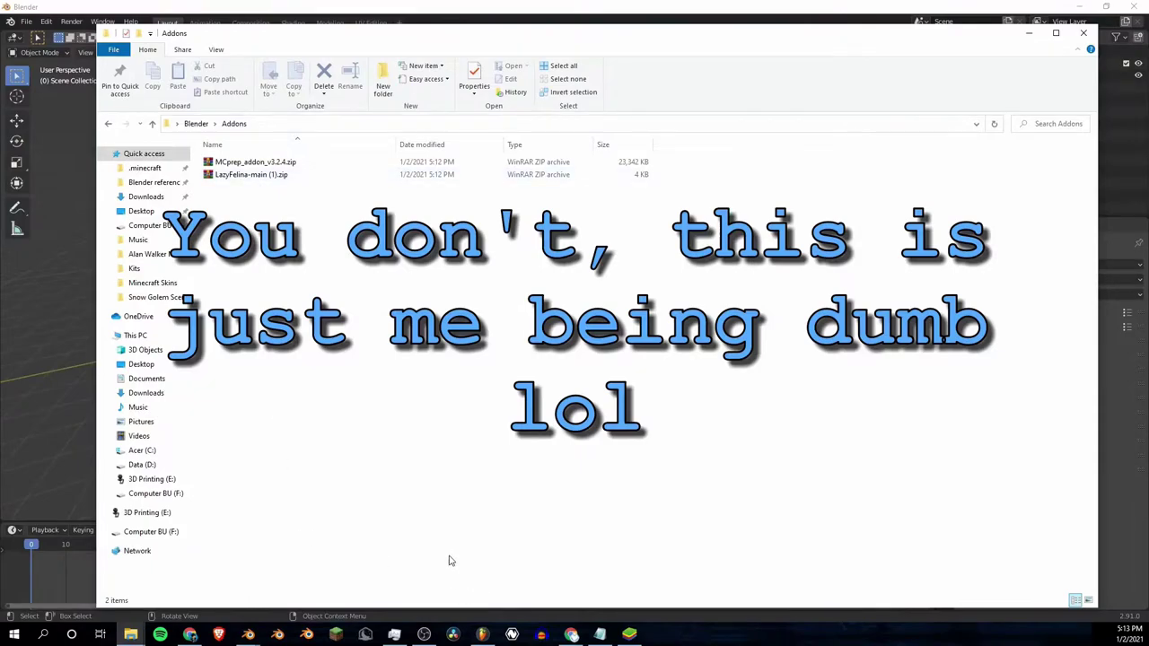
Step: Install the MCprep_addon_v3.2.4.zip archive and enable both the MCprep and Lazy Felina add-ons
left_click(1029, 33)
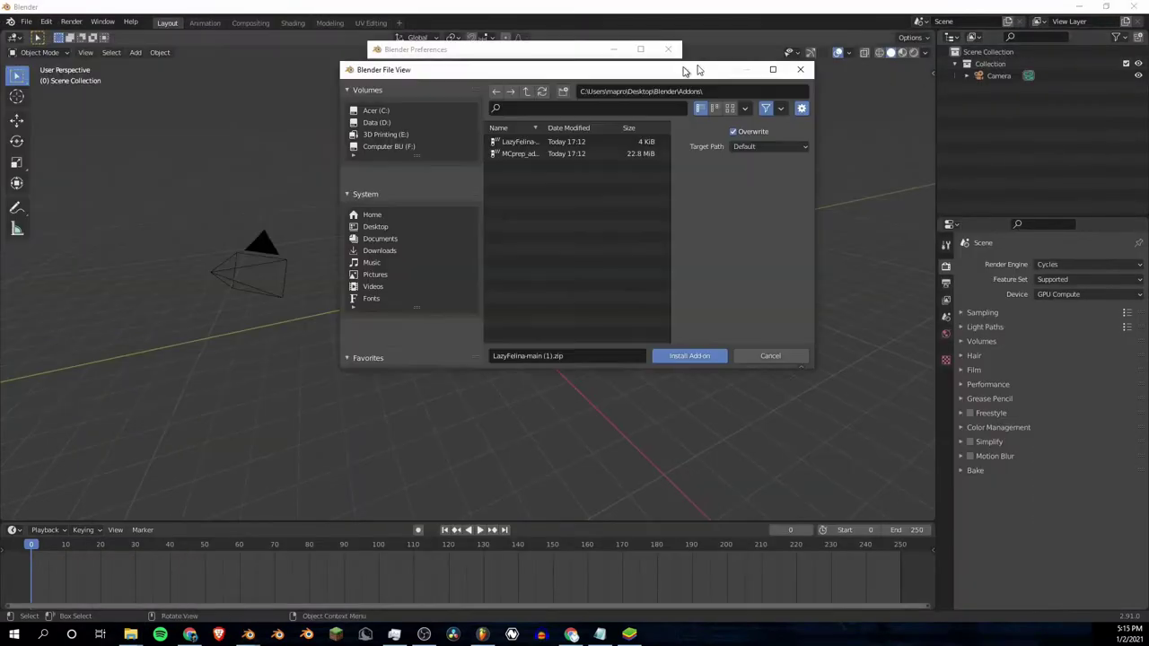
double_click(561, 148)
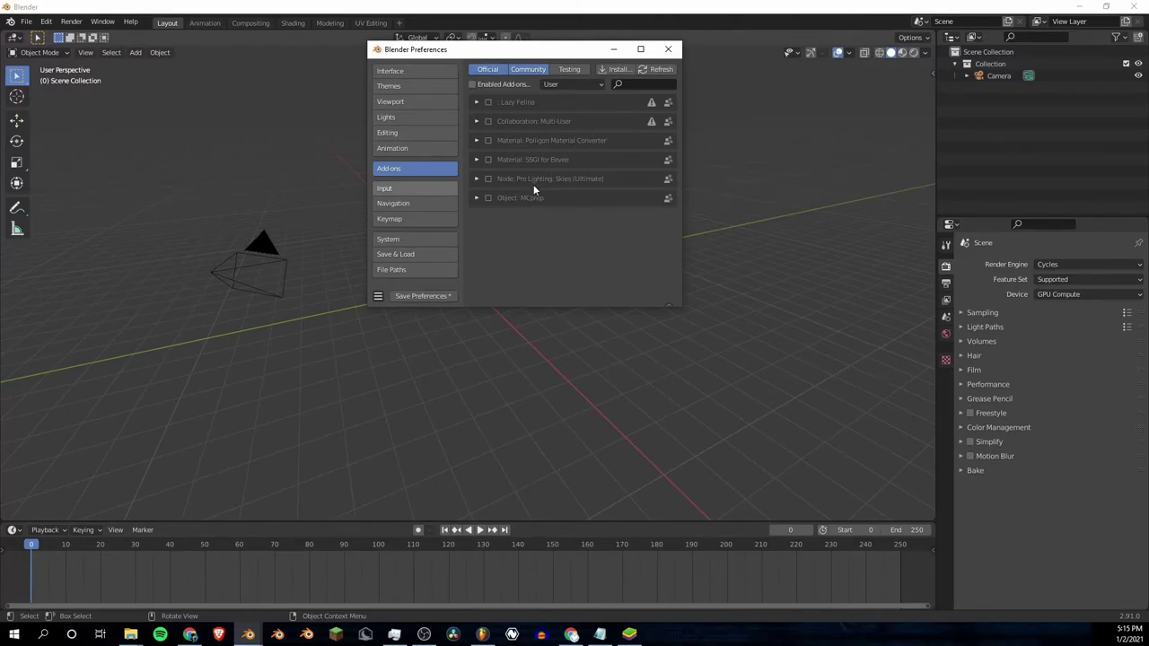
left_click(487, 184)
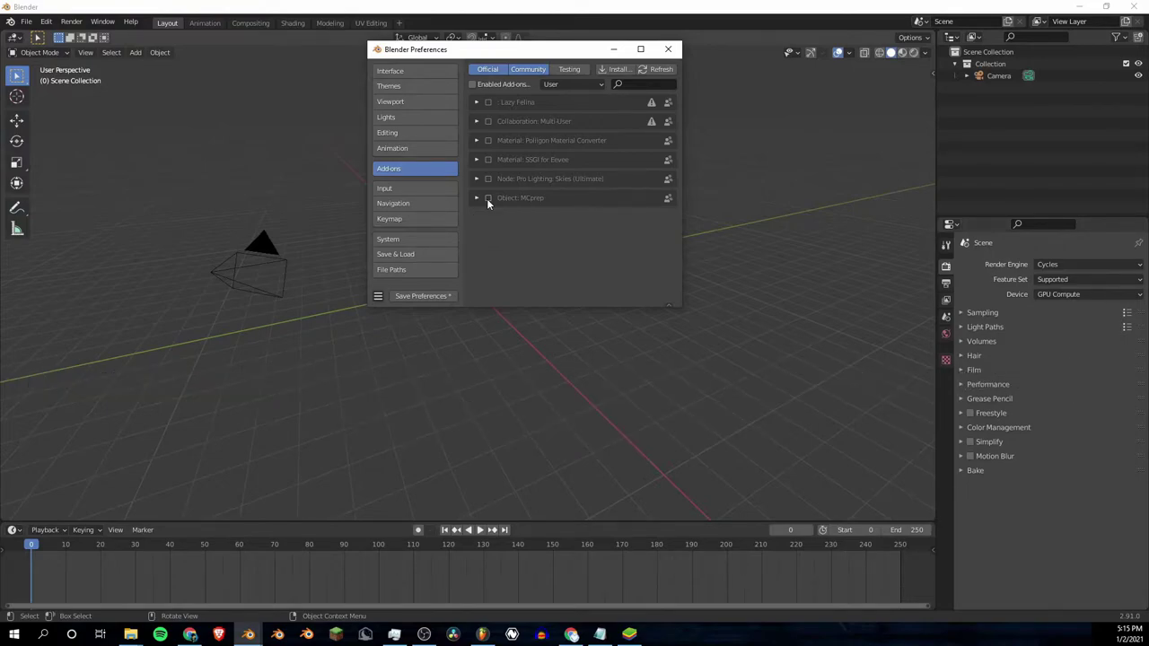
left_click(488, 103)
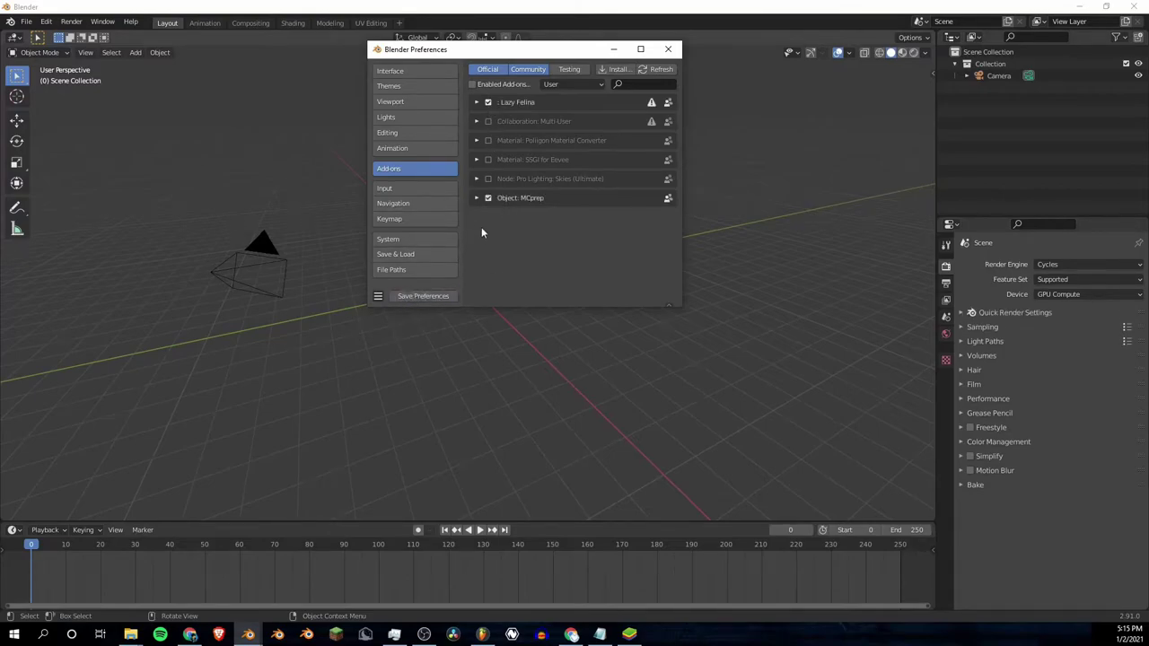
Step: Close Preferences, minimize Blender and open the desktop Blender\MC Animations folder
left_click(668, 48)
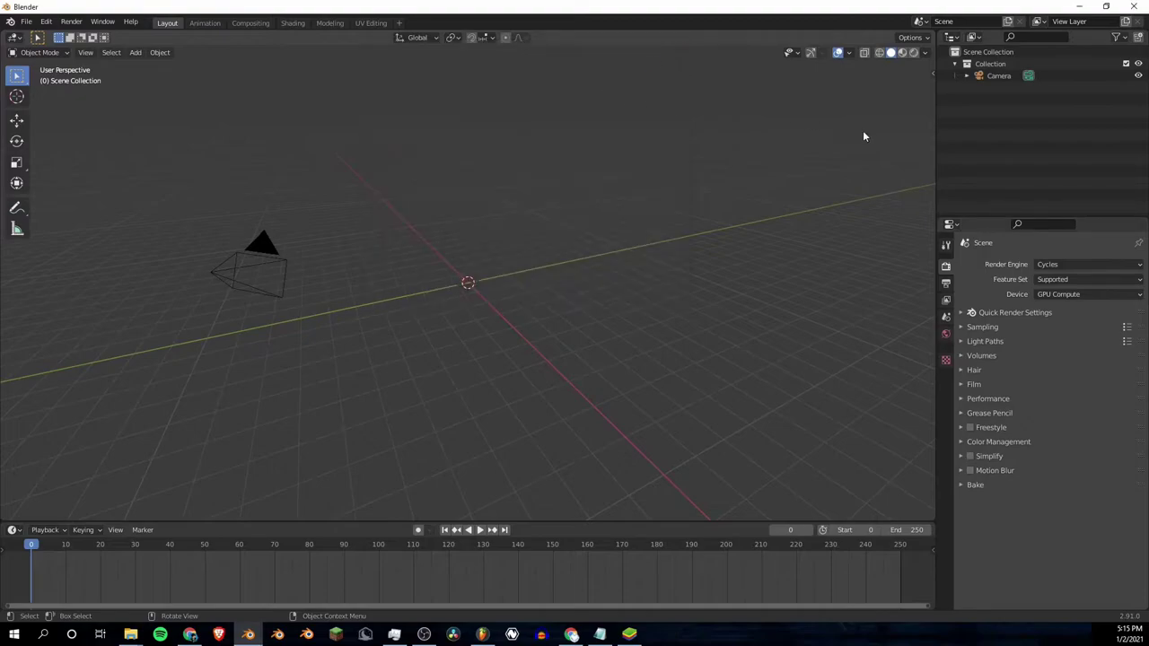
left_click(1079, 6)
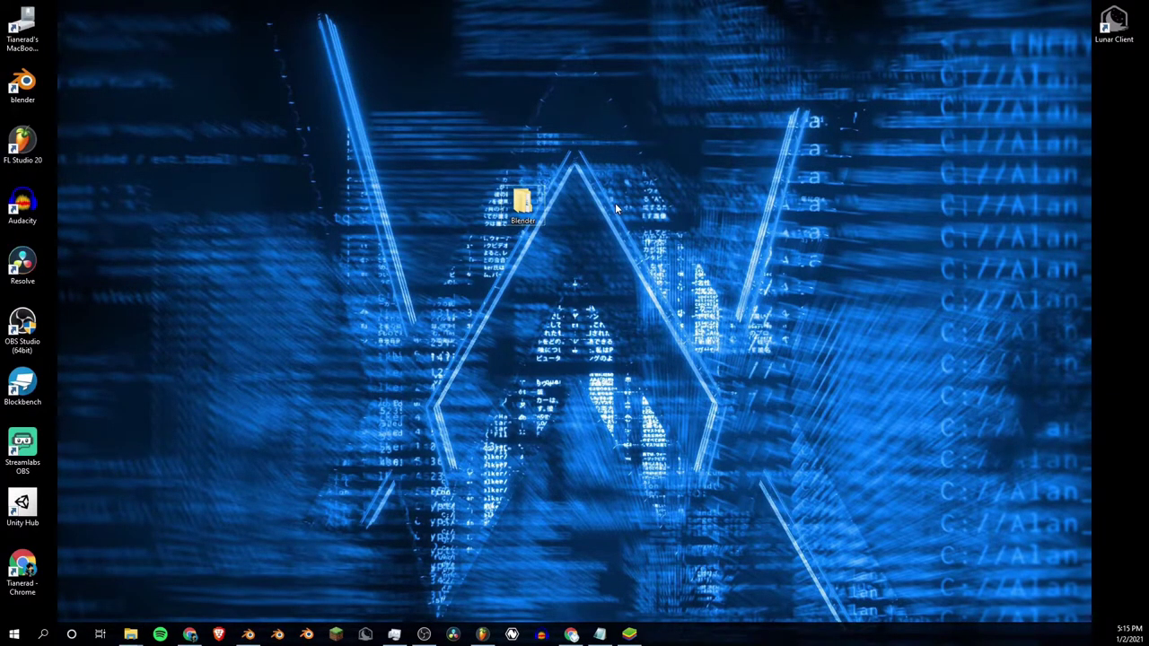
double_click(523, 202)
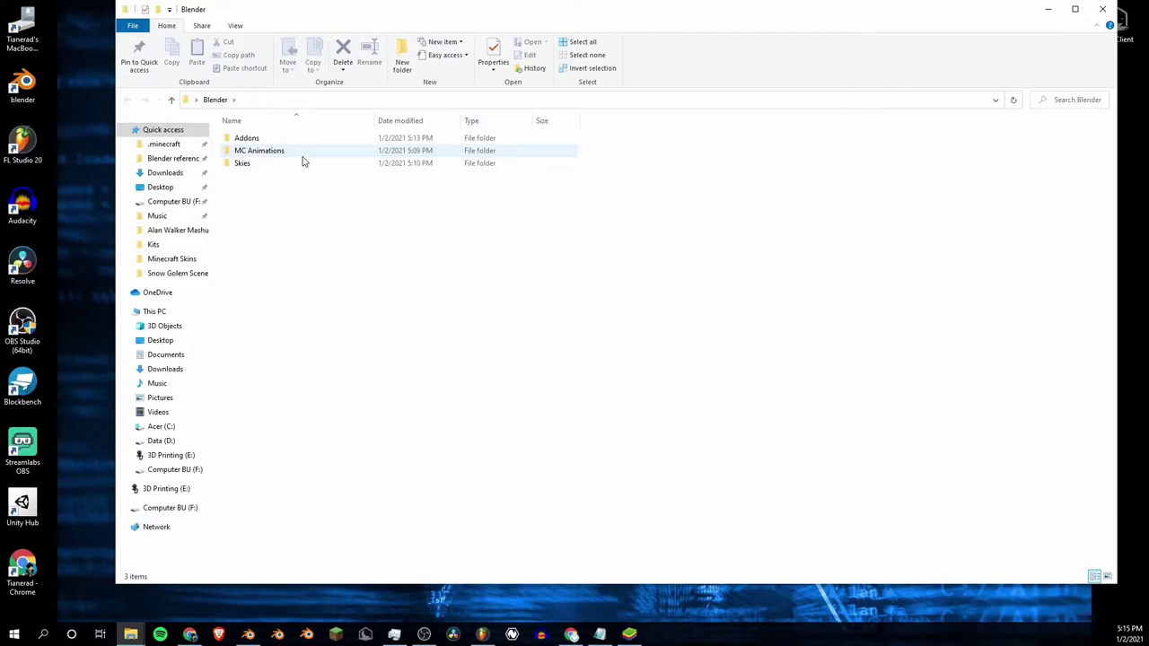
left_click(257, 151)
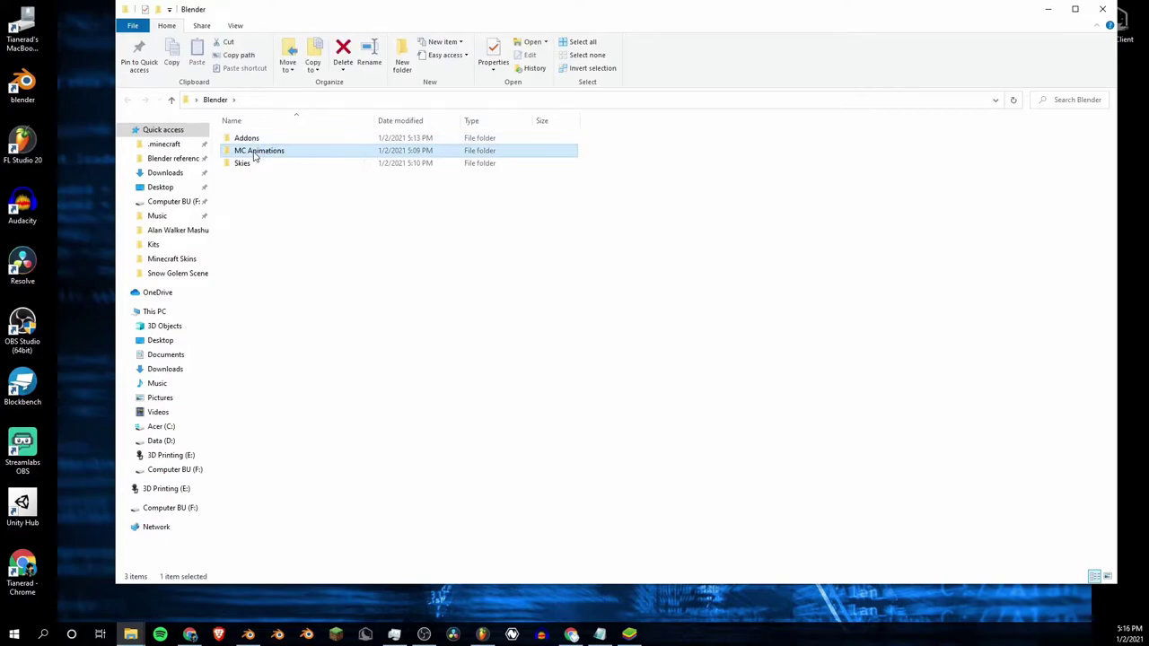
double_click(255, 155)
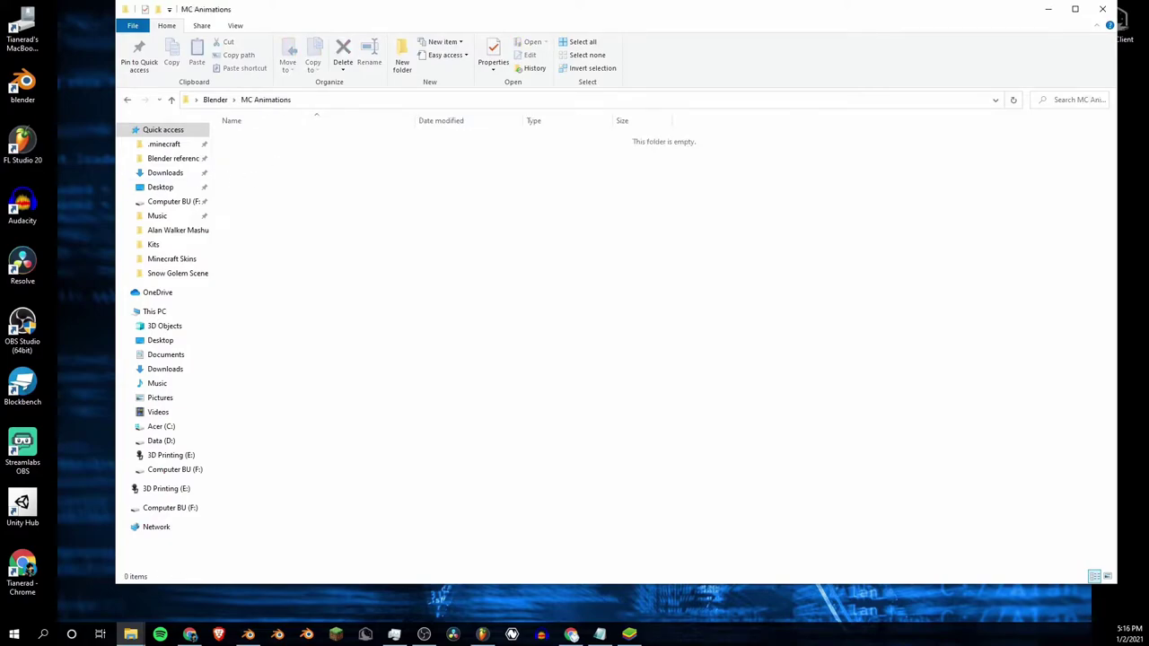
Step: Create new folders named Animations and Cycles in MC Animations
right_click(330, 219)
mouse_move(366, 376)
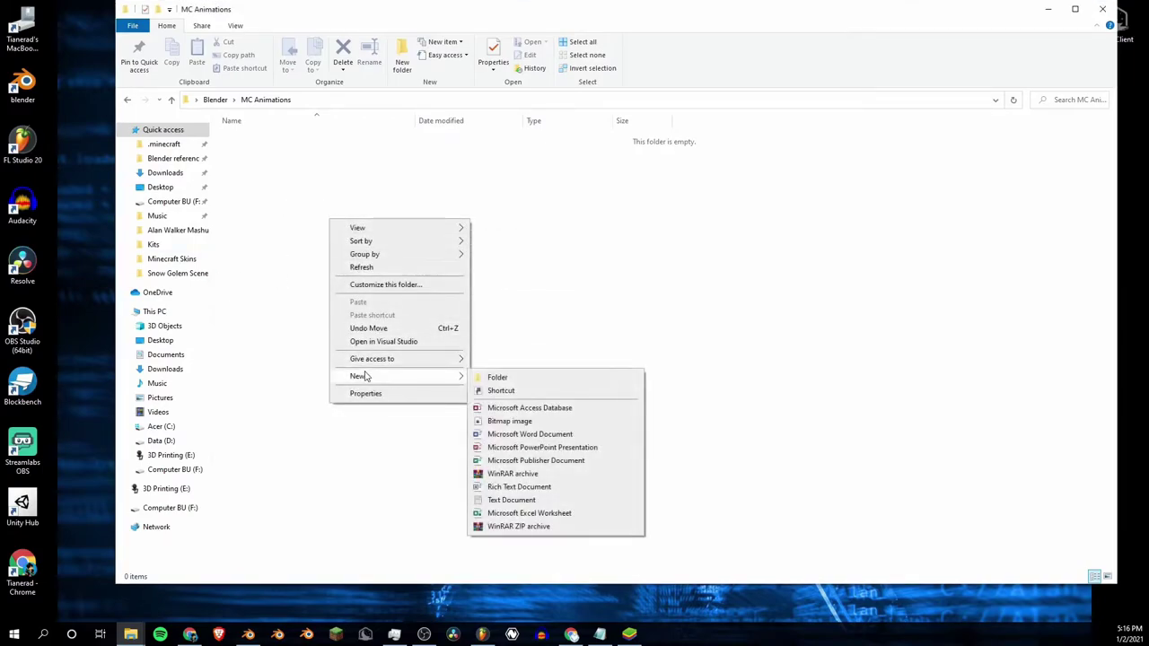
left_click(496, 377)
type("An")
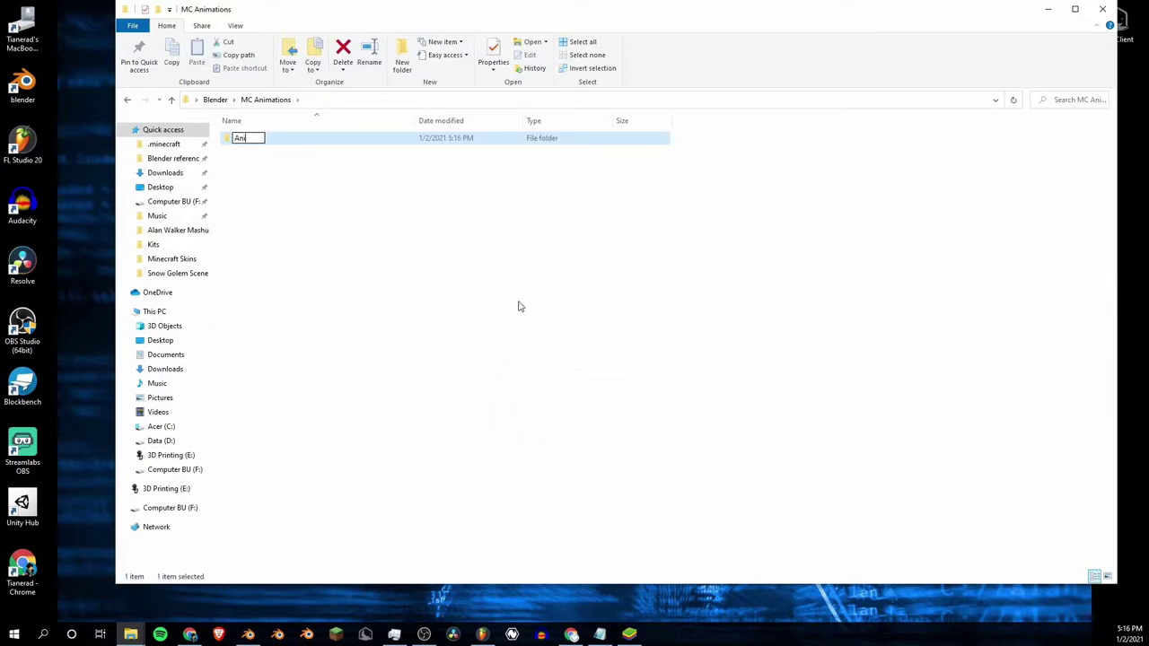
type("imations")
key("Return")
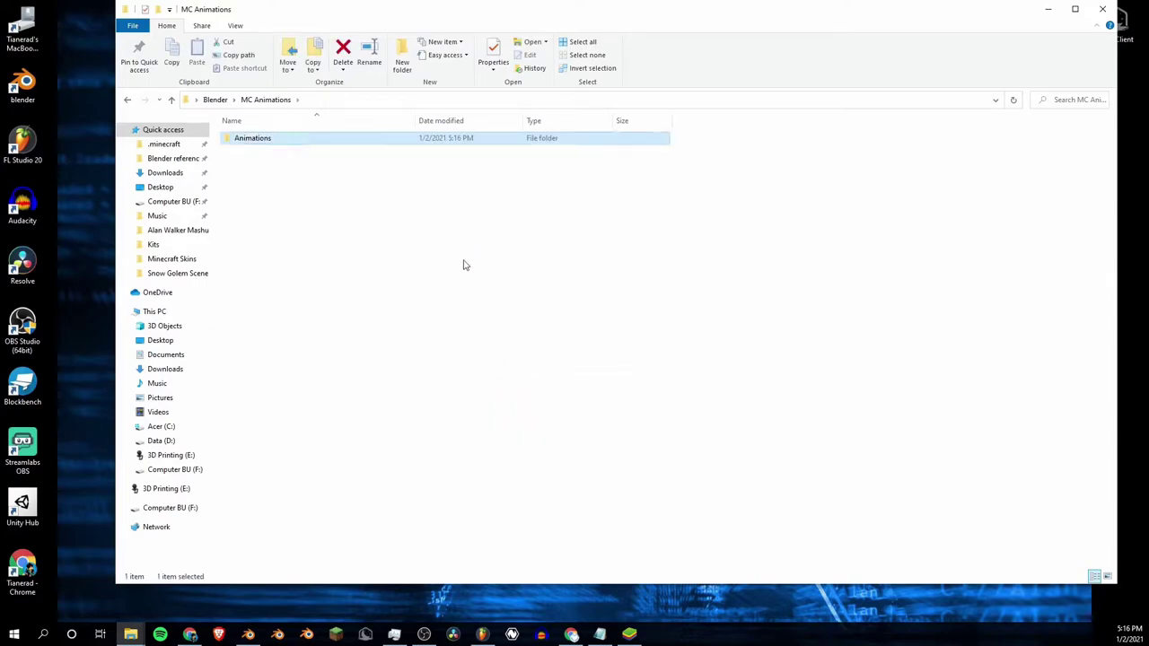
right_click(452, 257)
mouse_move(512, 413)
left_click(611, 411)
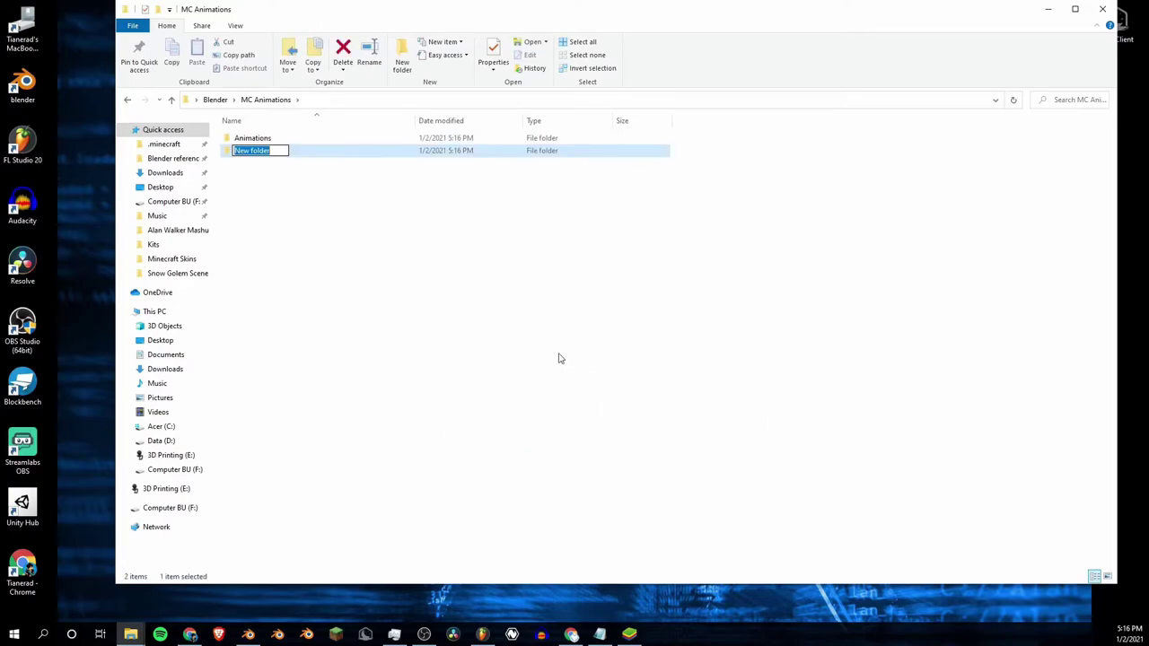
type("Cycles")
key("Return")
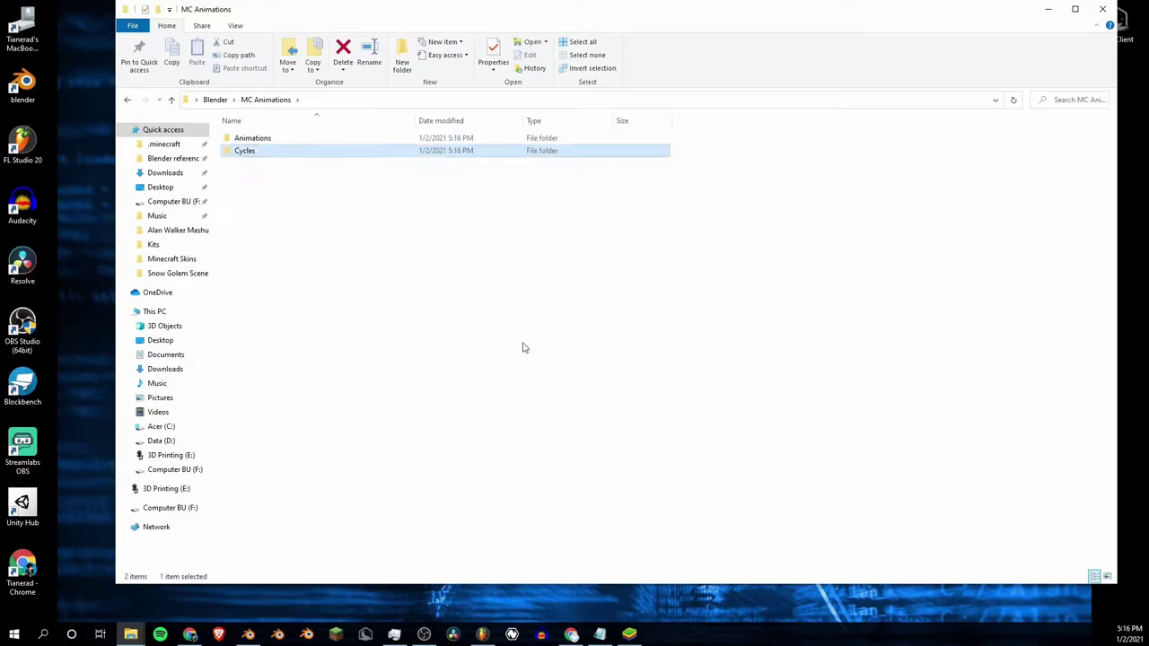
Step: Add two more folders named Faceless Skins and Rigs
right_click(523, 344)
mouse_move(560, 483)
mouse_move(618, 500)
left_click(701, 358)
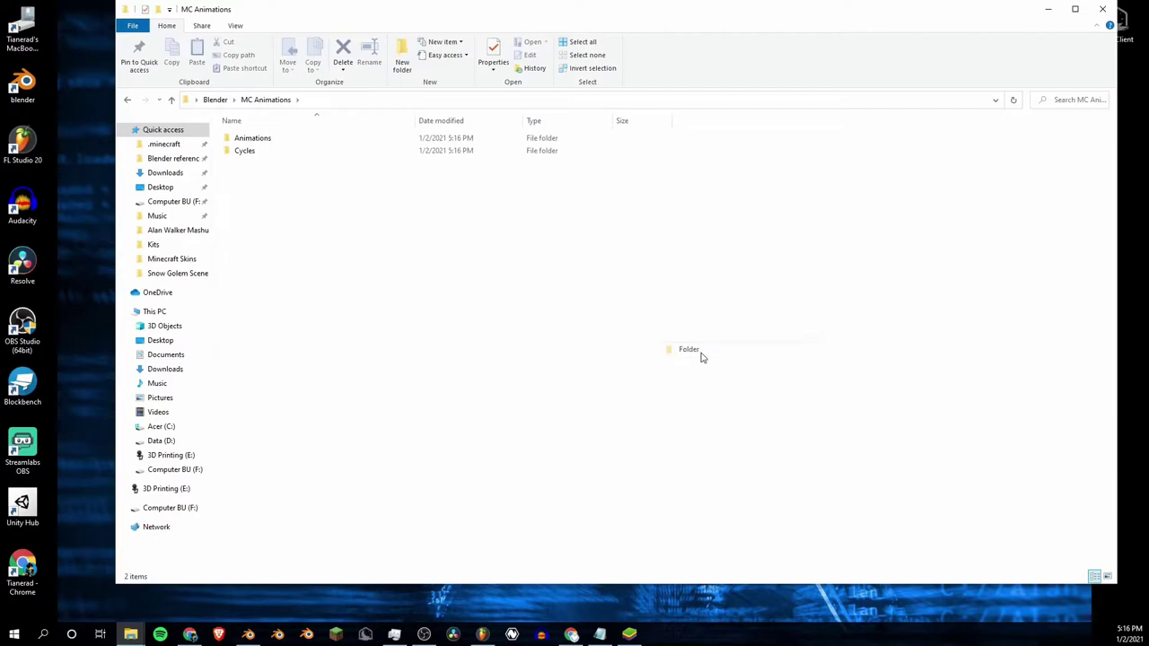
type("Faceless")
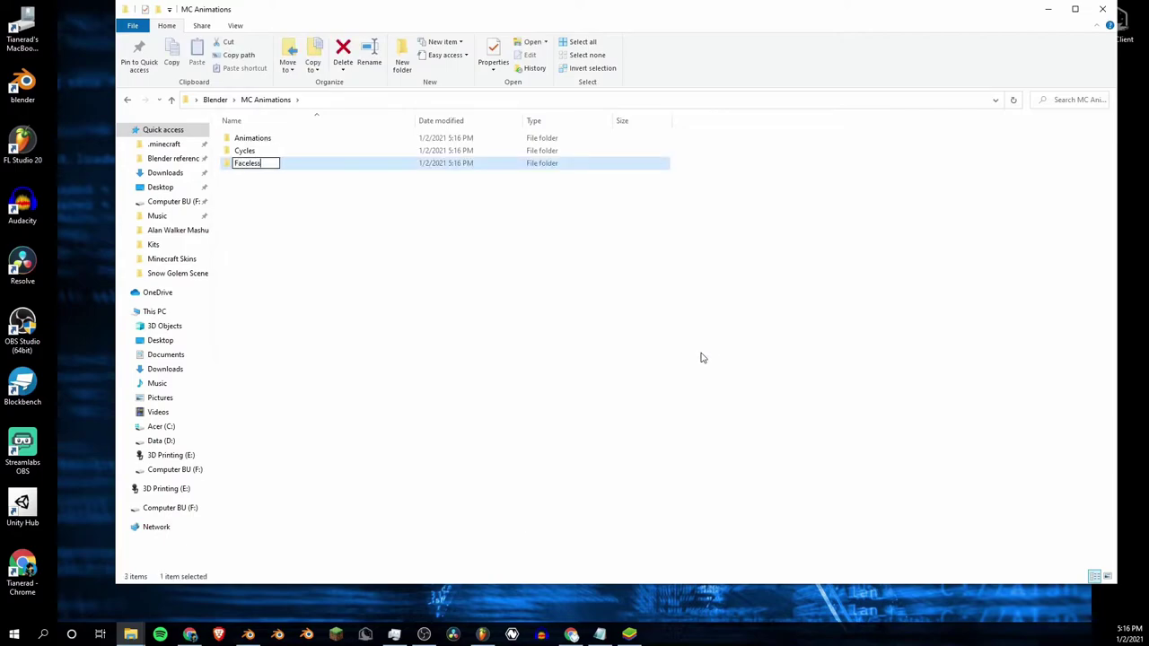
type(" Skins")
key("Return")
right_click(445, 262)
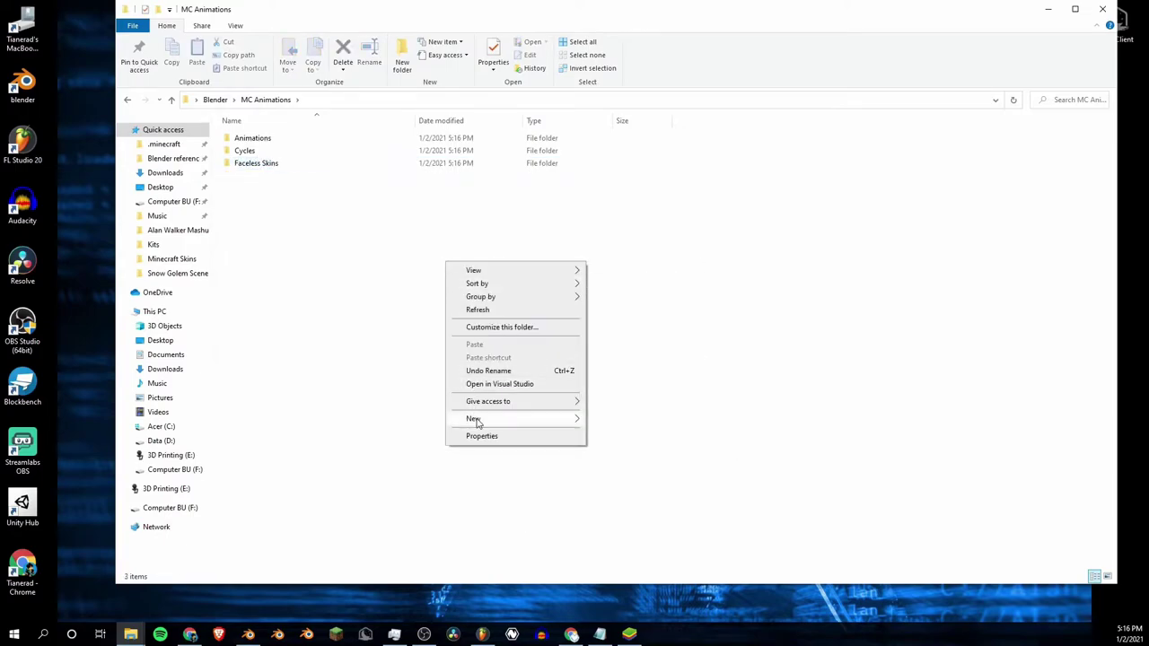
mouse_move(556, 418)
left_click(602, 425)
type("Rigs")
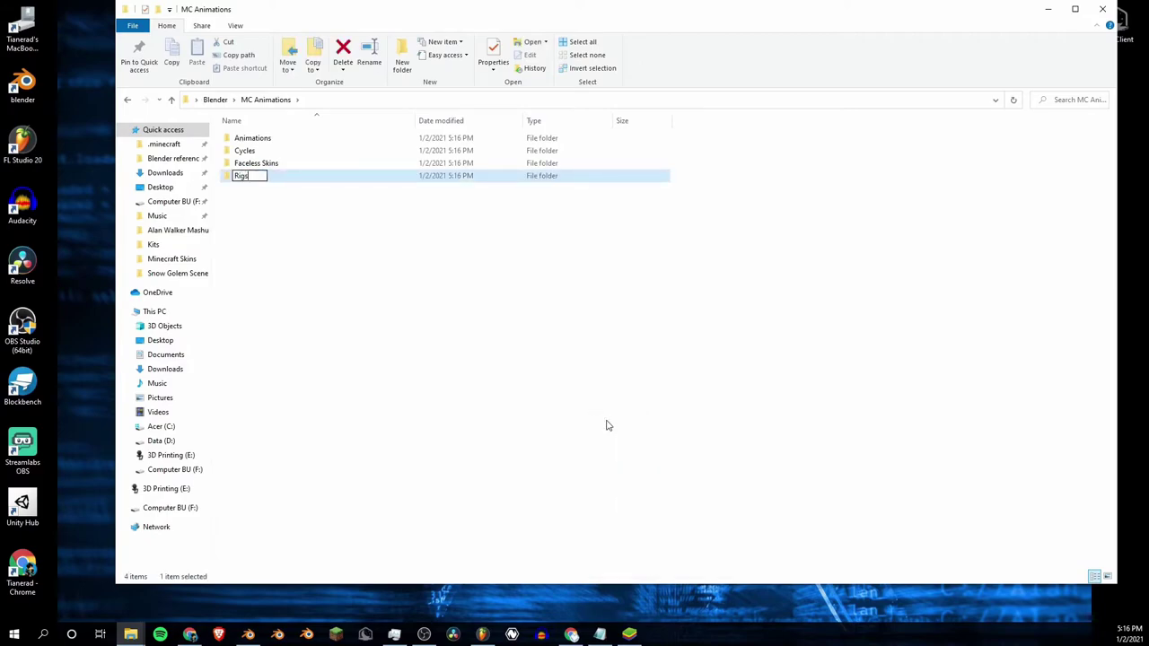
key("Return")
left_click(516, 366)
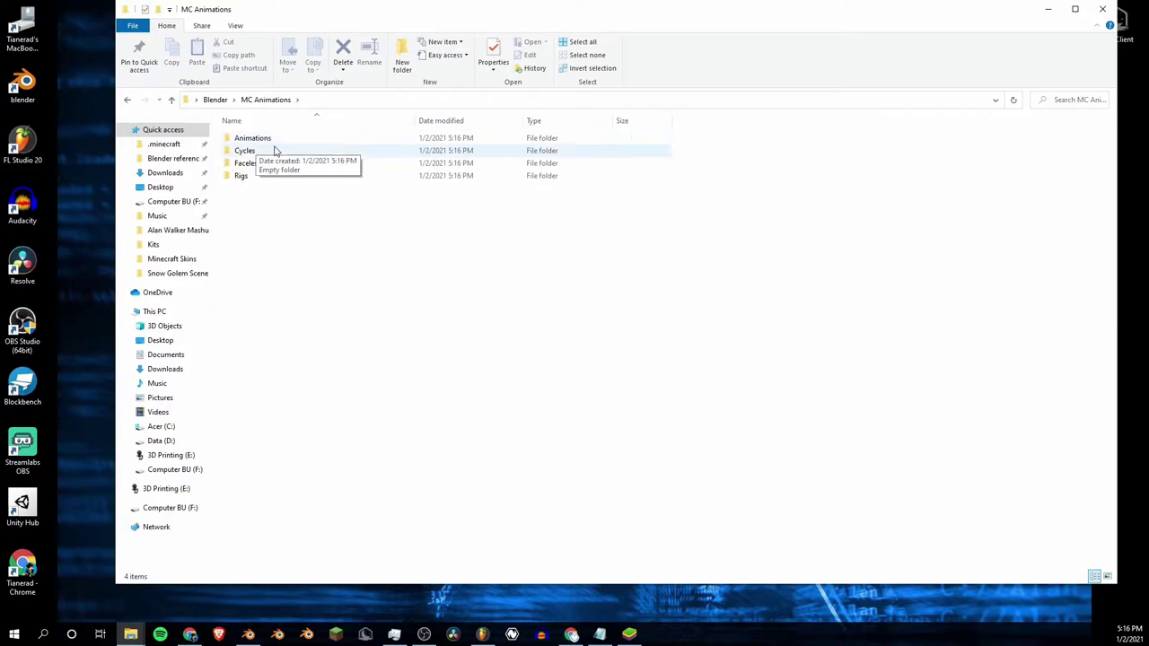
Step: Create a Cottage folder inside Animations
double_click(263, 144)
right_click(288, 234)
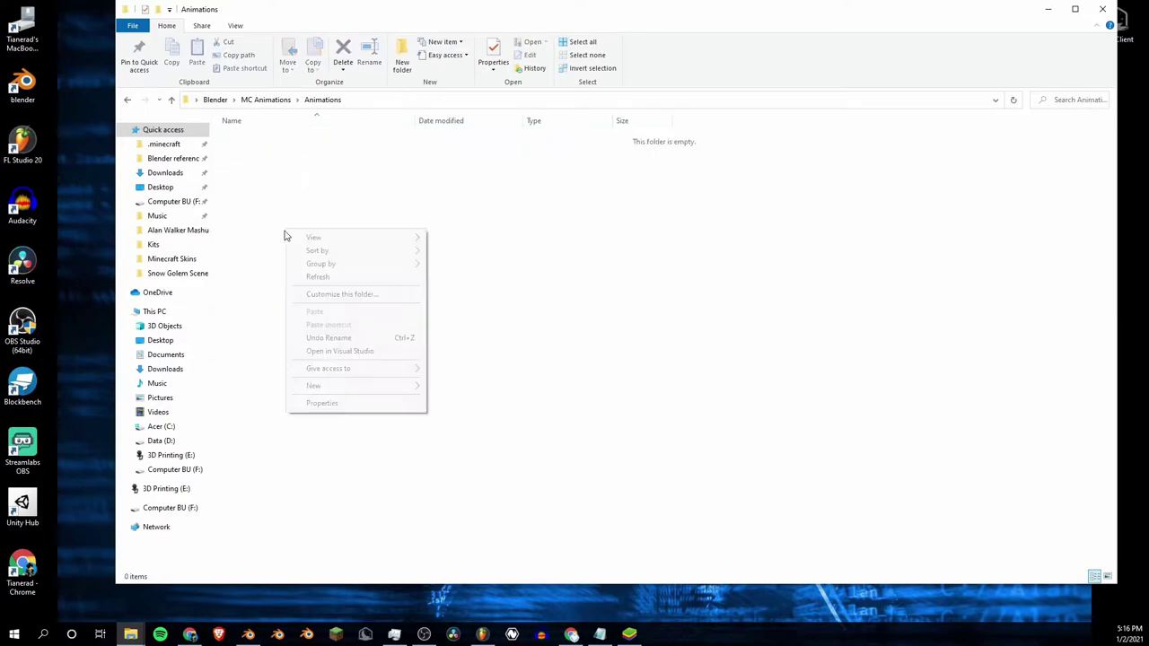
left_click(440, 387)
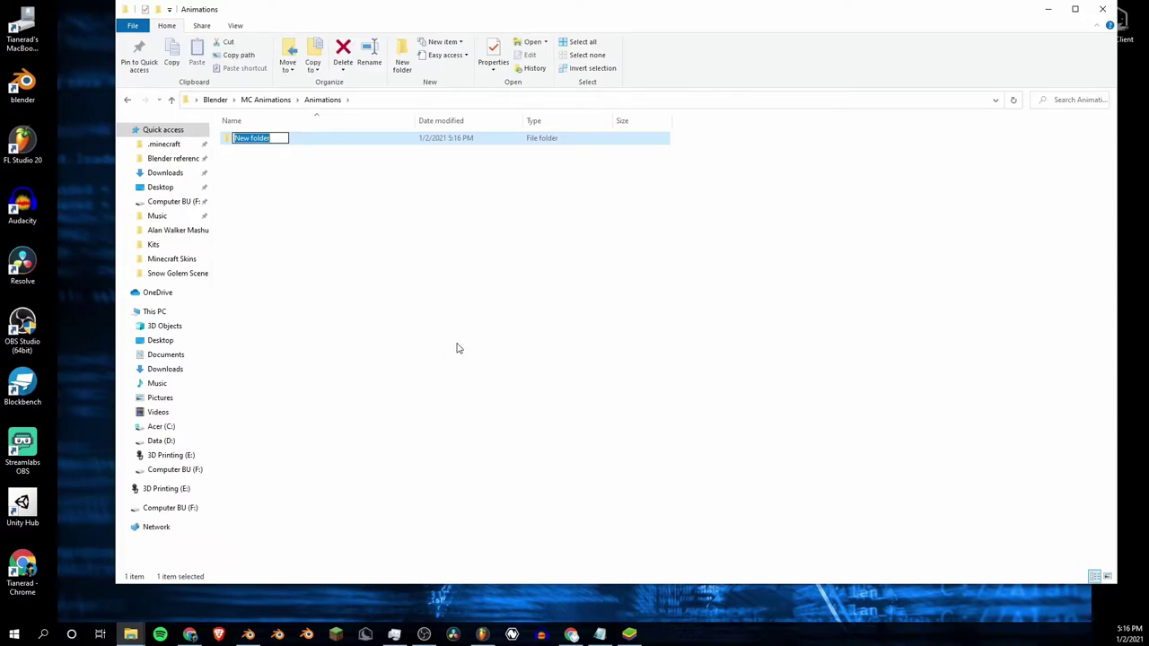
type("Cottage")
key("Return")
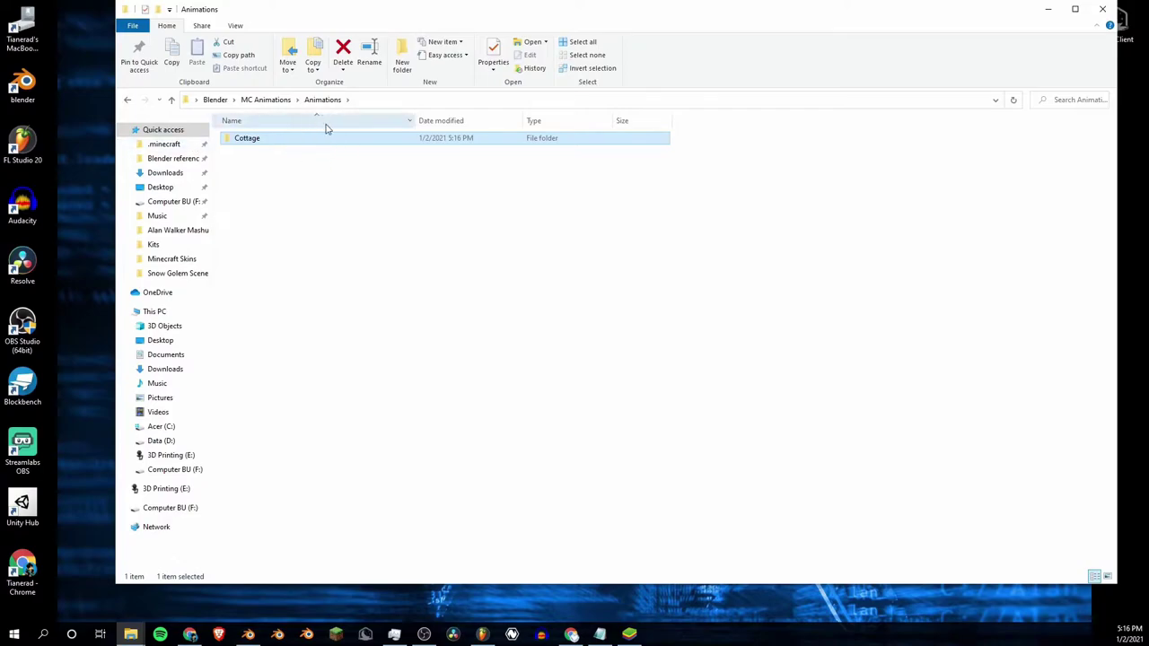
Step: Browse into Animations > Cottage, then go back up to the Blender folder
left_click(274, 100)
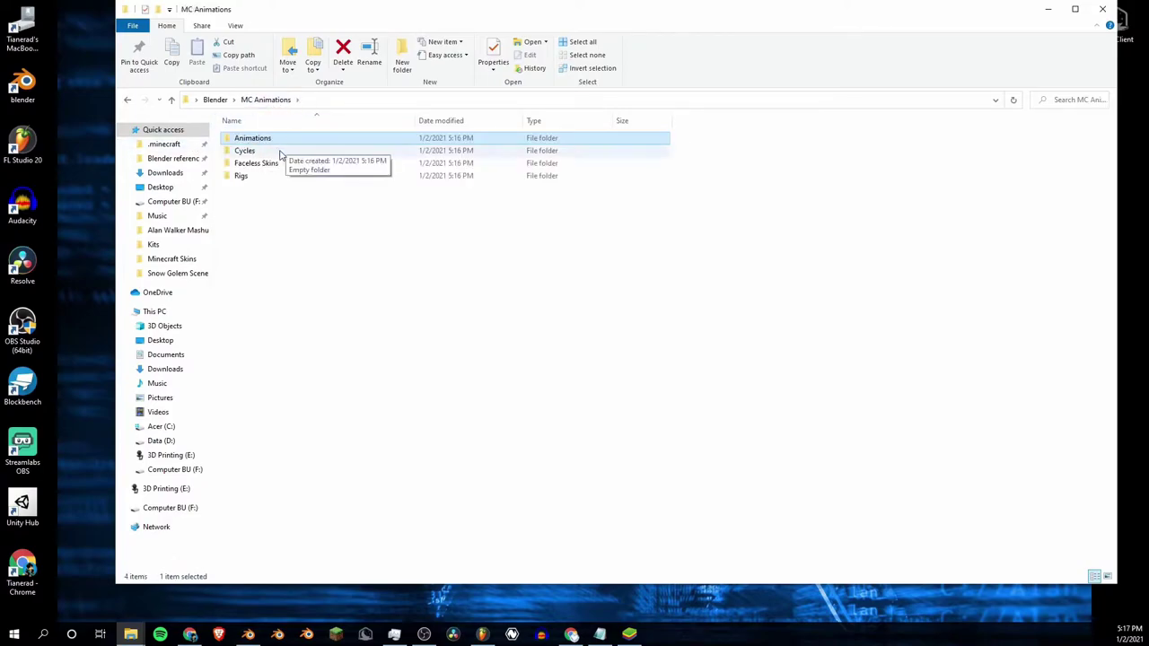
double_click(280, 139)
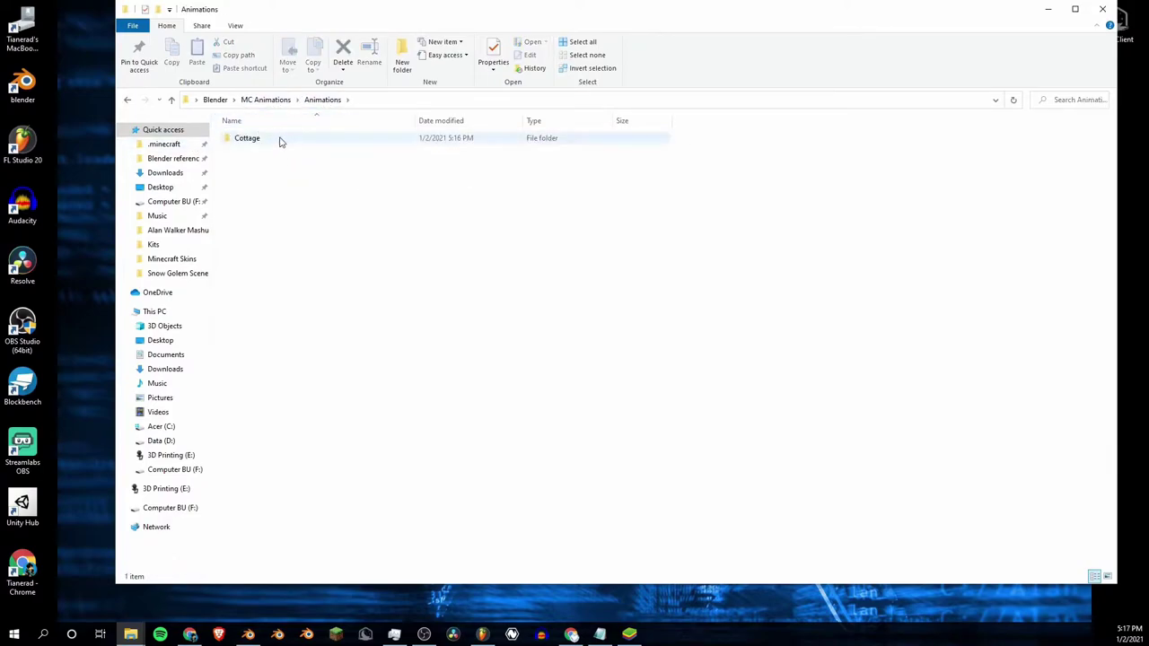
left_click(279, 141)
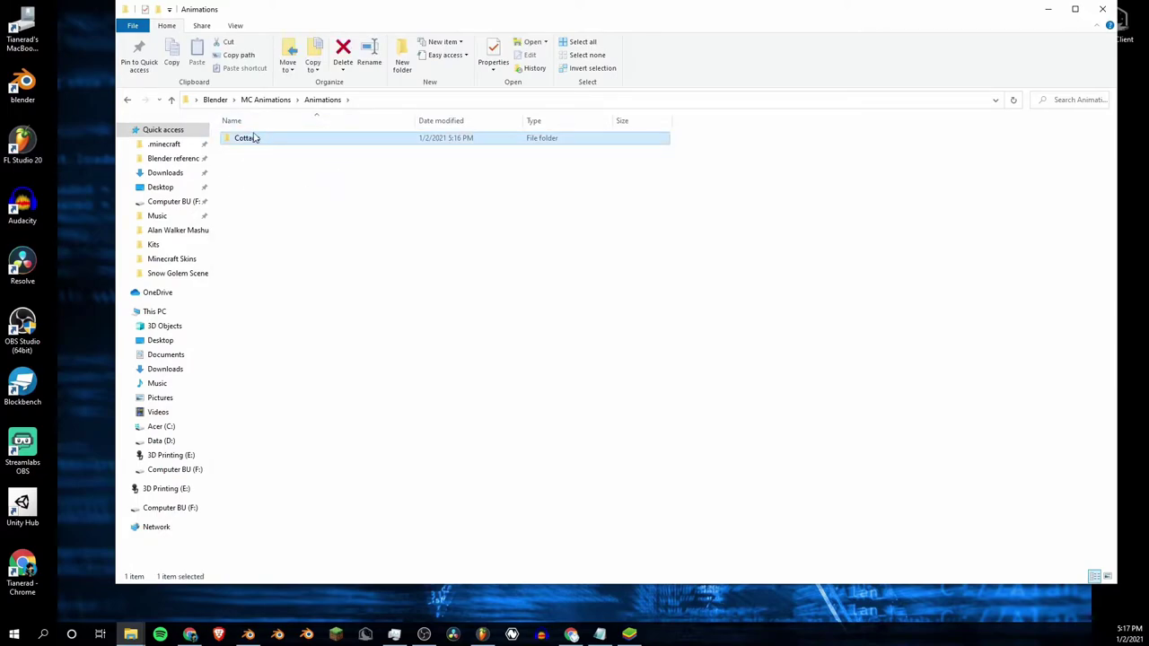
double_click(255, 137)
left_click(325, 100)
left_click(260, 101)
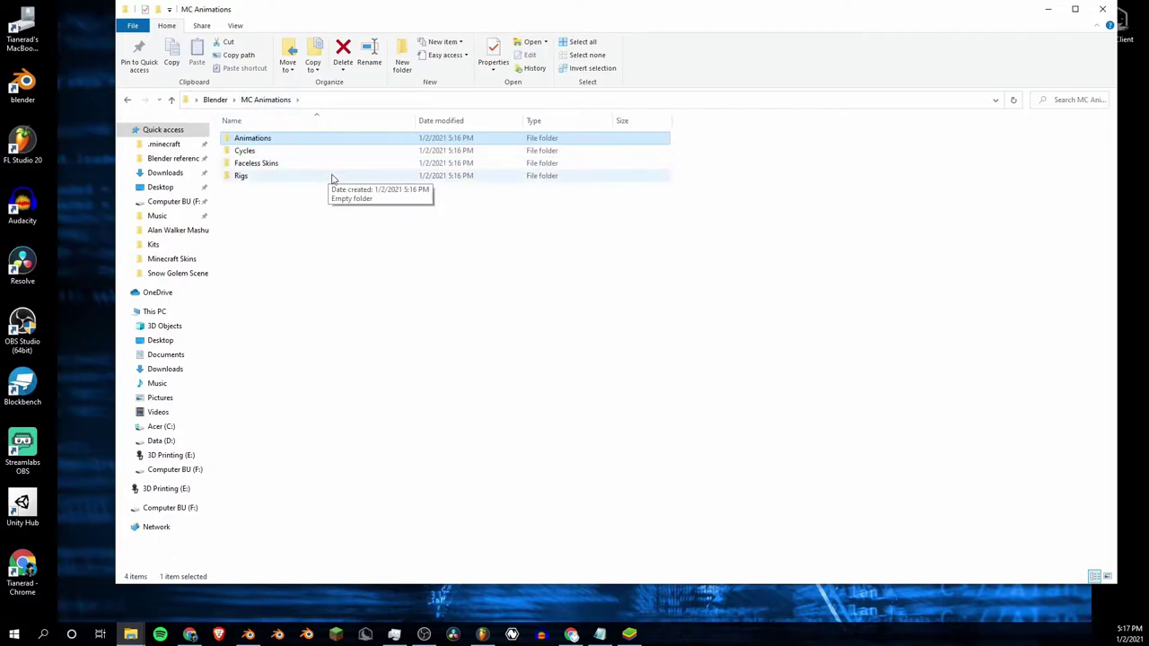
left_click(216, 100)
Step: Reopen MC Animations, look over its subfolders, then enter the Animations folder
double_click(250, 151)
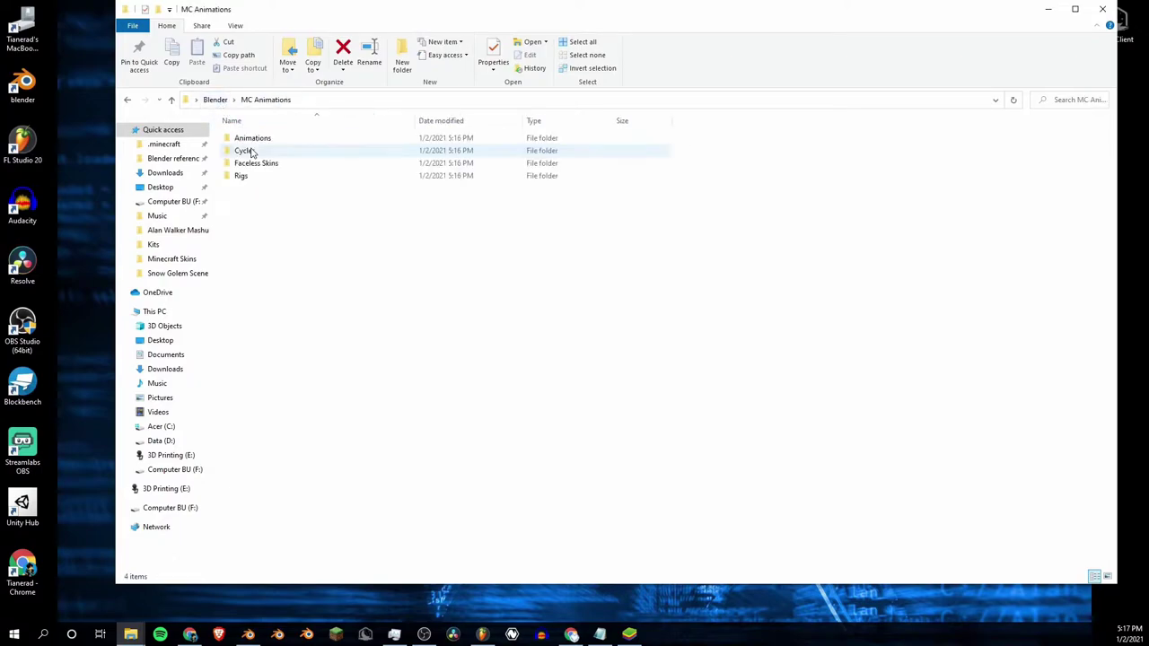
left_click(252, 138)
left_click(245, 150)
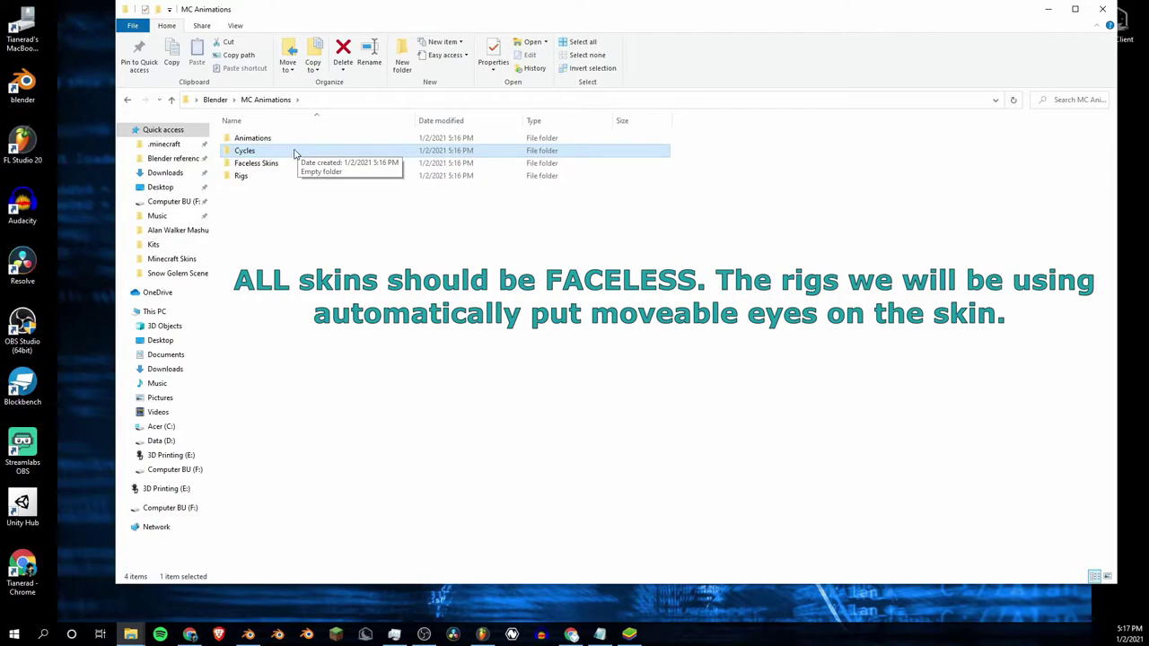
left_click(299, 190)
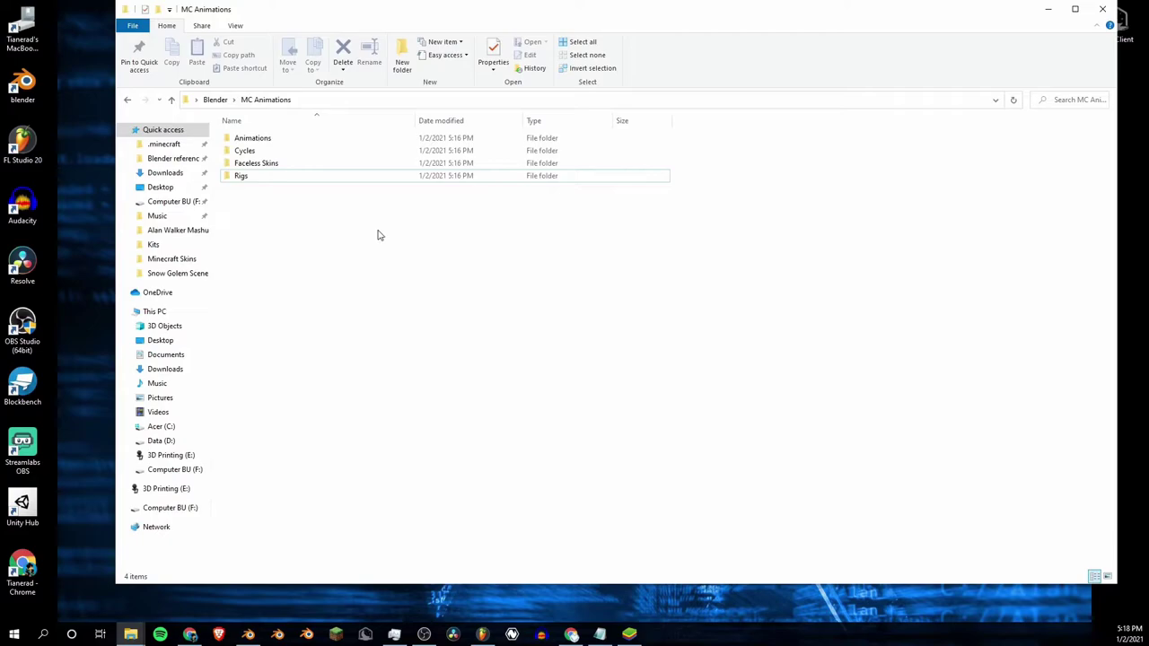
double_click(297, 141)
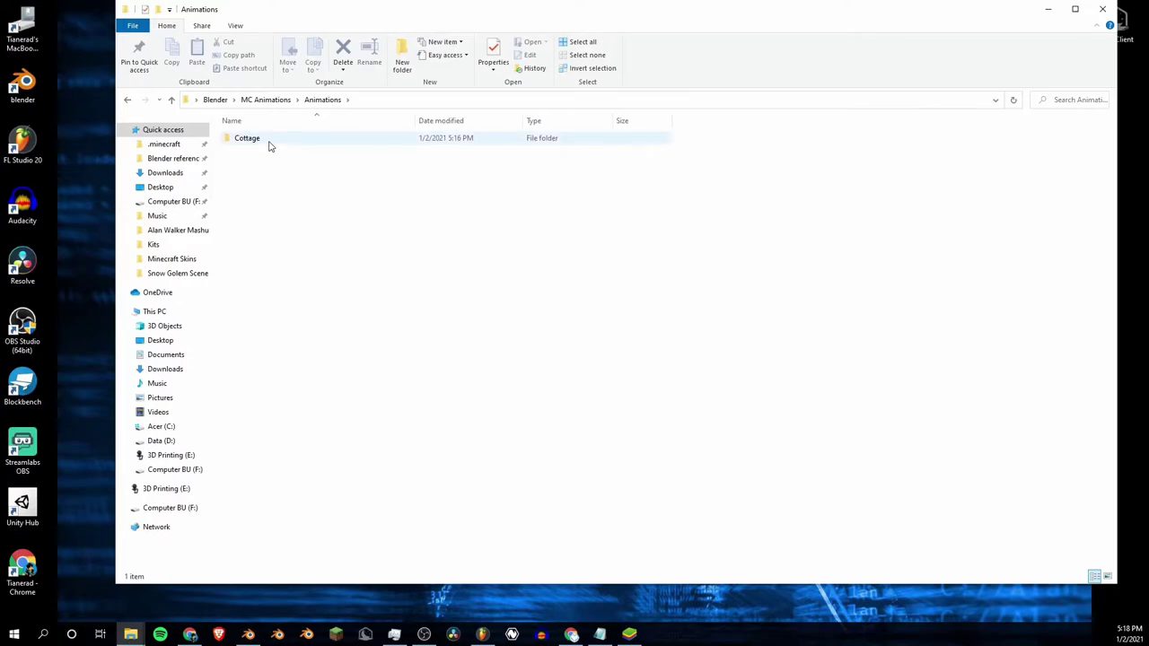
Step: Open Cottage and create an Animation Tests subfolder
double_click(269, 144)
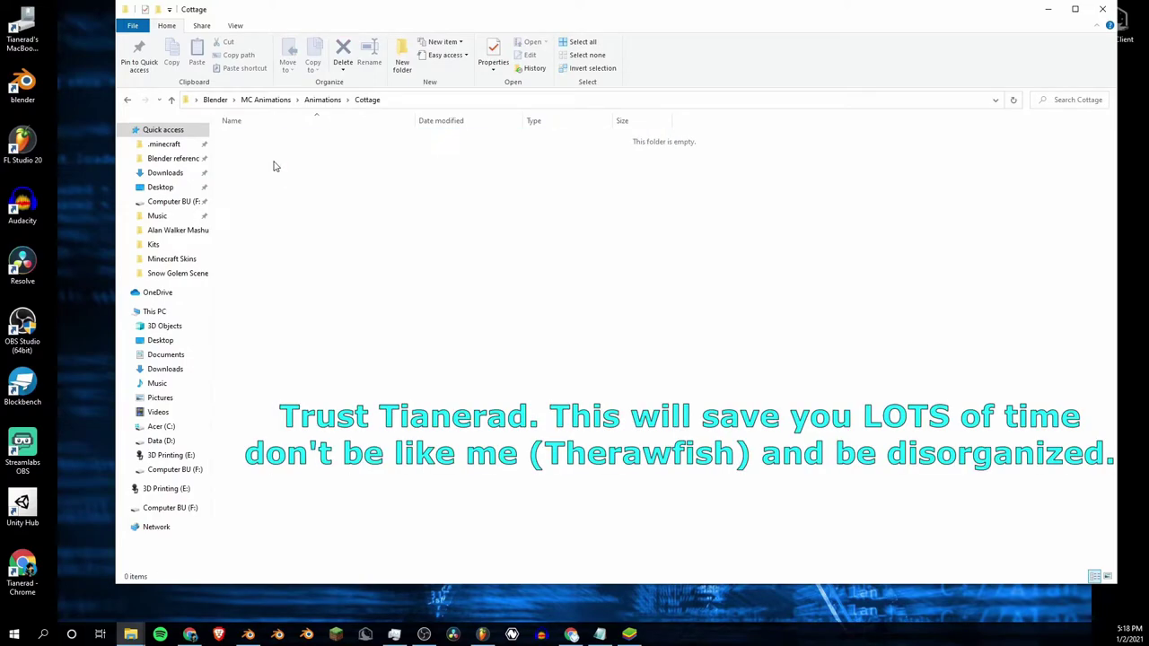
right_click(287, 186)
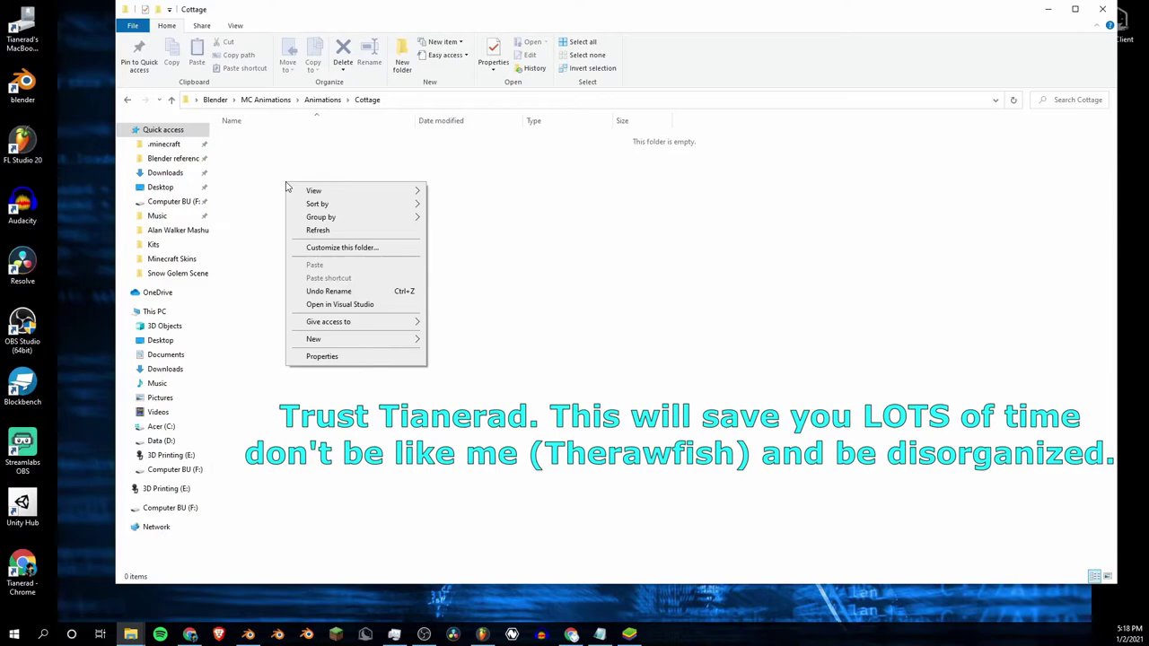
left_click(372, 154)
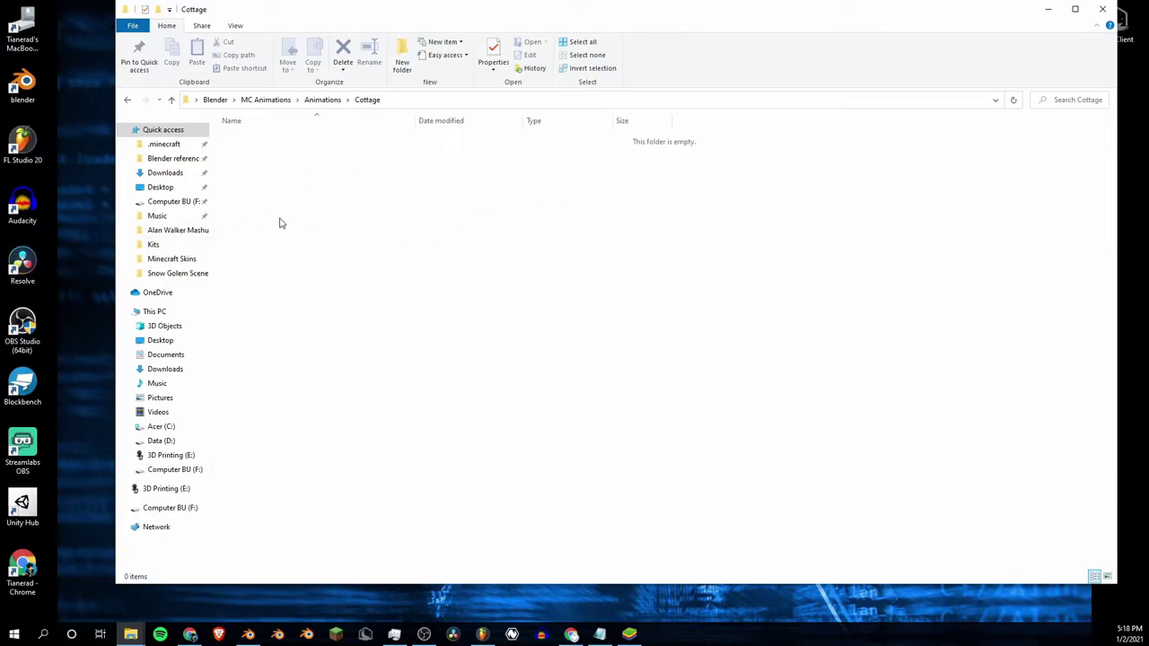
right_click(441, 229)
mouse_move(460, 384)
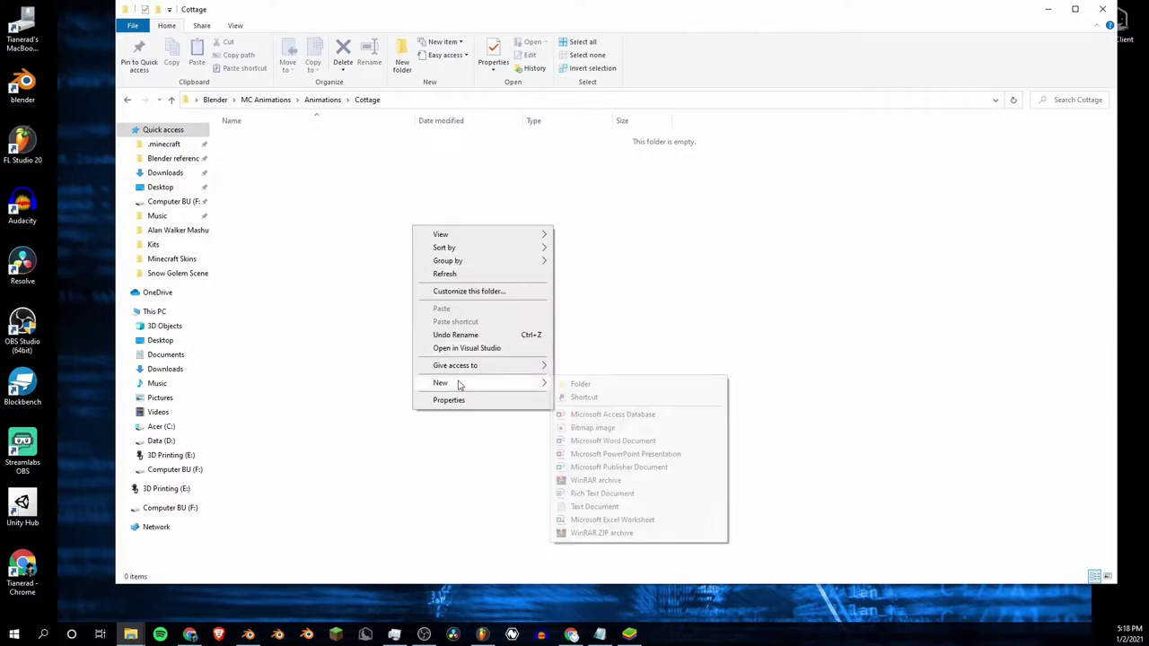
left_click(573, 386)
type("Animations Tes")
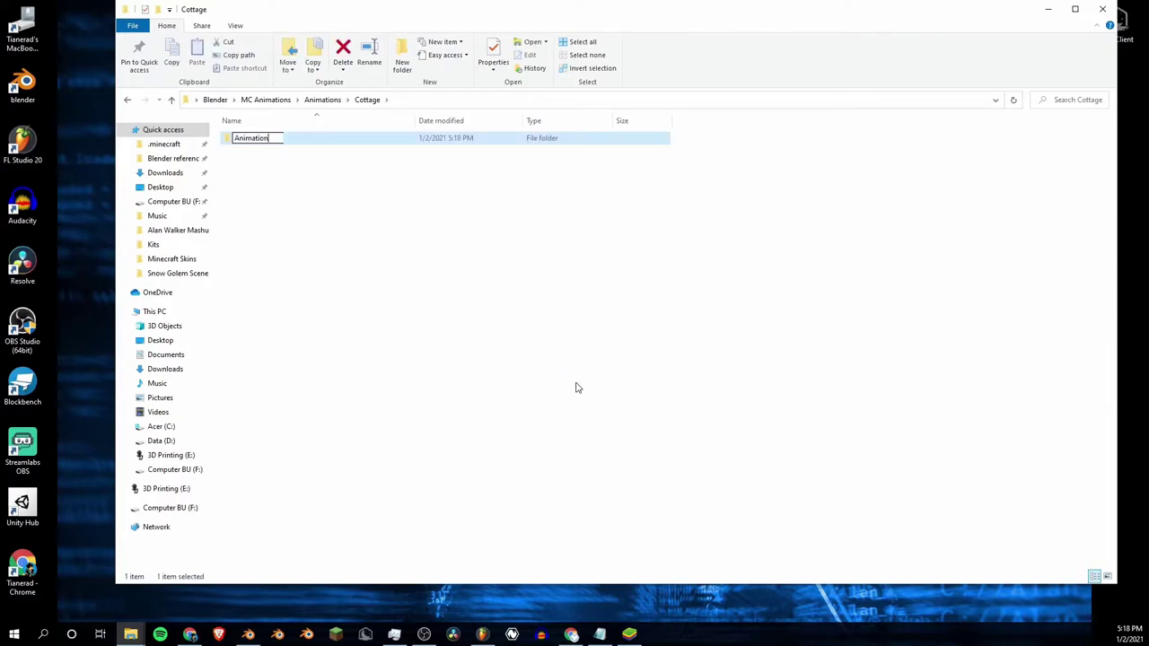
key("BackSpace")
key("BackSpace")
key("BackSpace")
key("BackSpace")
key("BackSpace")
type("Tests")
left_click(478, 281)
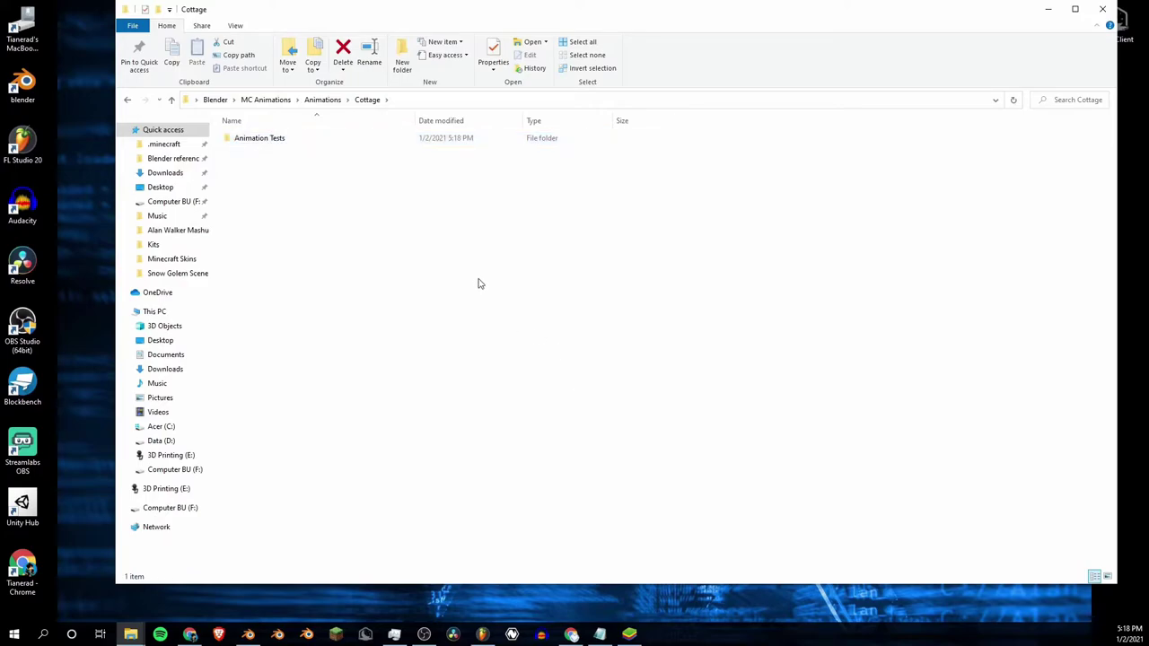
Step: Add Music and Resources subfolders to Cottage
right_click(478, 281)
mouse_move(551, 436)
left_click(639, 437)
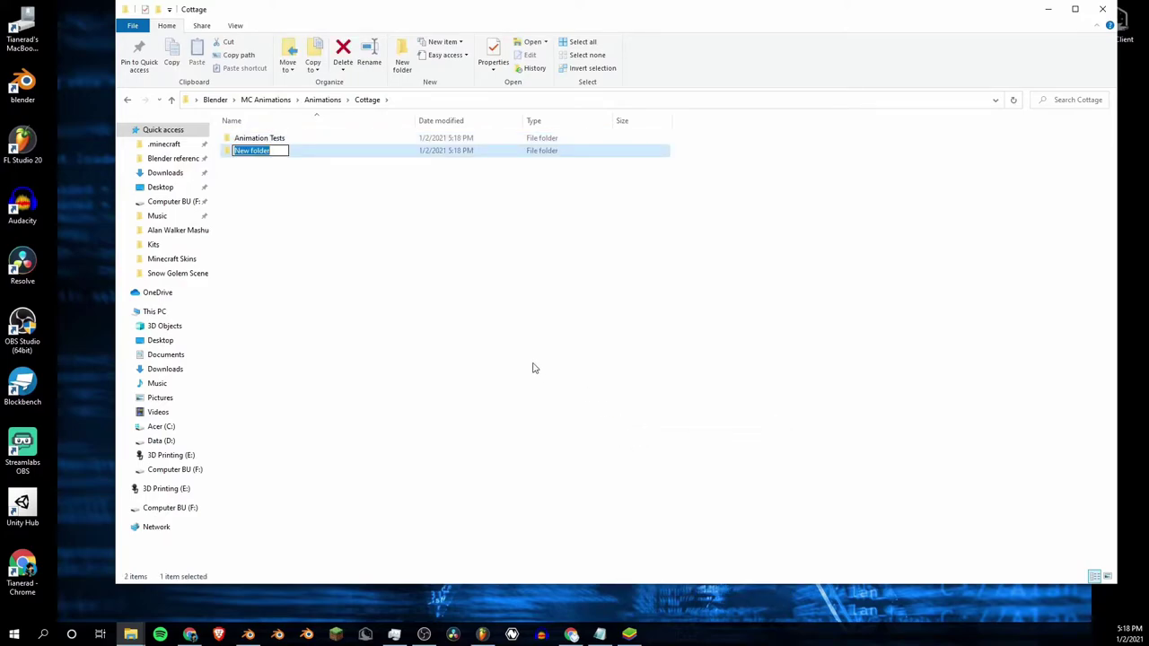
type("Music")
left_click(532, 368)
right_click(533, 368)
mouse_move(626, 510)
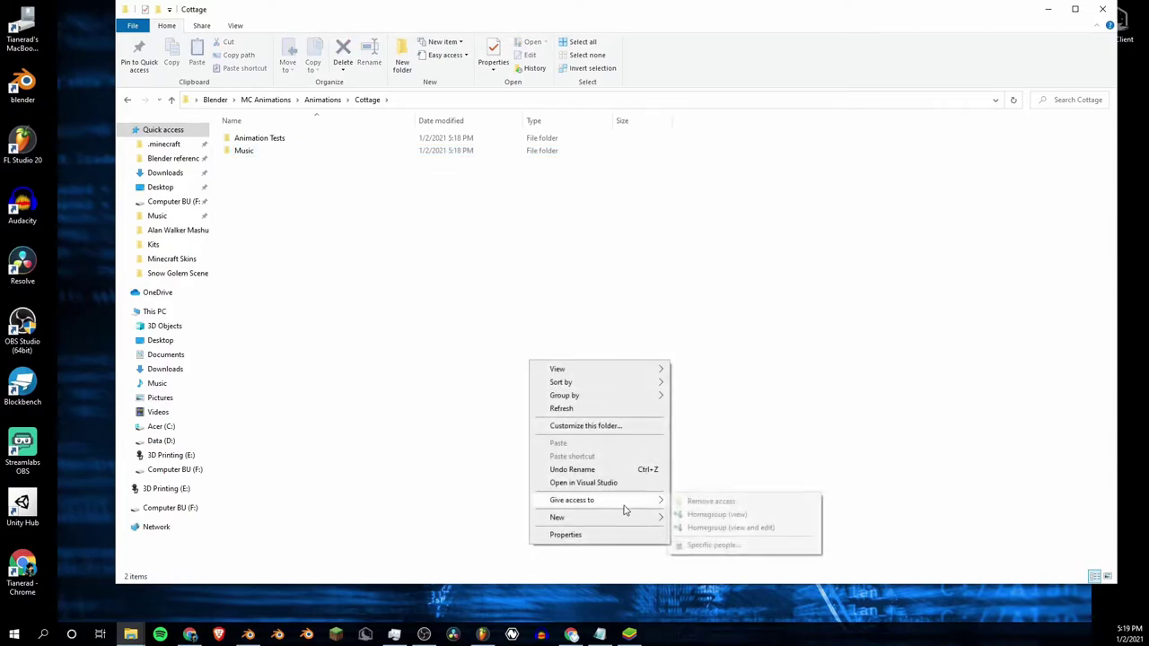
left_click(693, 369)
type("Re")
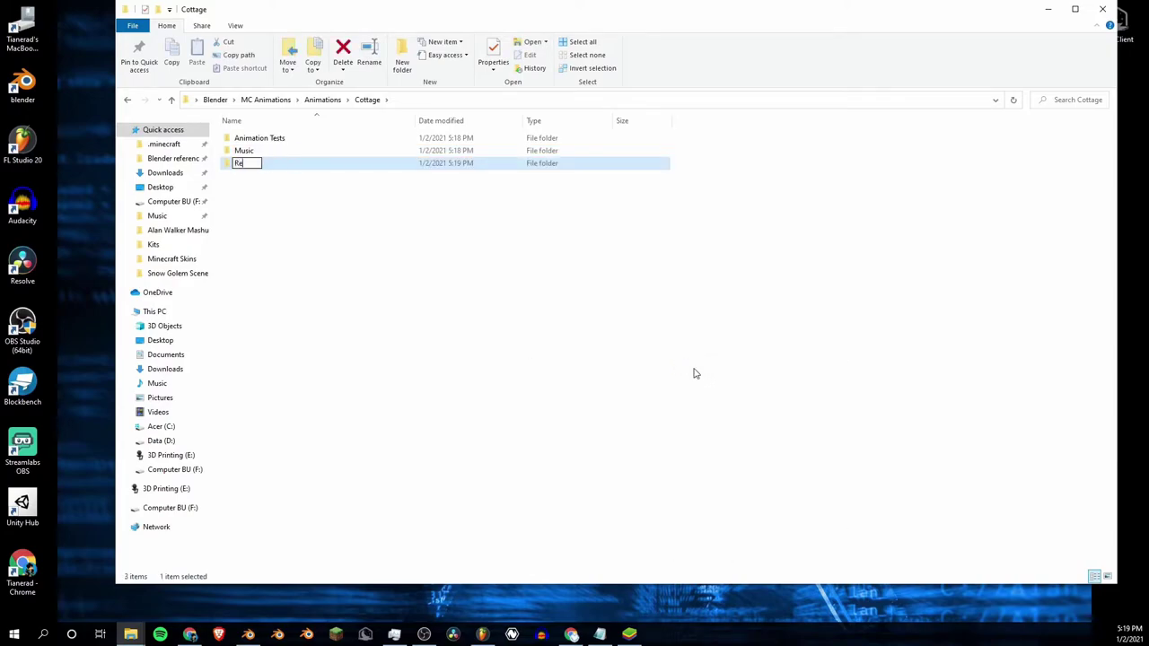
type("sources")
key("Return")
Step: Add Scenes and Worlds subfolders to Cottage
right_click(579, 334)
mouse_move(654, 472)
left_click(729, 473)
type("S")
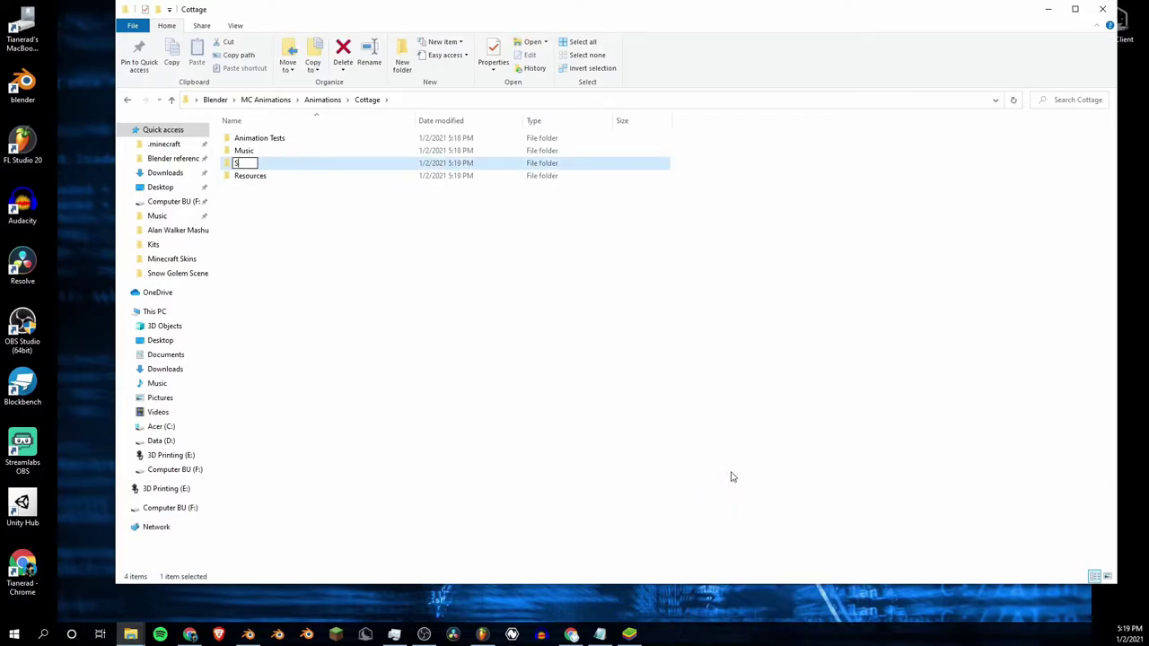
type("cenes")
key("Return")
right_click(524, 307)
mouse_move(571, 467)
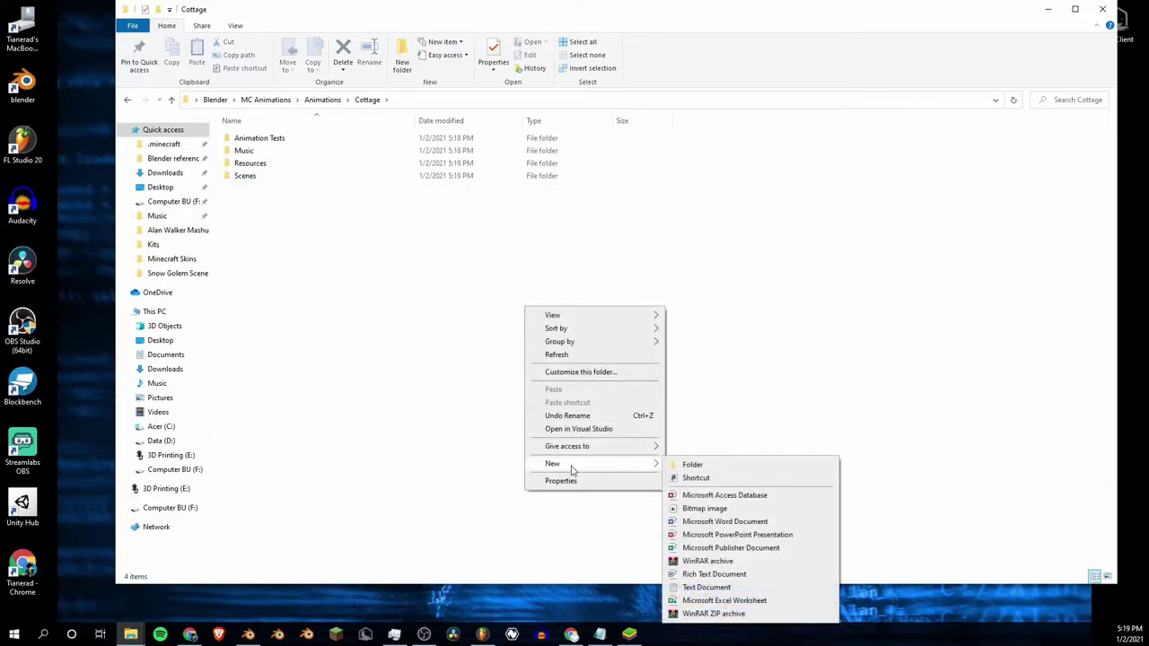
left_click(692, 465)
type("Wo")
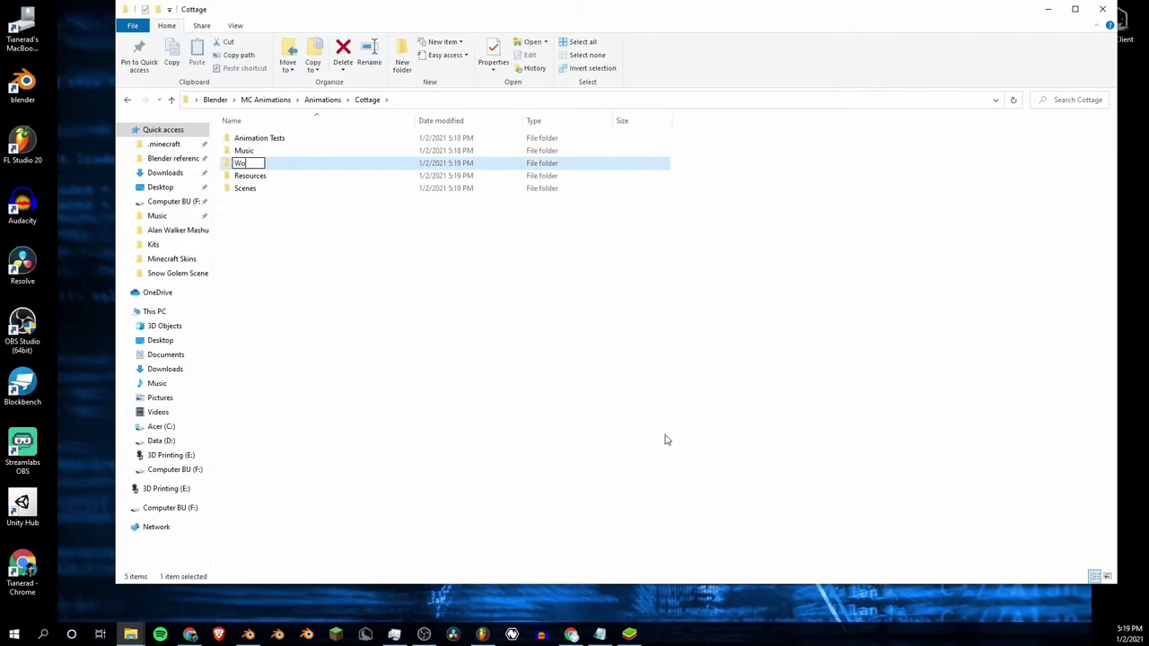
type("rlds")
key("Return")
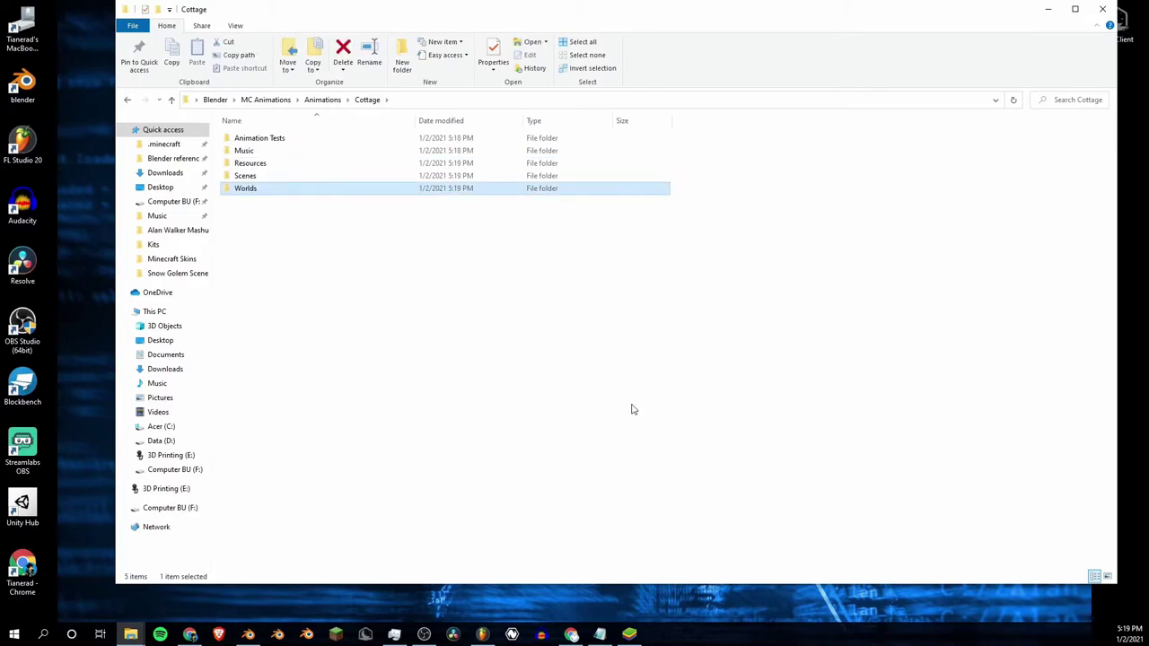
left_click(306, 202)
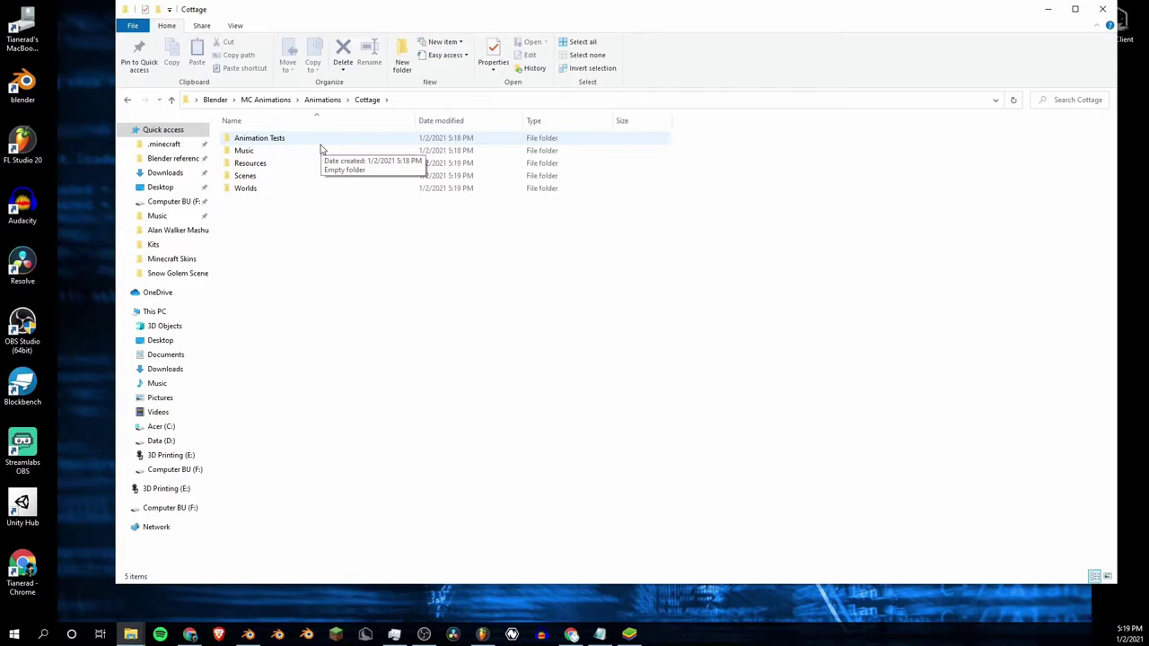
Step: Check the Animation Tests, Music, Resources, Scenes and Worlds folders, then go back to Blender
double_click(267, 138)
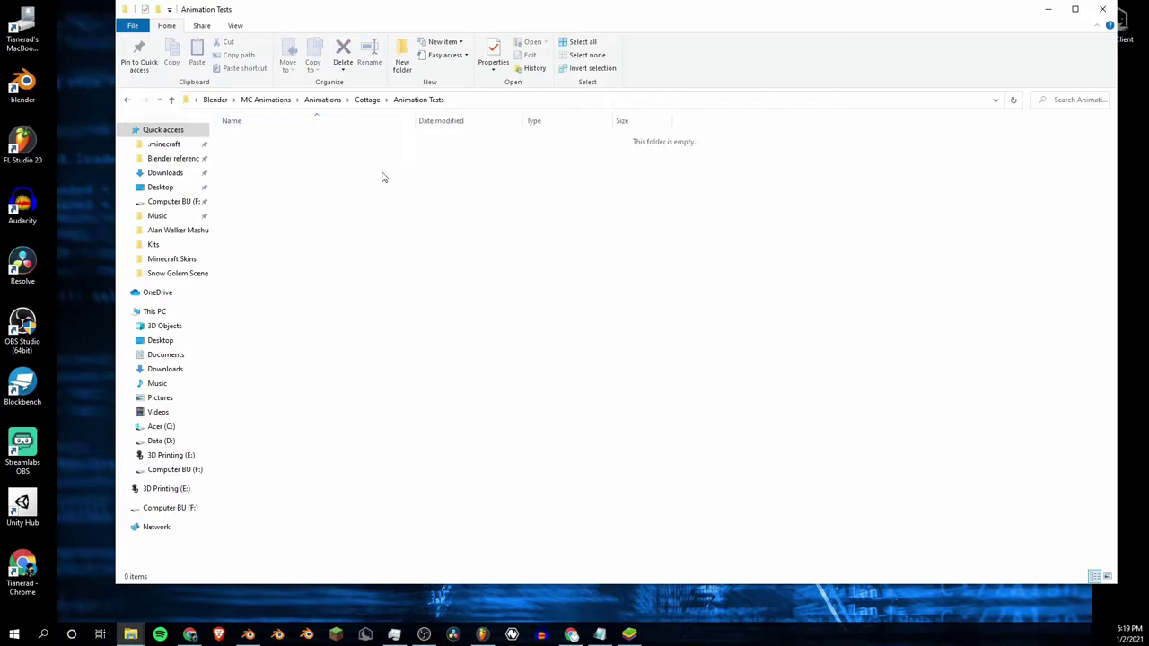
left_click(366, 100)
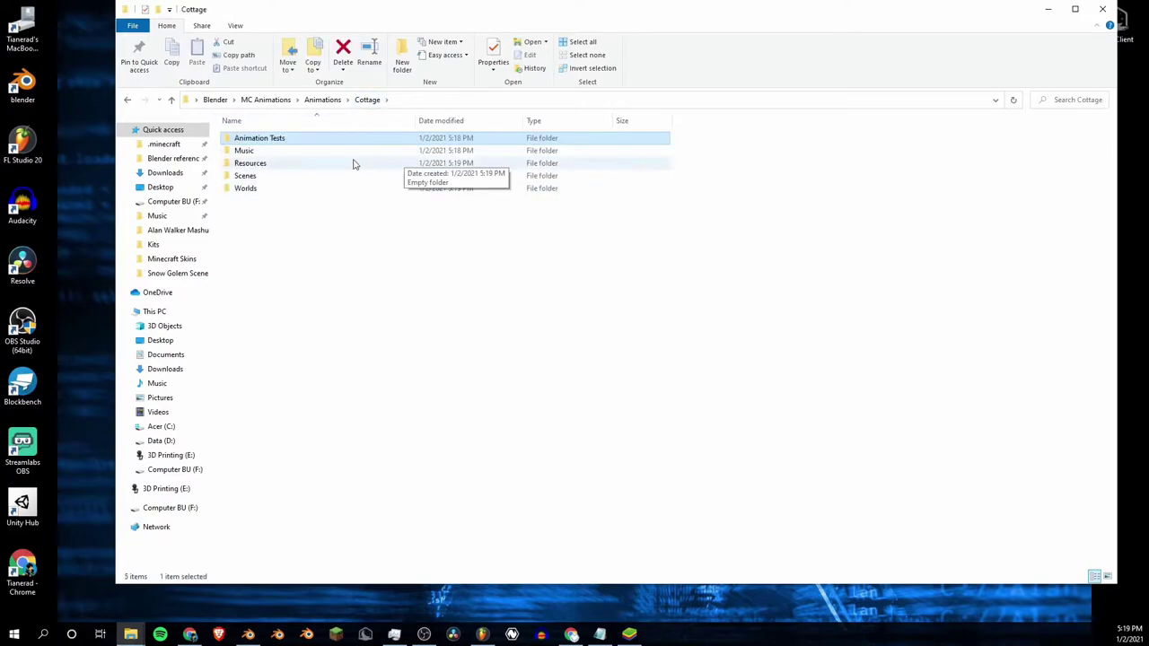
left_click(279, 153)
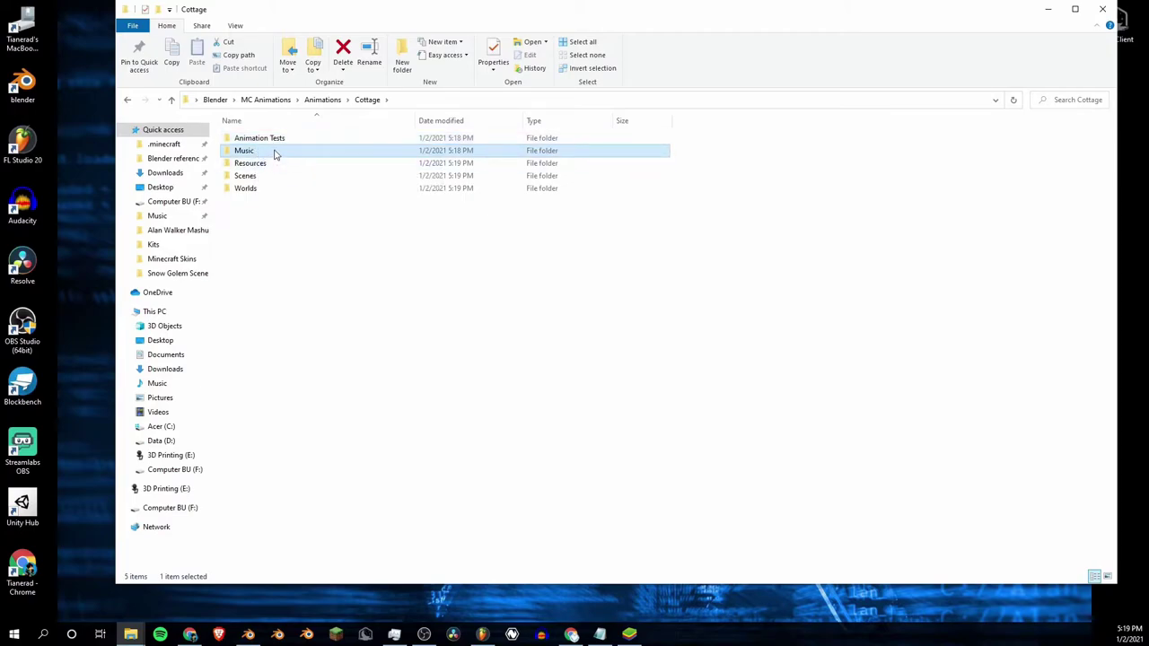
left_click(276, 164)
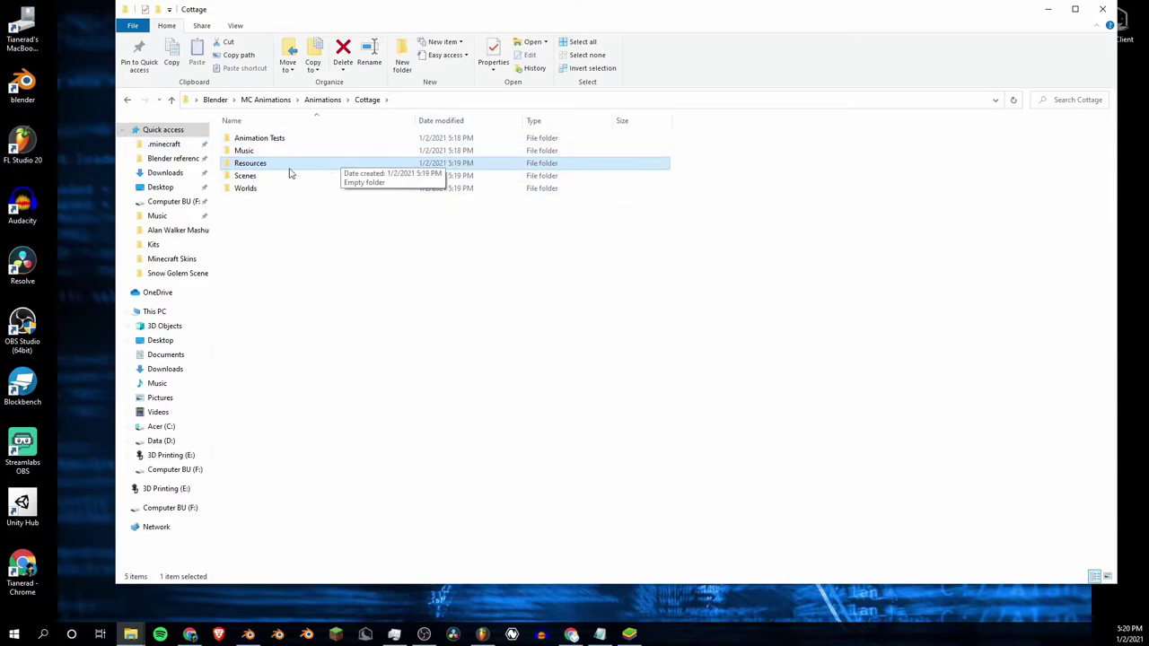
left_click(259, 176)
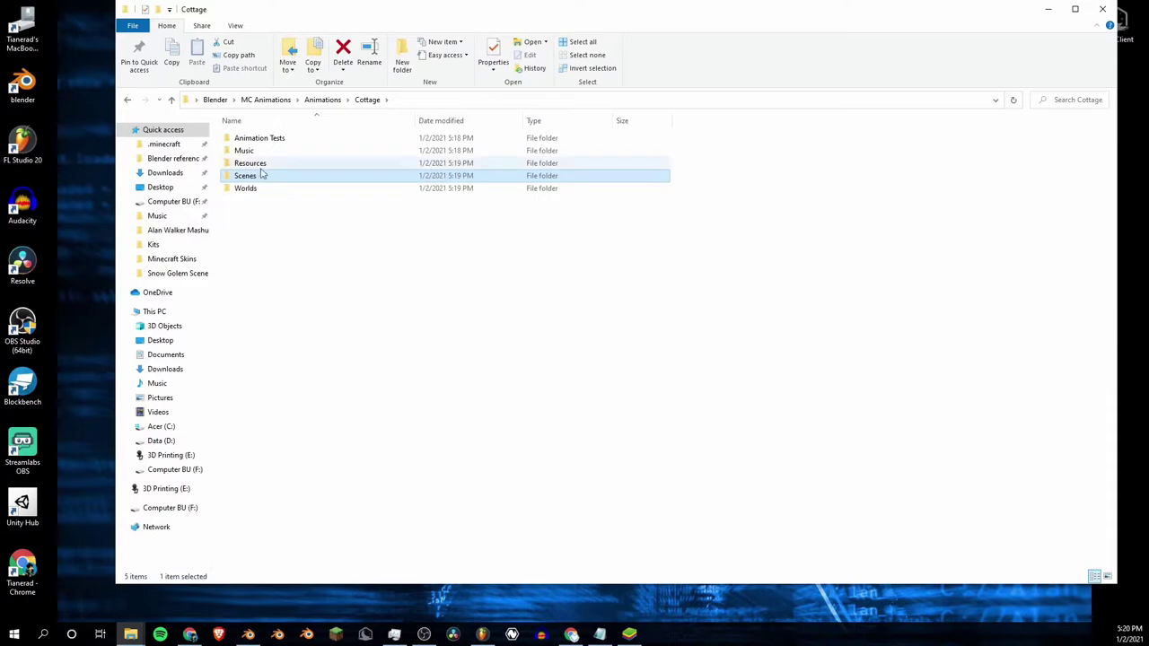
left_click(333, 247)
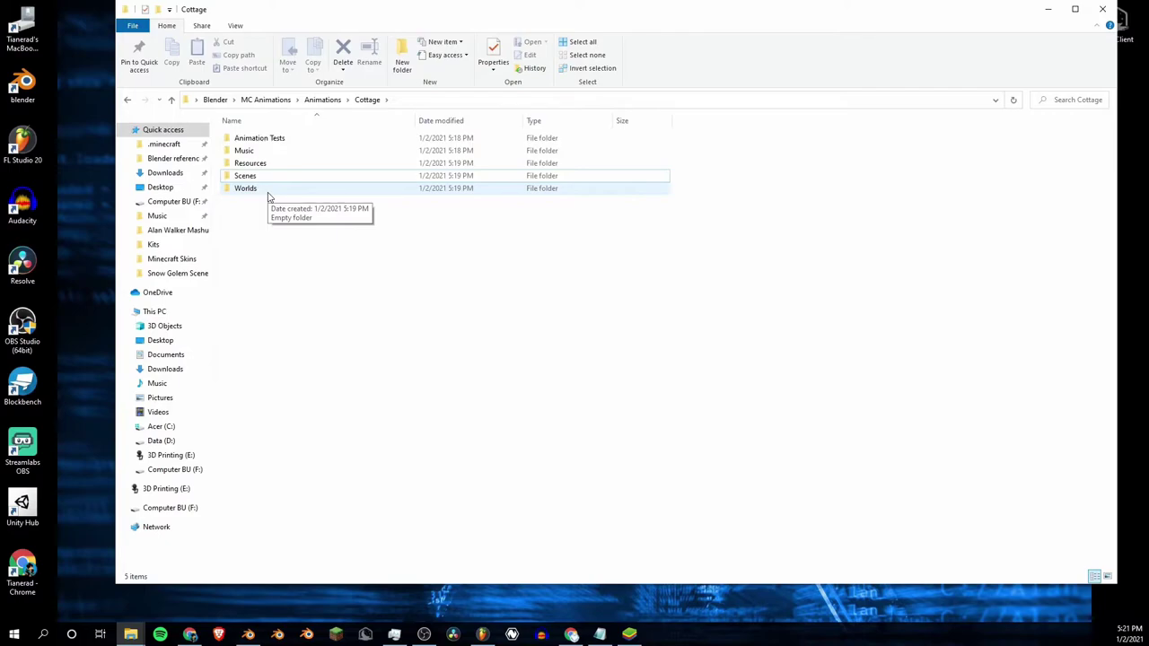
double_click(266, 190)
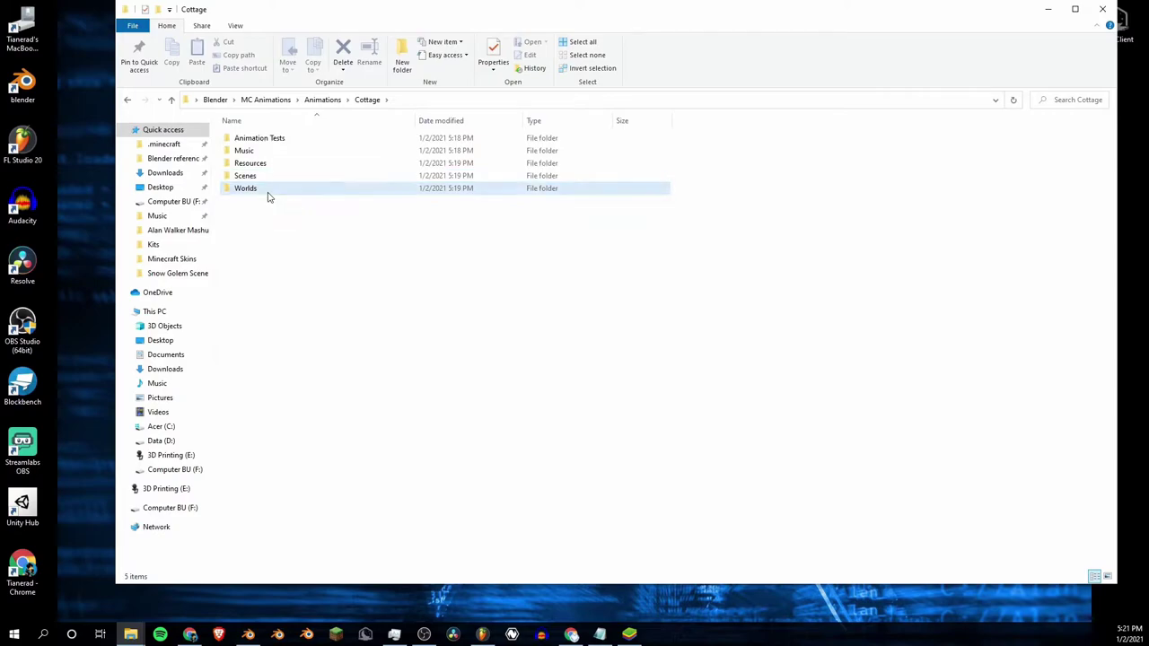
key("alt+Left")
key("alt+Left")
key("alt+Left")
key("alt+Left")
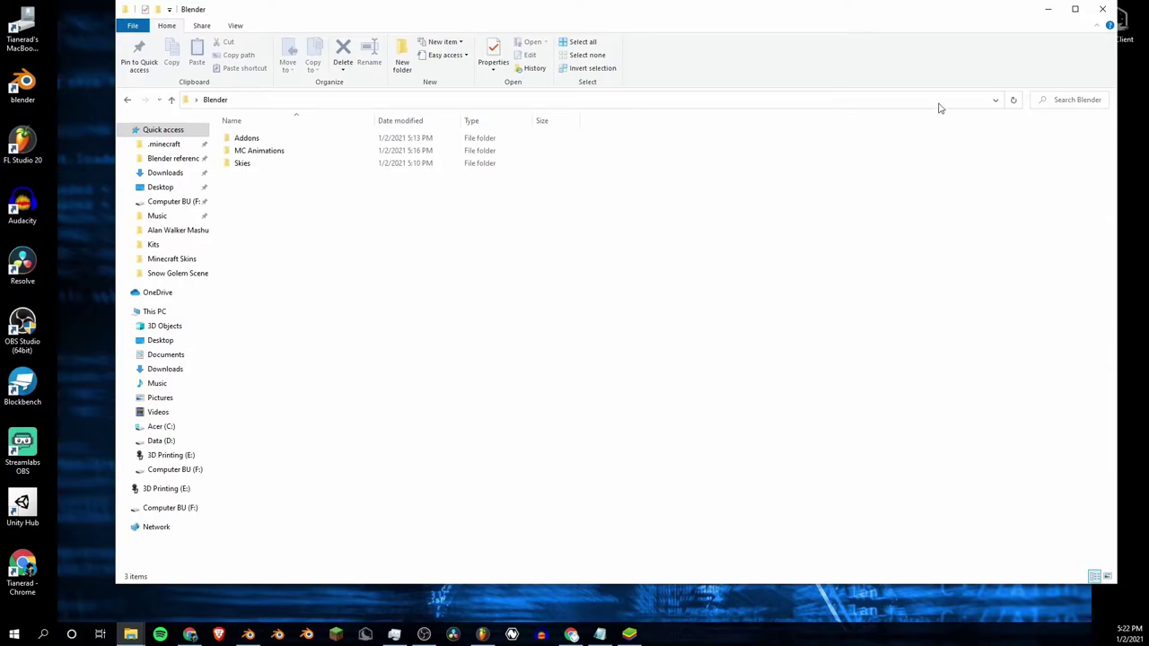
Step: Bring Blender back and open Preferences > Add-ons with the category set to All
left_click(1048, 11)
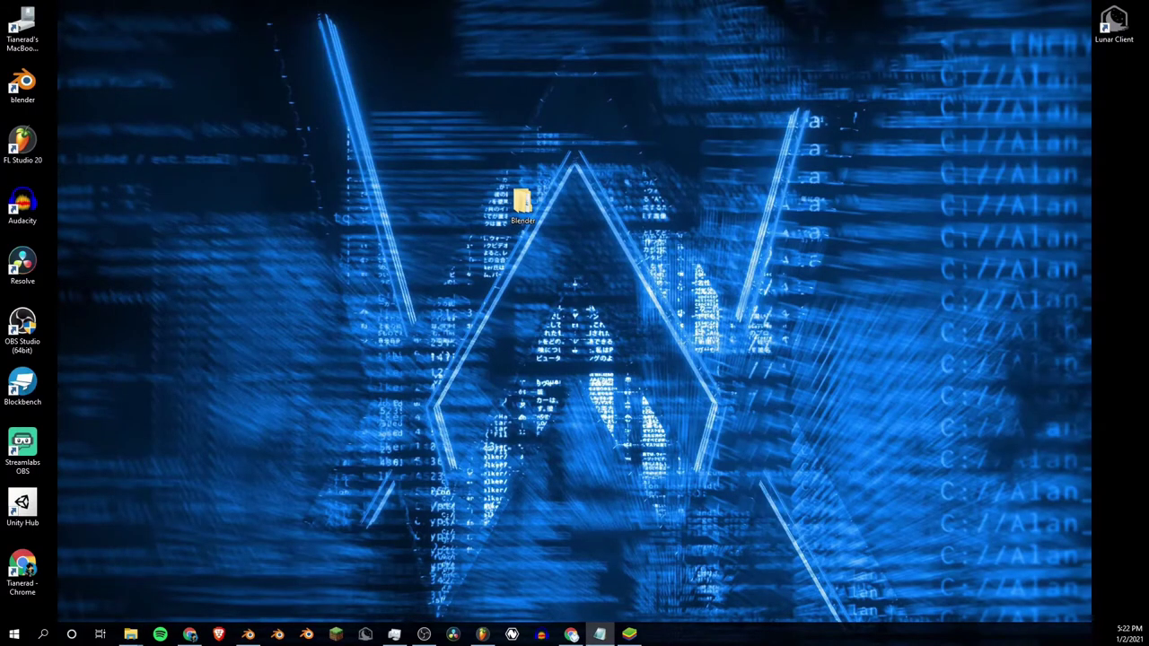
left_click(248, 634)
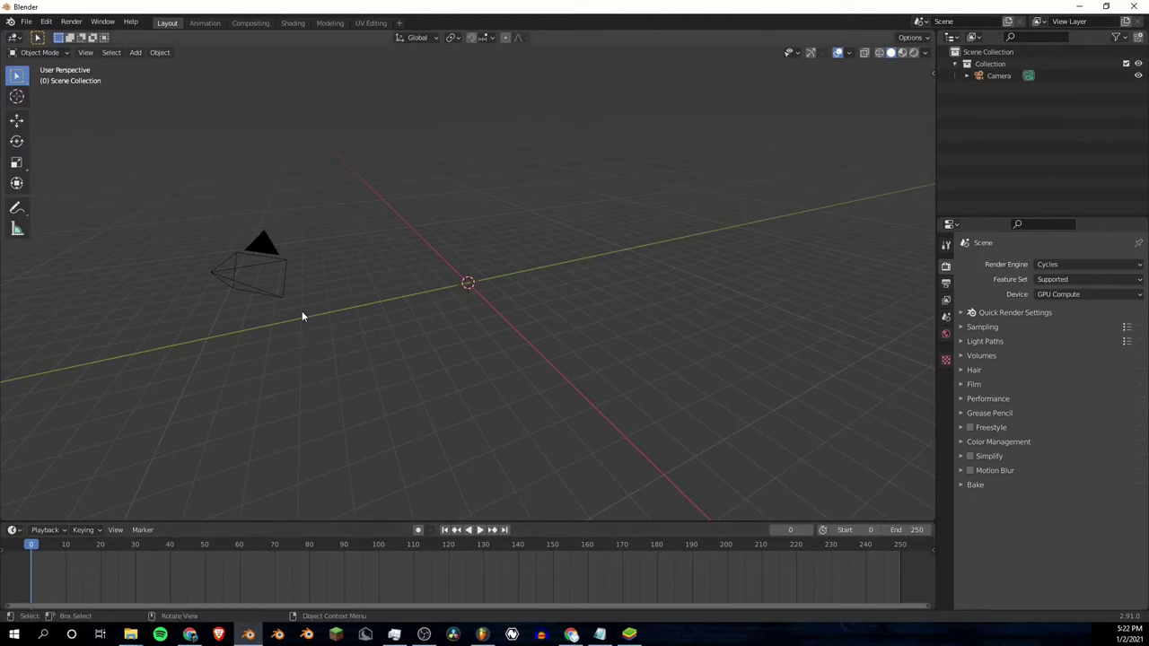
left_click(46, 22)
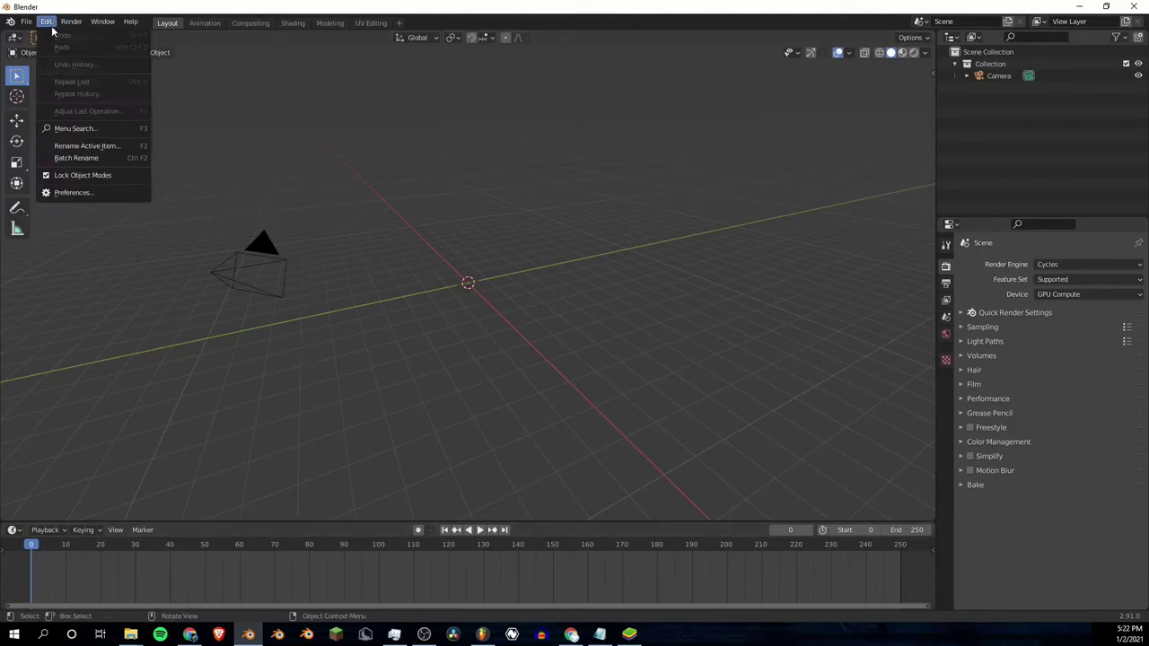
left_click(84, 189)
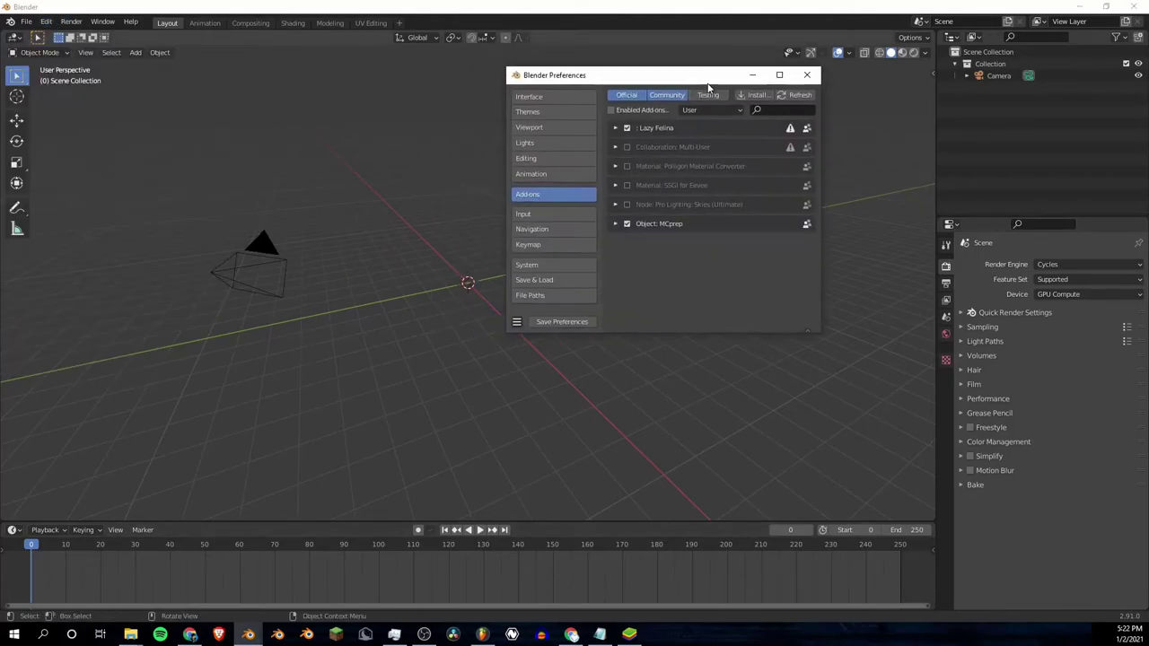
left_click(770, 109)
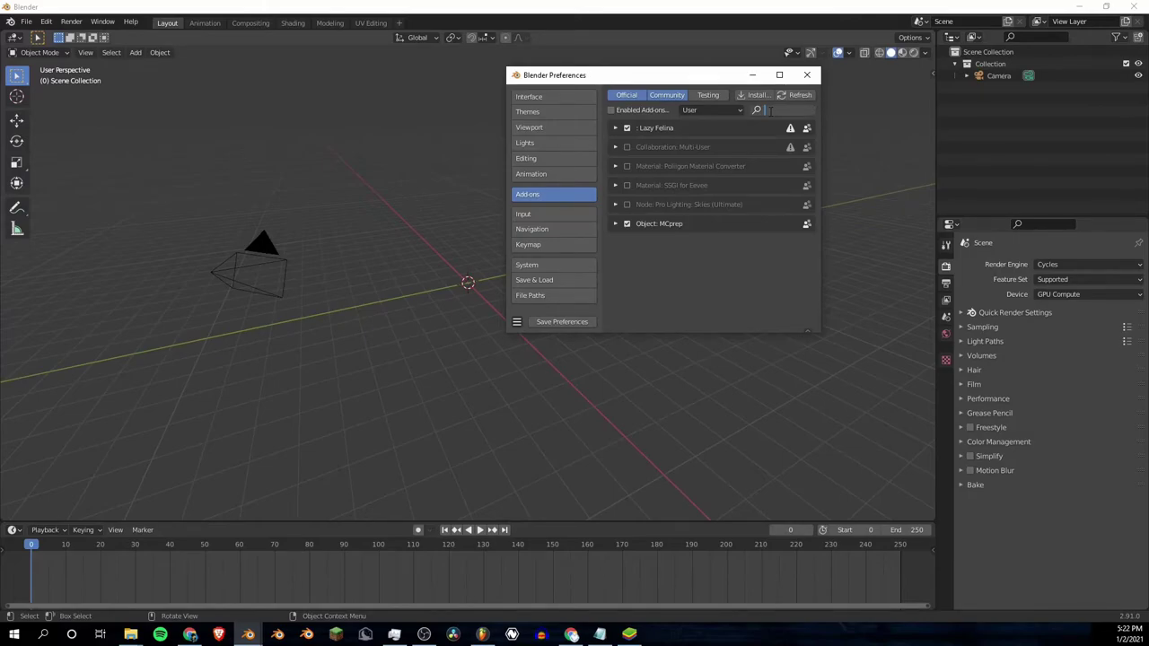
left_click(719, 110)
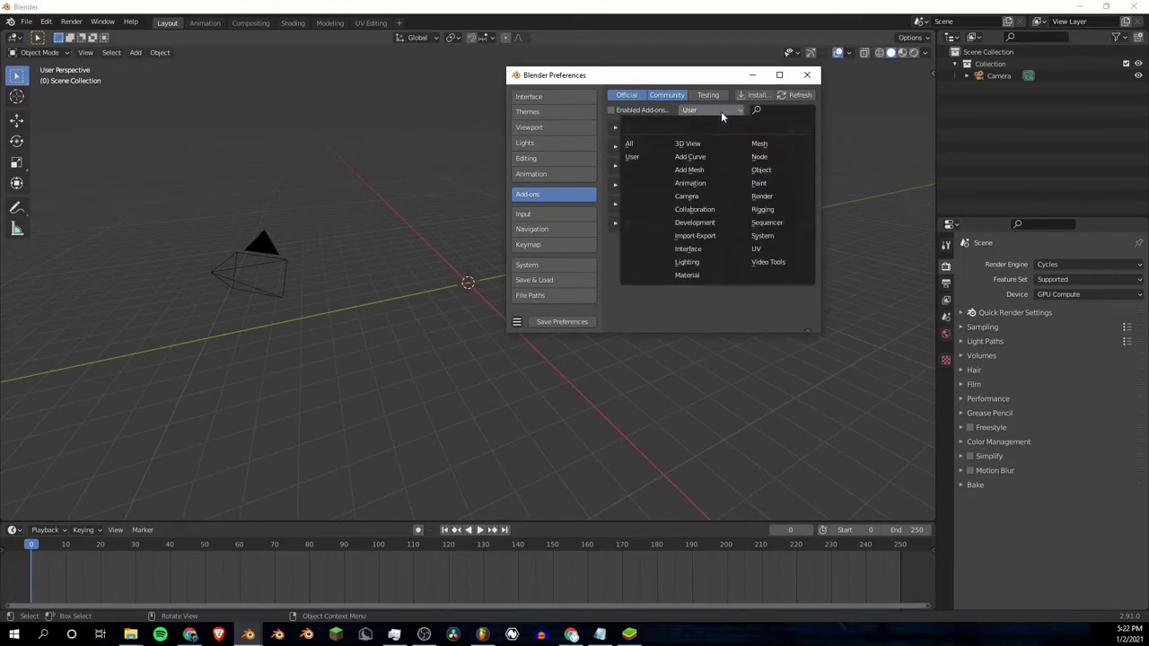
left_click(644, 145)
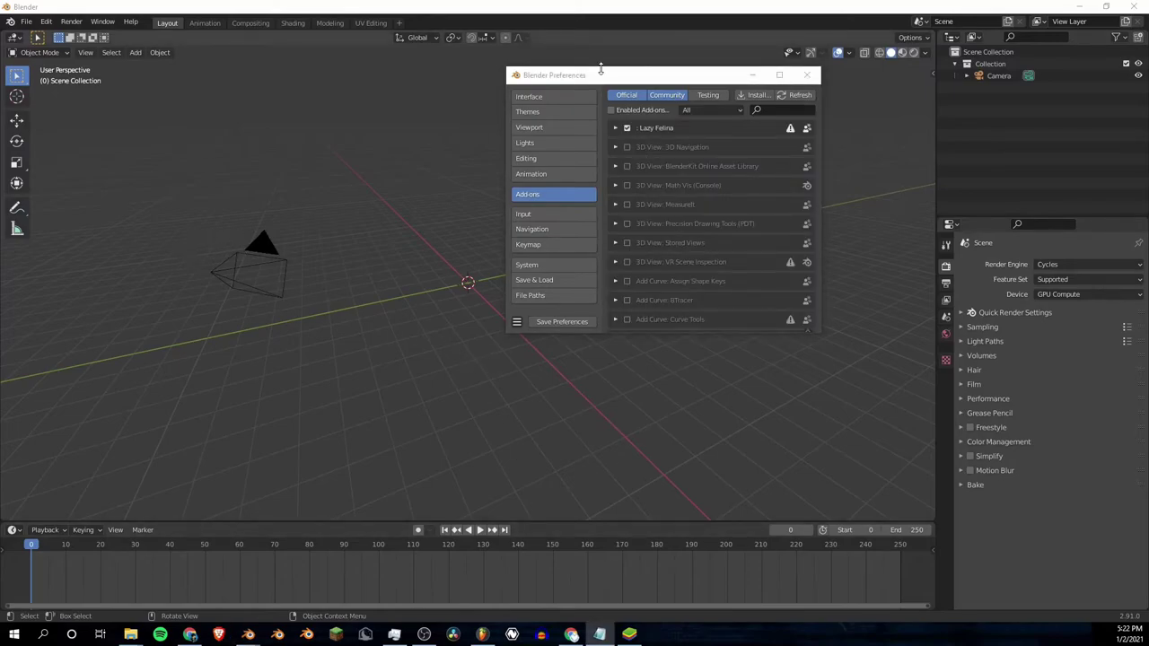
left_click_drag(606, 82, 538, 75)
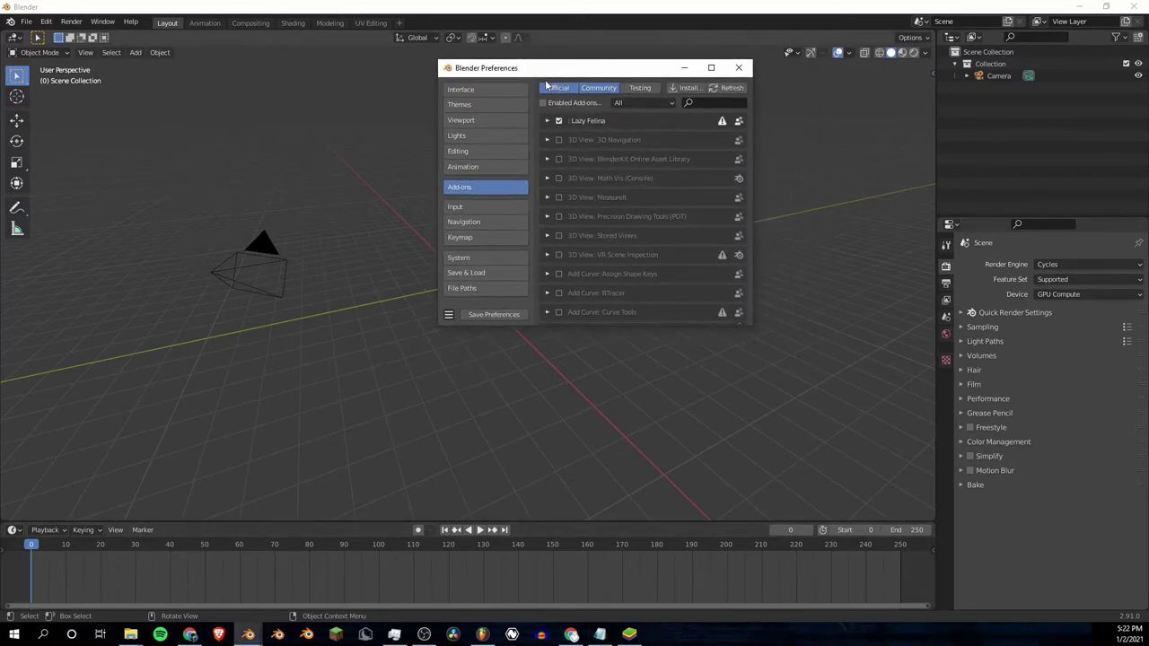
Step: Search for and enable Node Wrangler and Collection Manager, then close Preferences
left_click(703, 102)
type("Node W")
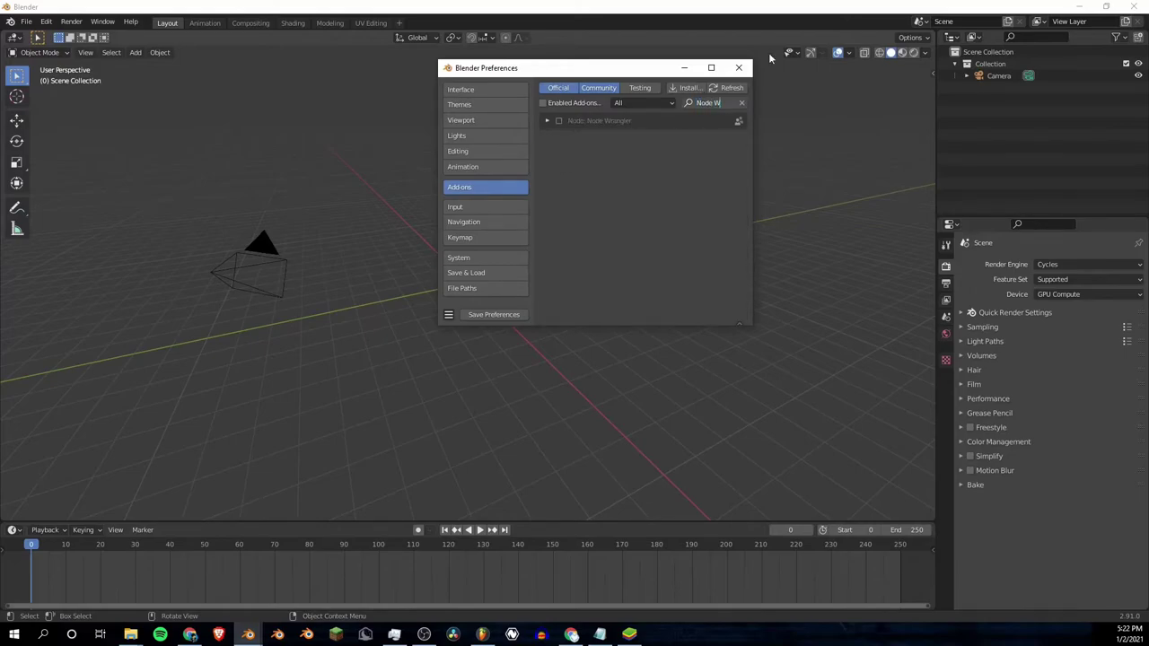
key("Return")
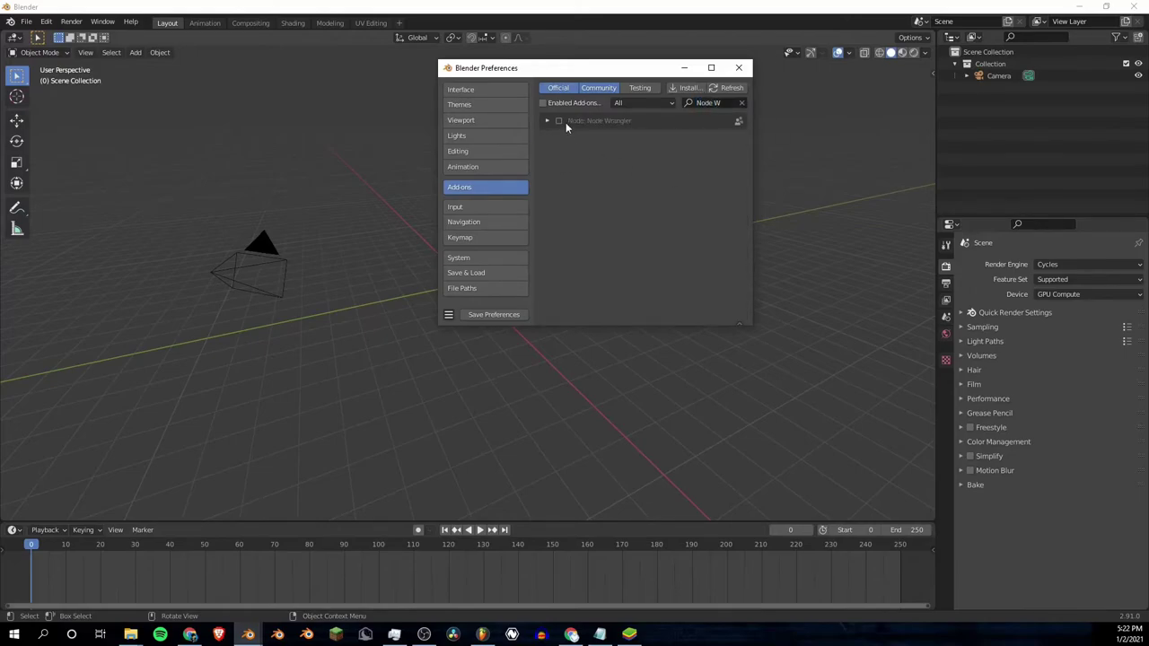
left_click(559, 120)
left_click(547, 122)
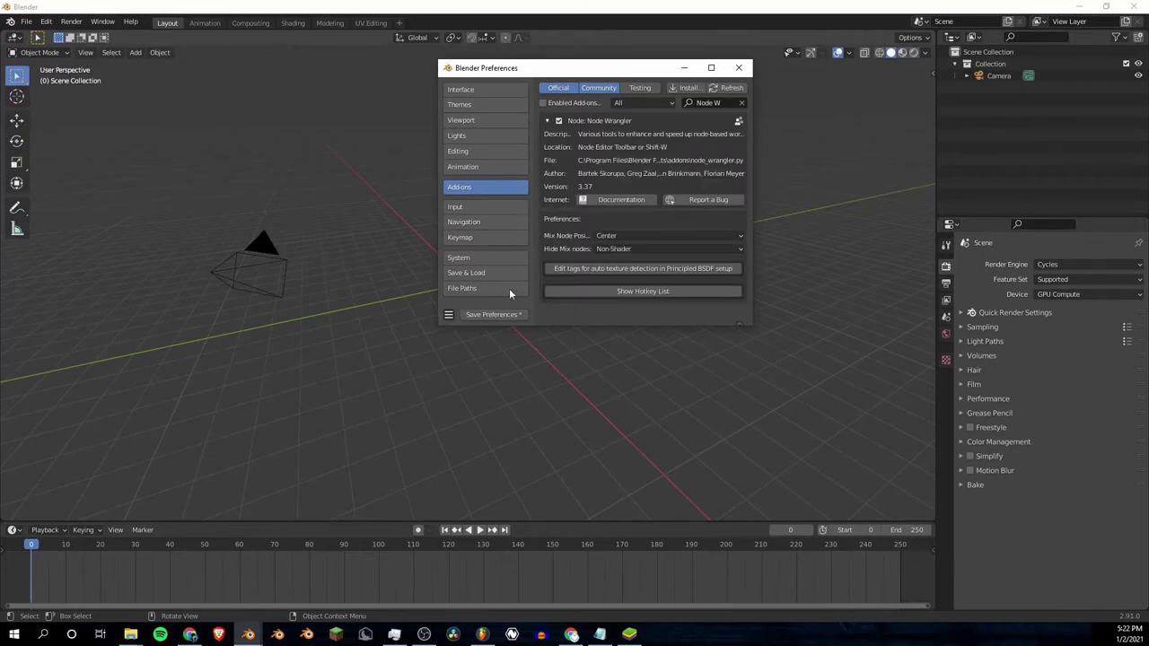
left_click(741, 102)
left_click(733, 101)
type("Collec")
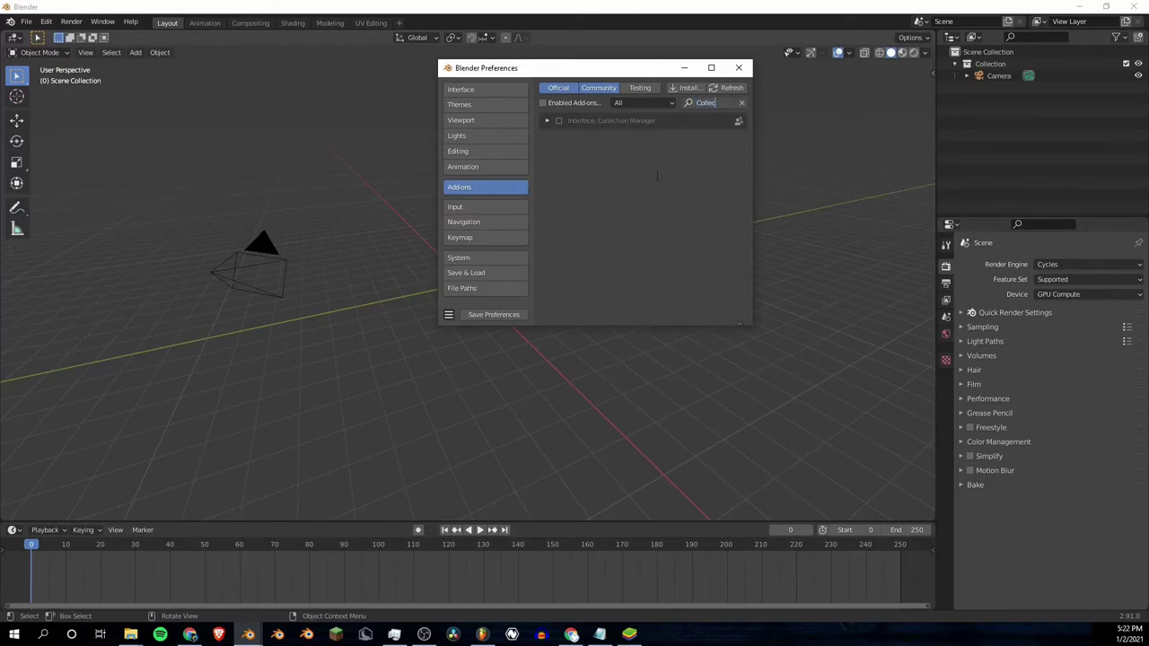
key("Return")
left_click(559, 122)
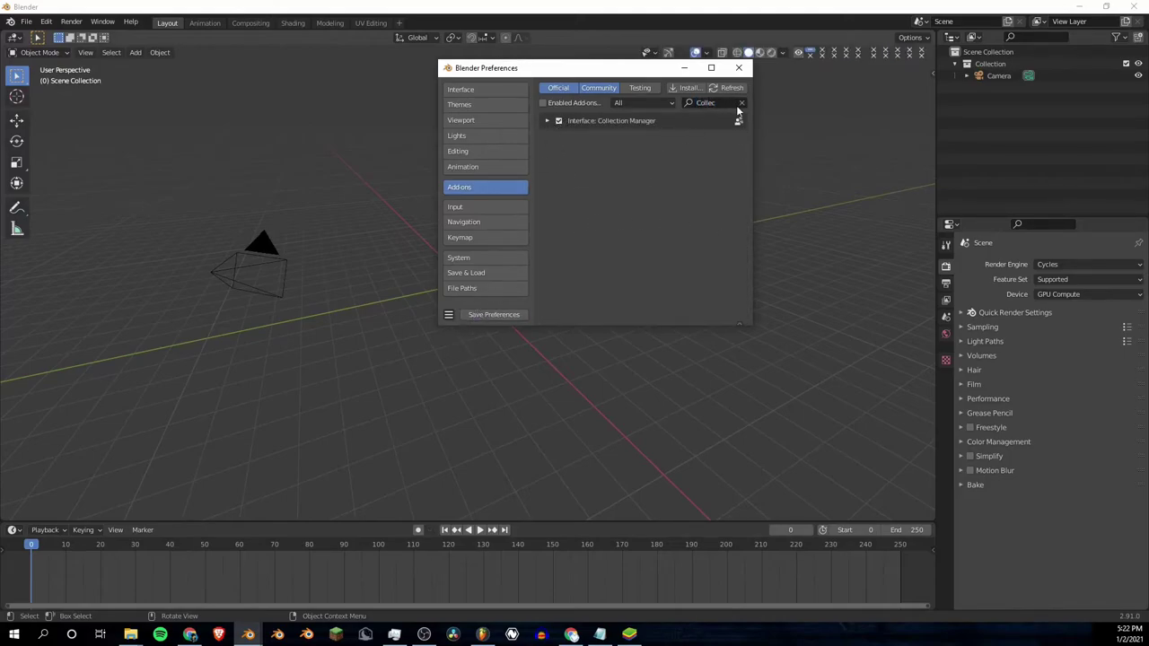
left_click(740, 68)
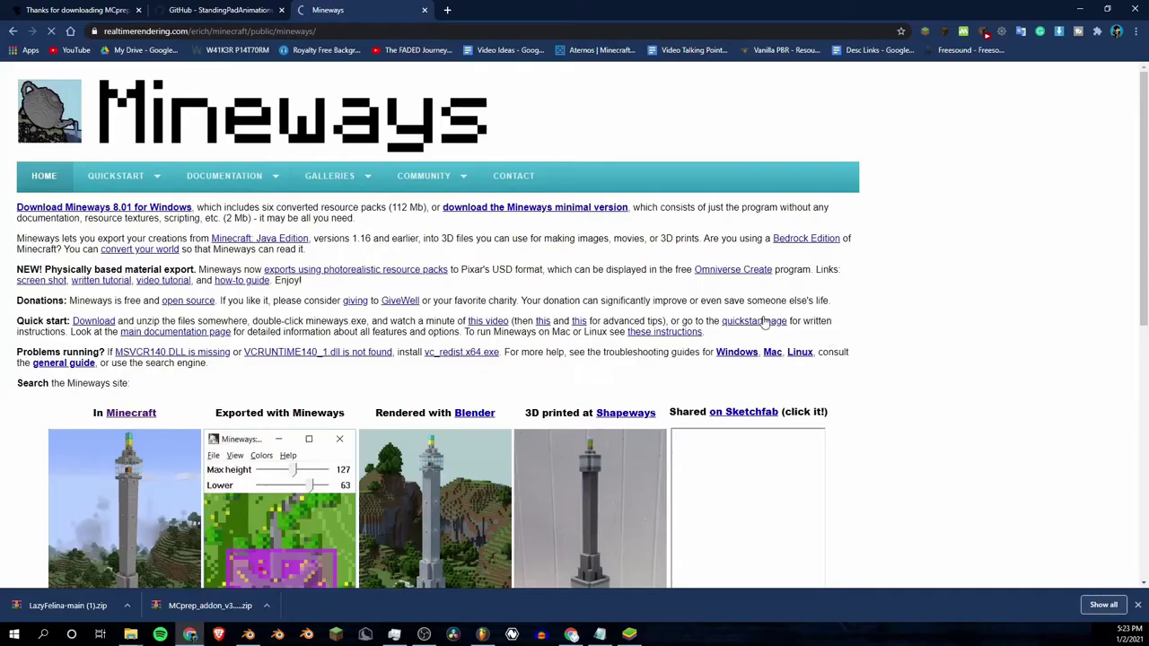
Step: Open jmc2obj.net in a new Chrome tab, then go back to the Mineways tab
left_click(190, 635)
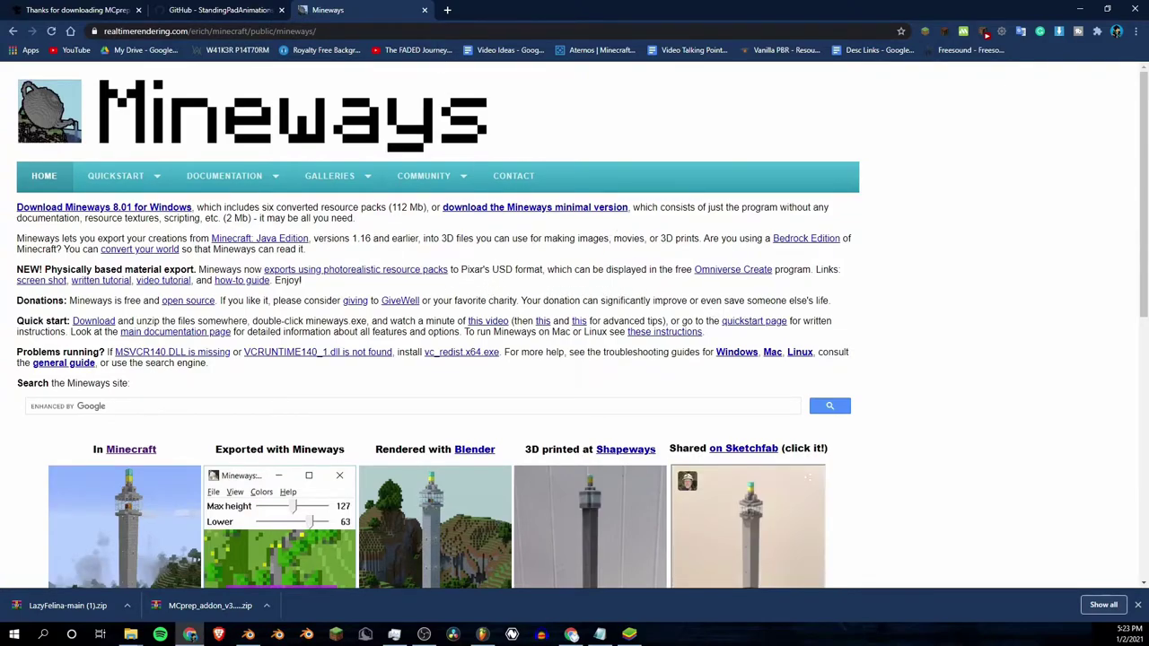
left_click(447, 10)
type("jmc")
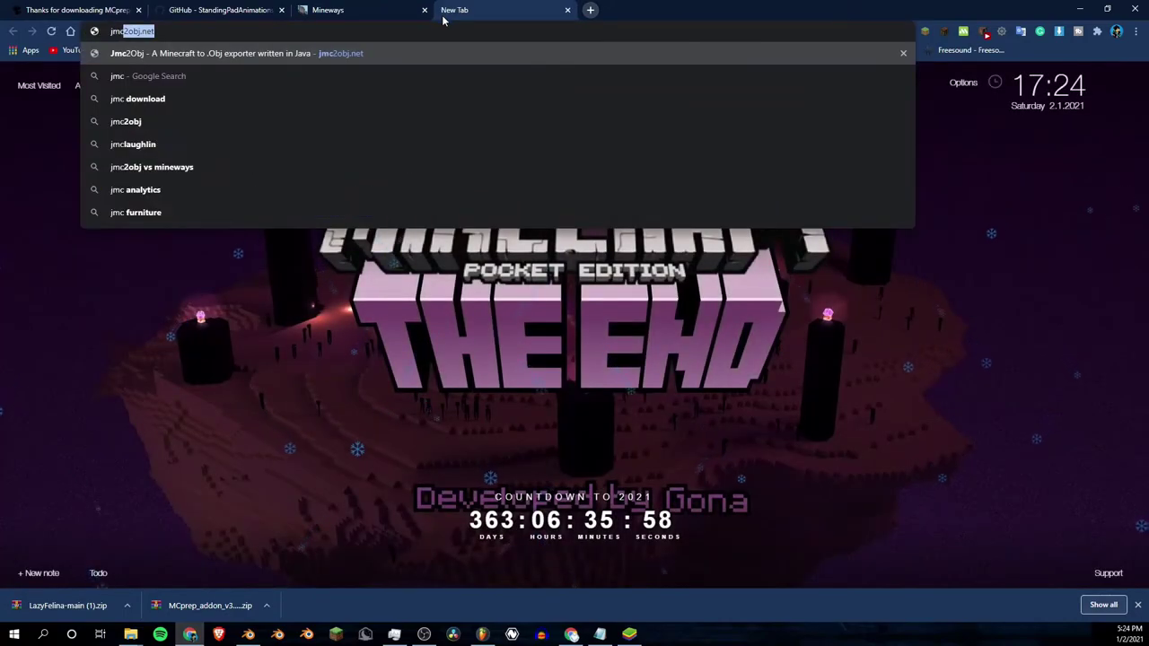
key("Return")
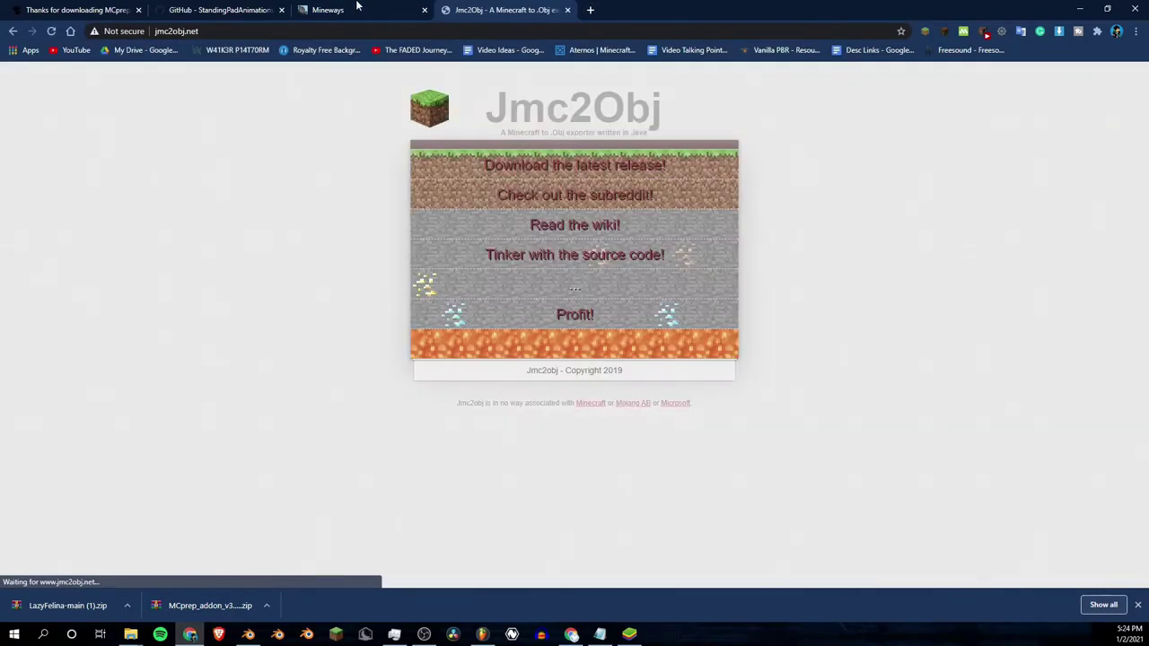
left_click(359, 8)
left_click(446, 9)
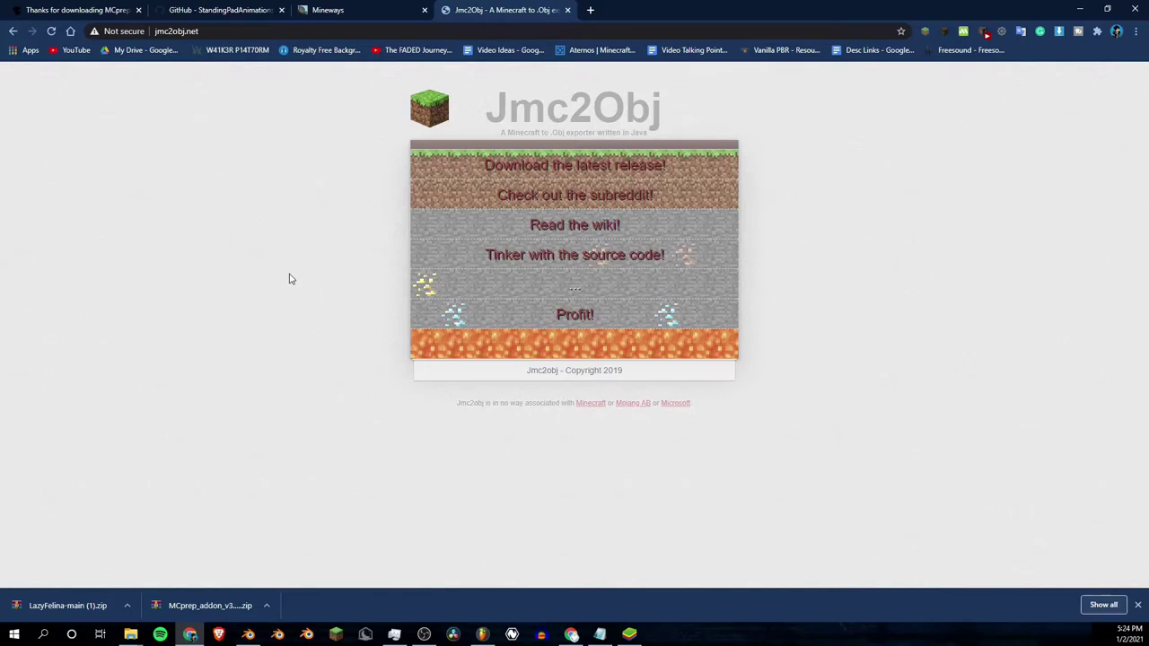
key("ctrl+shift+Tab")
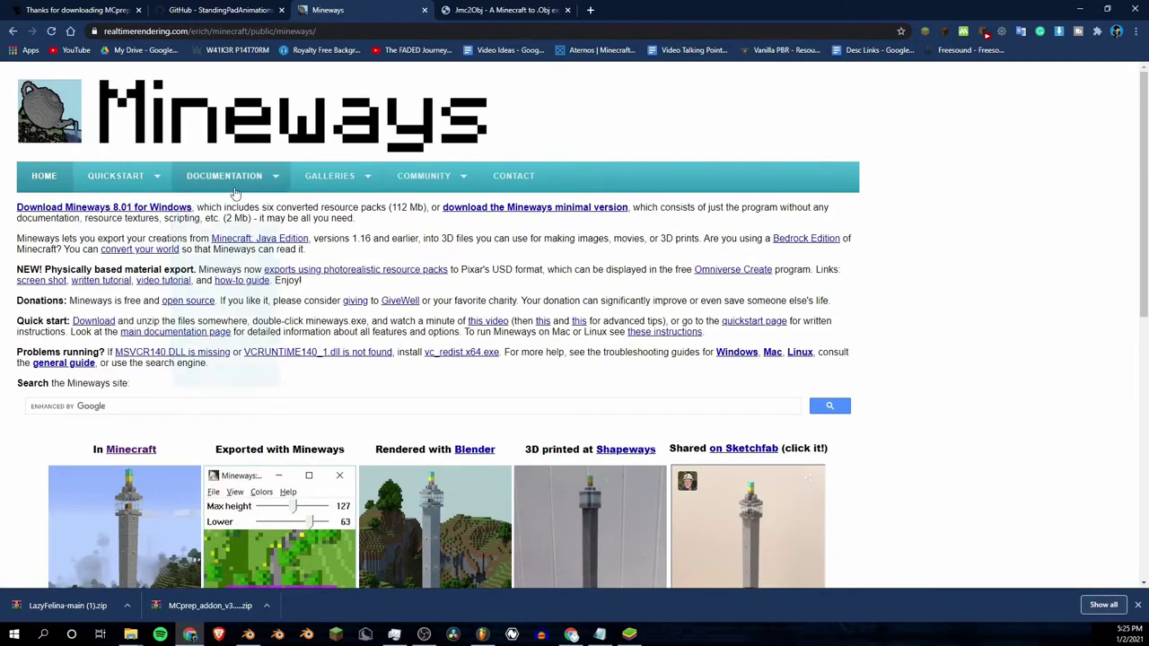
Step: Read the Mineways QuickStart download and setup steps, then return to the Mineways home page
mouse_move(370, 186)
left_click(123, 186)
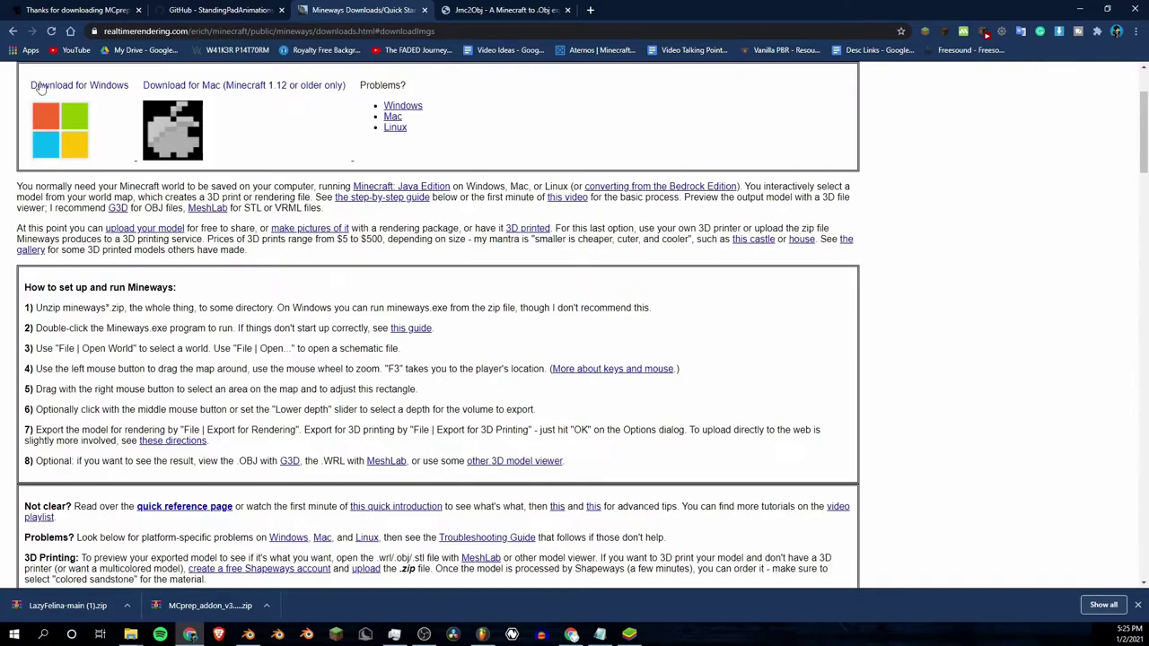
left_click(13, 31)
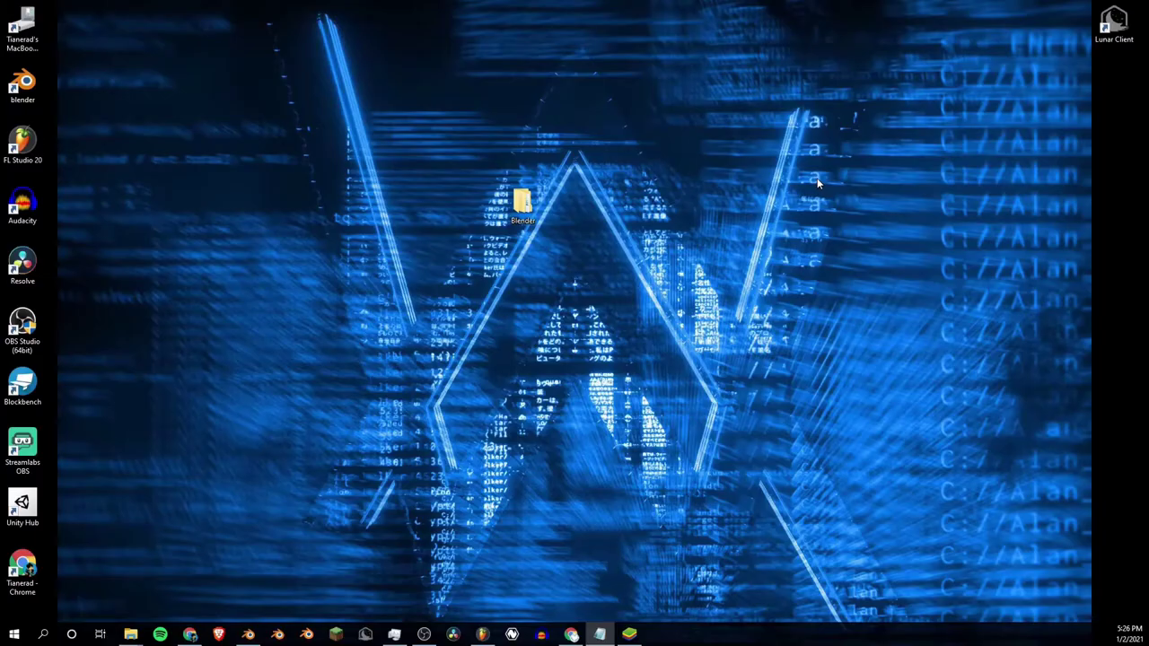
Step: Launch Mineways.exe from the Windows taskbar search
left_click(40, 635)
type("m")
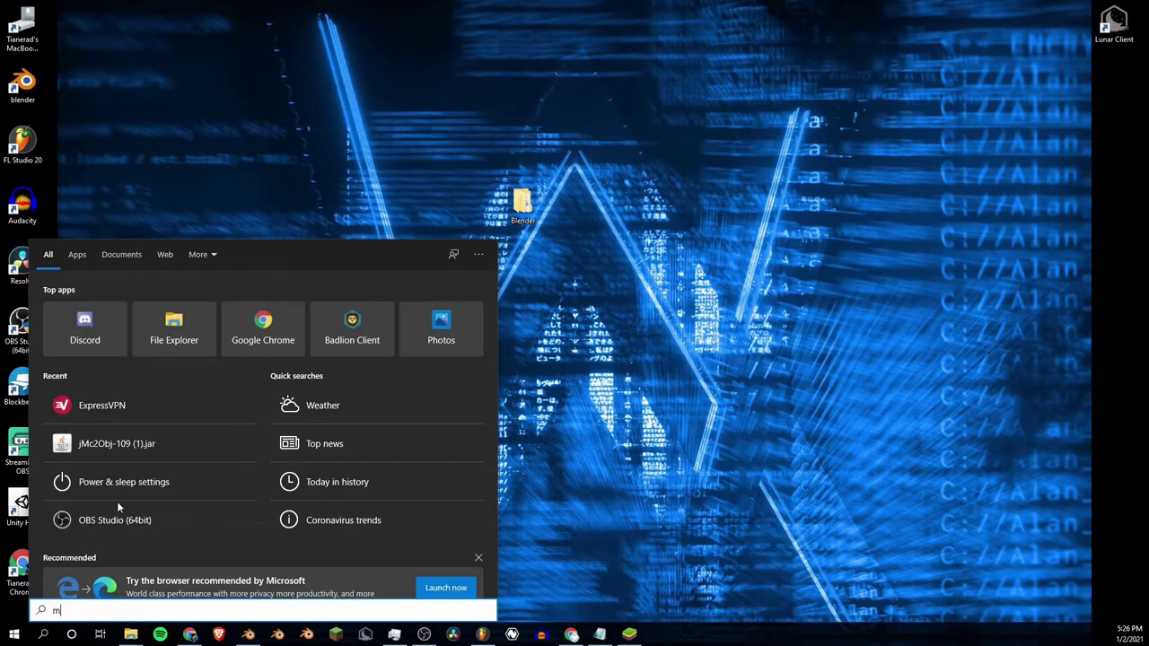
type("inecraft")
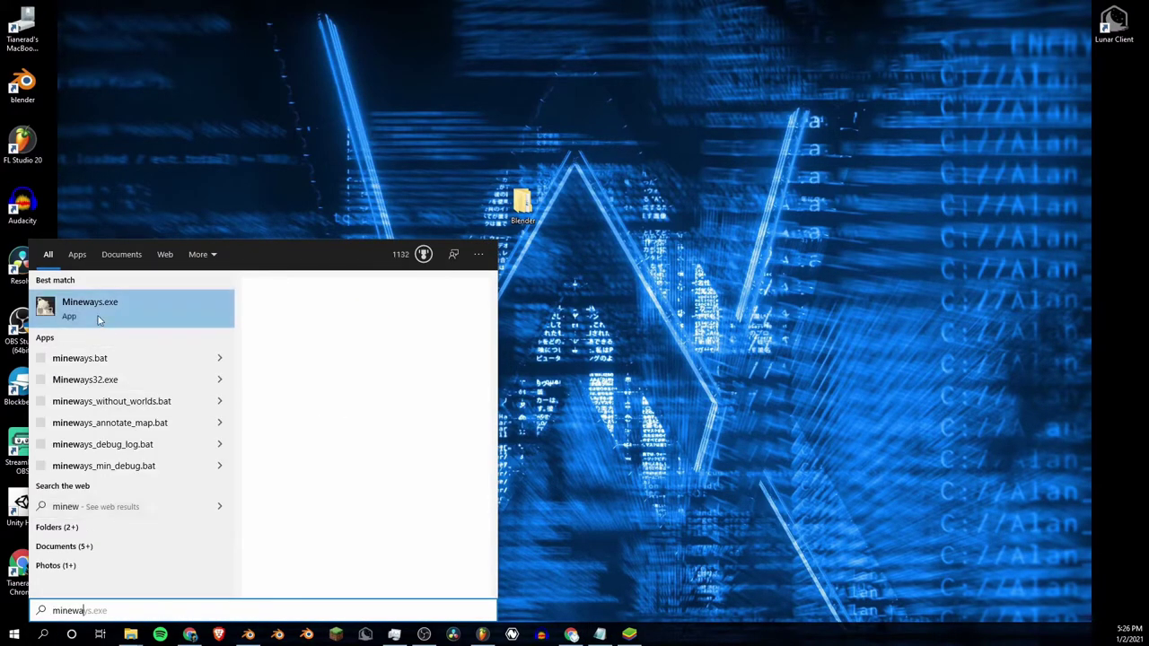
left_click(103, 313)
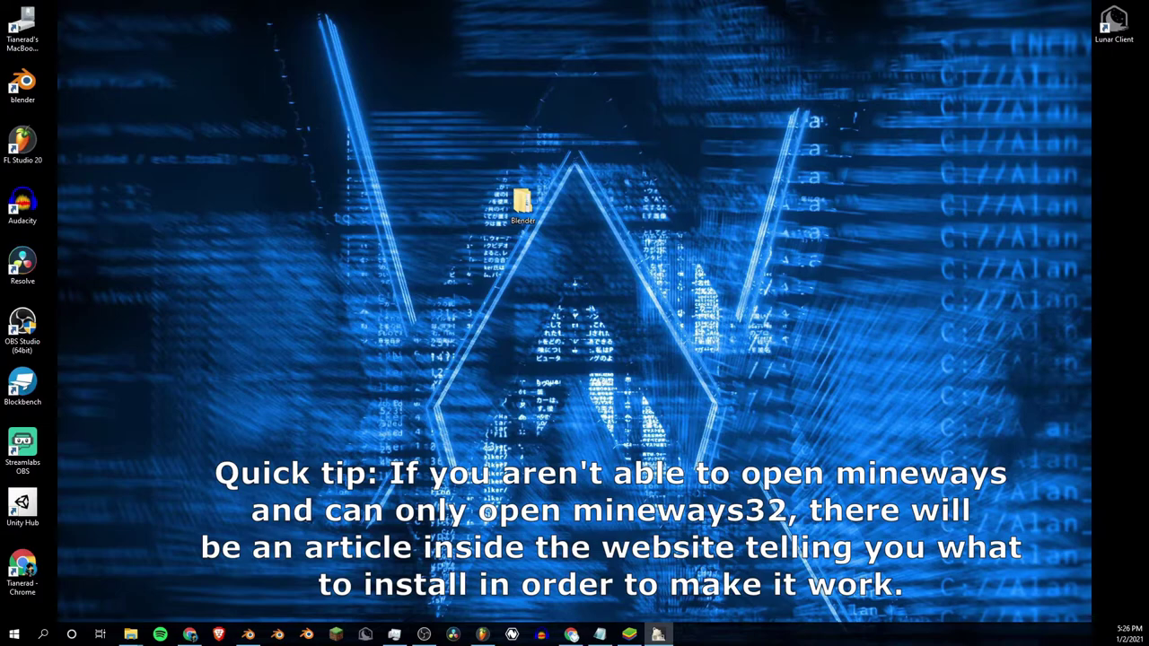
Step: Move and enlarge the Mineways window near the middle of the desktop
left_click_drag(438, 47, 479, 115)
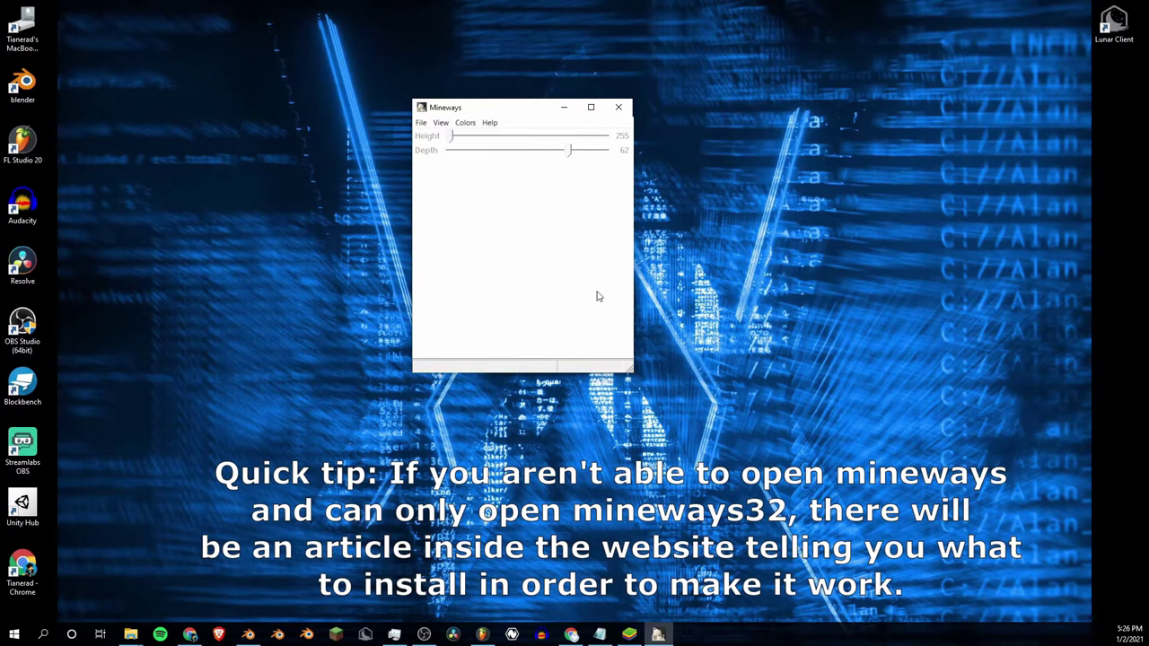
left_click_drag(628, 366, 838, 512)
left_click_drag(637, 110, 592, 107)
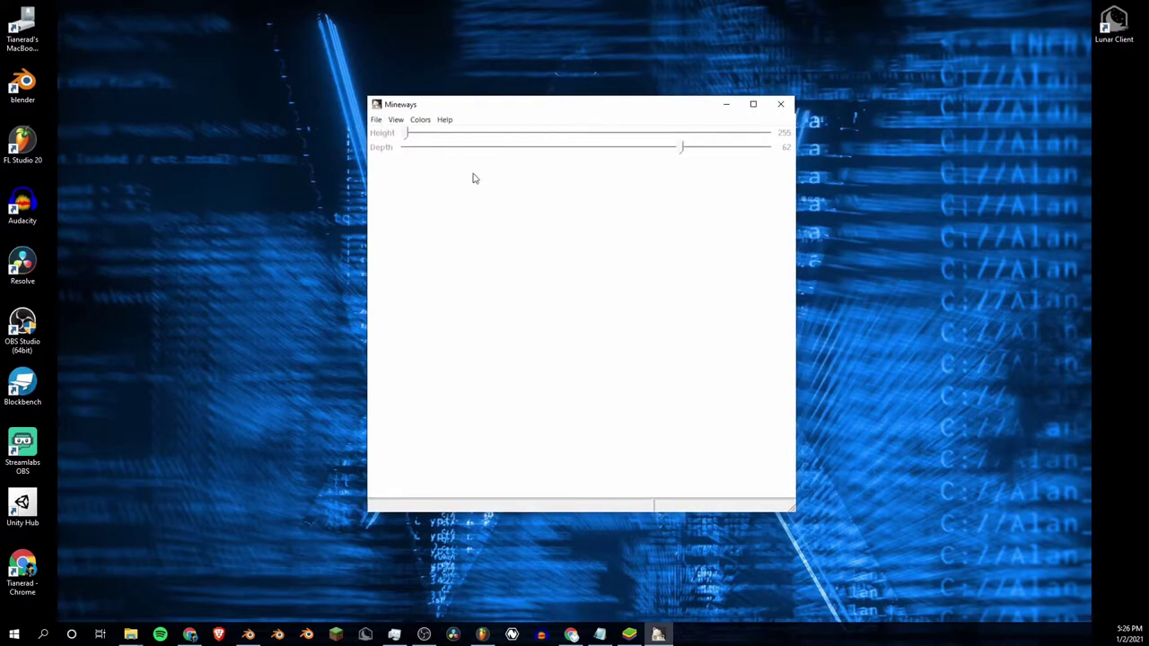
Step: Load Alex and Steve World, then Starlight World, from the saved worlds list
left_click(375, 120)
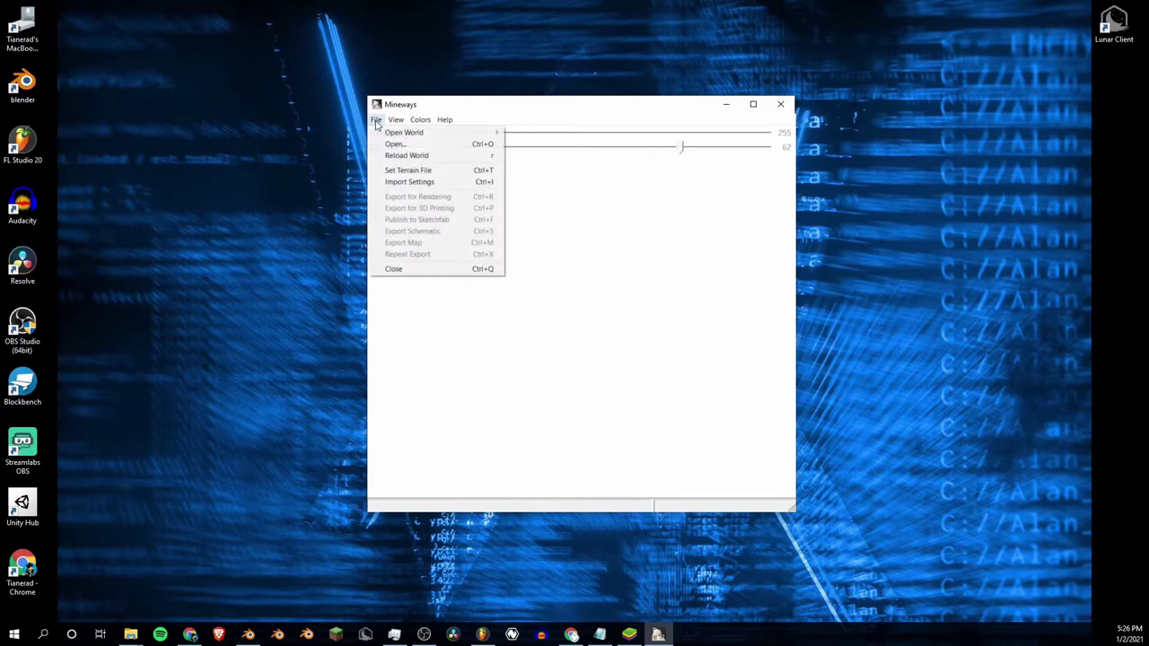
mouse_move(463, 134)
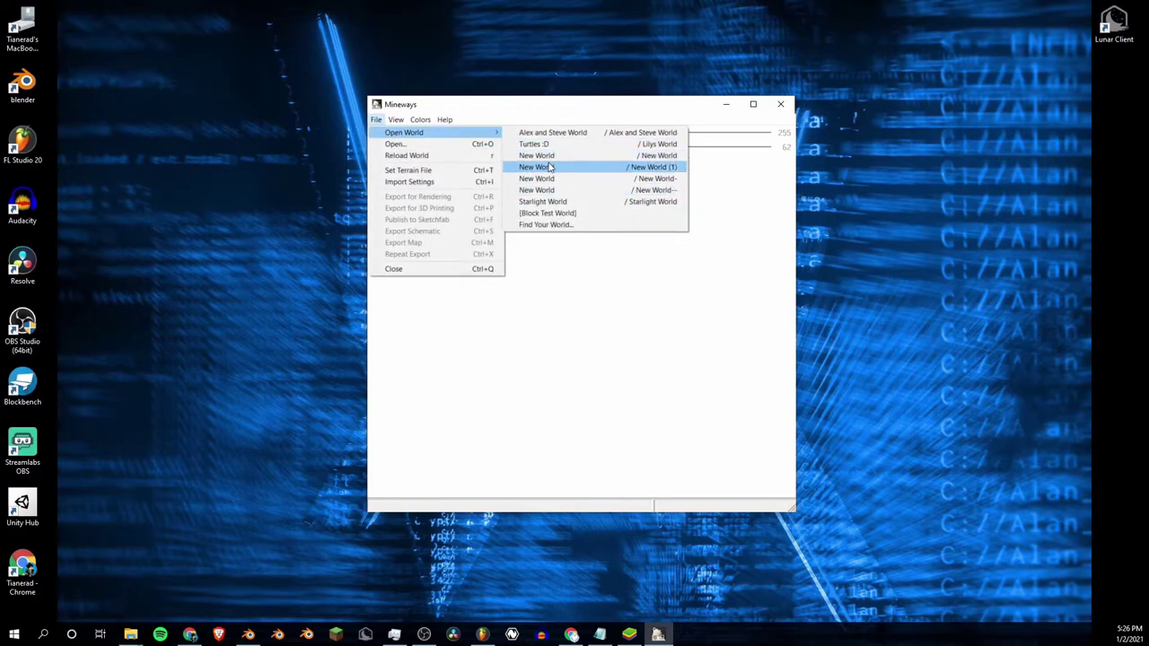
left_click(538, 135)
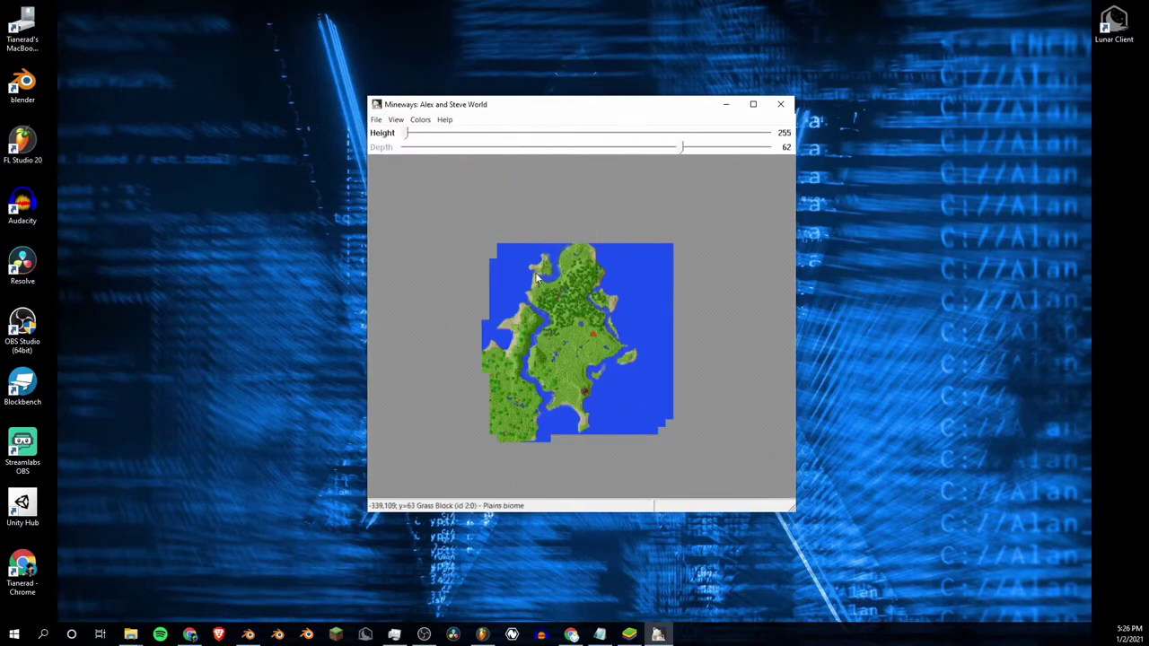
scroll(626, 316, "up", 3)
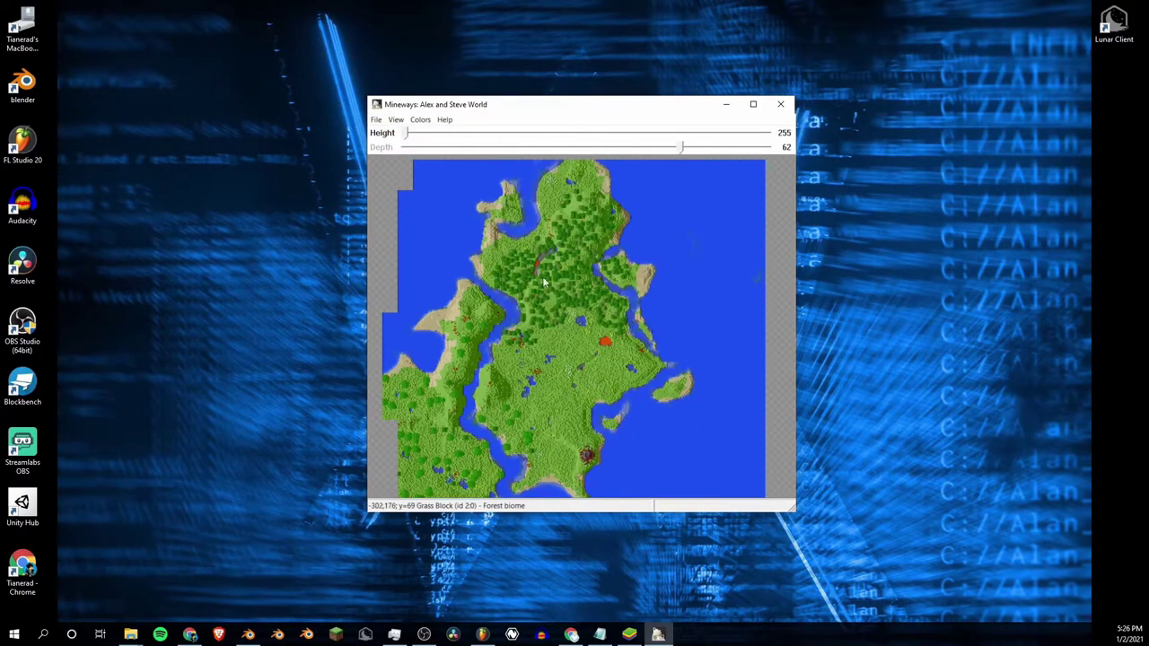
scroll(536, 254, "down", 3)
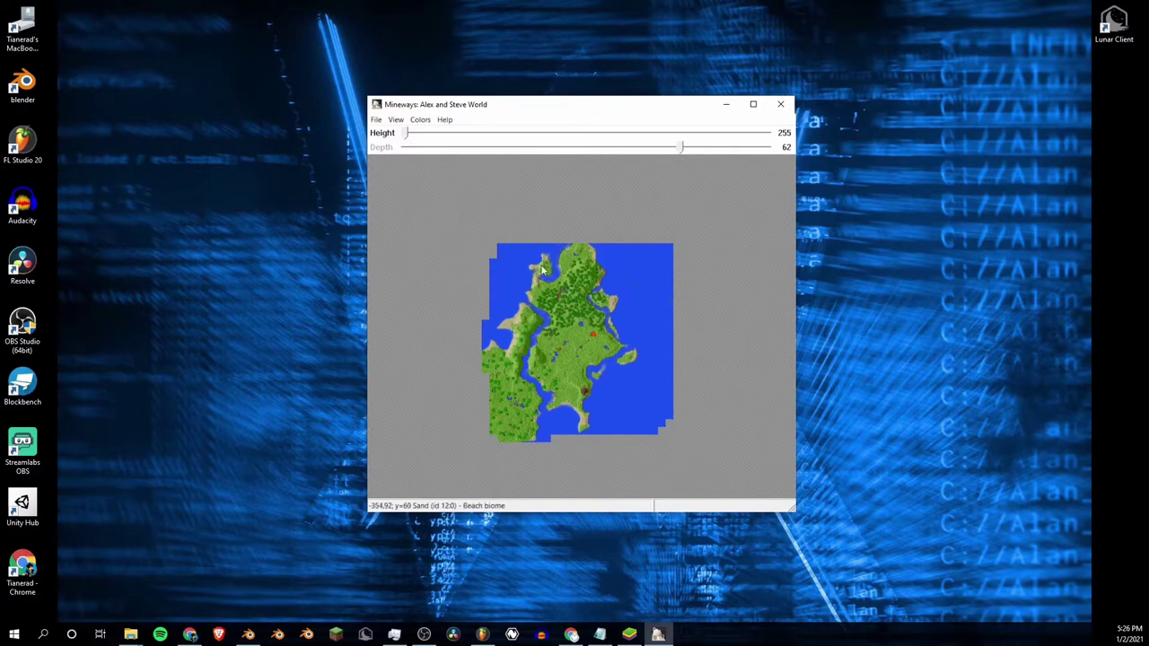
scroll(539, 292, "up", 3)
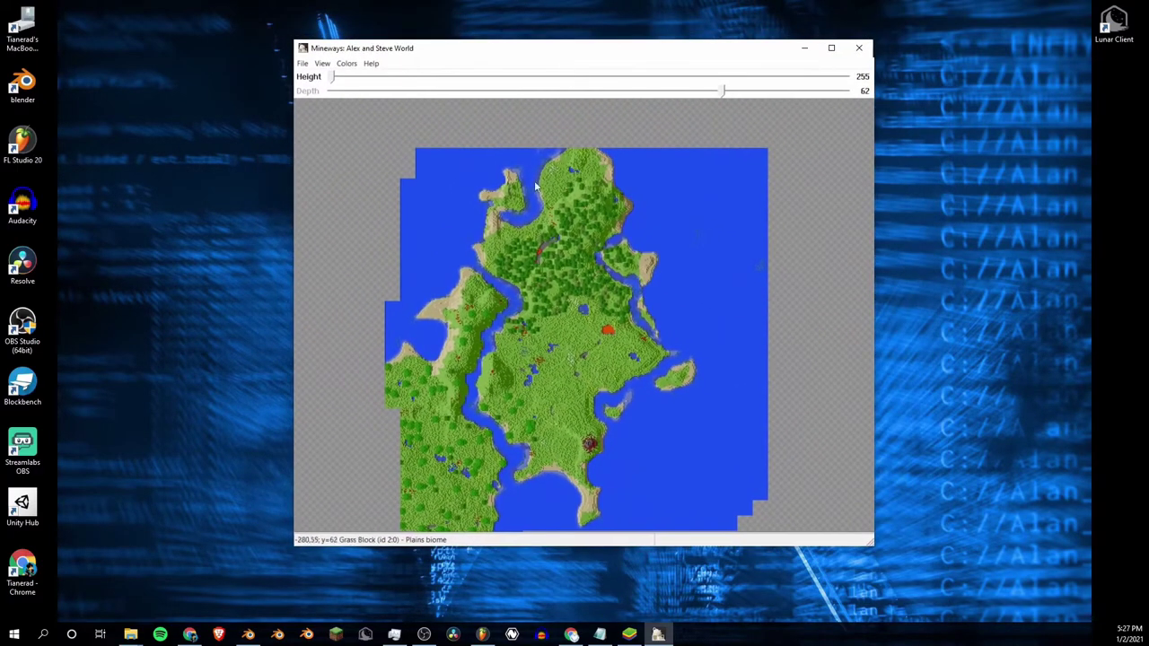
left_click(303, 62)
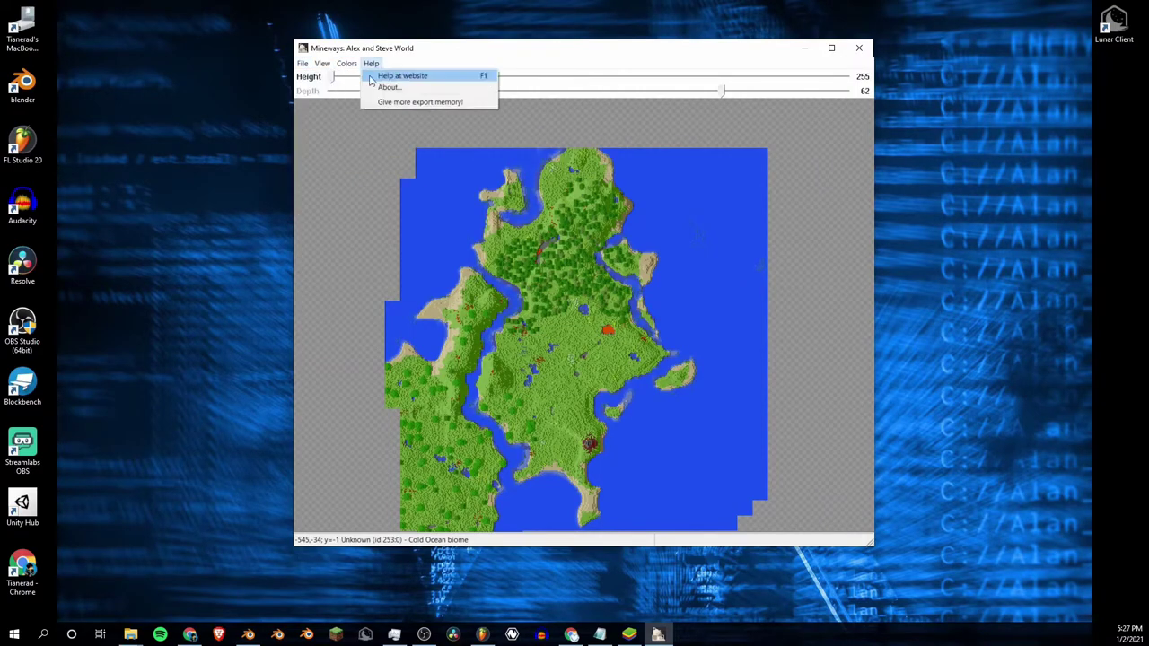
mouse_move(395, 76)
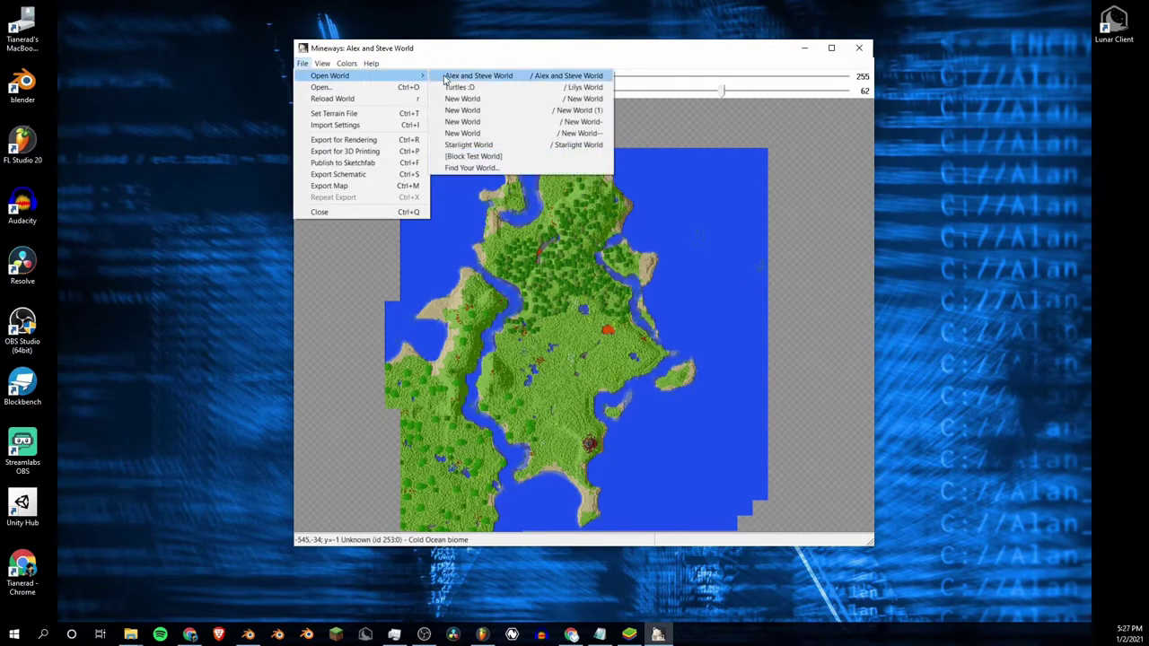
left_click(475, 147)
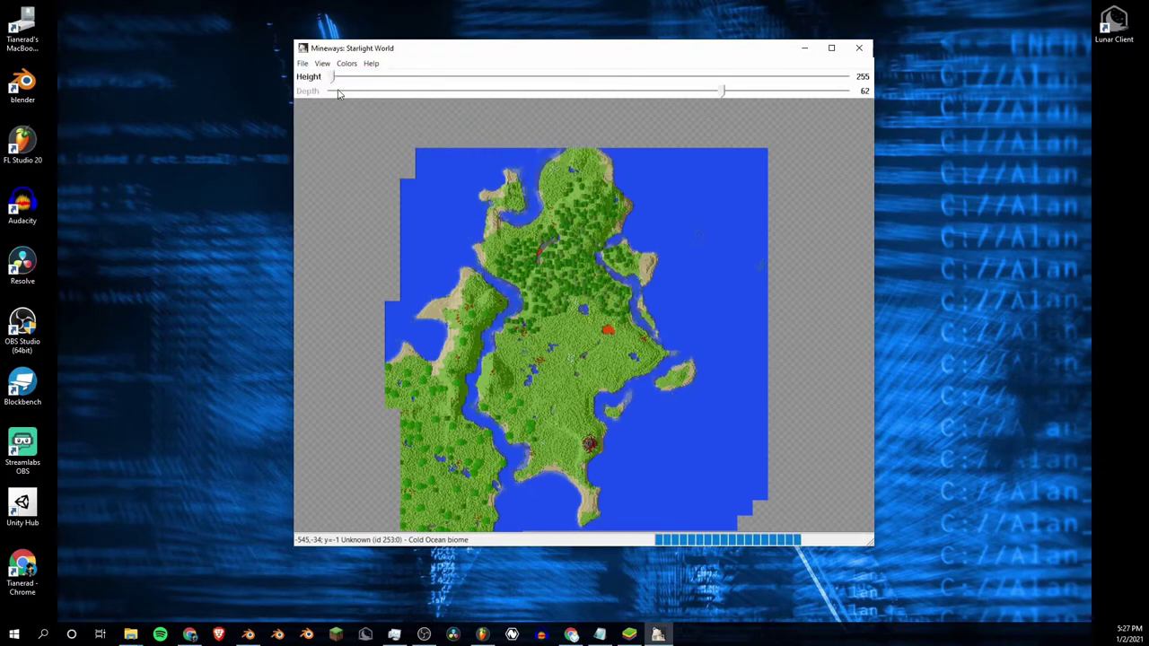
Step: Load New World- from the saved worlds list, then close the menu
left_click(303, 63)
mouse_move(327, 79)
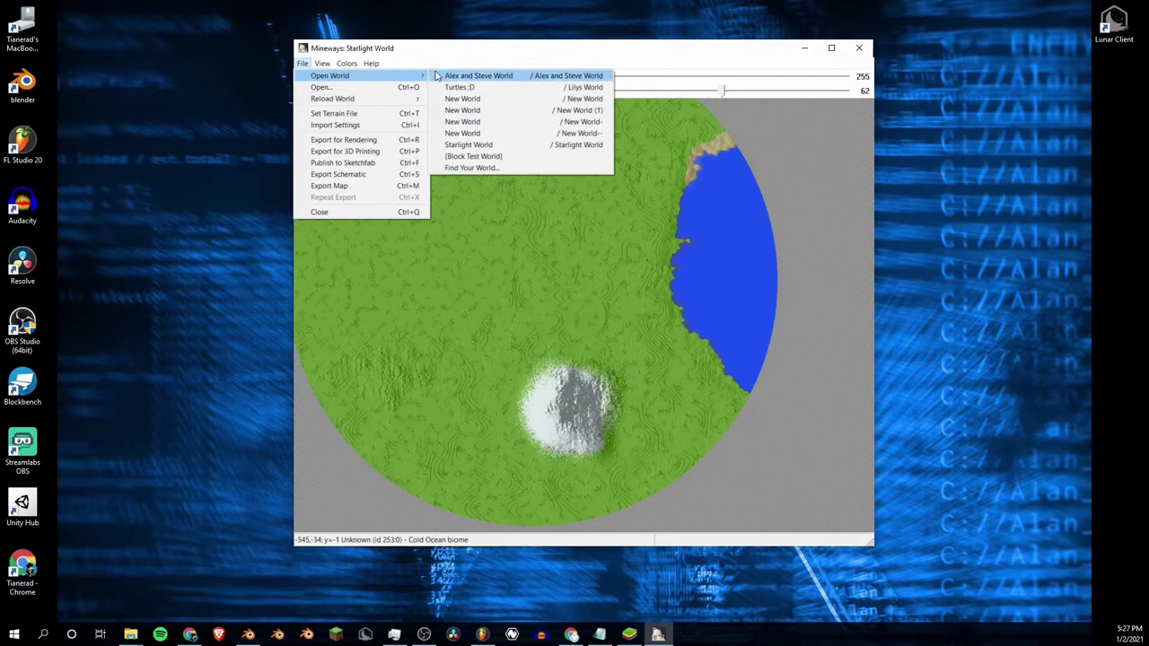
left_click(462, 121)
left_click(303, 62)
mouse_move(312, 79)
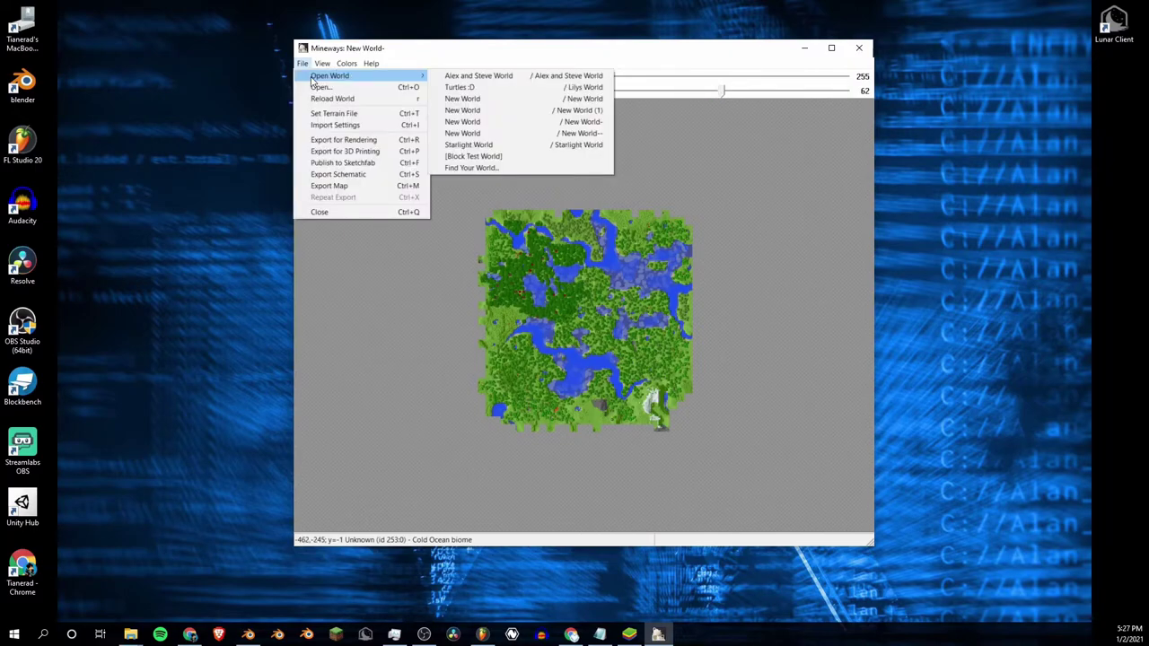
left_click(438, 48)
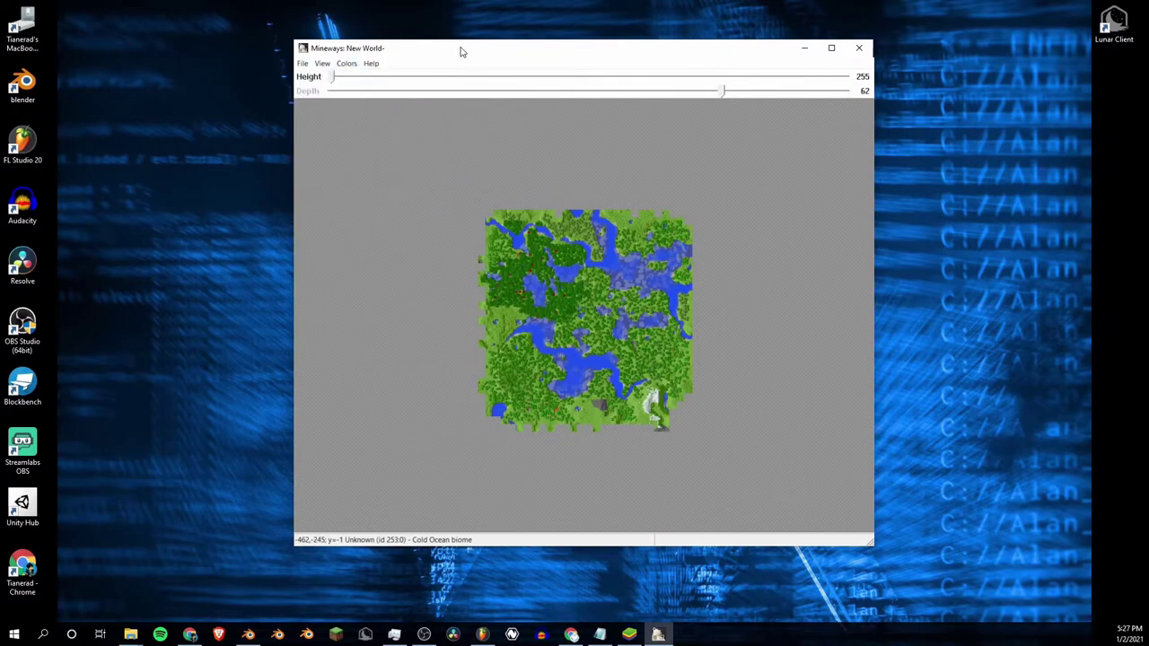
key("alt+f")
key("Escape")
Step: Open level.dat from the Desktop's Starlight Trilogy World folder through File > Open
left_click(304, 64)
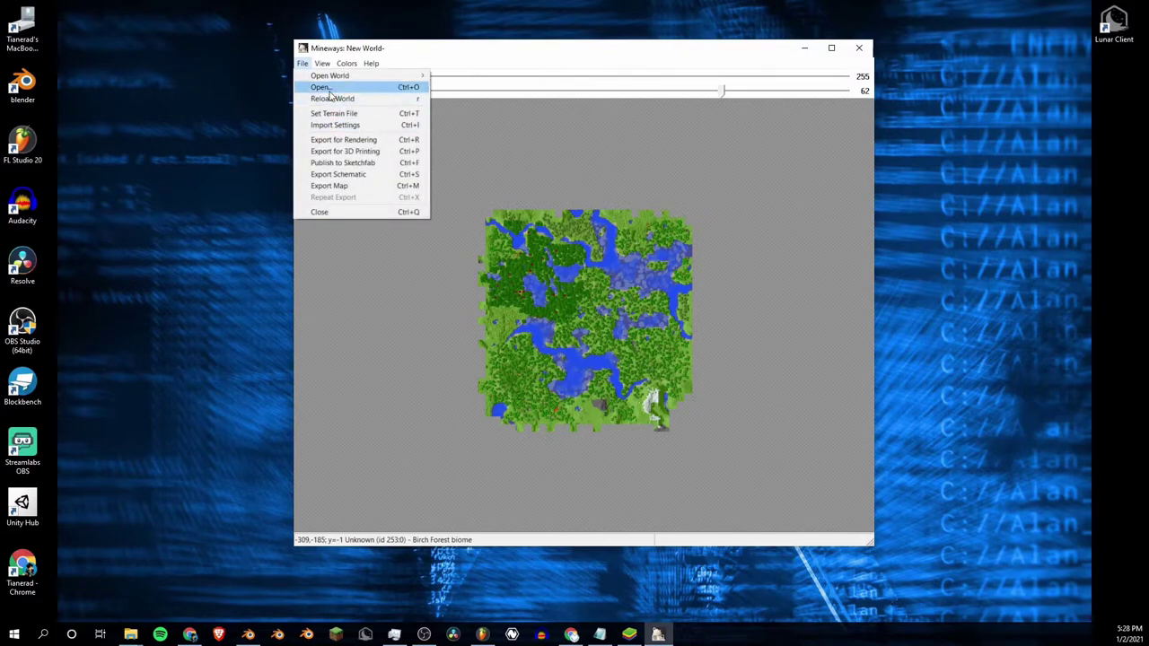
left_click(328, 89)
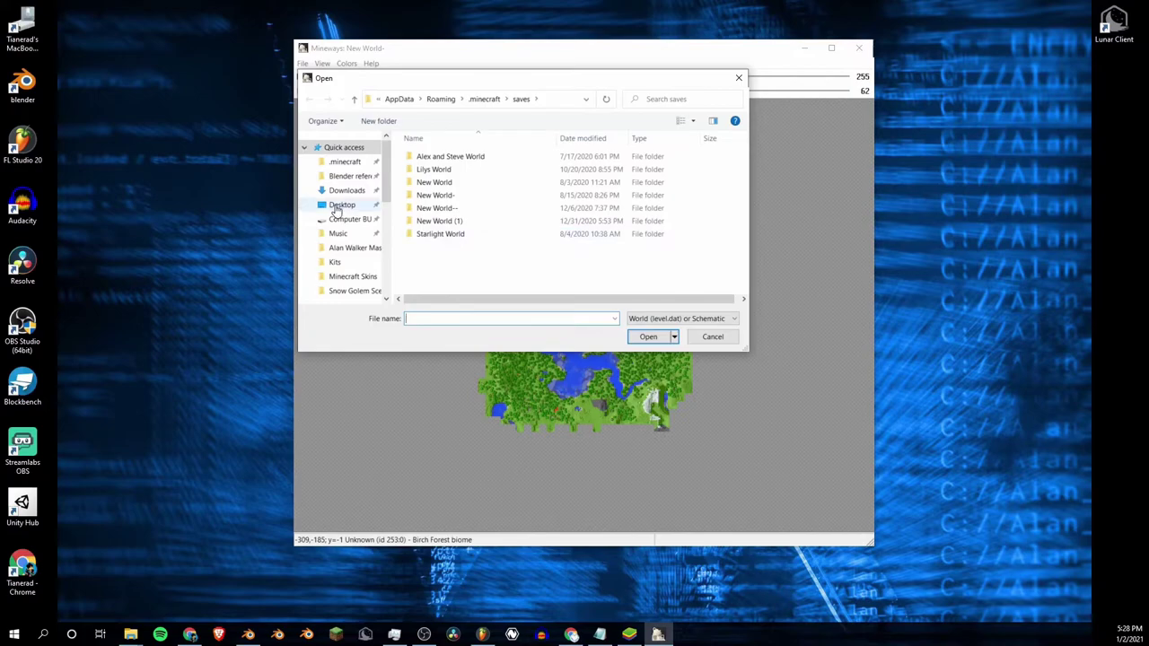
left_click(339, 206)
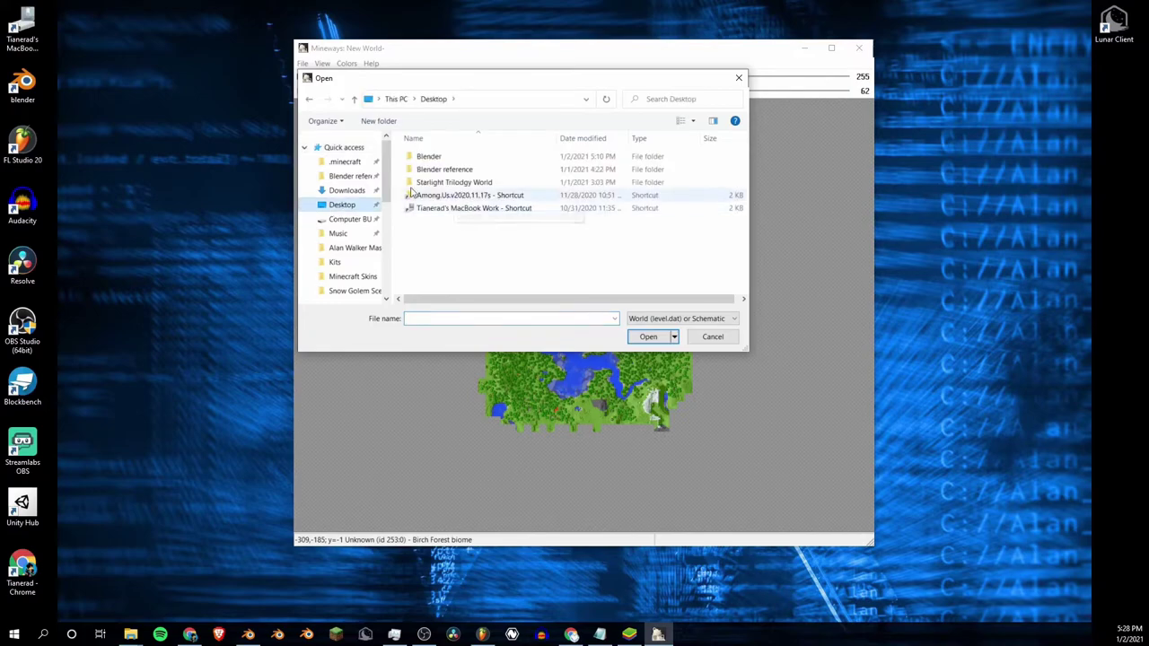
double_click(456, 184)
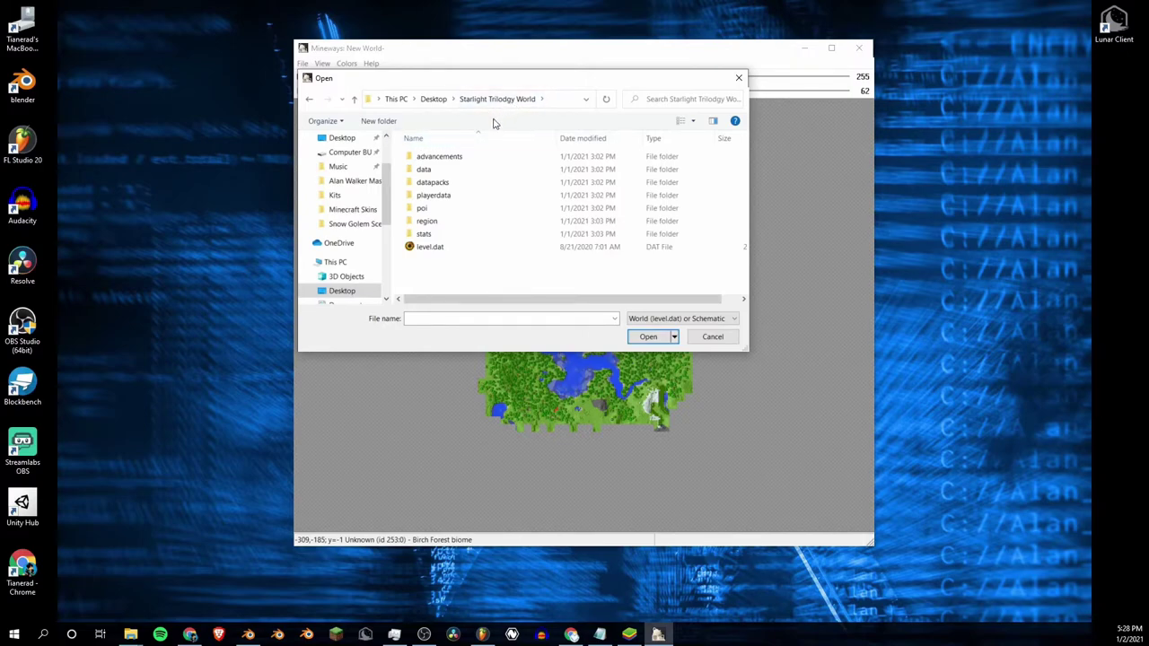
key("alt+Up")
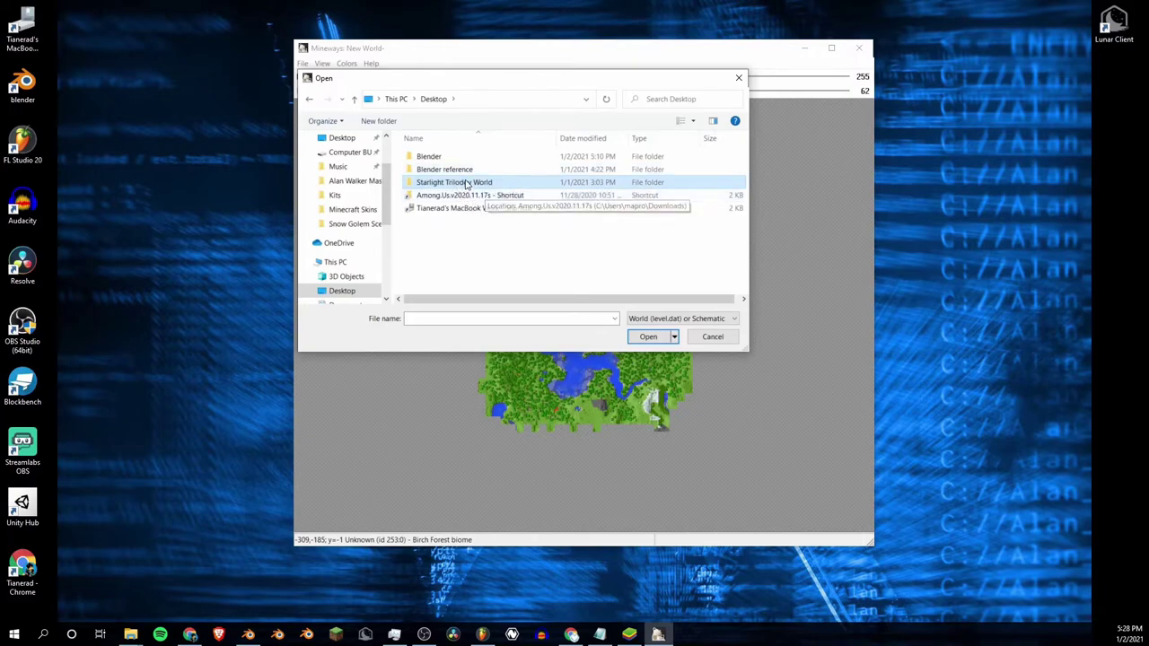
double_click(465, 184)
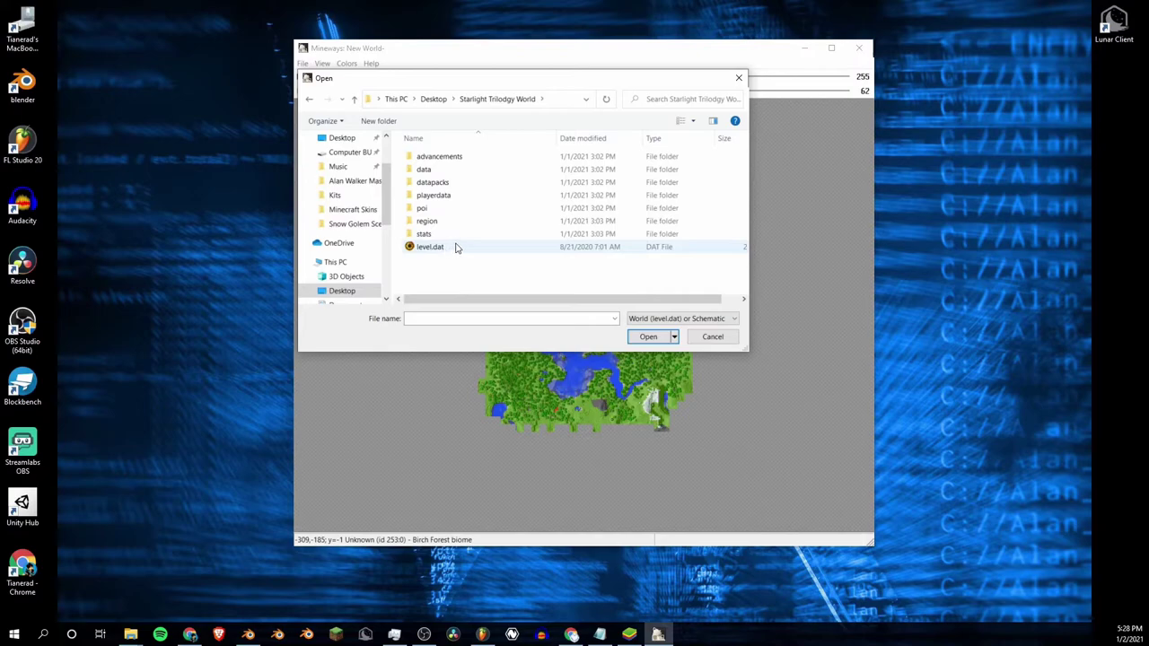
left_click(432, 101)
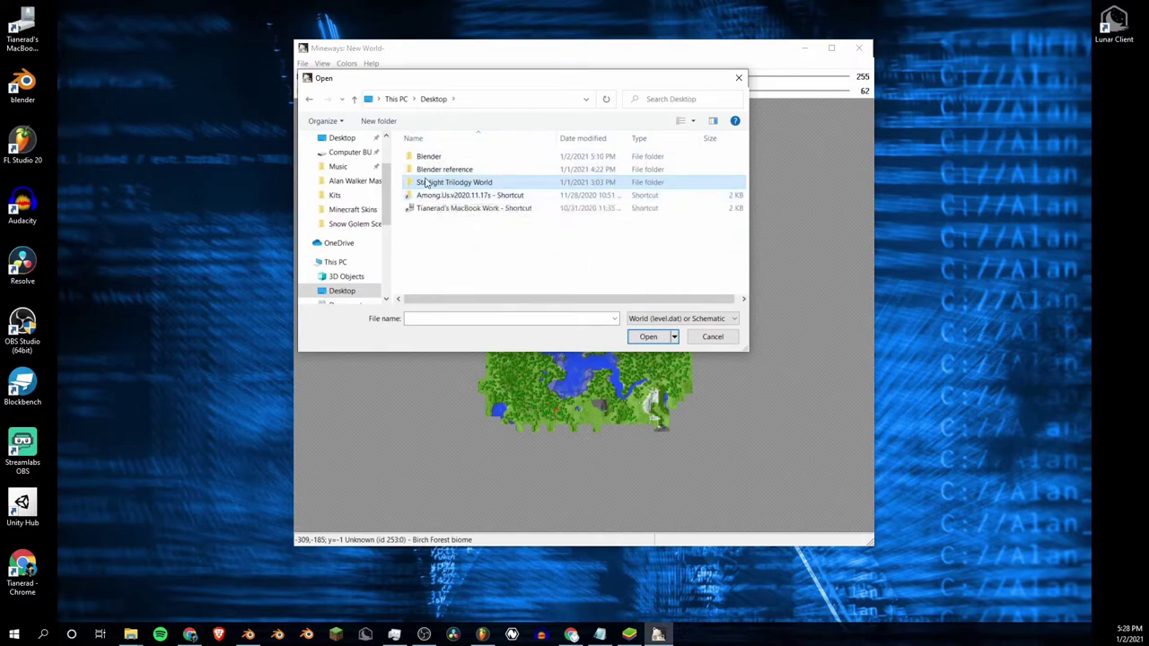
double_click(427, 185)
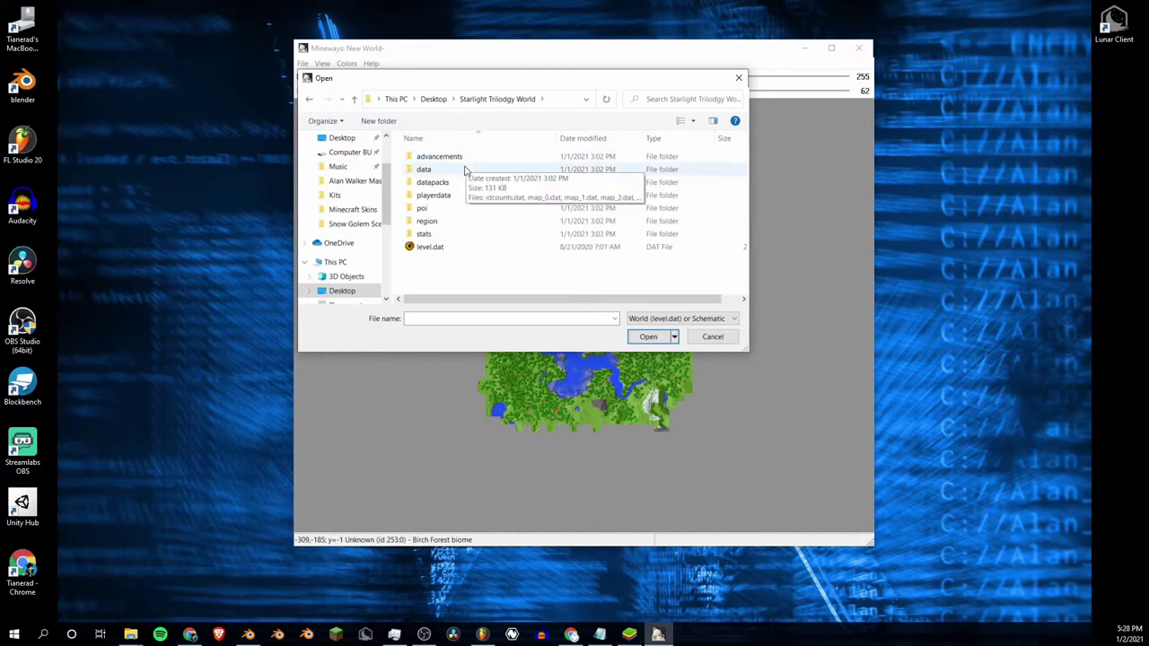
double_click(429, 248)
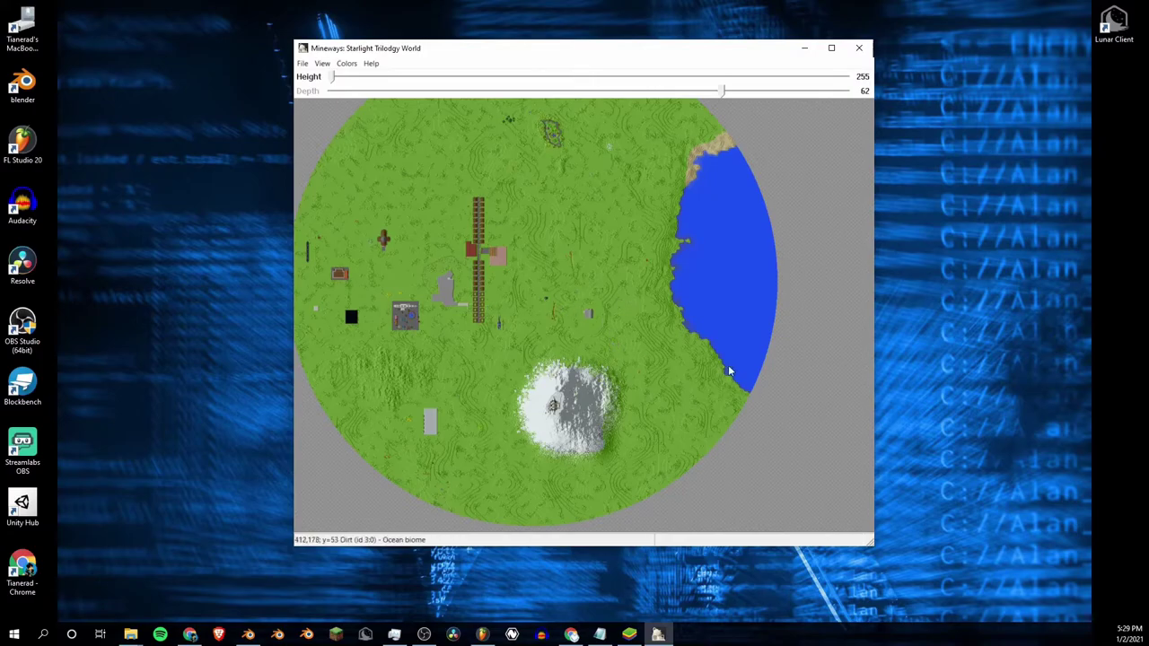
Step: Zoom and pan the map toward the snowy hill
scroll(588, 299, "up", 2)
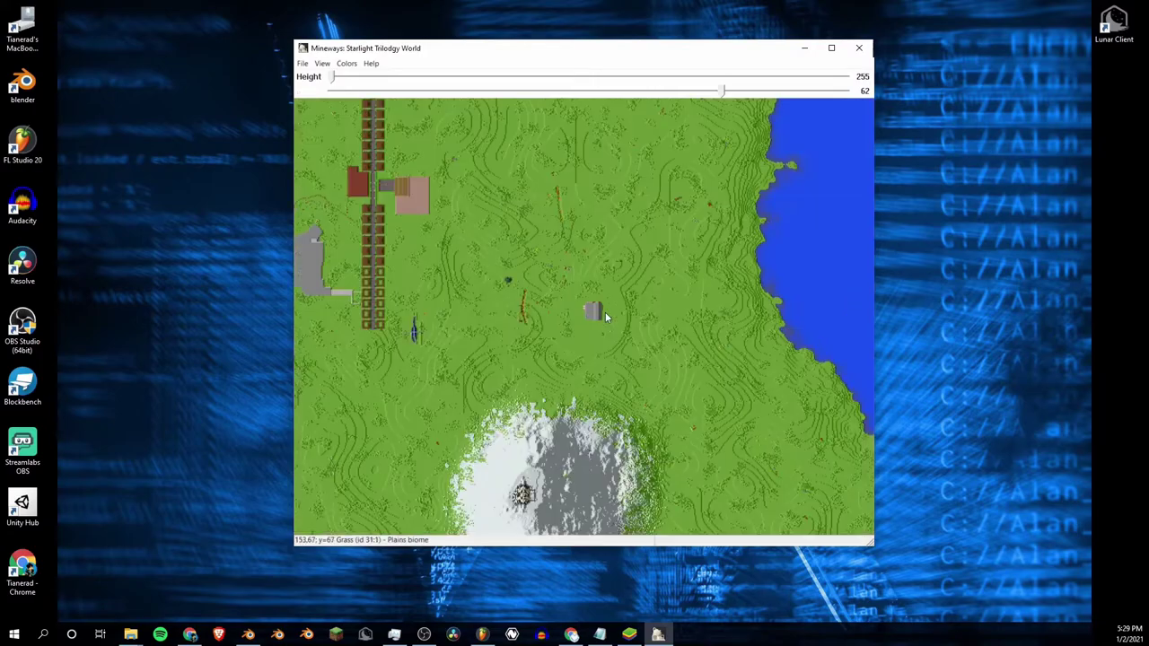
left_click_drag(605, 312, 631, 246)
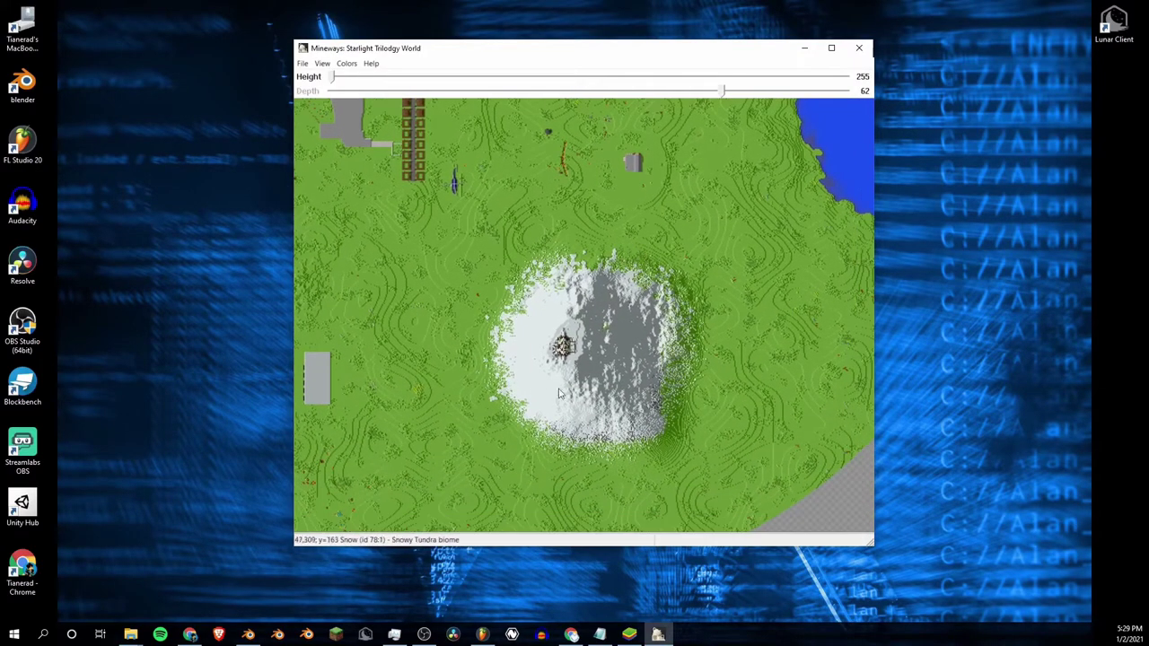
scroll(581, 358, "up", 1)
left_click_drag(581, 358, 613, 329)
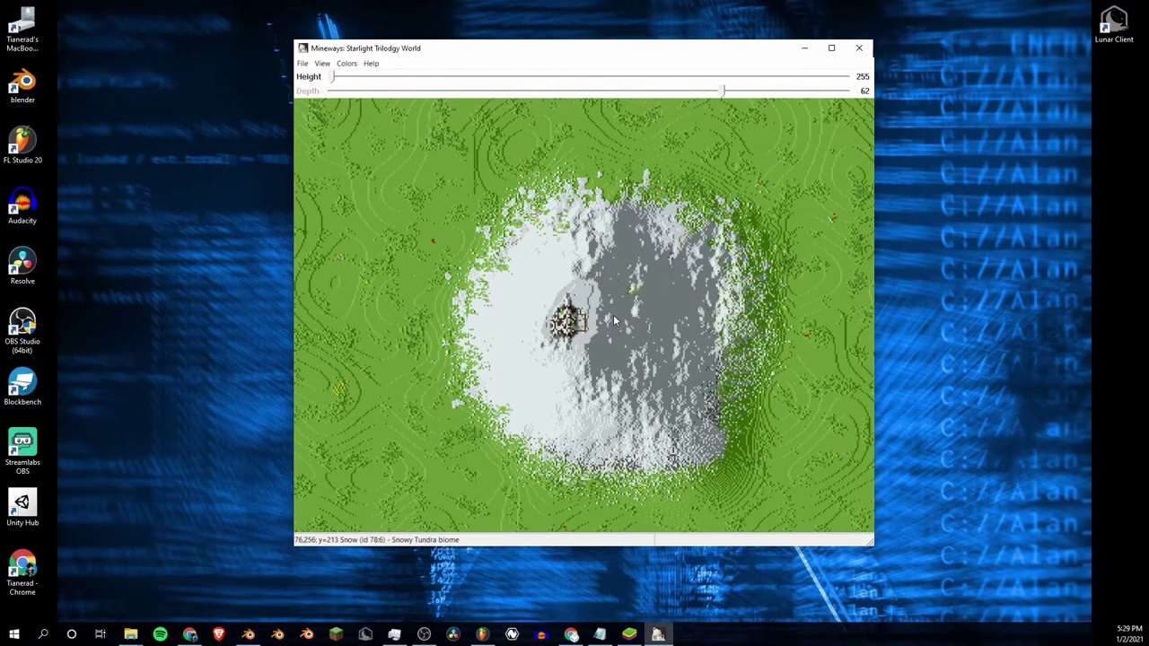
scroll(641, 316, "down", 1)
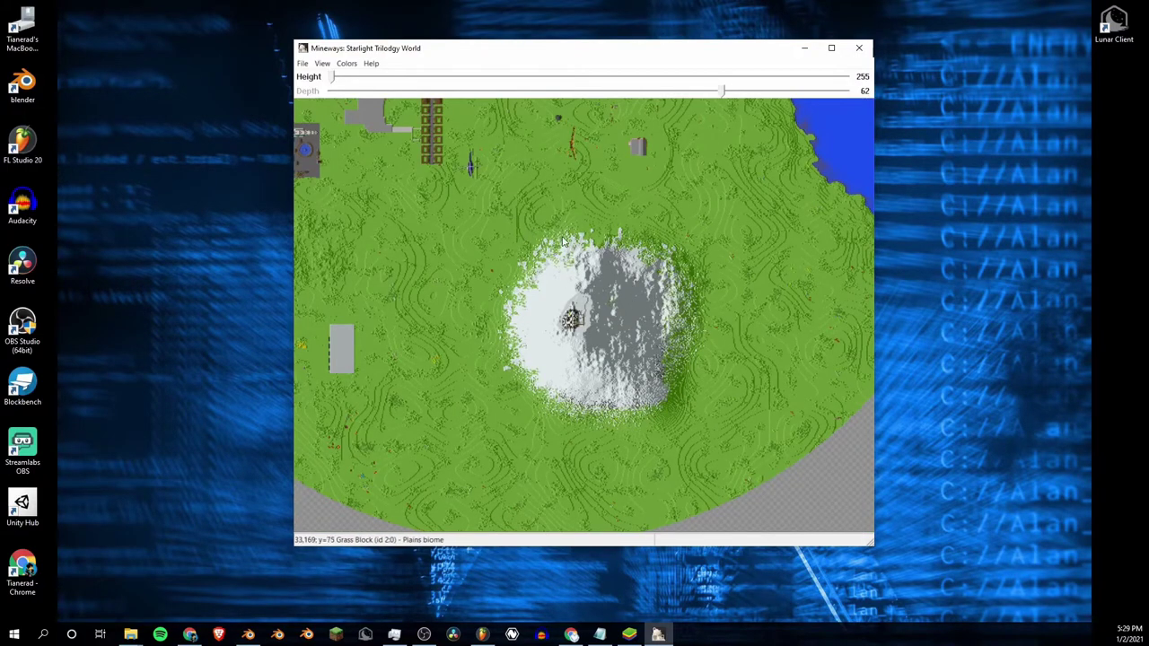
scroll(567, 241, "down", 1)
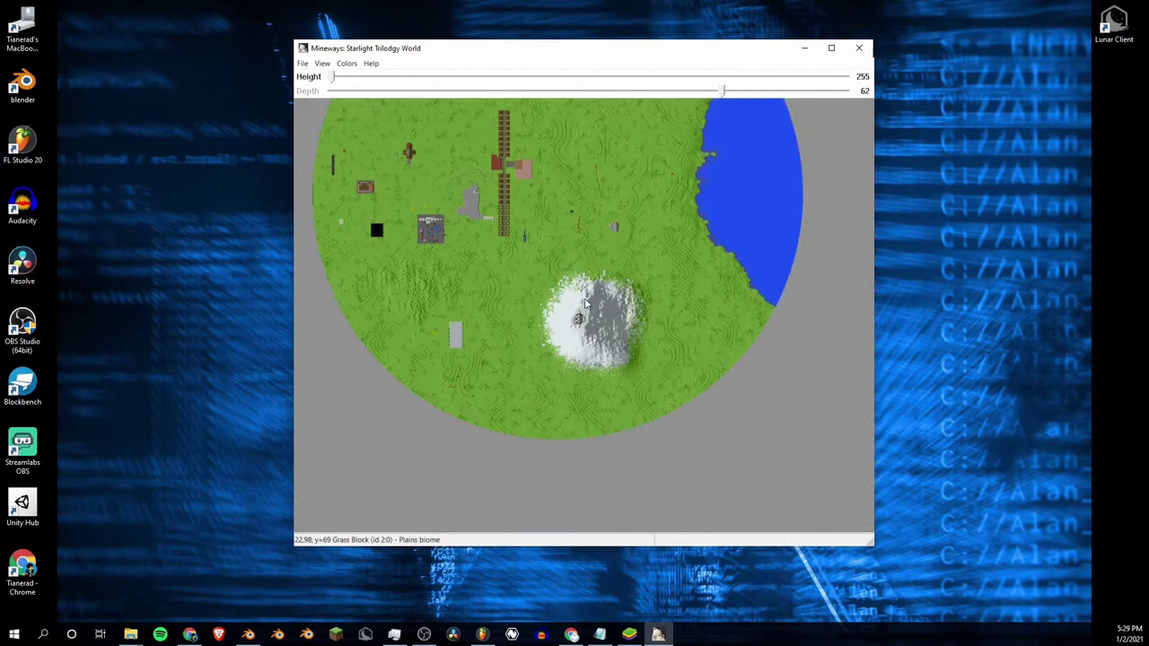
key("Up")
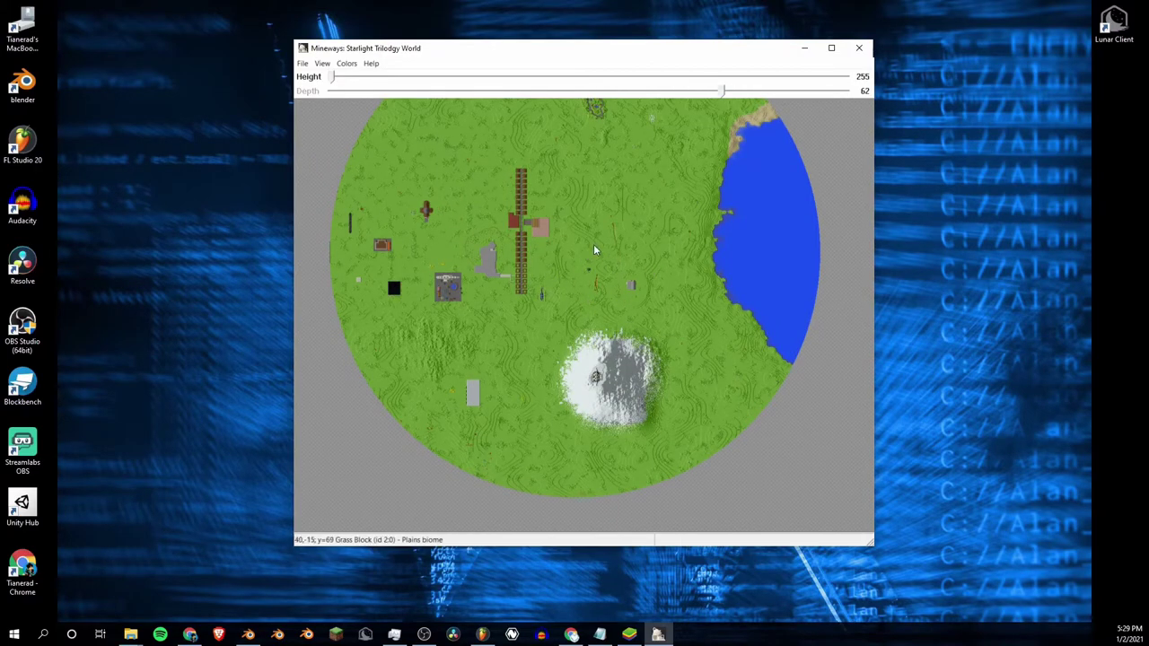
Step: Zoom in and recentre the map on the snowy tundra hill
scroll(593, 248, "up", 2)
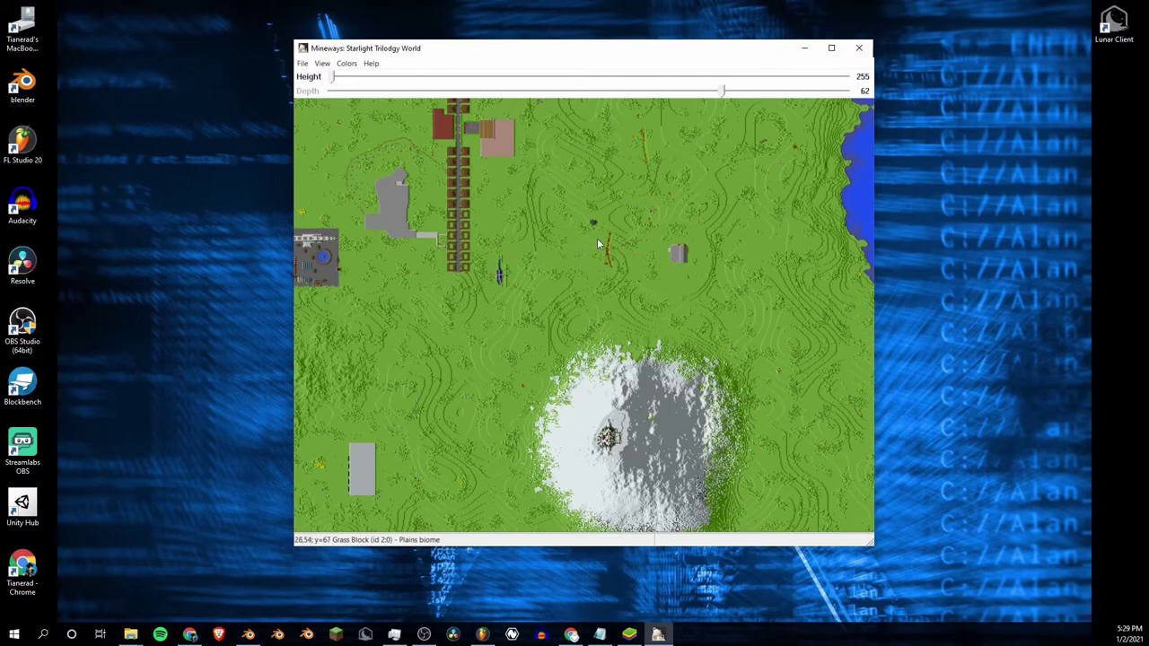
left_click_drag(621, 209, 462, 197)
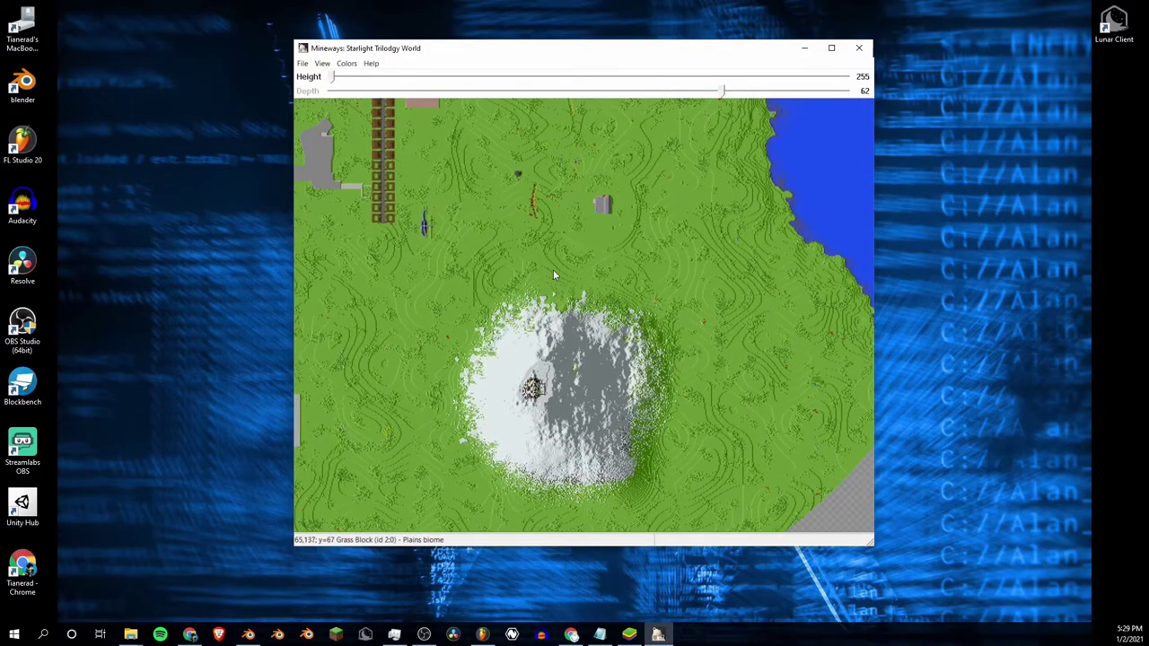
scroll(559, 285, "up", 3)
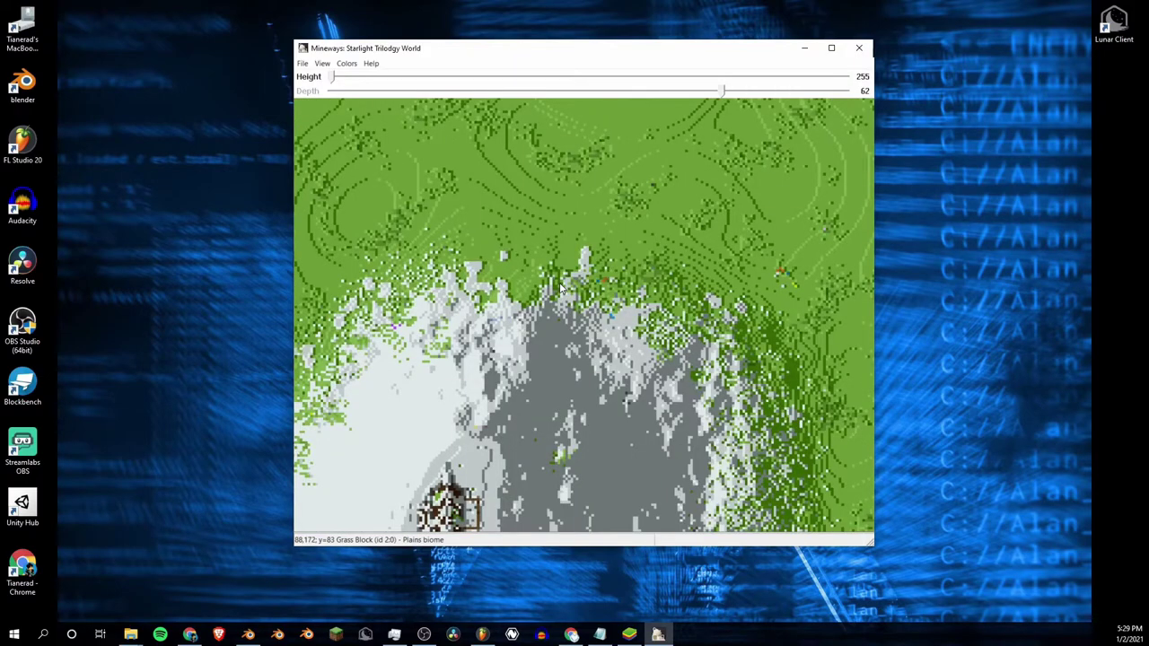
scroll(560, 285, "down", 4)
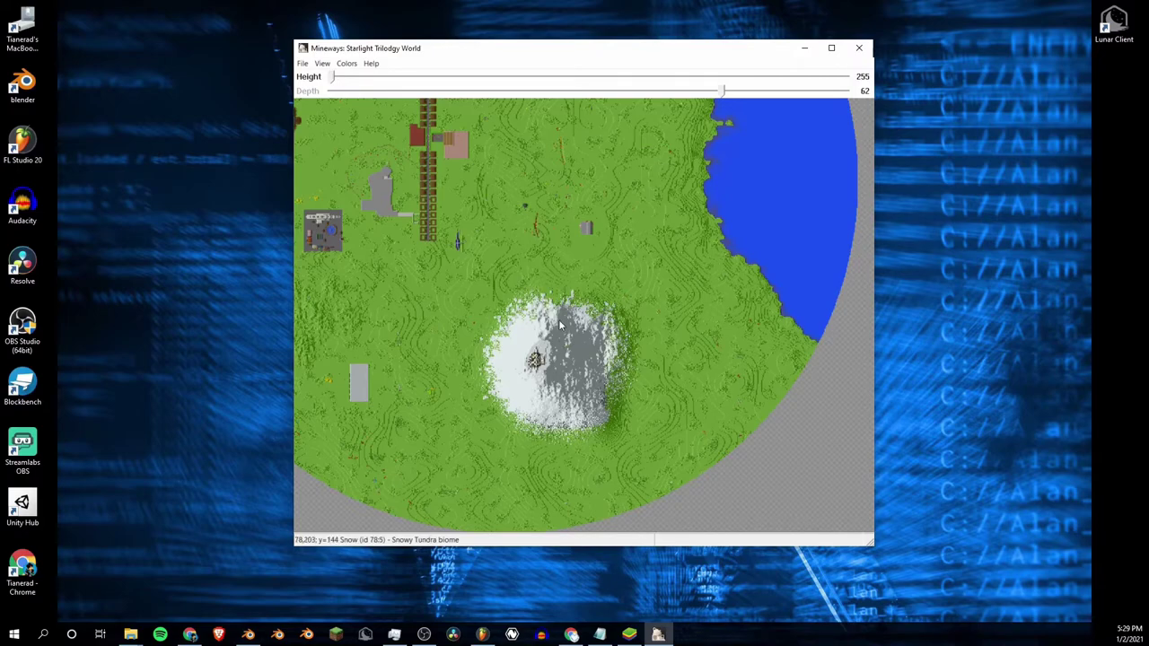
left_click_drag(577, 317, 608, 255)
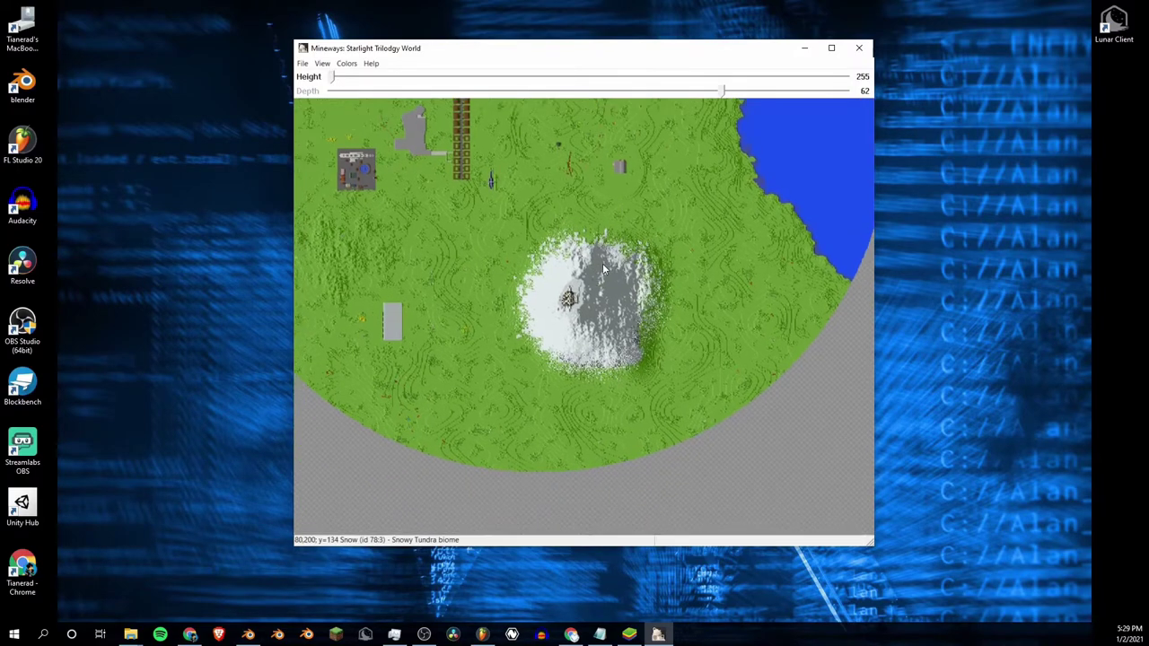
scroll(585, 267, "up", 2)
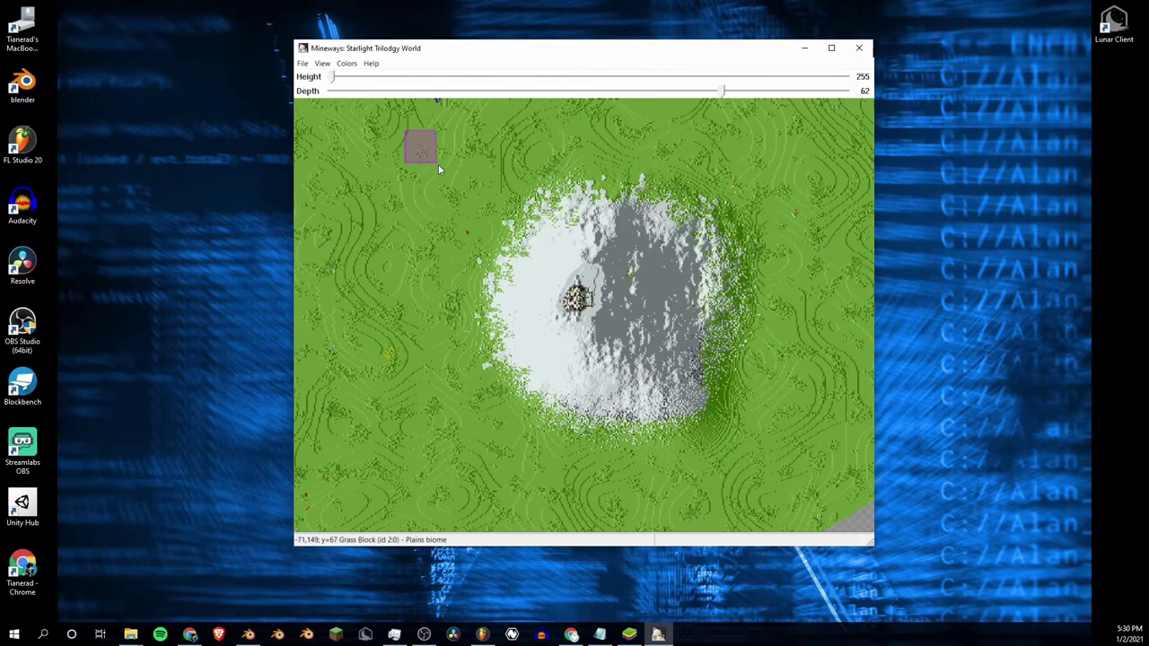
Step: Mark an export rectangle around the snowy hill and set Depth to 45
left_click_drag(433, 142, 841, 508)
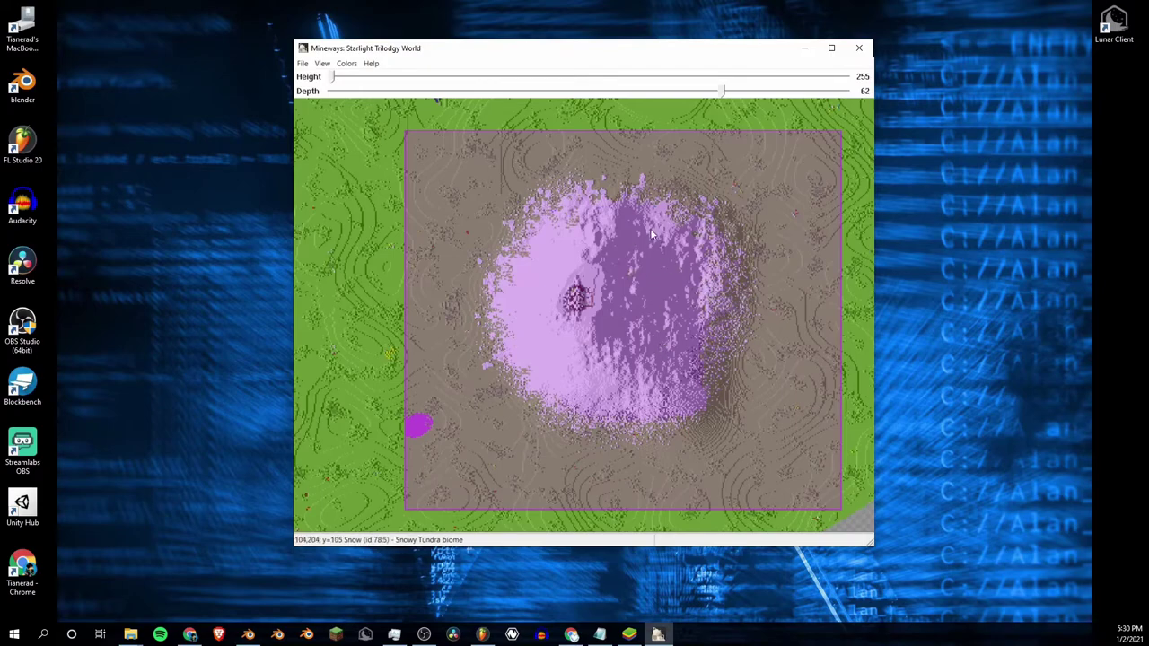
scroll(651, 235, "down", 3)
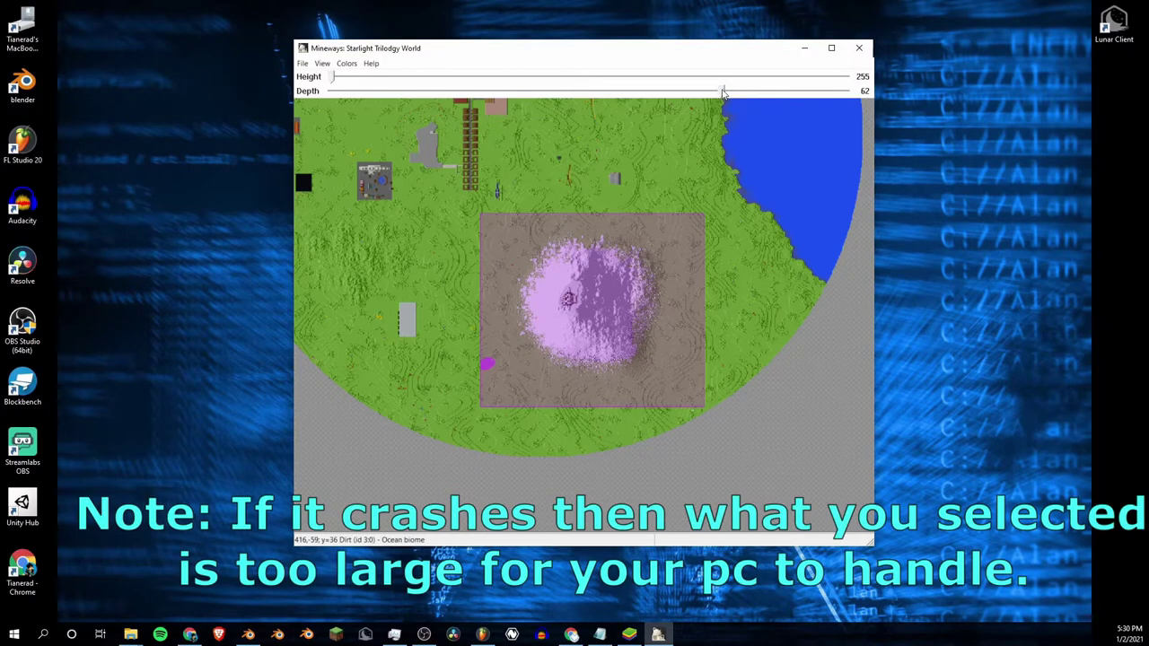
left_click_drag(723, 94, 757, 100)
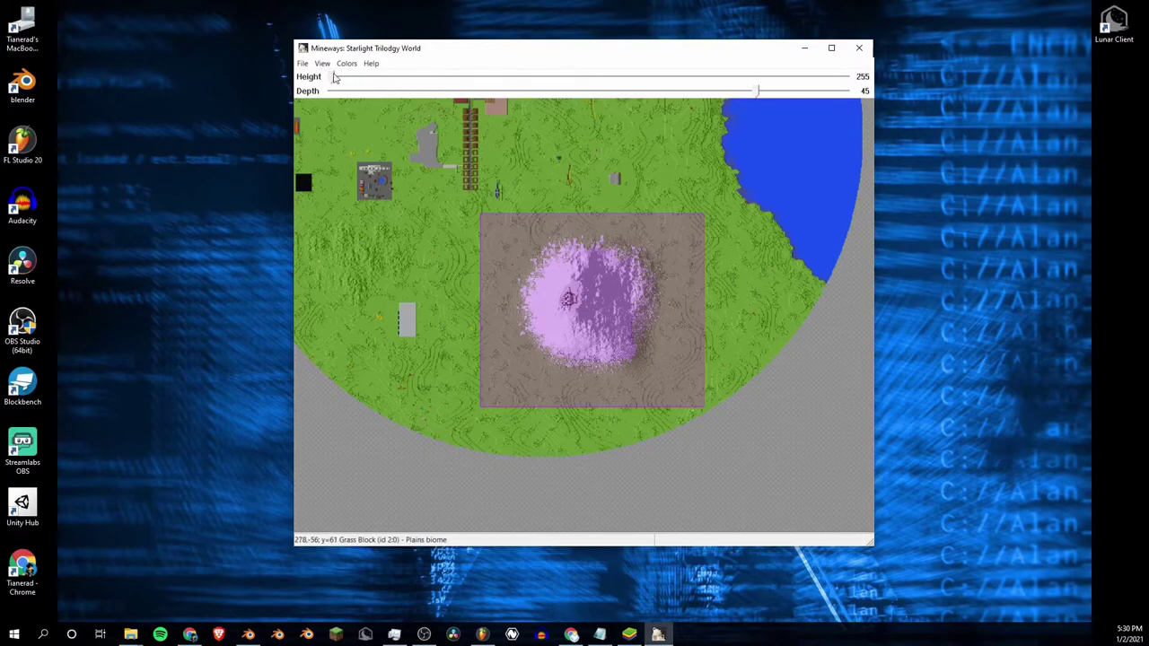
left_click_drag(335, 78, 297, 81)
Step: Extend the export area's top, left and bottom edges outward
left_click_drag(631, 212, 633, 200)
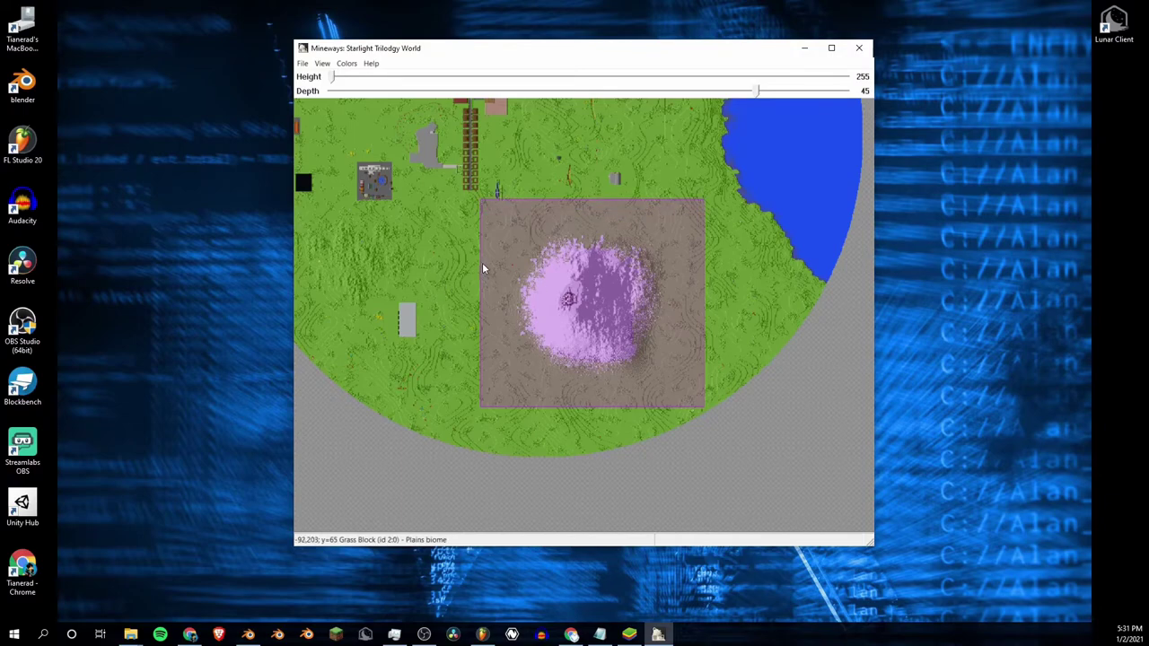
left_click_drag(482, 260, 467, 260)
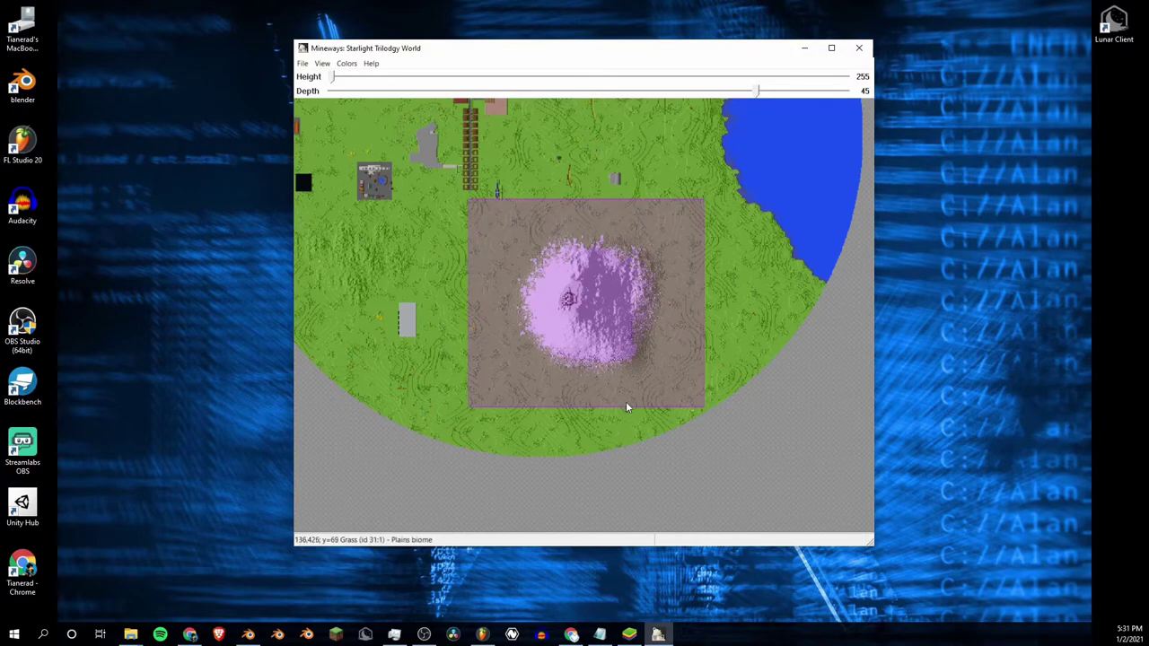
left_click_drag(620, 409, 617, 411)
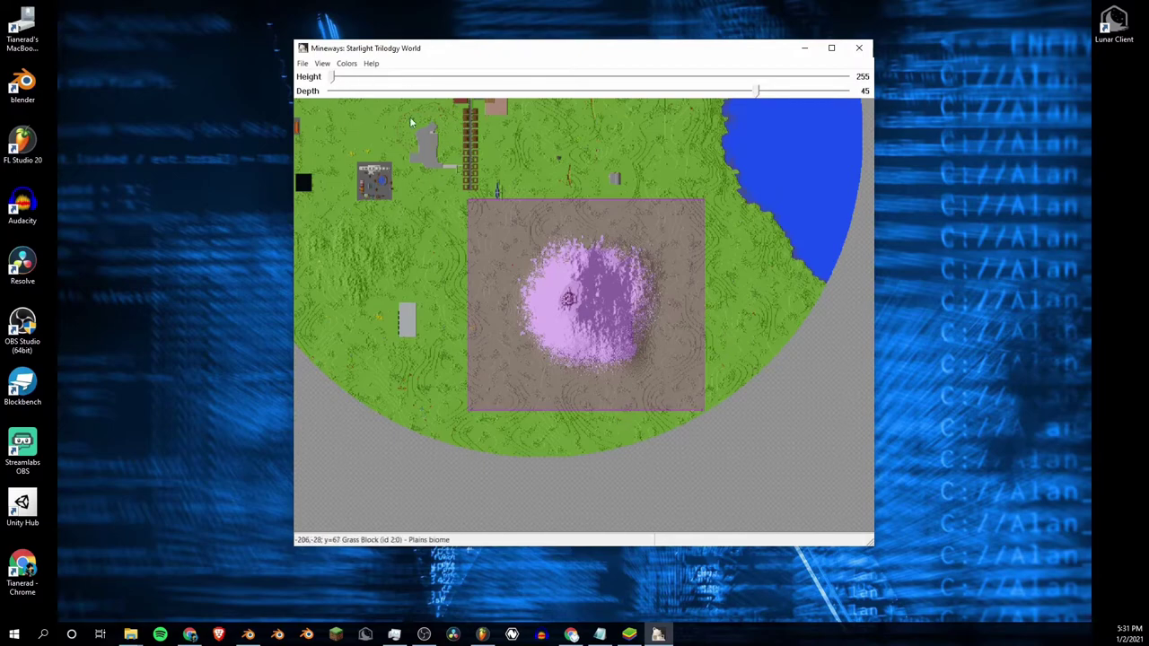
Step: Give Mineways more export memory from the Help menu
left_click(374, 64)
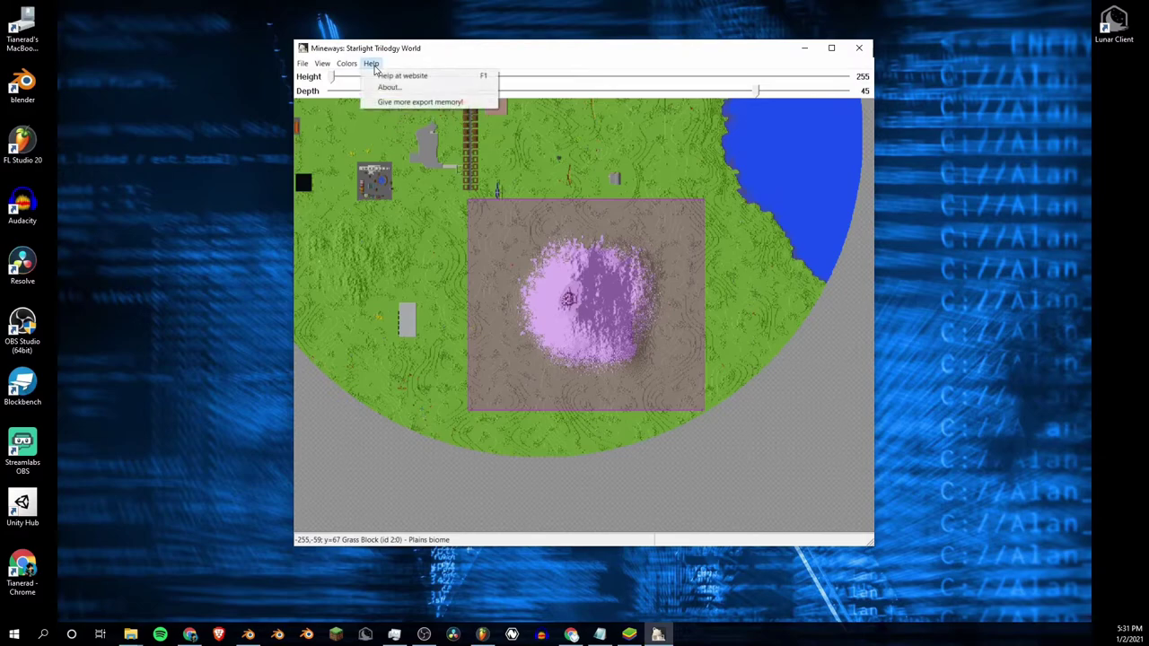
left_click(435, 68)
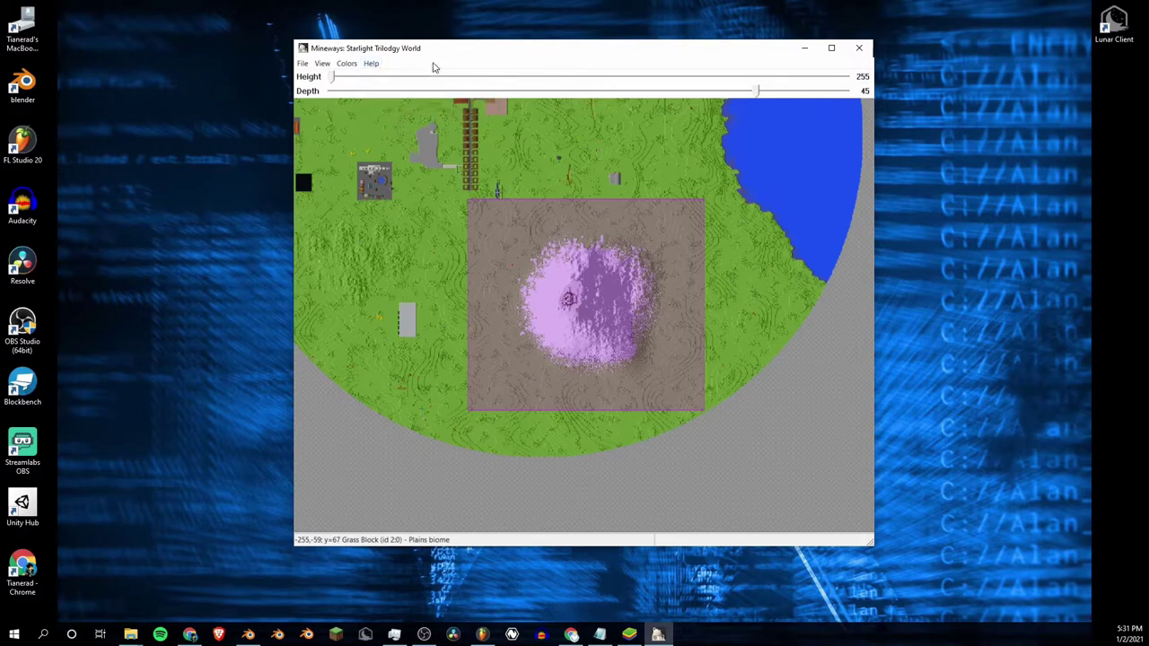
left_click(374, 66)
left_click(378, 102)
Step: Start Export for Rendering and browse to Desktop\Blender\MC Animations\Animations\Cottage\Scenes
left_click(303, 68)
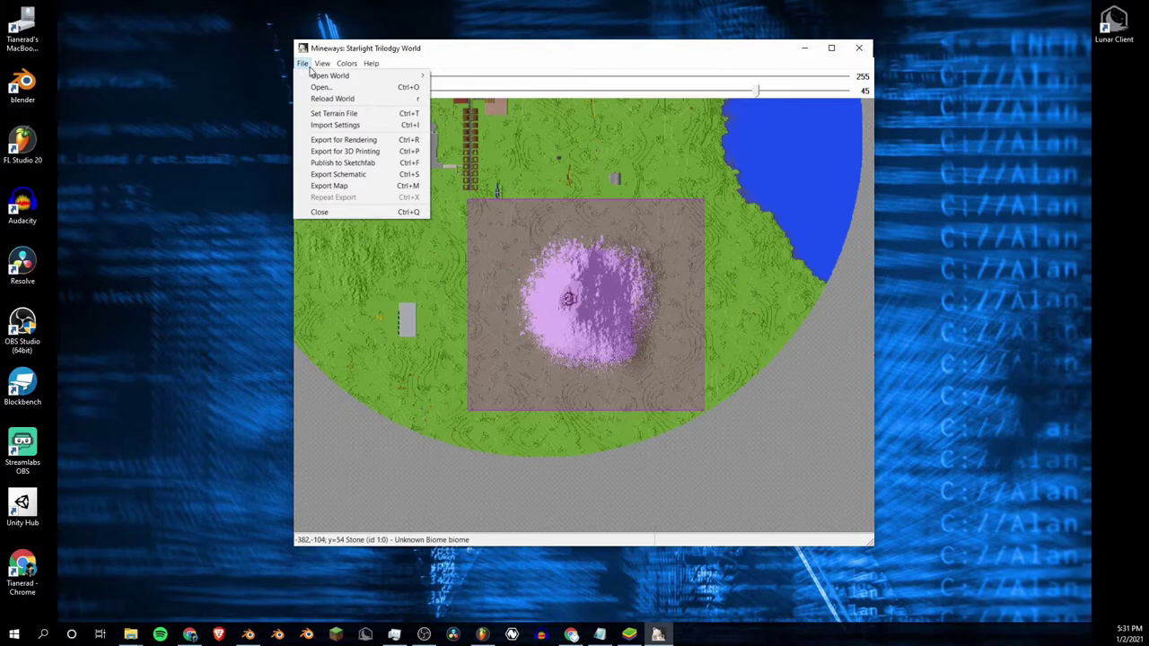
left_click(327, 140)
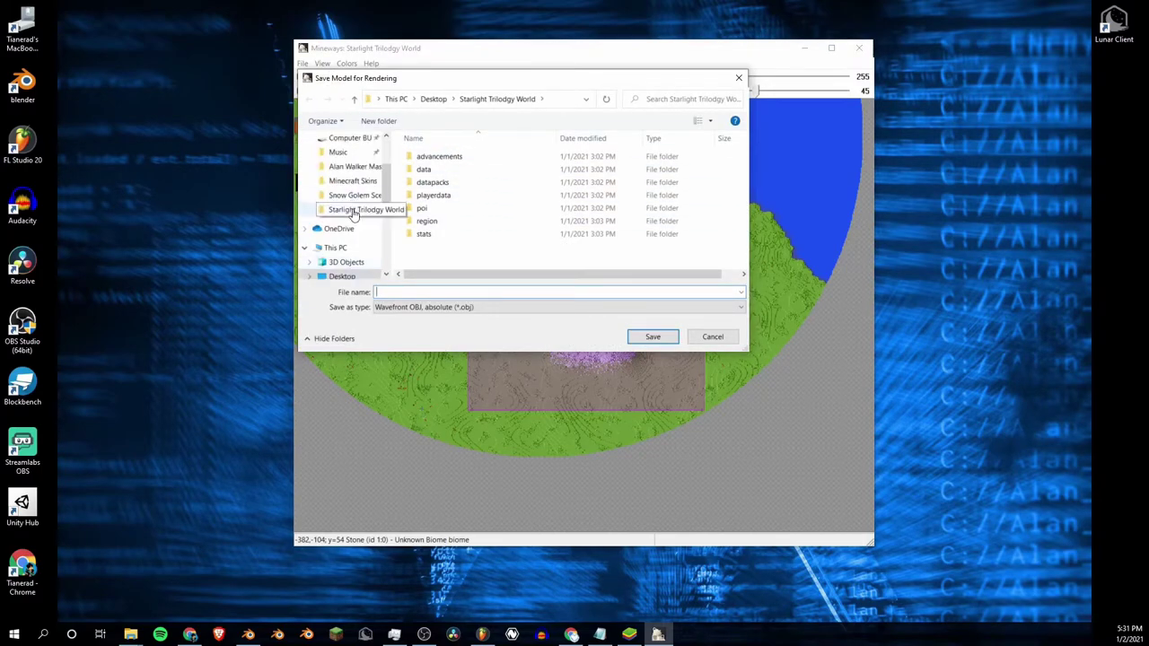
left_click(434, 100)
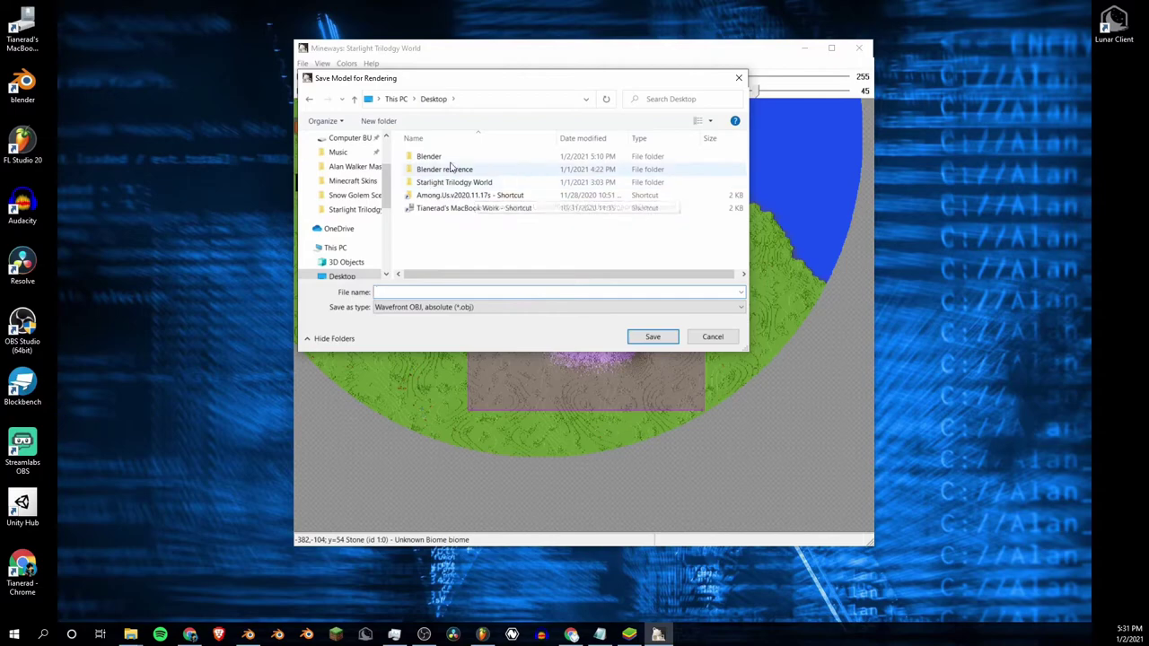
double_click(449, 157)
double_click(442, 170)
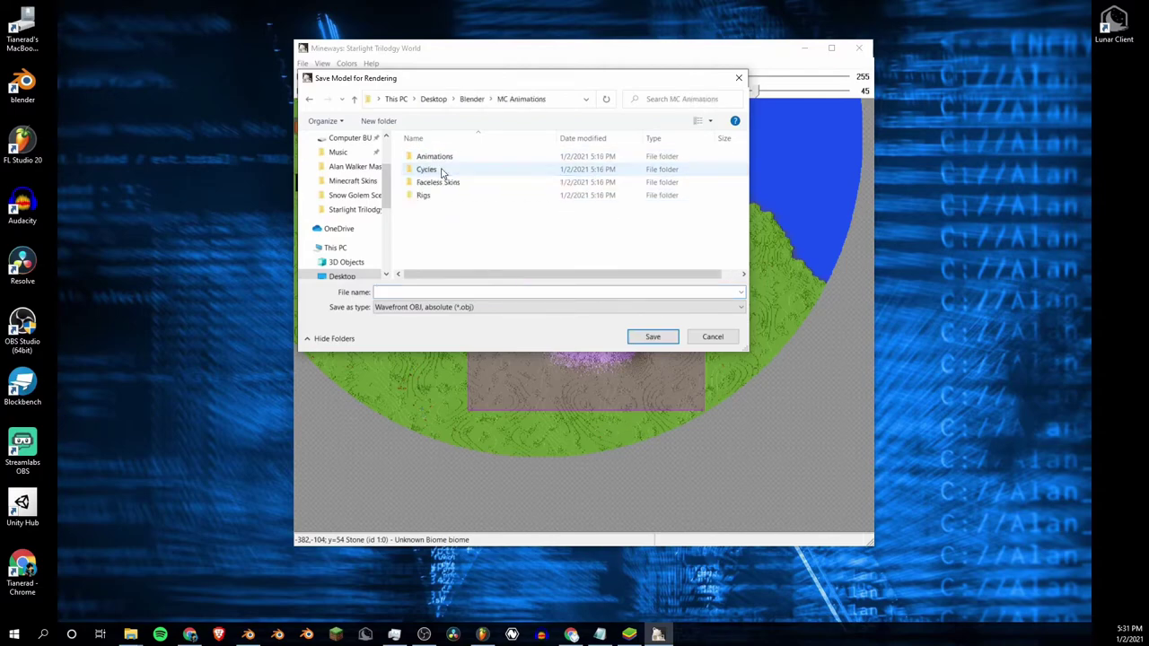
double_click(436, 157)
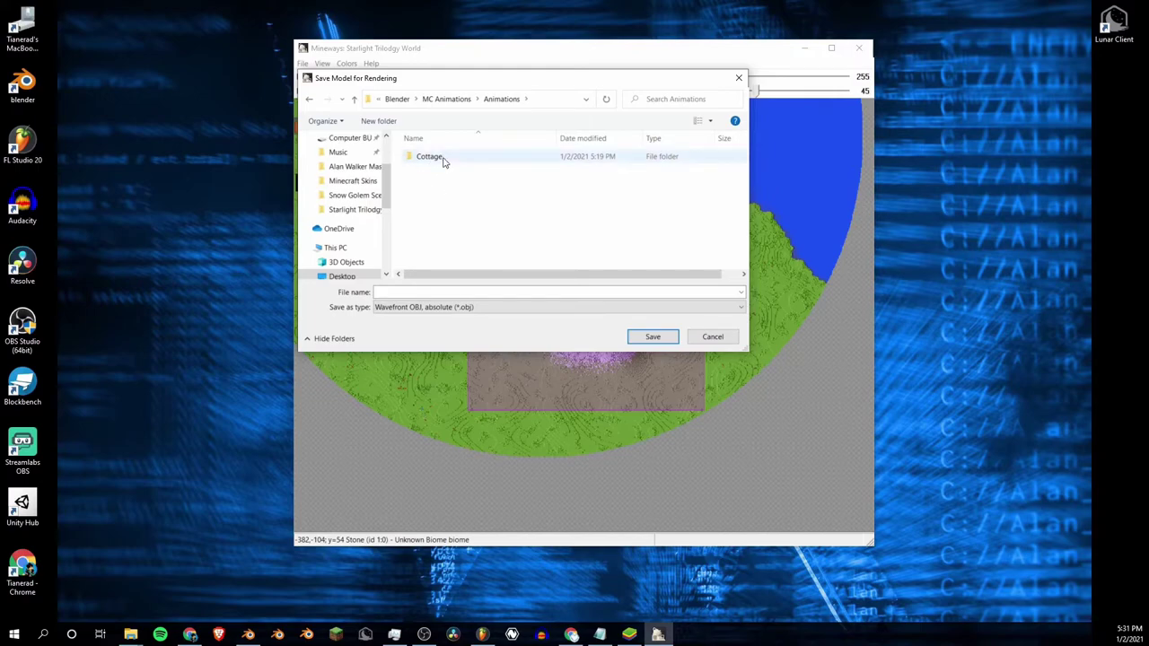
double_click(443, 159)
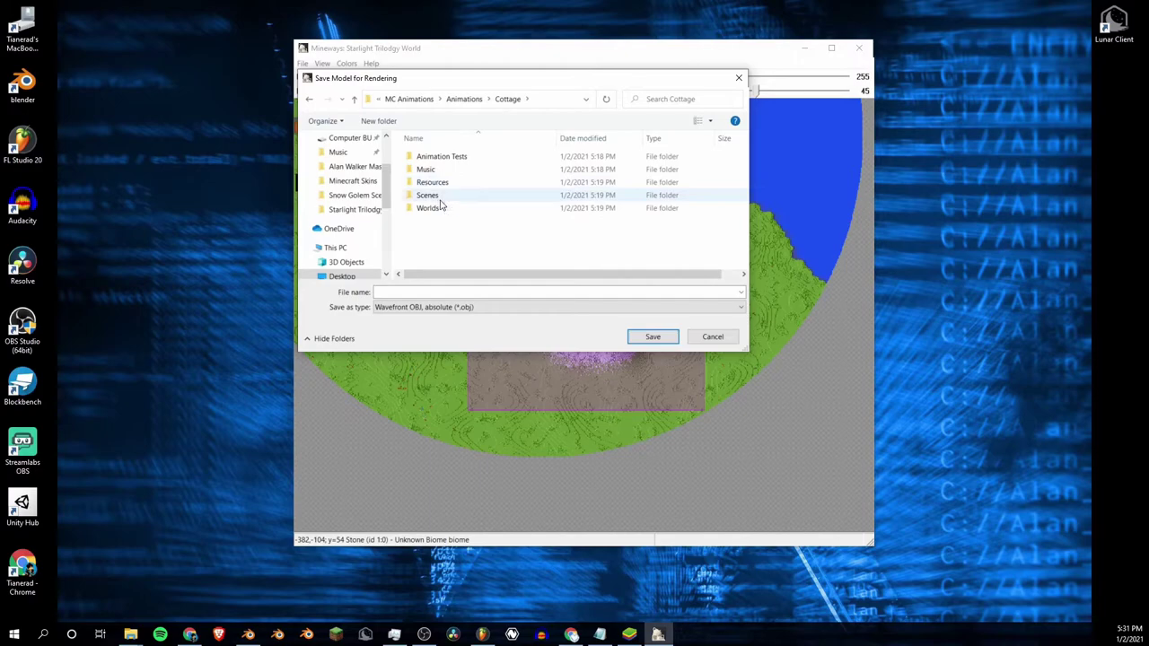
double_click(433, 209)
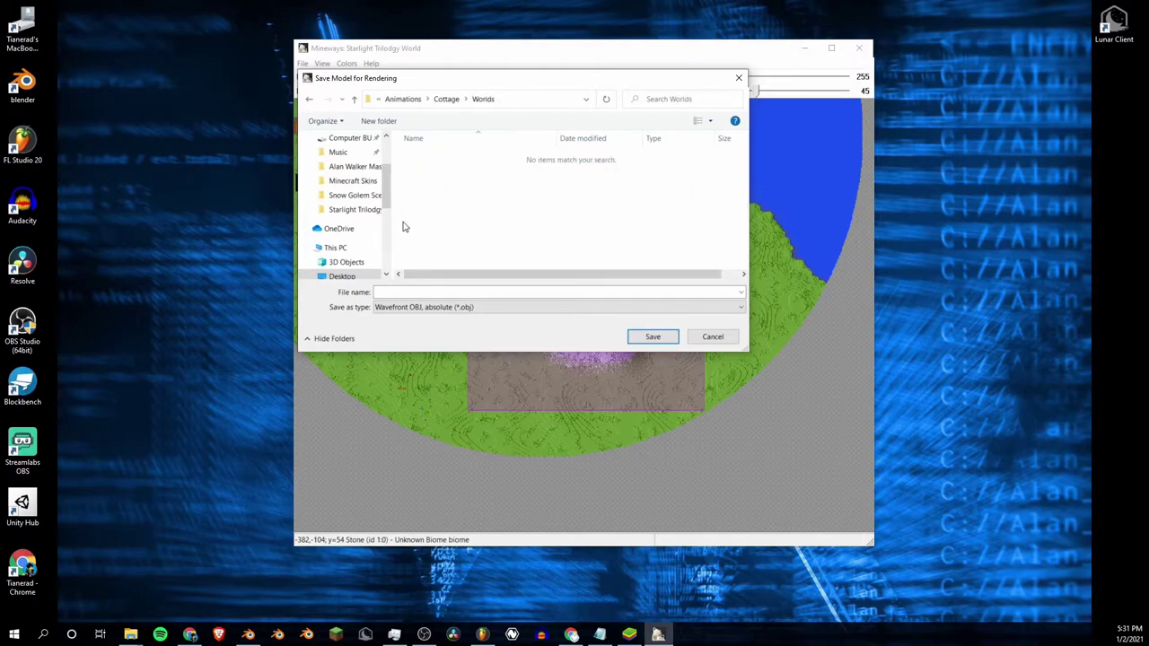
right_click(500, 179)
left_click(467, 180)
left_click(452, 104)
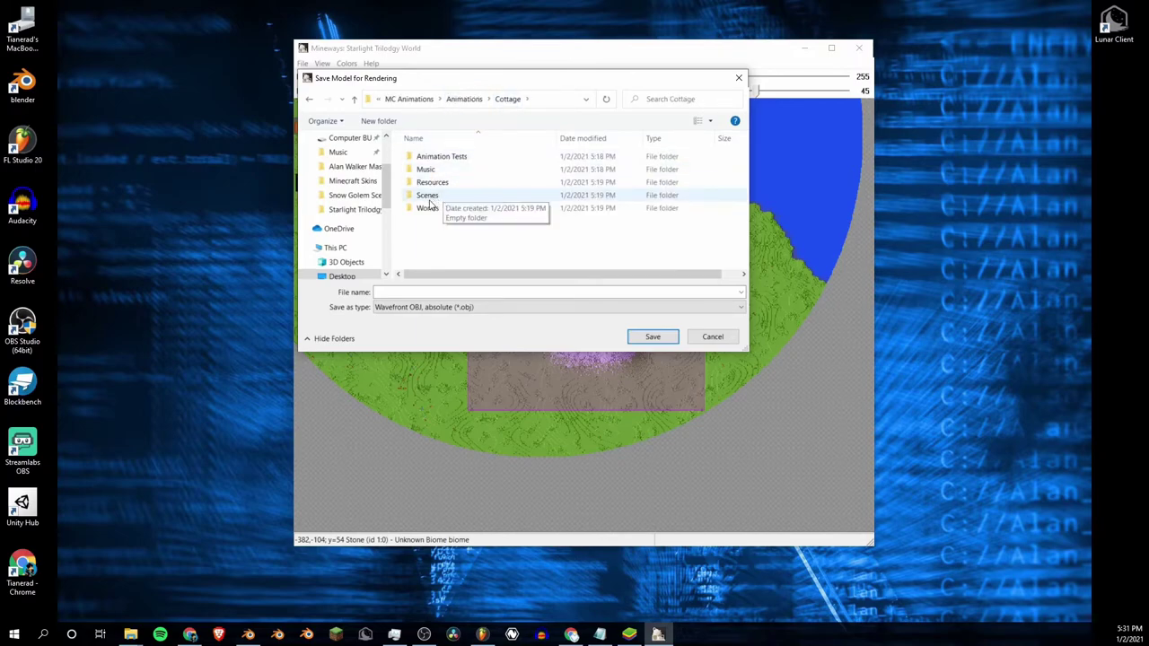
double_click(428, 195)
Step: Create a new Scene1 folder inside Scenes and open it for the export
right_click(428, 194)
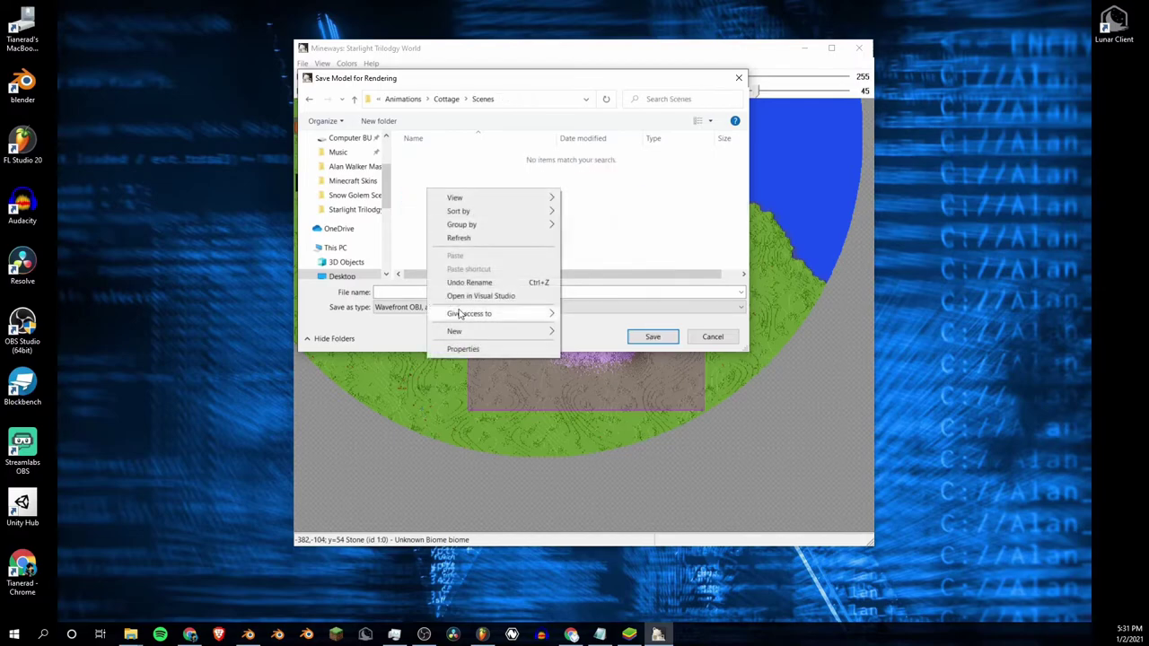
mouse_move(545, 333)
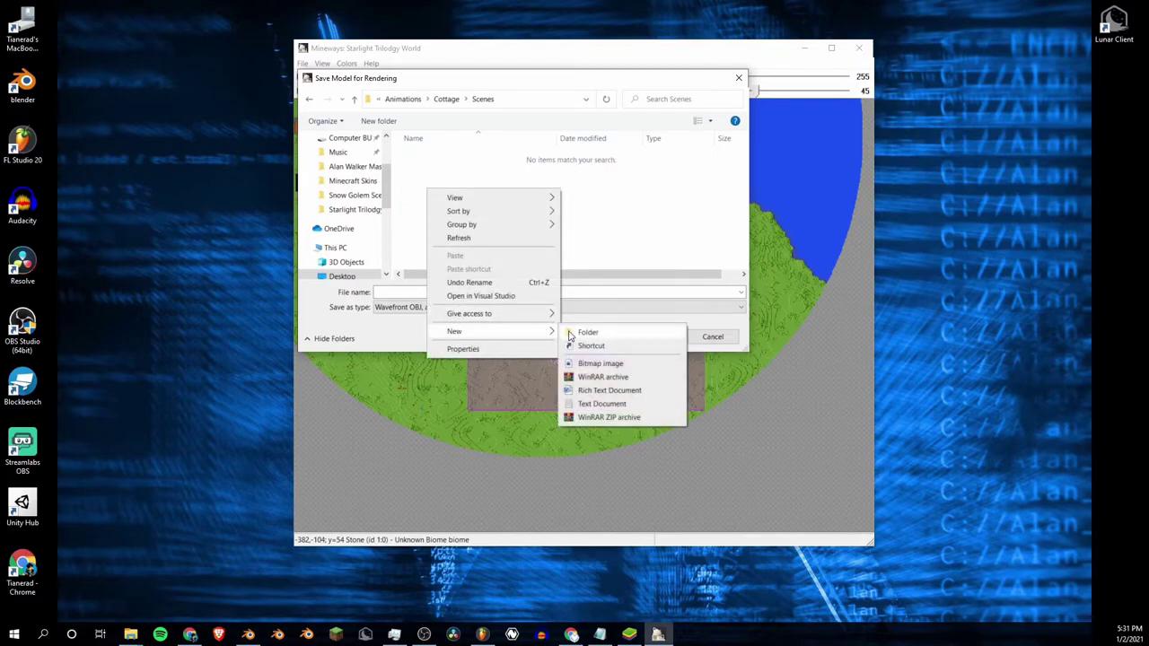
left_click(582, 332)
type("Scene1")
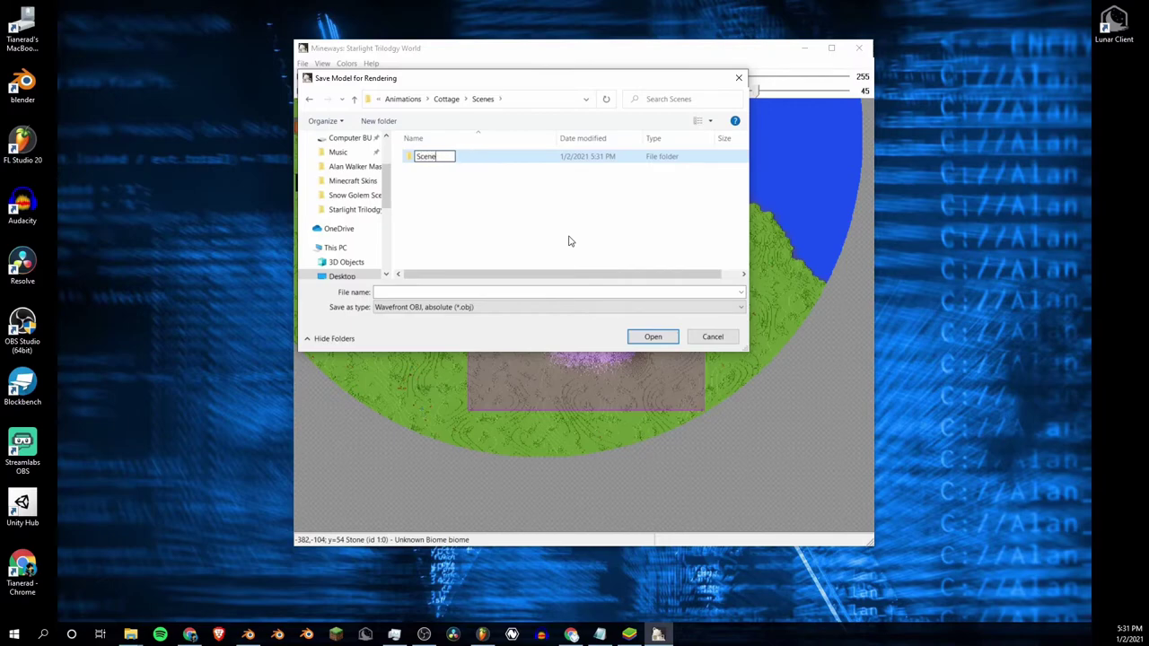
left_click(459, 184)
double_click(451, 159)
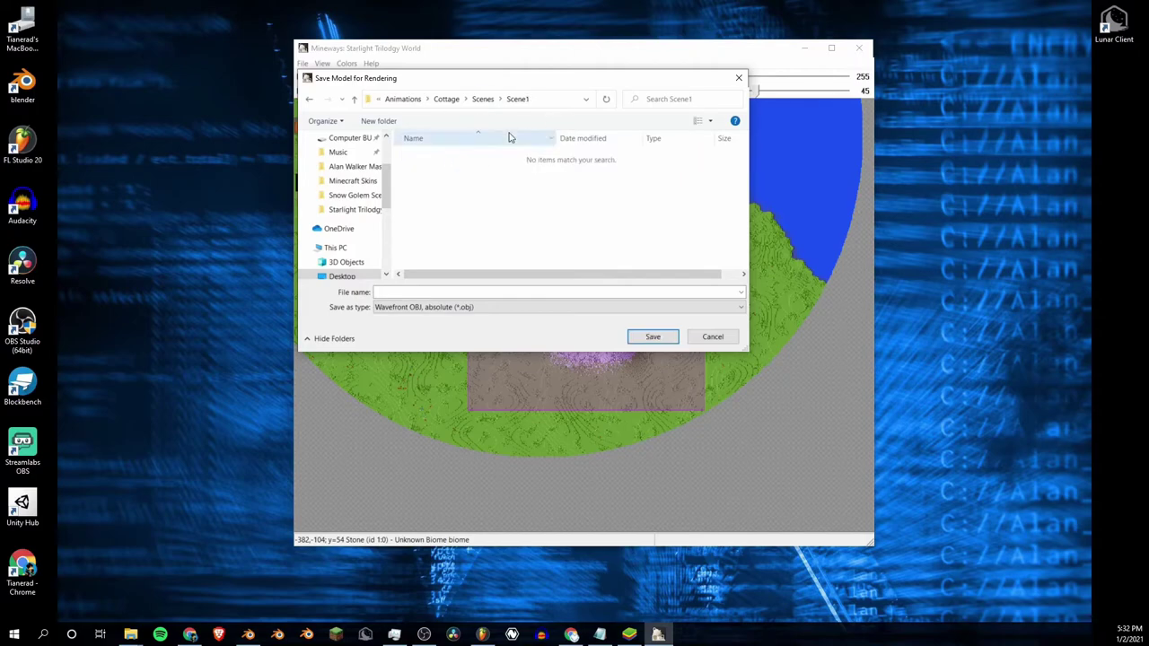
left_click(422, 292)
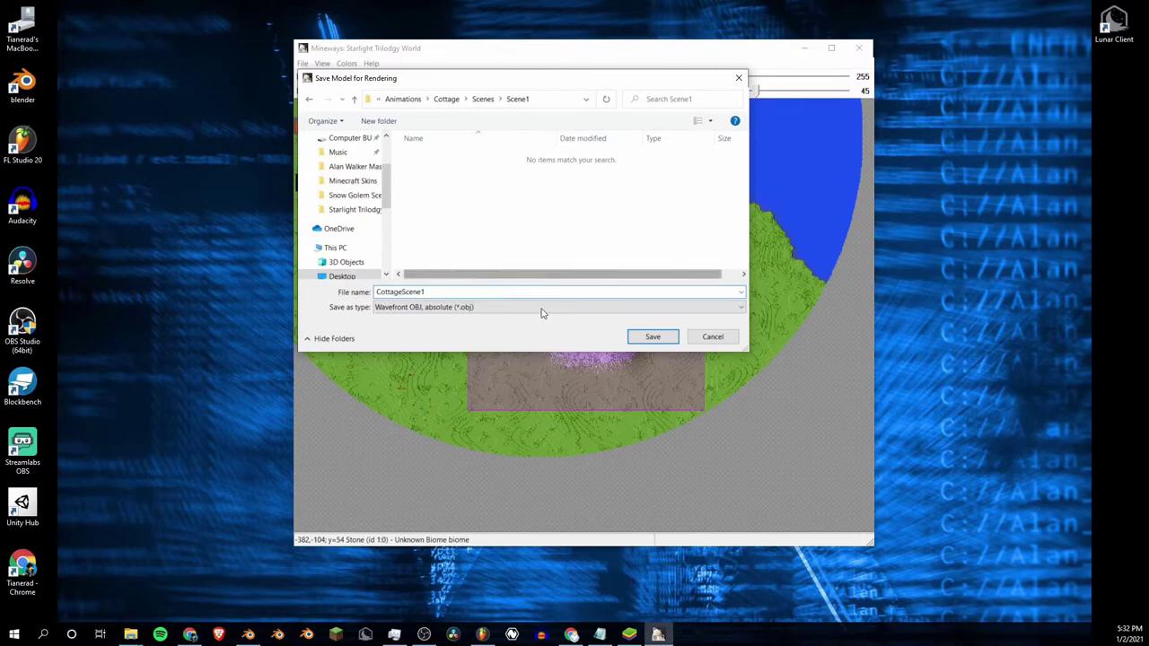
Step: Save the export as CottageScene1 and reposition the Model Export Dialog
left_click(653, 336)
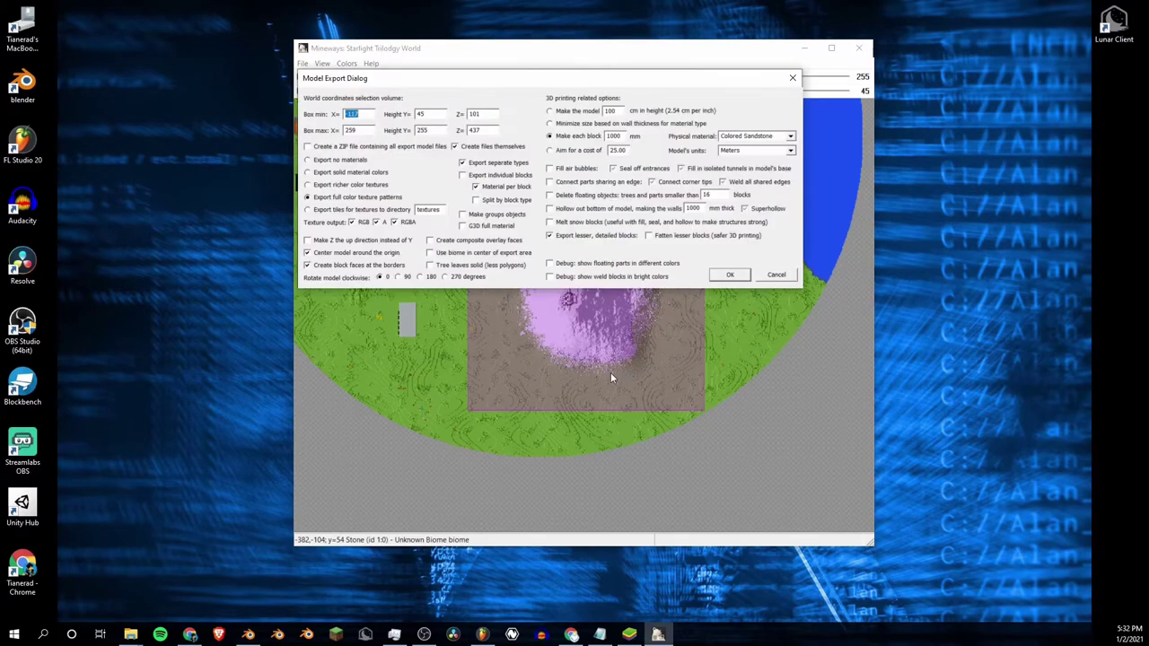
left_click_drag(464, 89, 456, 111)
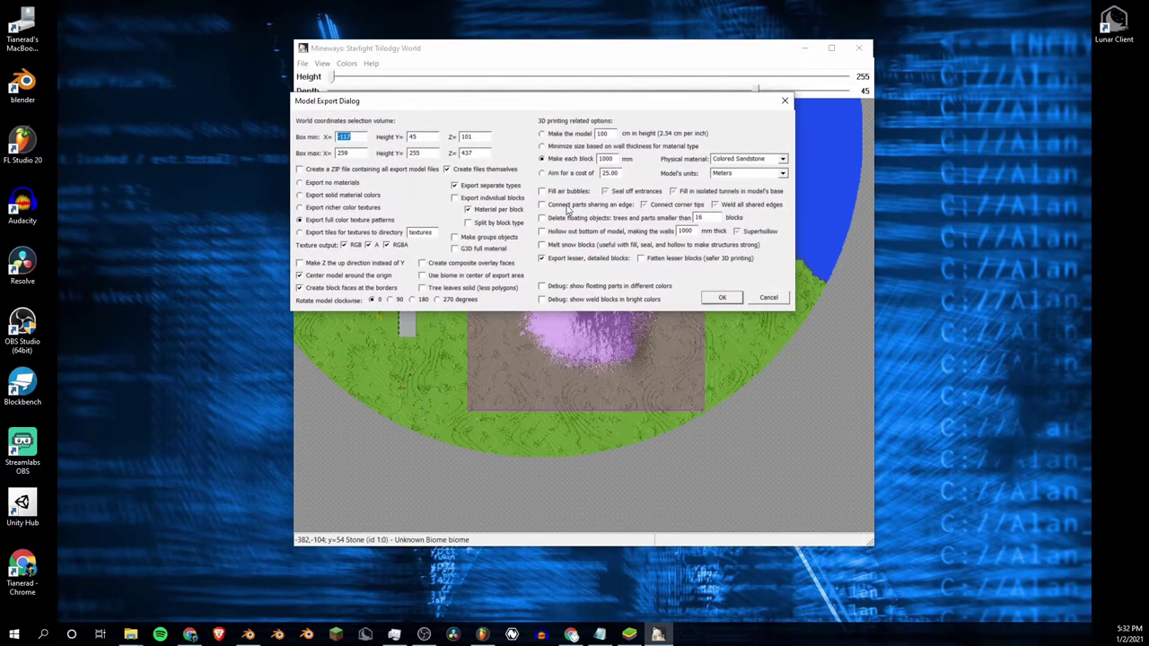
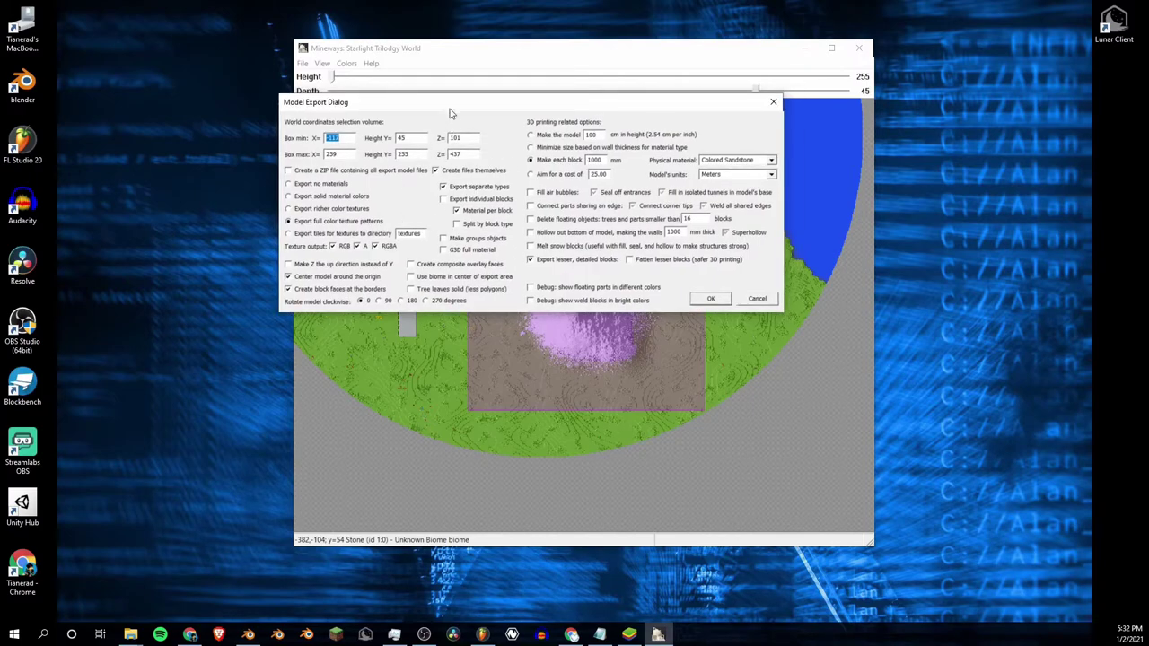
Step: Export the chosen Starlight Trilogy World area from Mineways as a model, then switch to Blender
left_click_drag(452, 111, 494, 97)
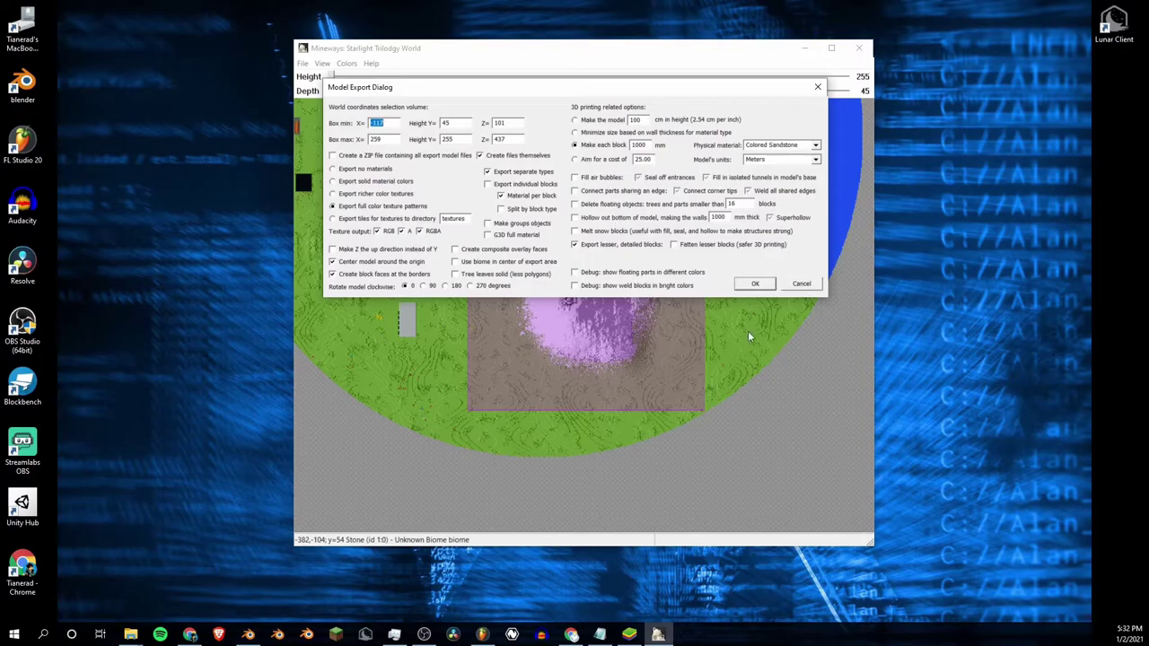
left_click(752, 287)
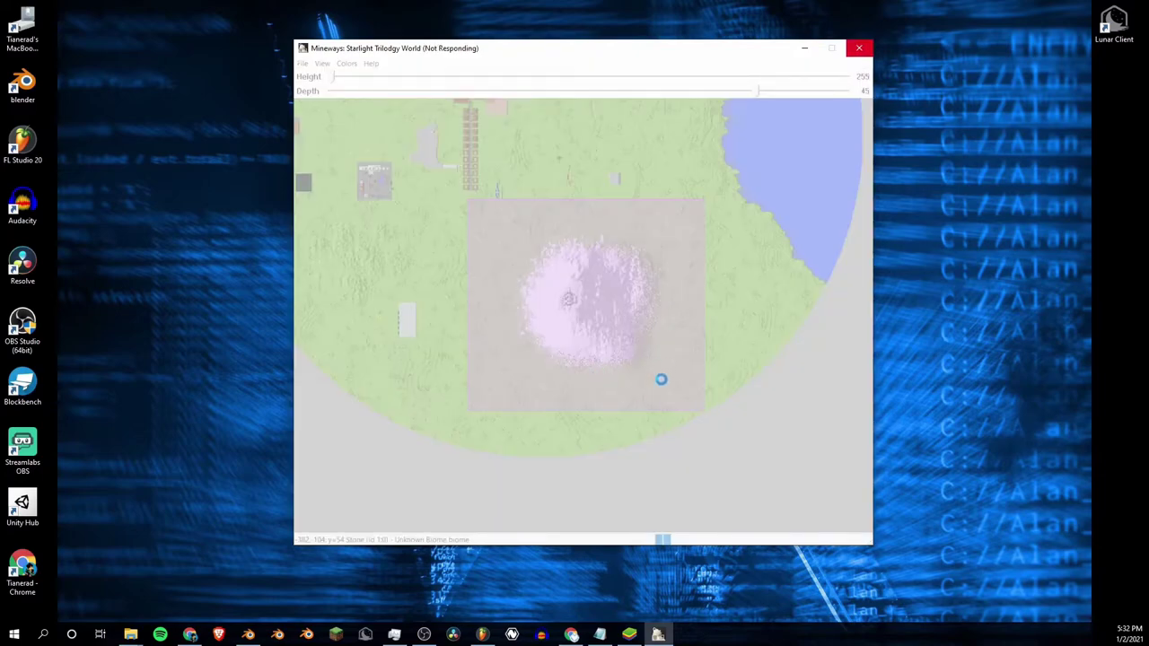
left_click(248, 634)
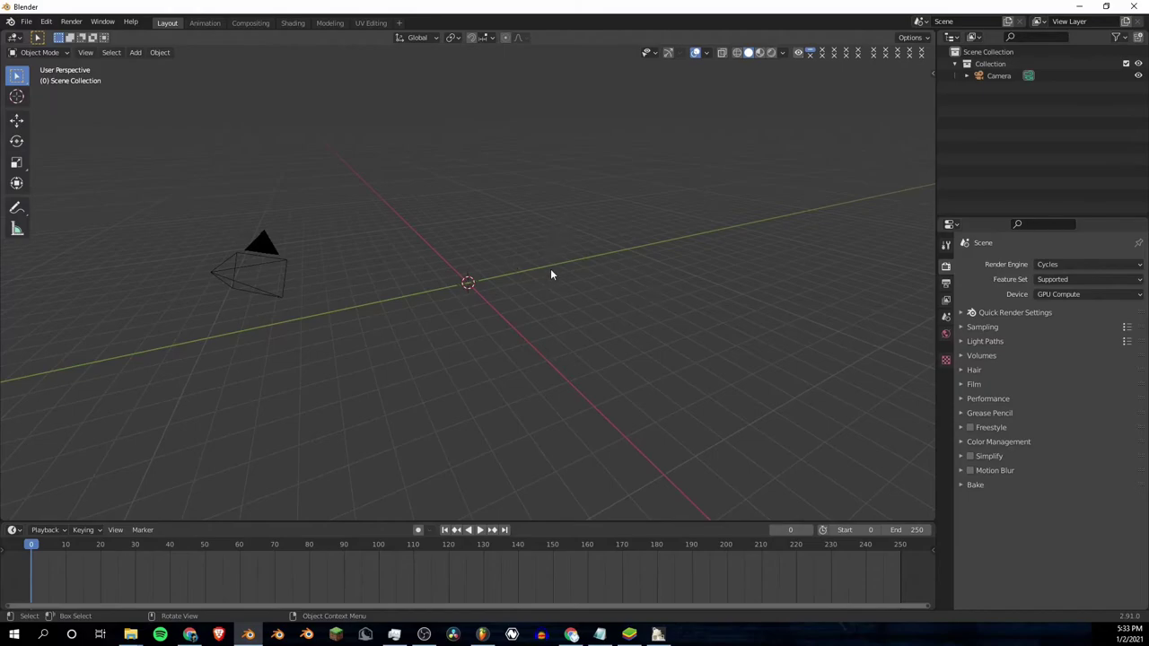
Step: Close Mineways and start a Wavefront (.obj) import from Blender's File > Import menu
left_click(658, 634)
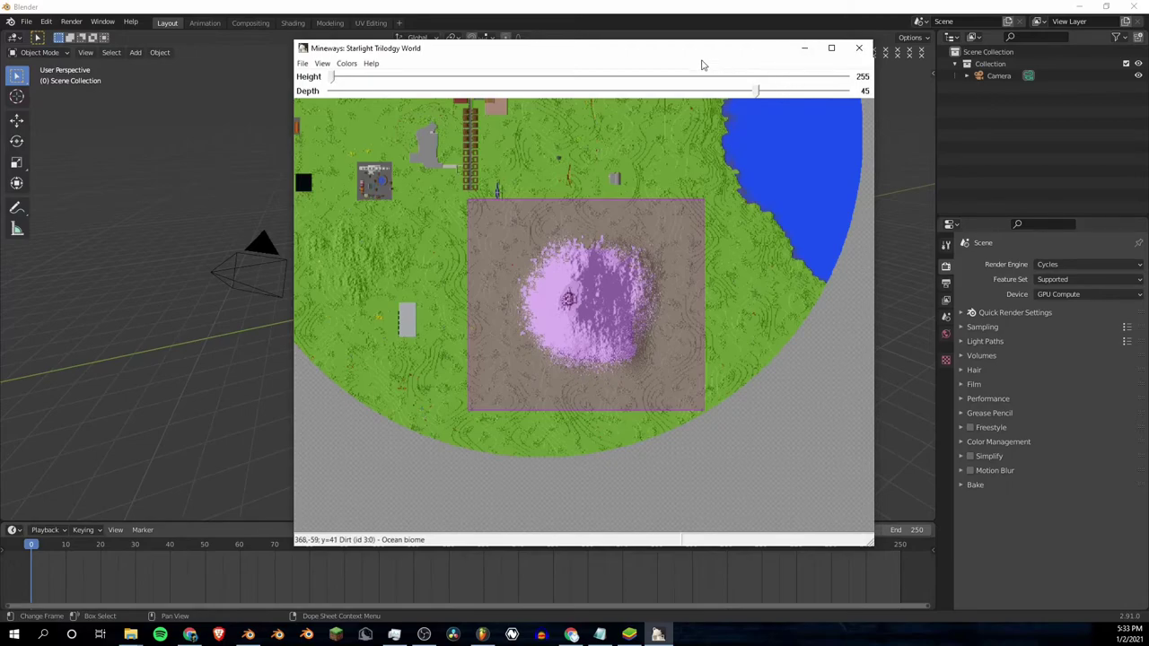
left_click(859, 49)
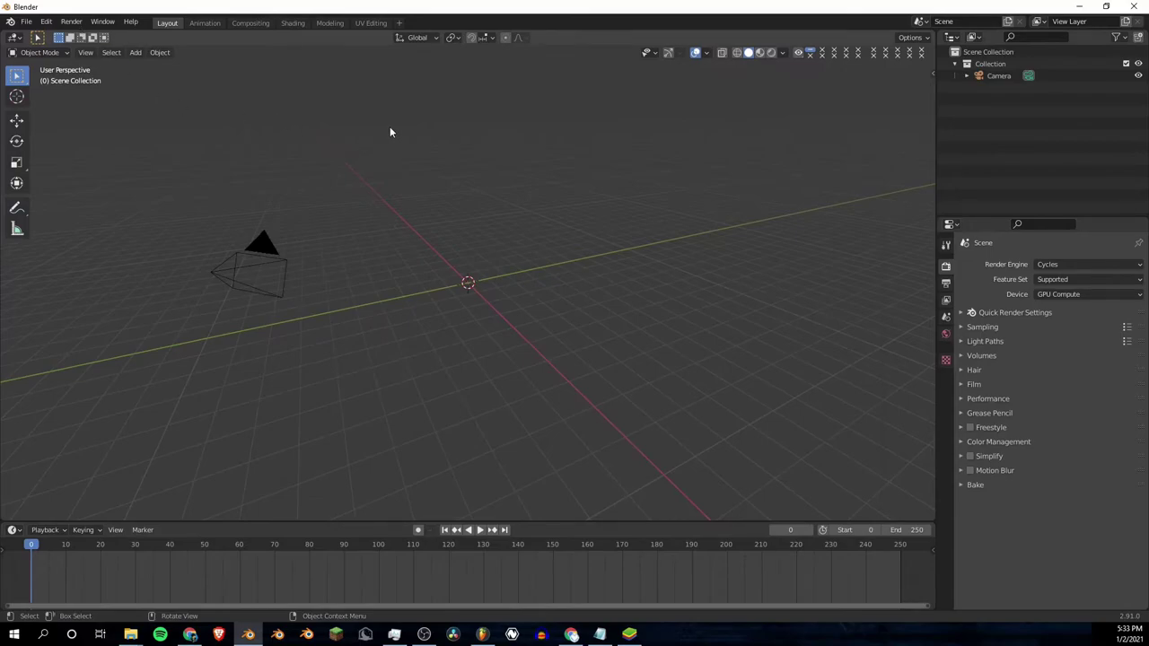
left_click(26, 21)
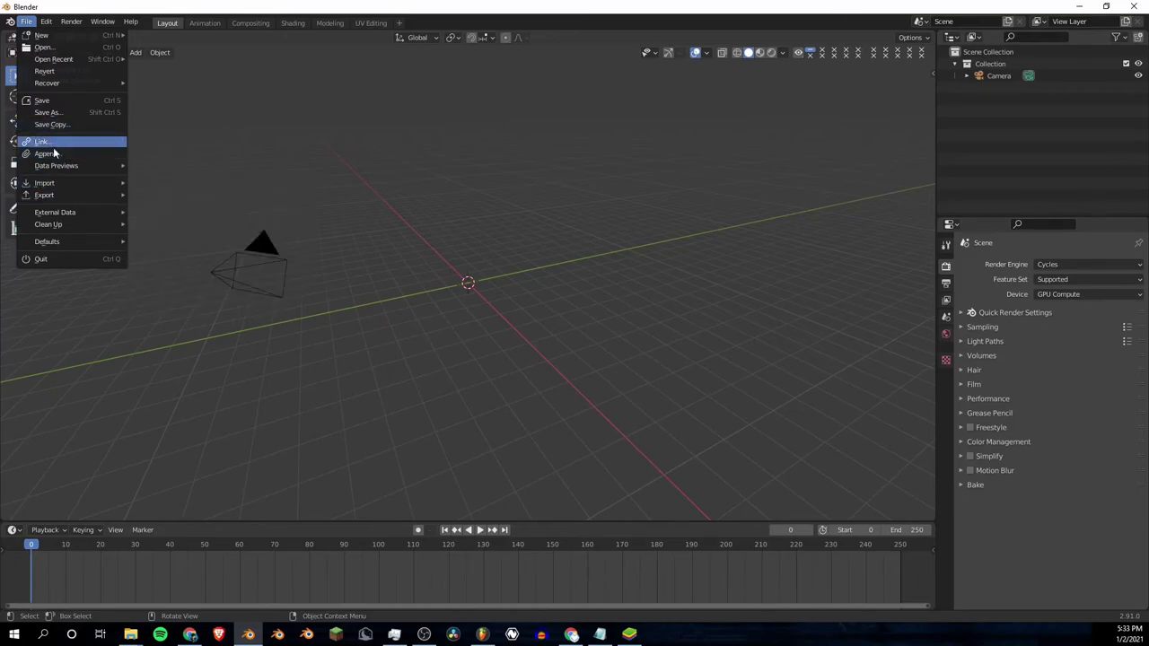
mouse_move(66, 190)
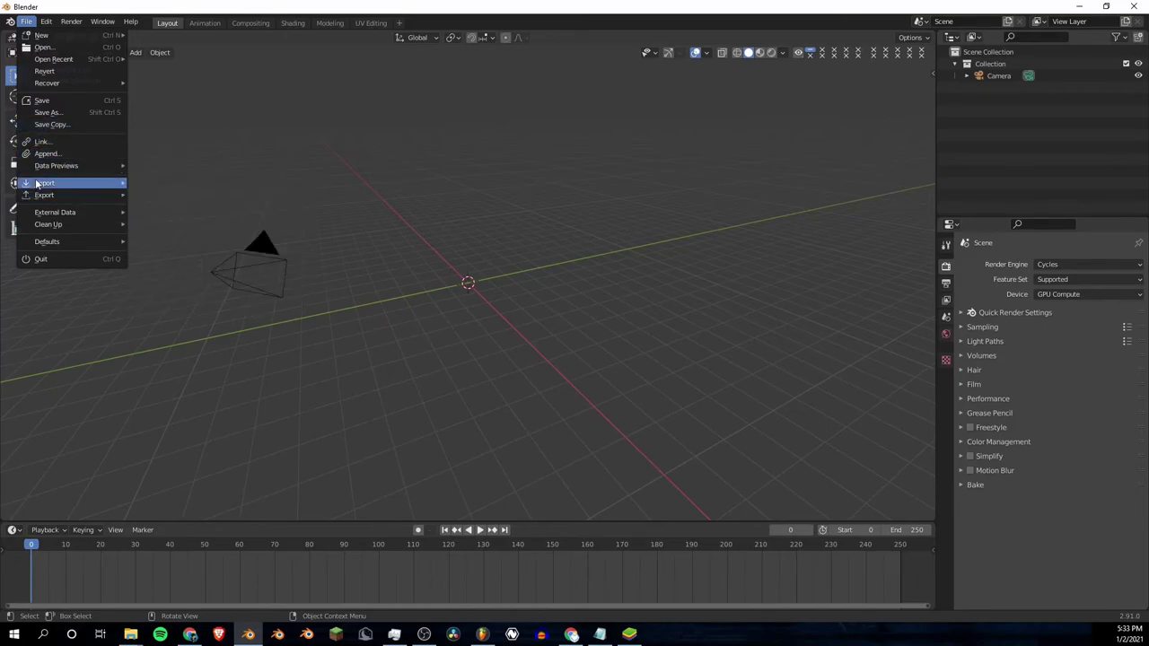
mouse_move(30, 188)
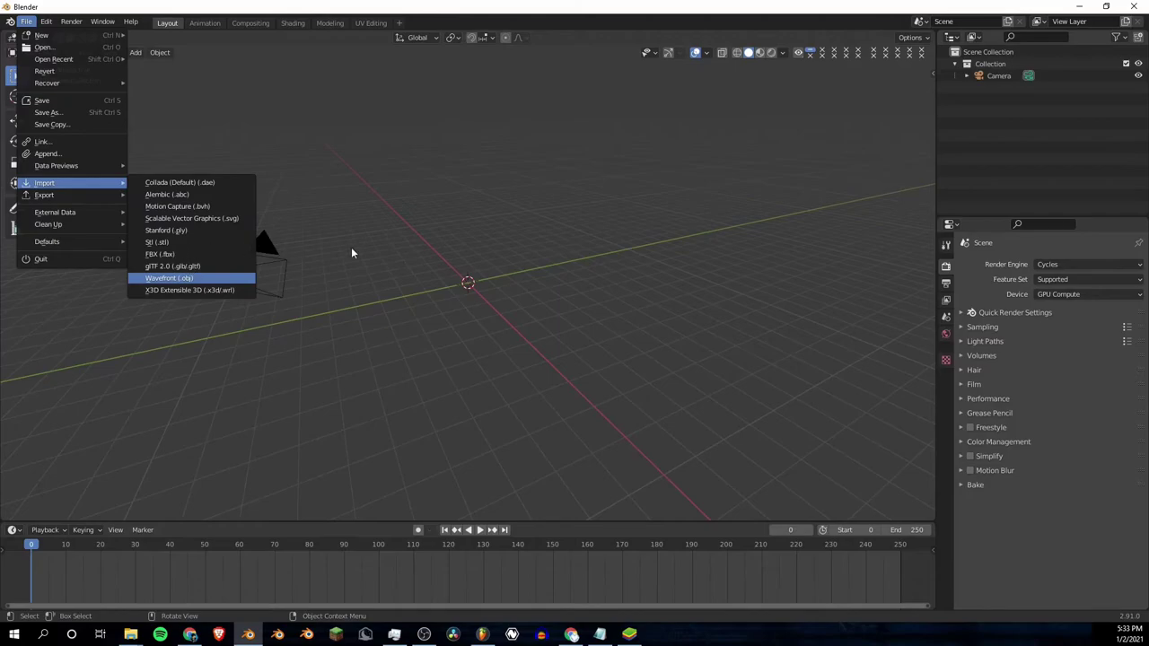
left_click(169, 278)
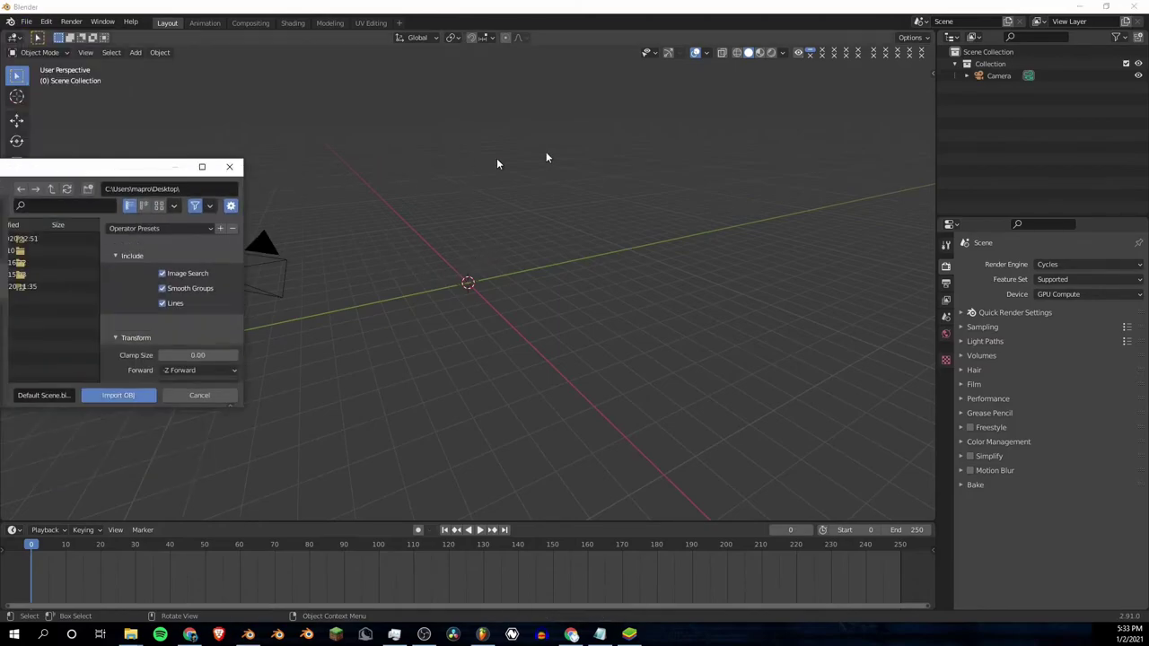
Step: Enlarge the file browser and look through the Blender folder down to the Cottage Scenes folder
left_click_drag(734, 355, 874, 442)
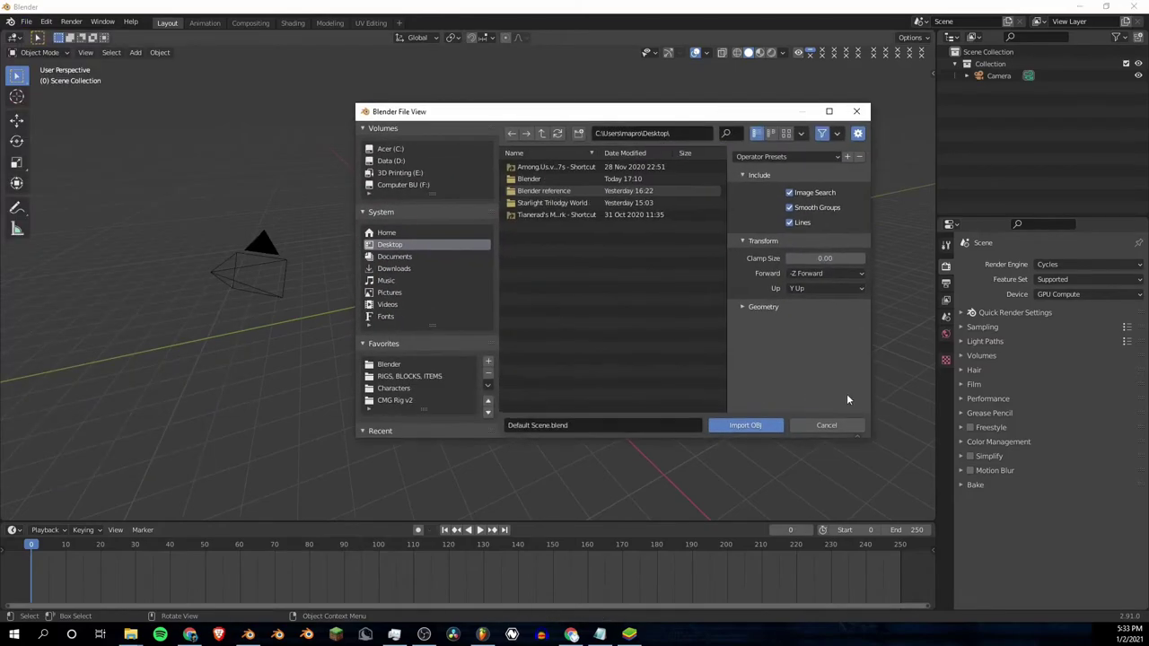
left_click_drag(575, 115, 429, 52)
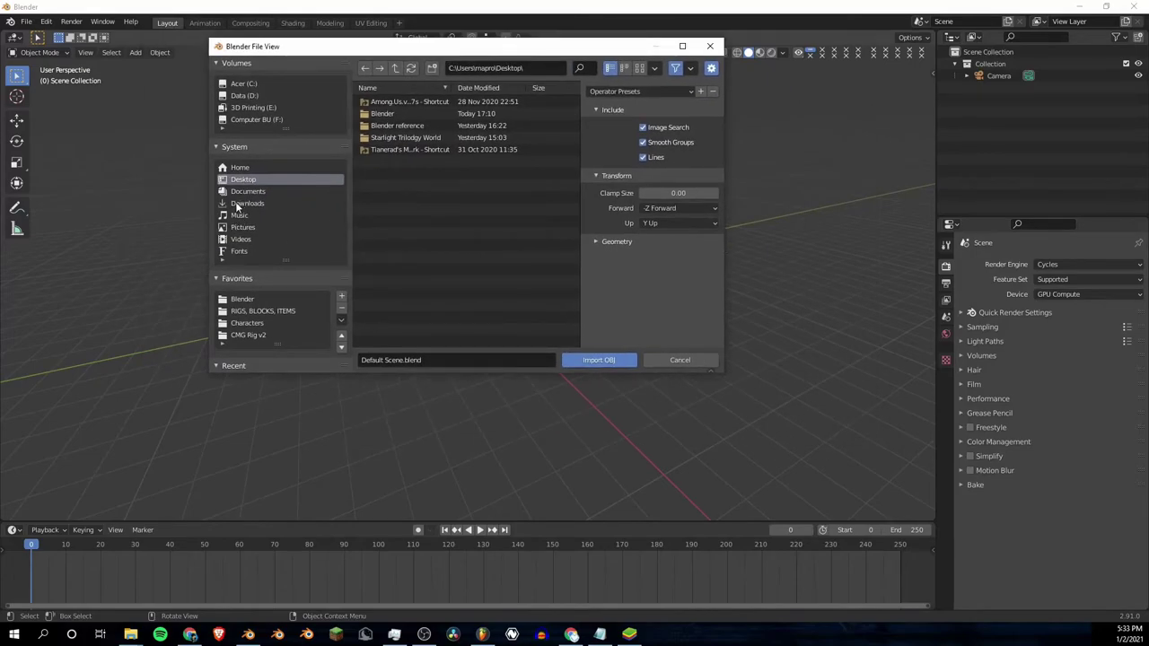
left_click_drag(726, 370, 903, 454)
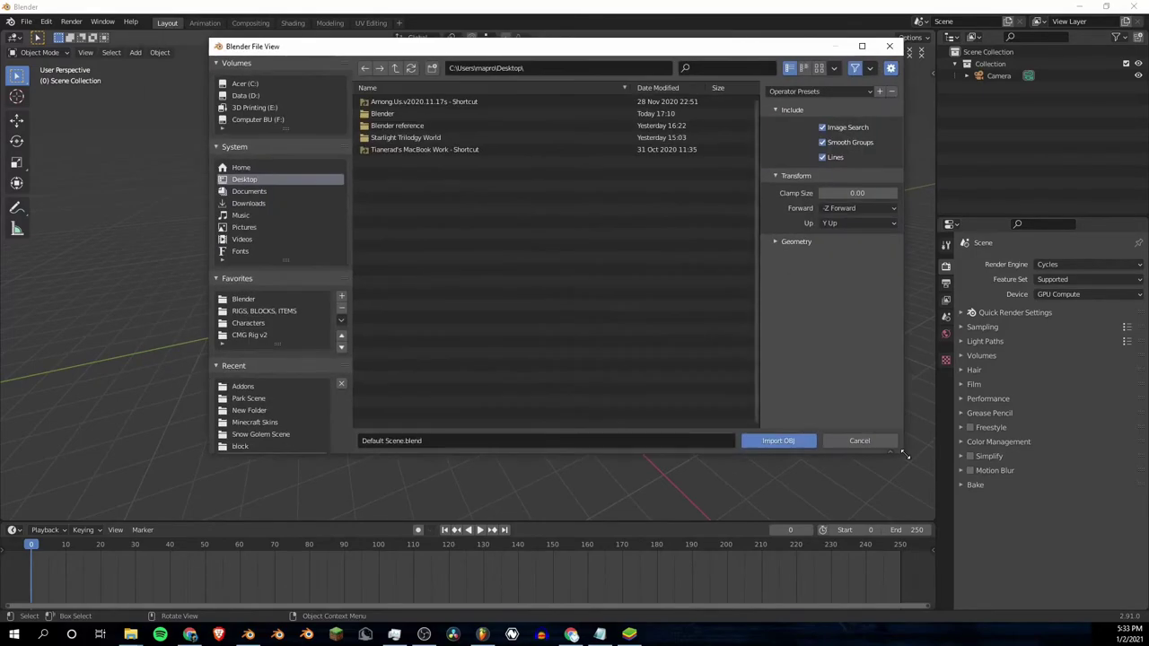
left_click(406, 126)
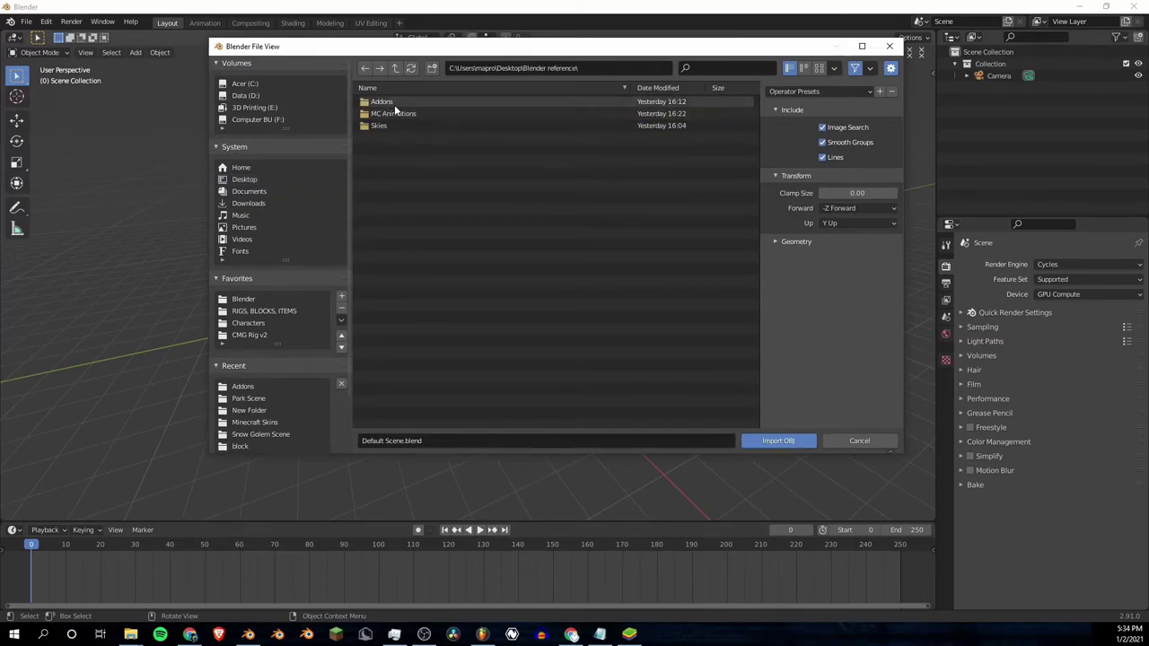
left_click(394, 114)
left_click(394, 104)
left_click(393, 102)
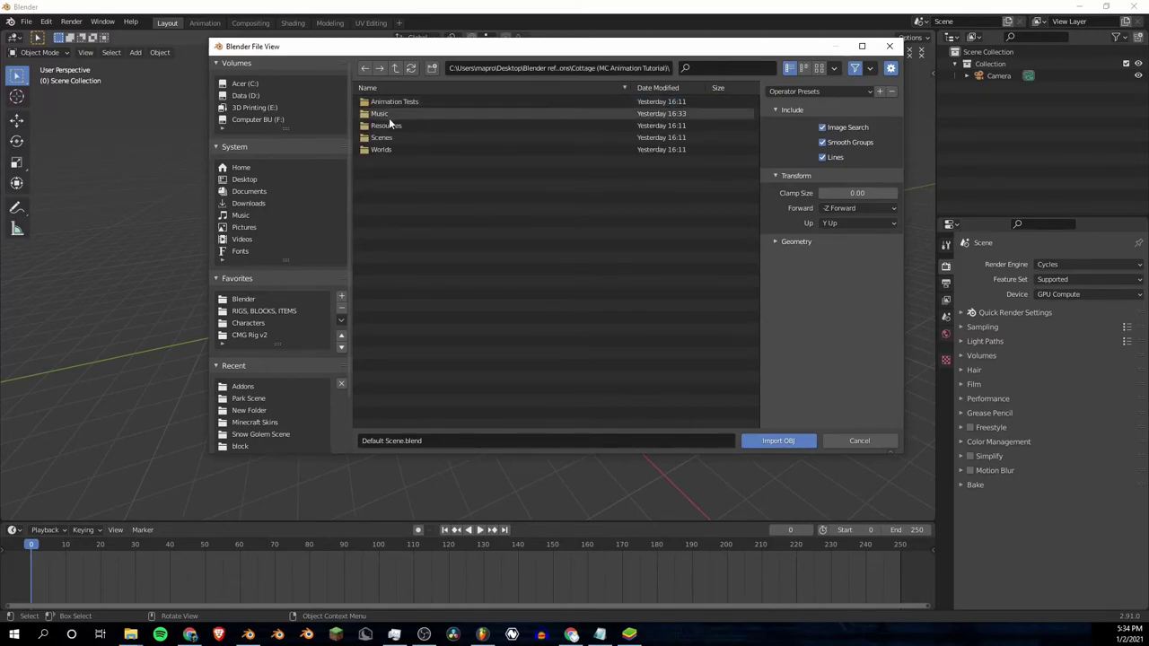
left_click(385, 139)
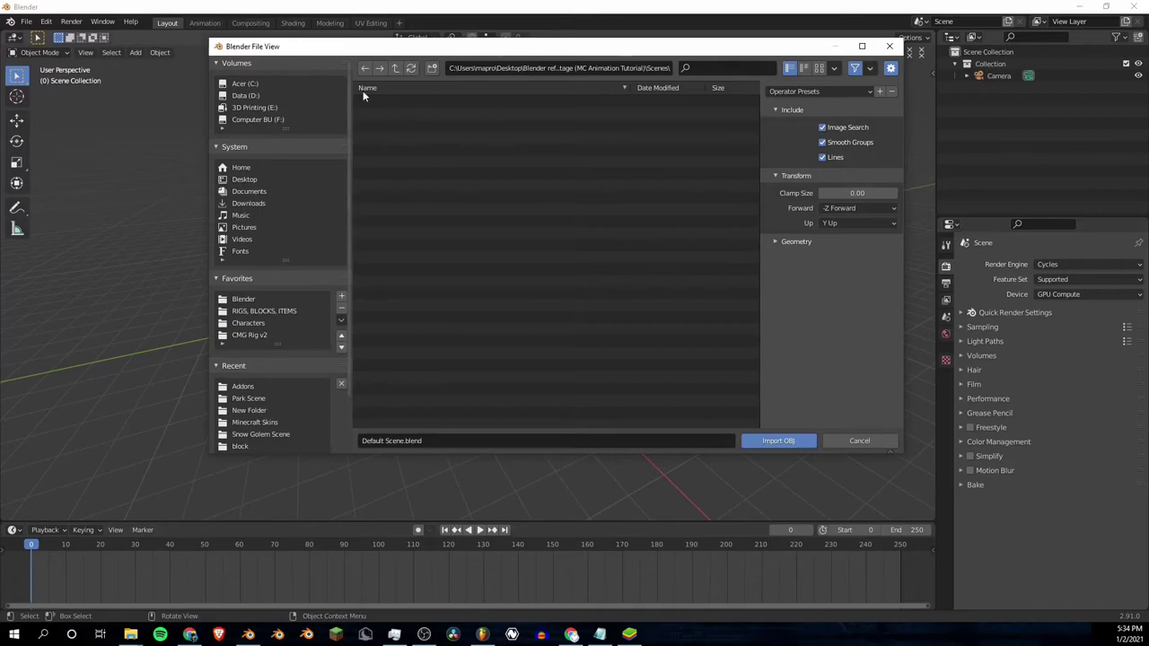
left_click(248, 181)
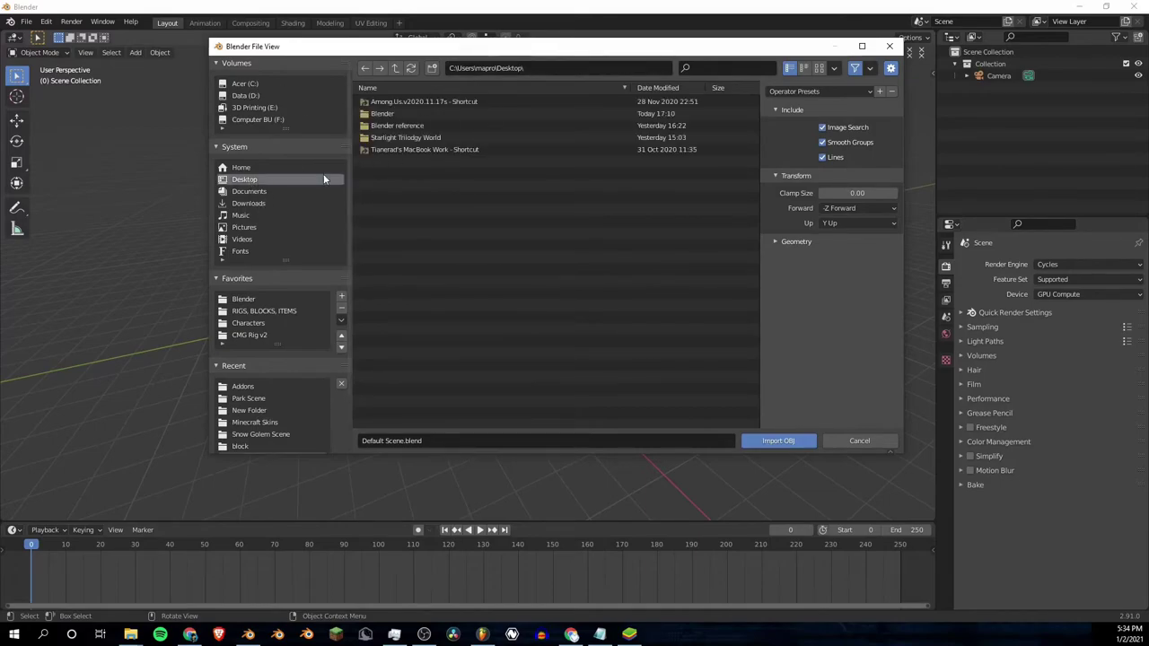
left_click(401, 113)
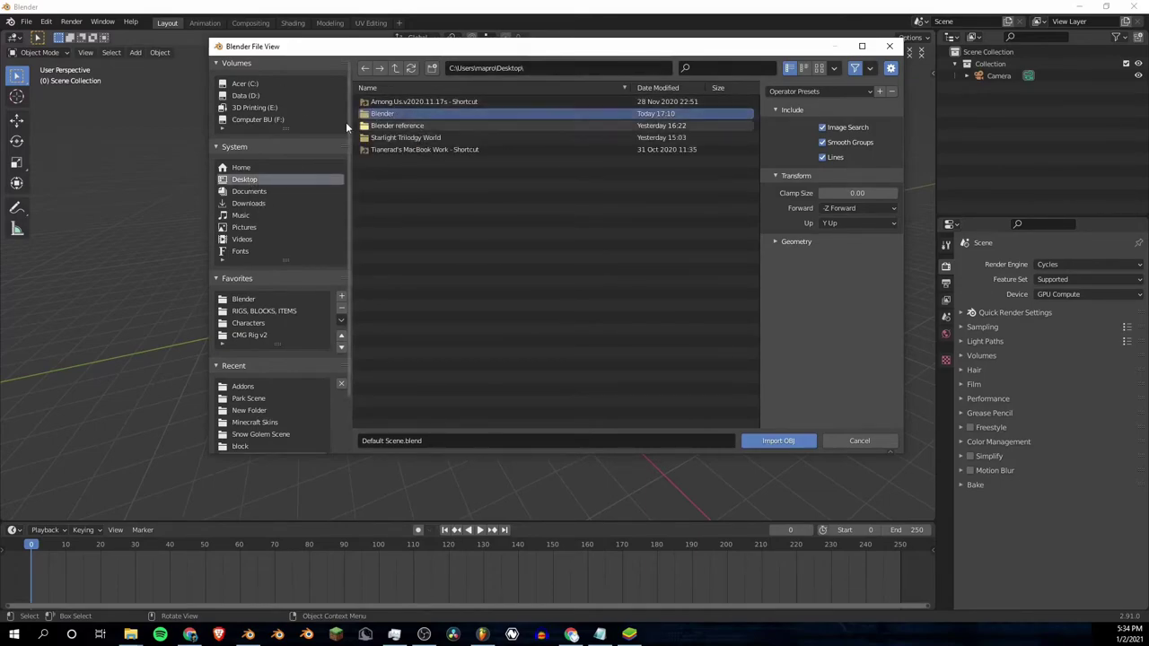
Step: Delete the old Blender reference folder from the Desktop
left_click(423, 126)
key("Delete")
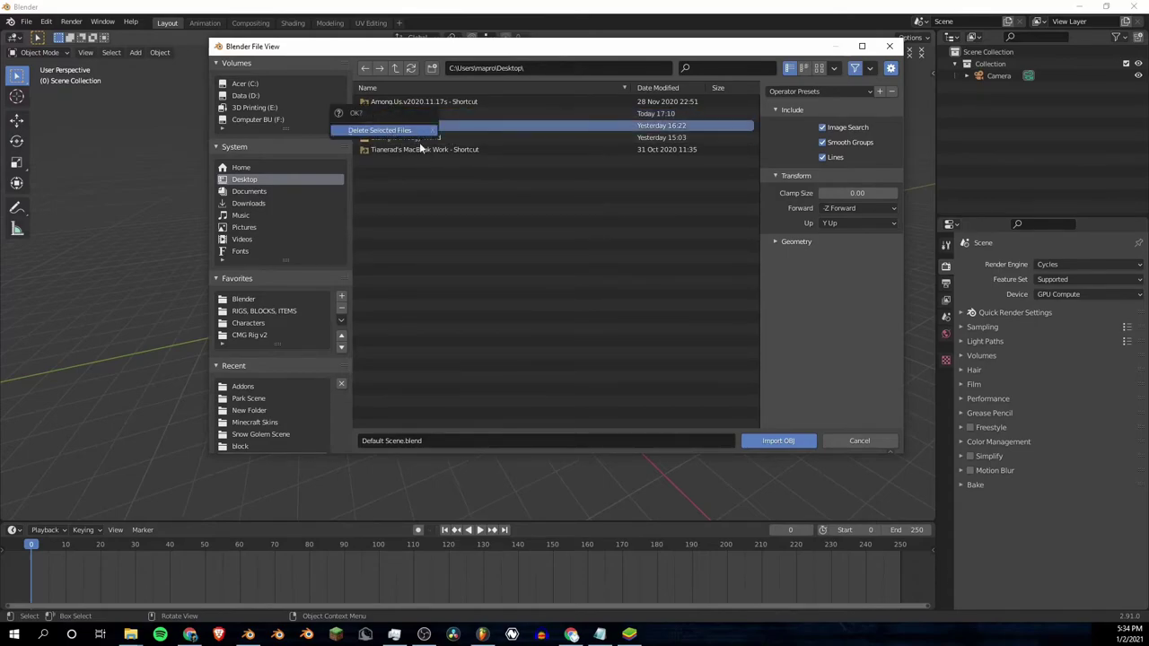
left_click(422, 131)
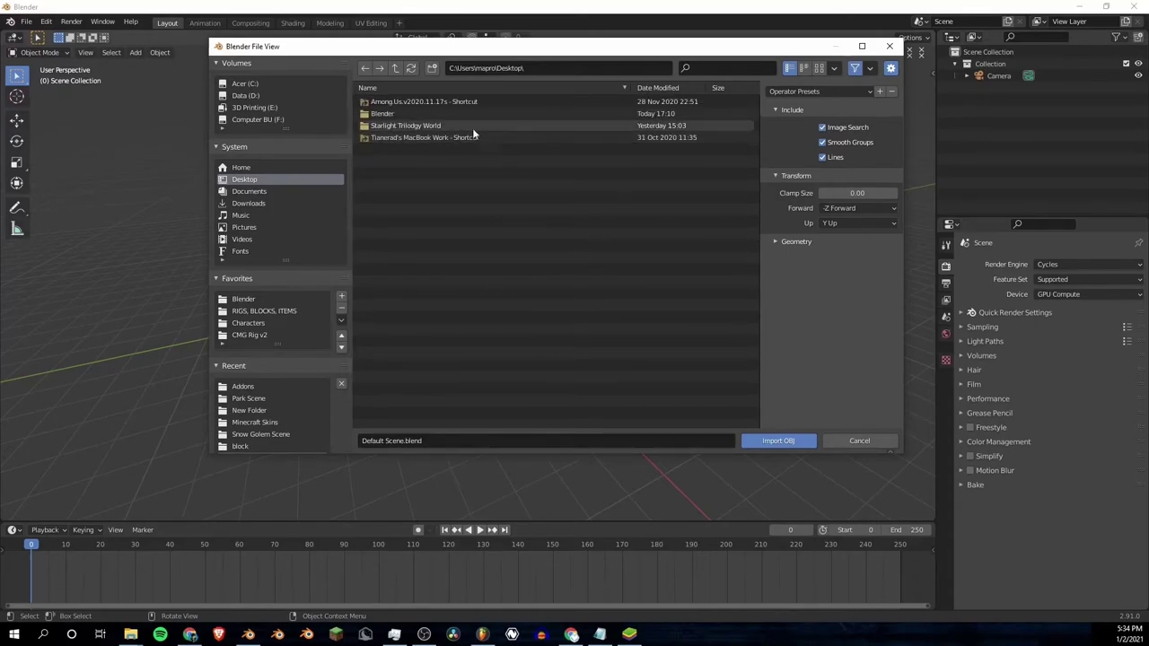
Step: Open Blender > MC Animations > Animations > Cottage > Scenes > Scene1
double_click(384, 113)
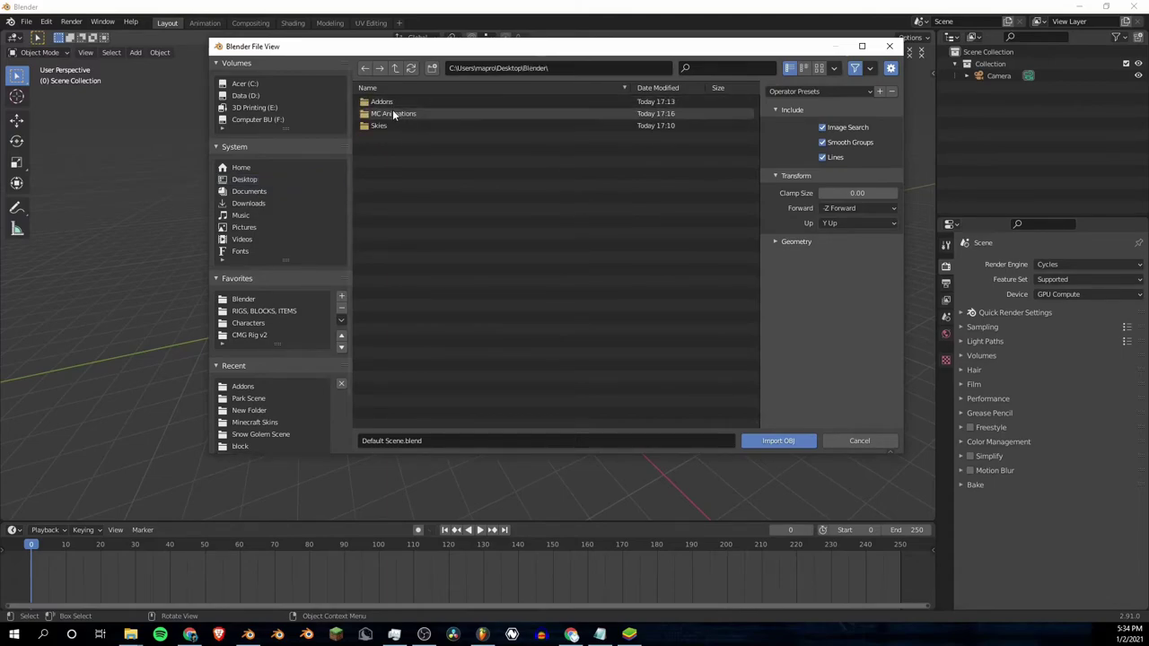
double_click(392, 112)
double_click(389, 102)
double_click(392, 99)
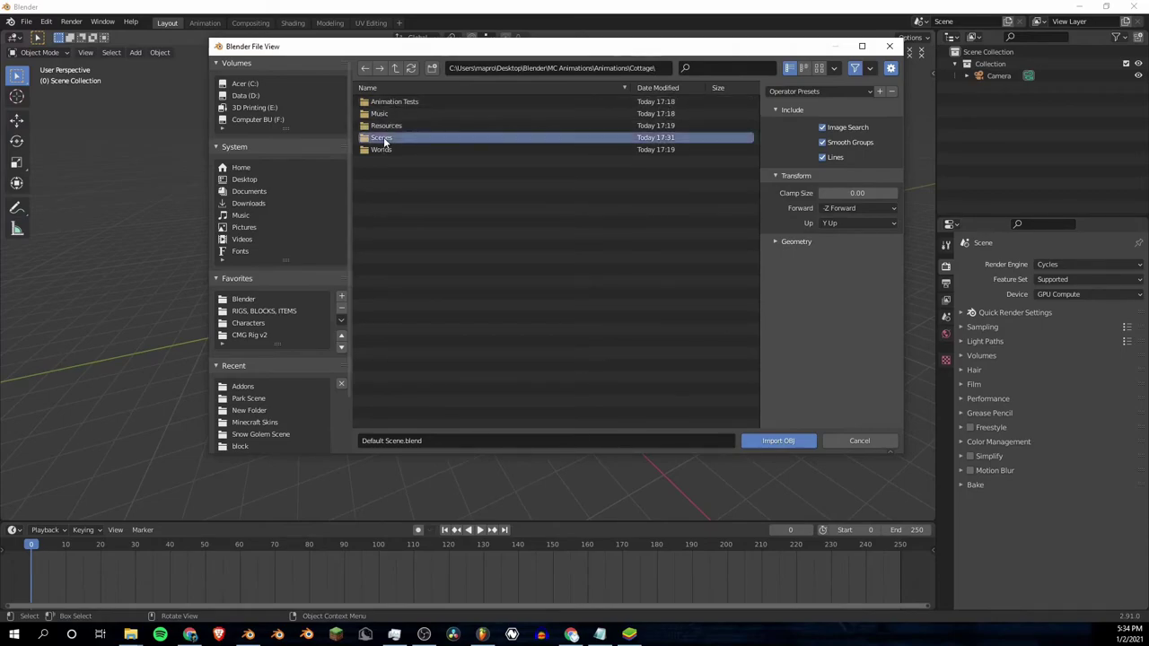
double_click(385, 138)
double_click(395, 101)
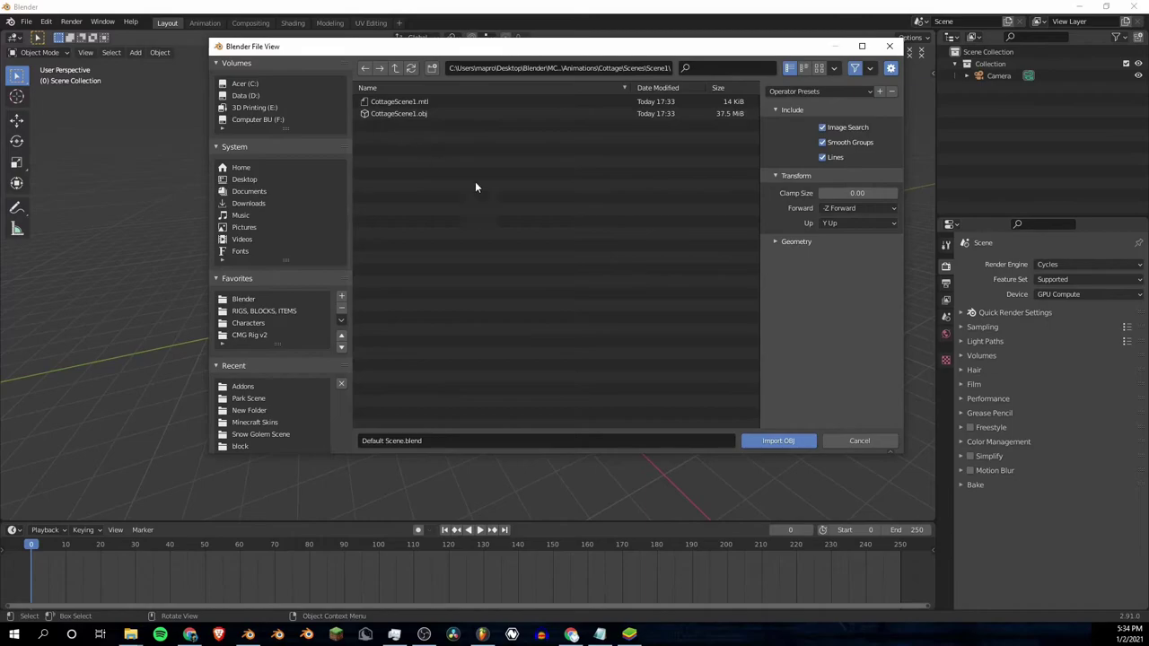
Step: Import CottageScene1.obj from the Scene1 folder into the scene
left_click_drag(902, 456, 1039, 543)
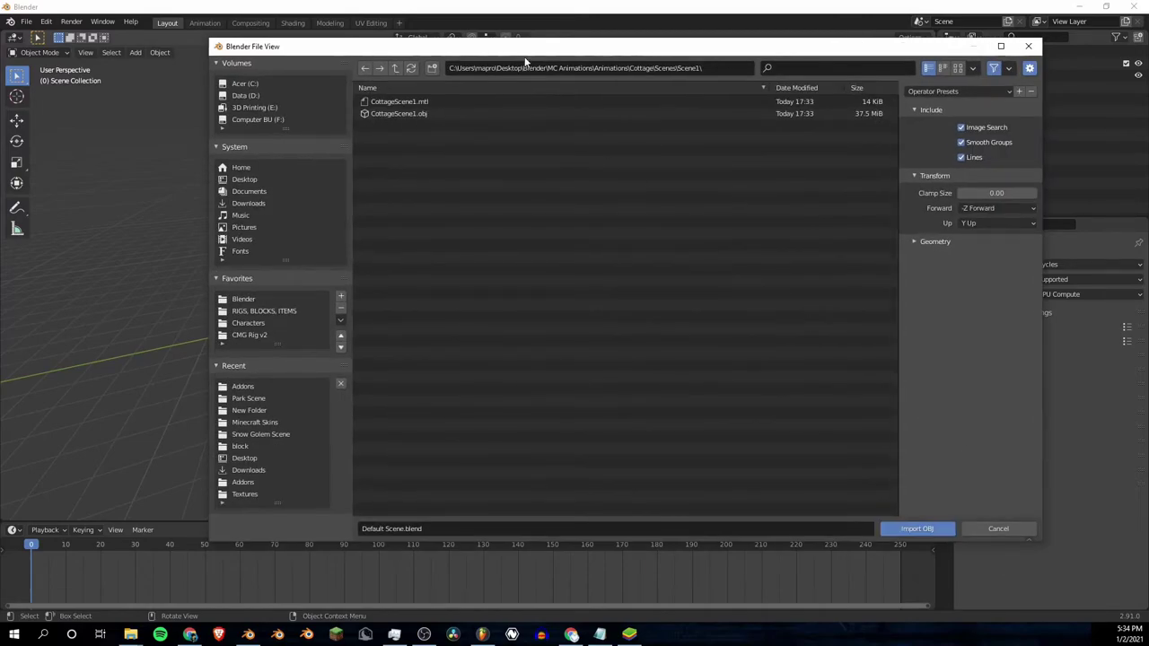
left_click_drag(508, 46, 421, 30)
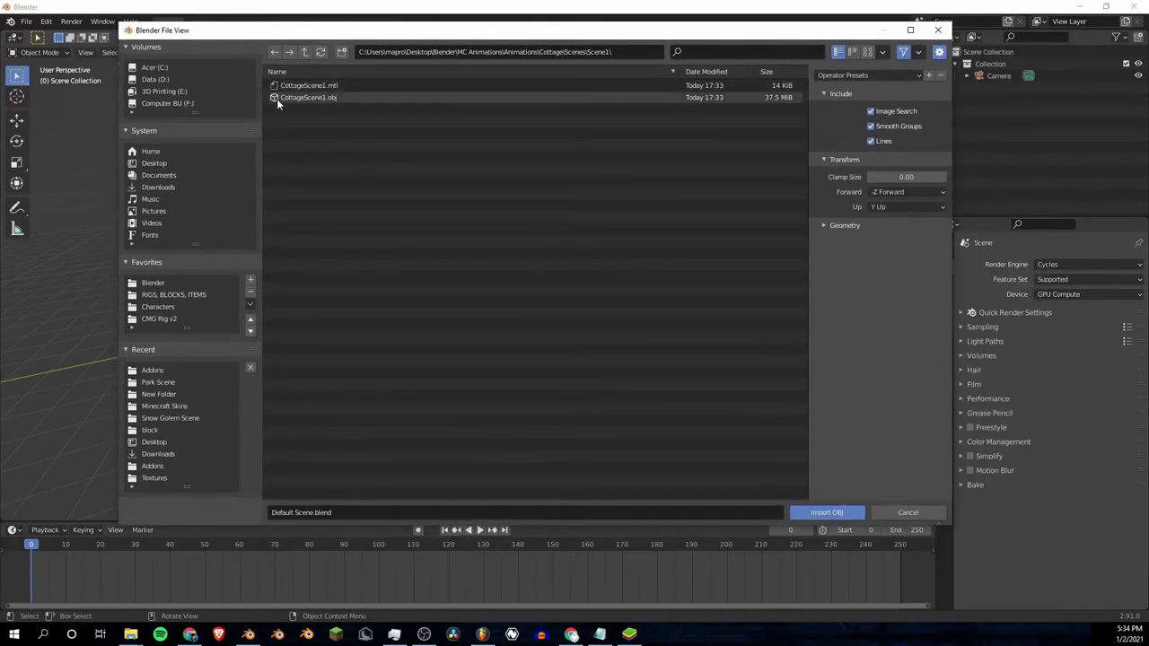
left_click(300, 98)
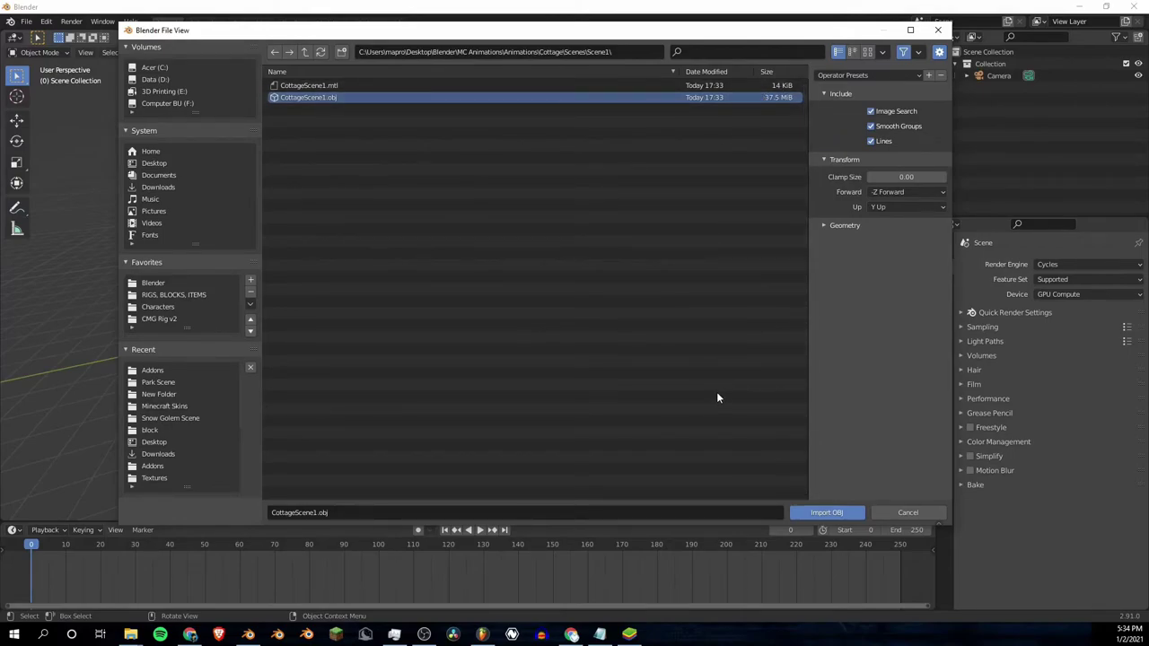
left_click(828, 514)
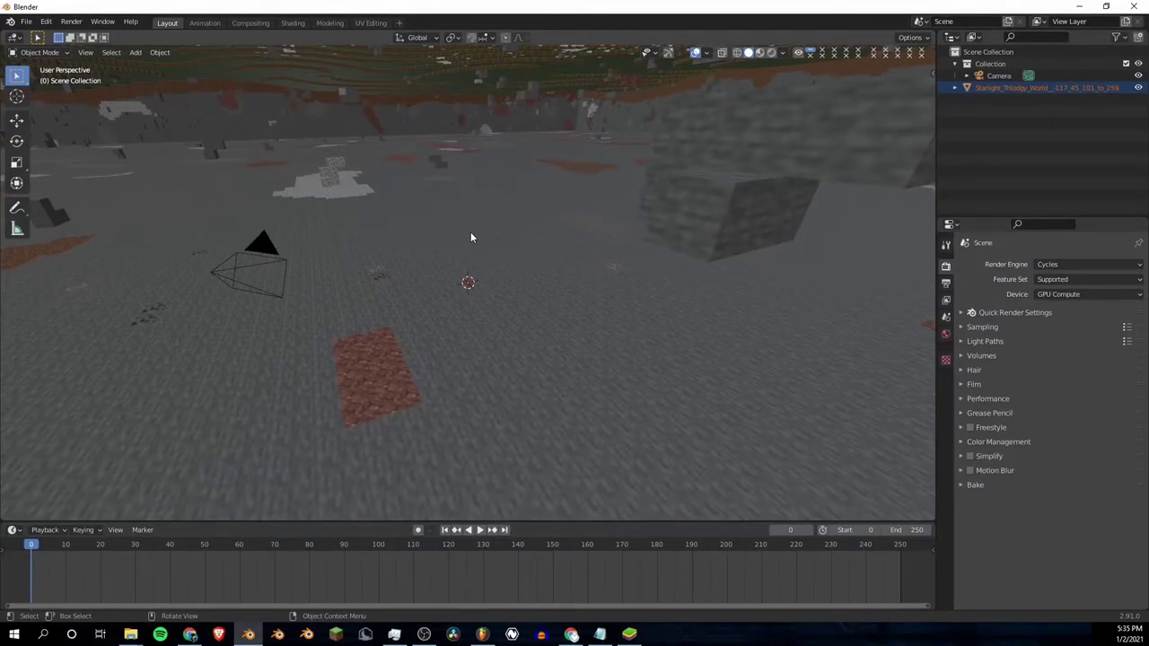
scroll(687, 212, "up", 2)
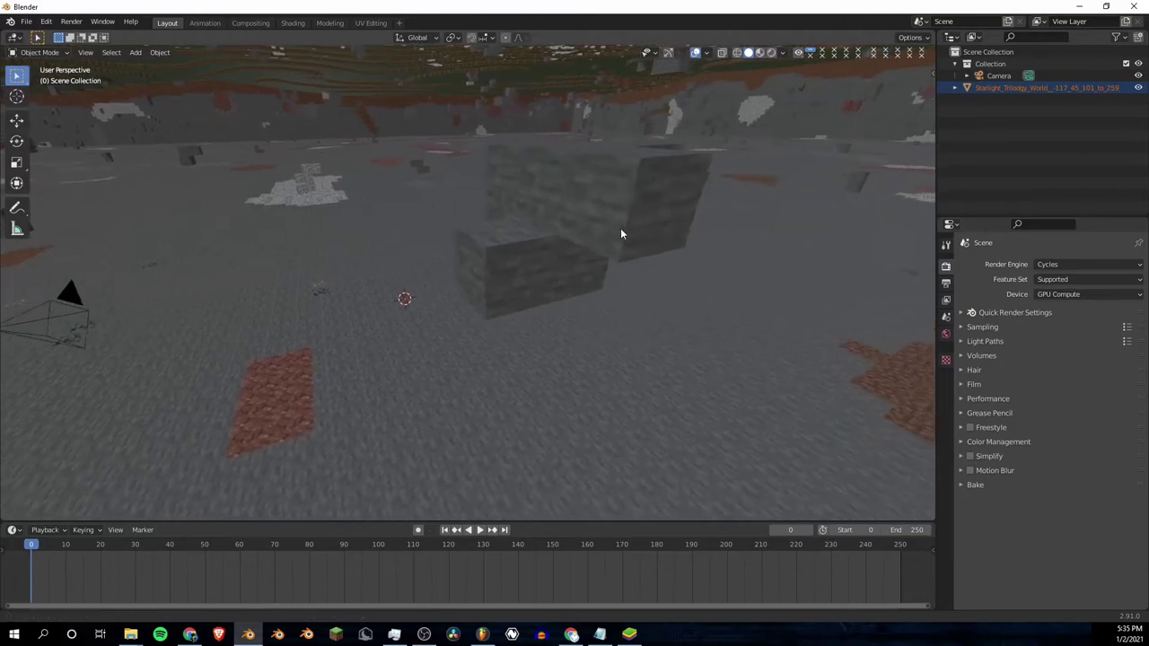
scroll(618, 228, "up", 5)
scroll(618, 231, "down", 5)
scroll(584, 262, "up", 3)
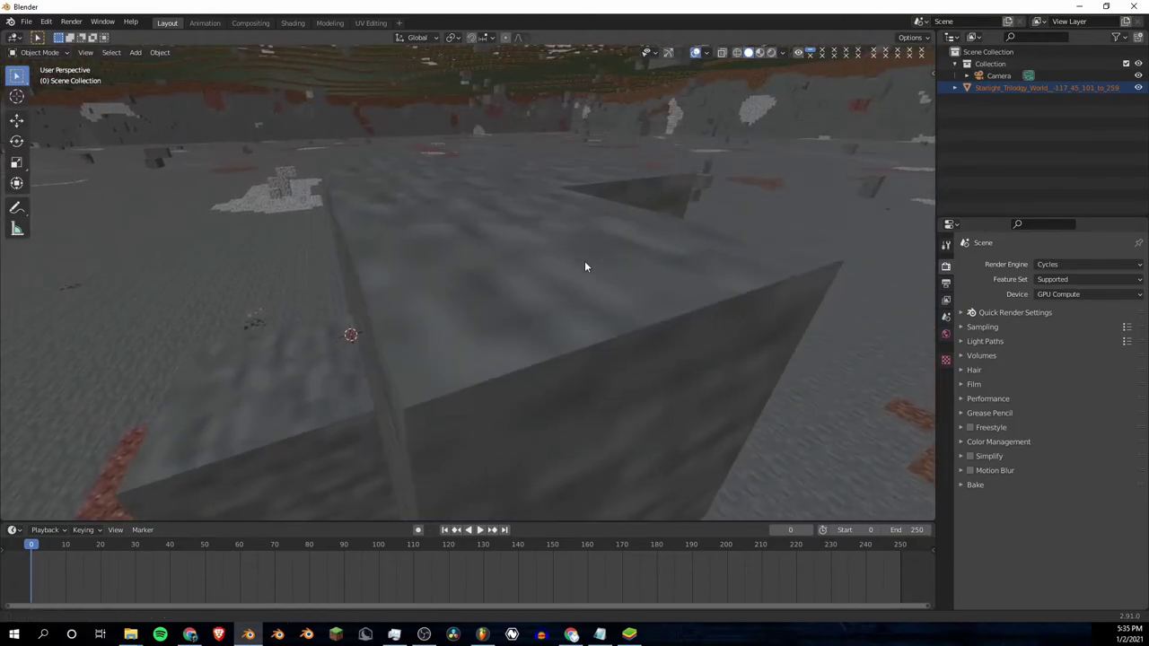
scroll(566, 256, "down", 5)
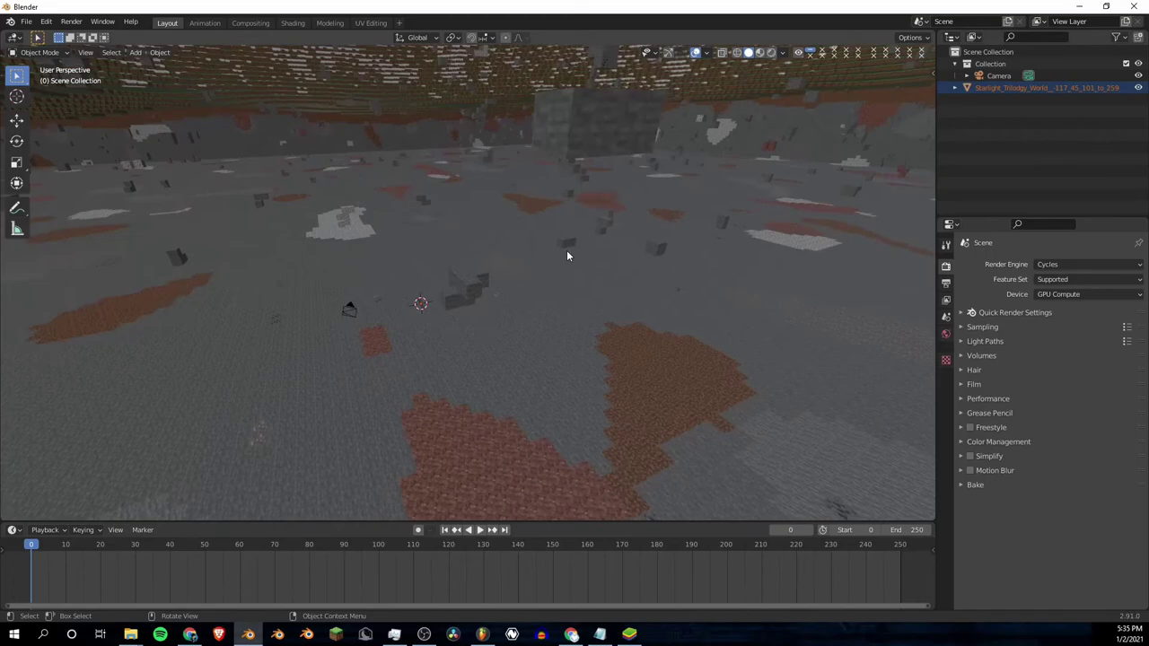
scroll(567, 255, "down", 3)
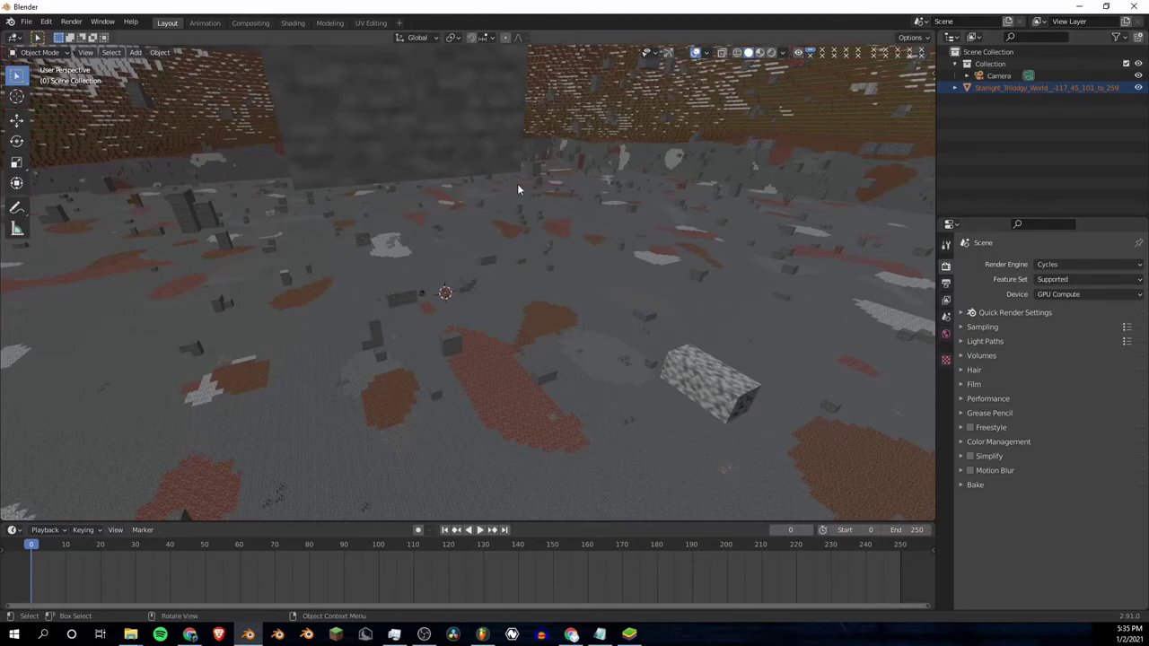
scroll(534, 233, "up", 5)
scroll(534, 239, "down", 10)
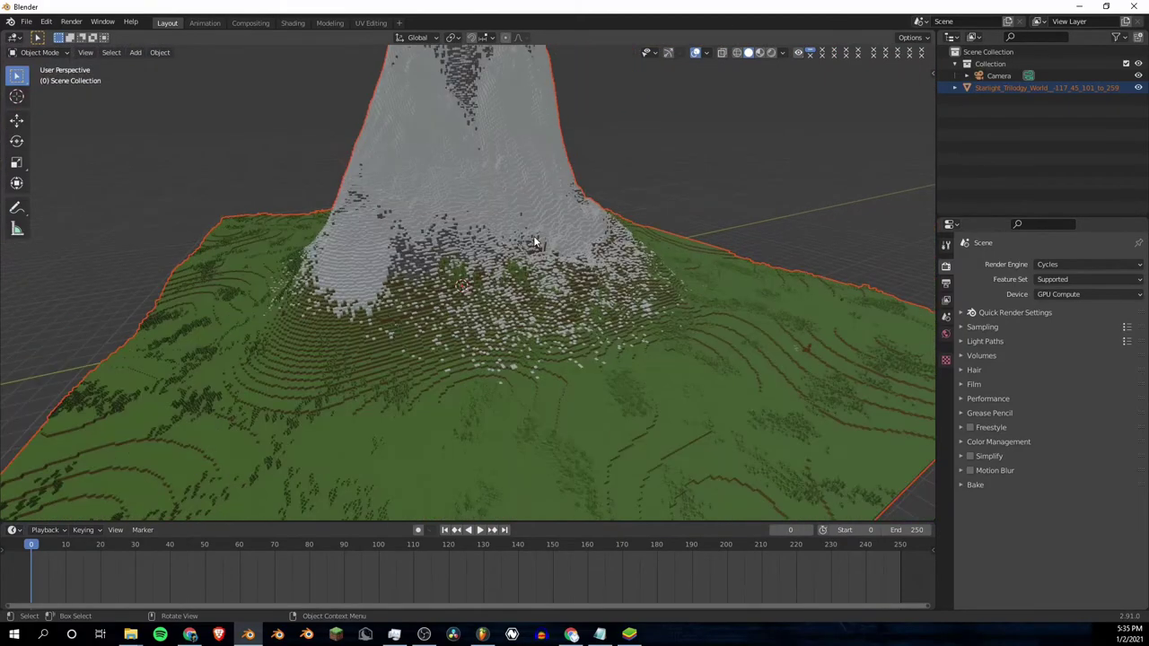
scroll(534, 238, "up", 3)
scroll(535, 239, "down", 3)
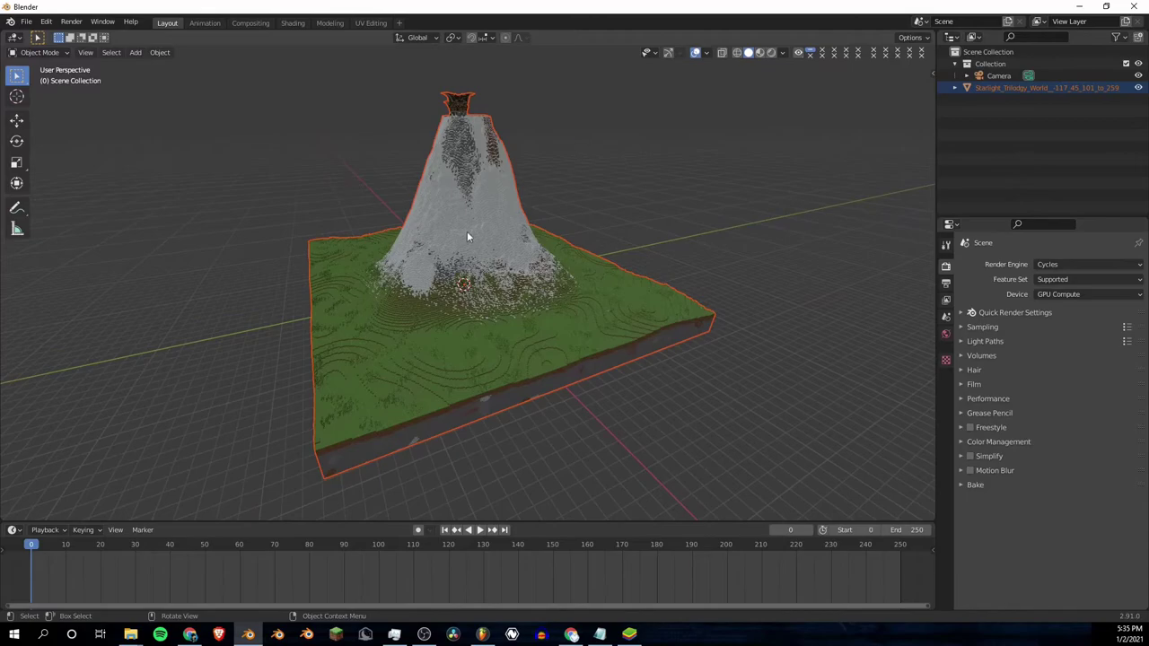
scroll(543, 243, "up", 6)
scroll(542, 243, "down", 5)
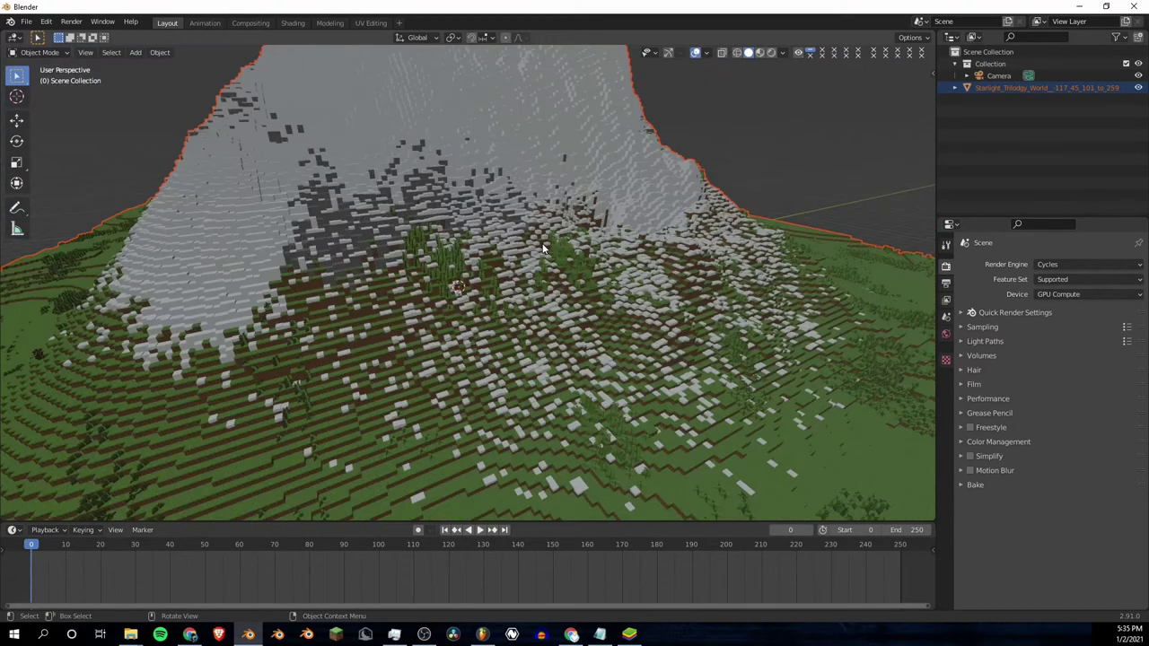
scroll(542, 243, "down", 3)
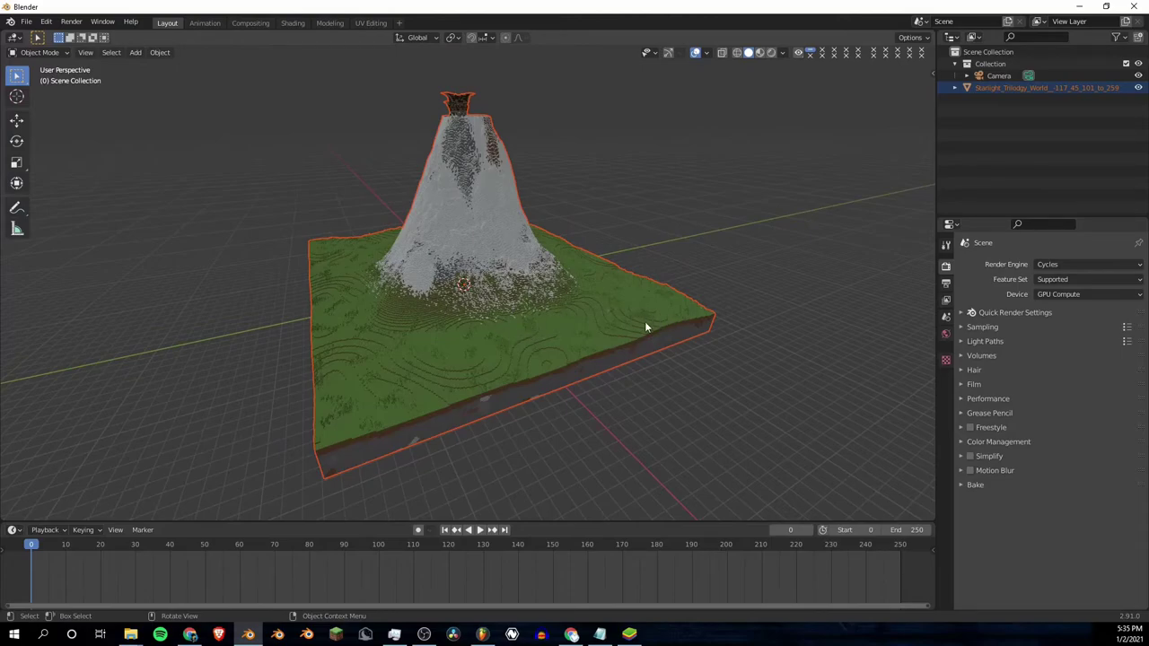
Step: Select the imported terrain and show the MCprep tab in the N sidebar
left_click(440, 218)
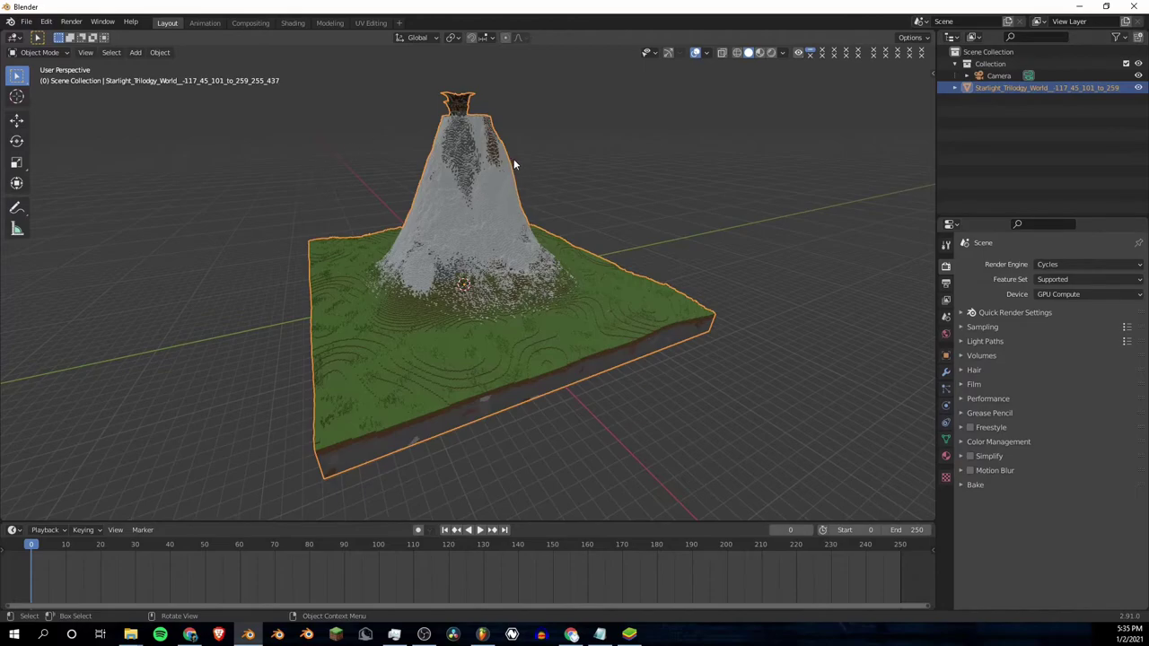
key("n")
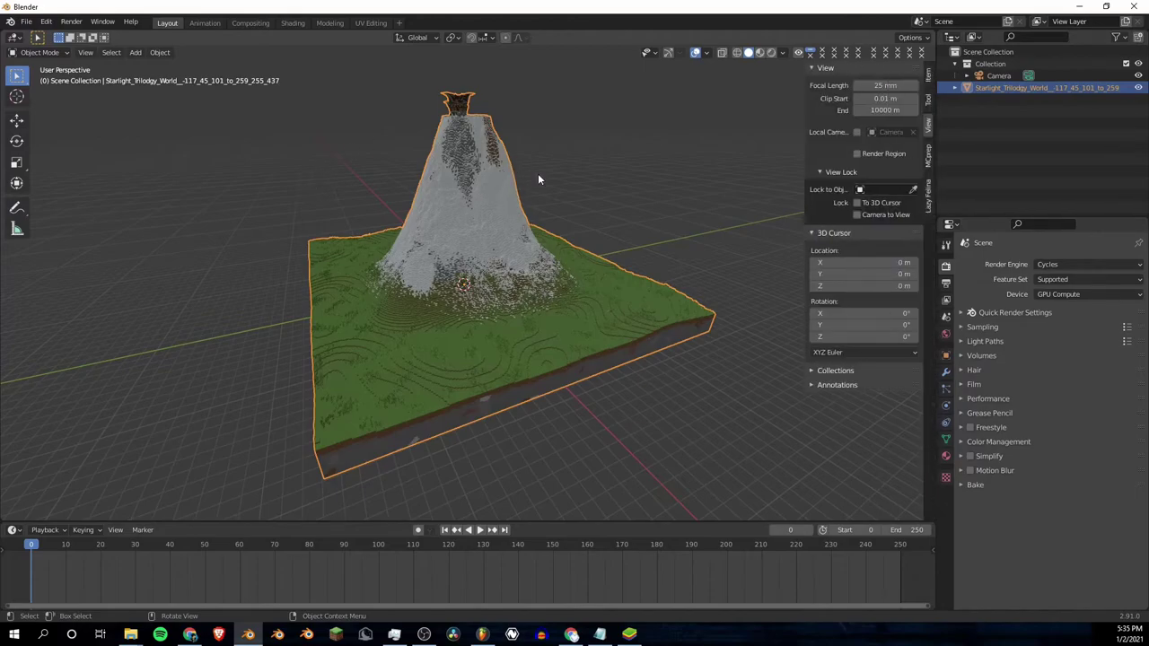
left_click(929, 158)
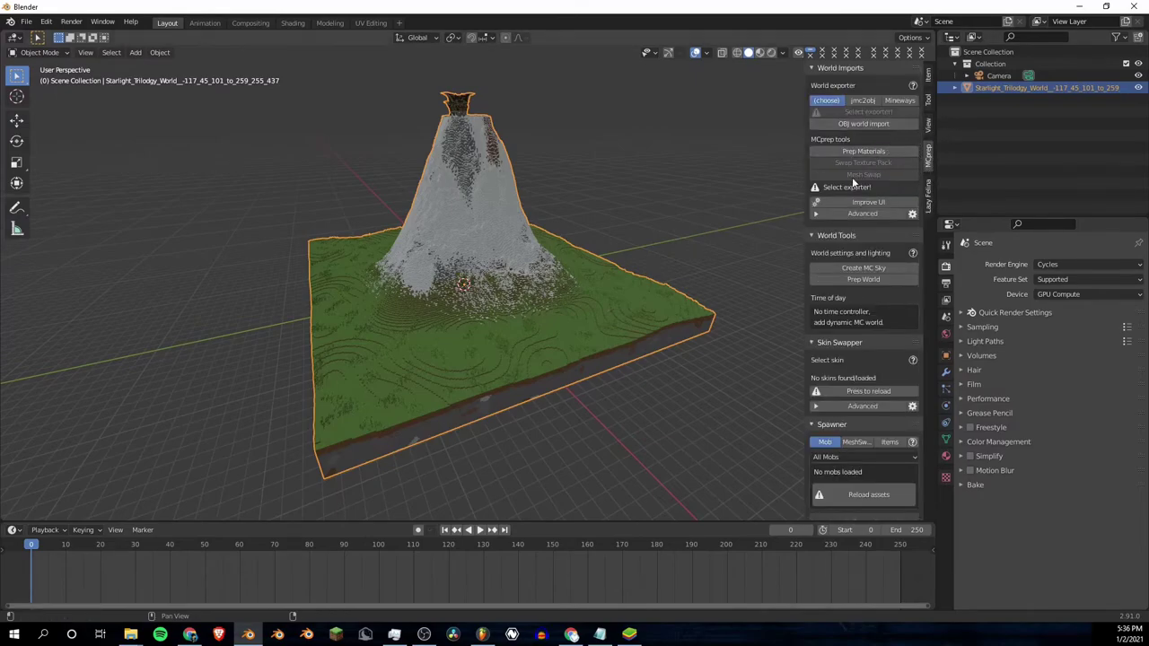
Step: Run MCprep Prep Materials for a Mineways world with the SEUS pack format
left_click(900, 102)
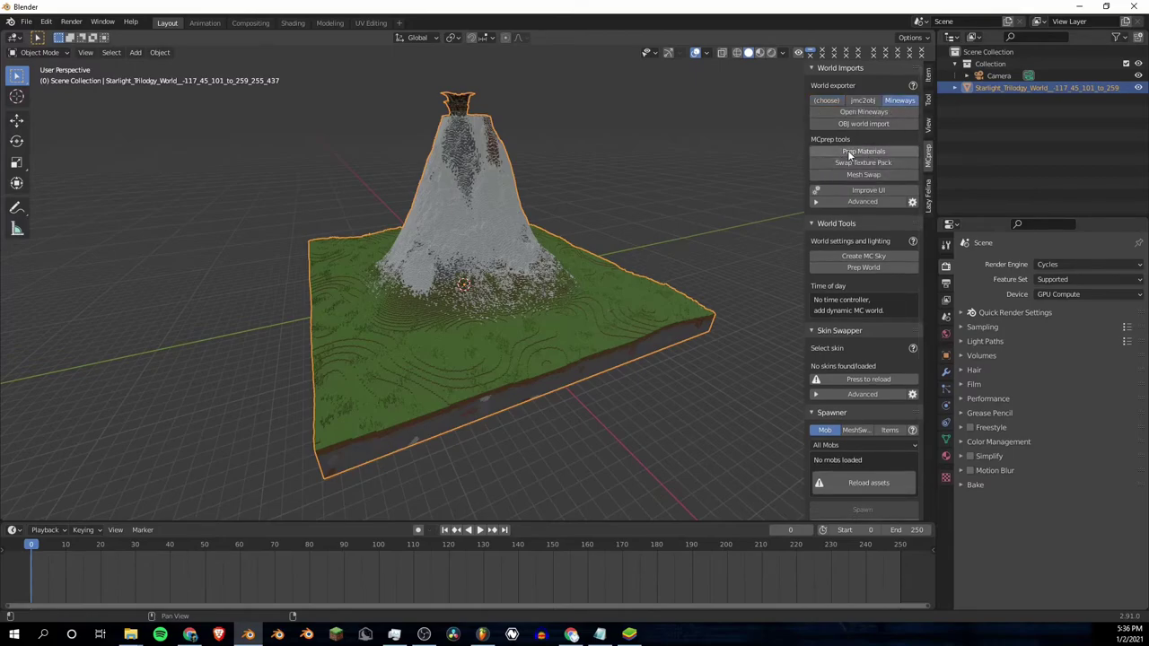
left_click(849, 152)
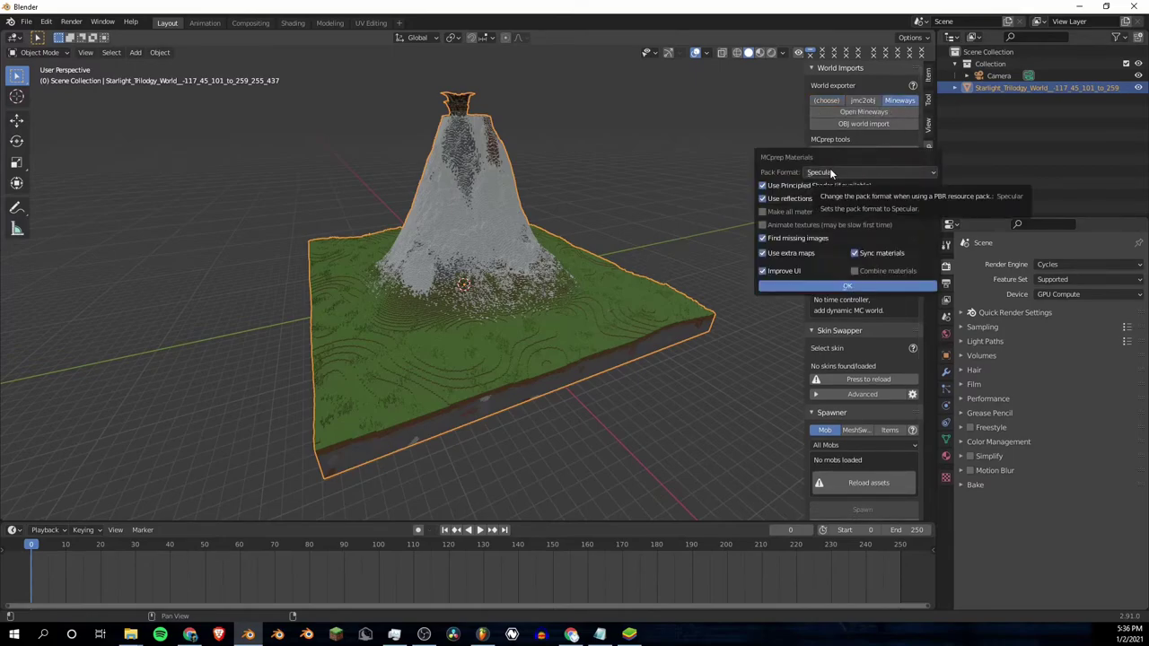
left_click(832, 172)
left_click(832, 187)
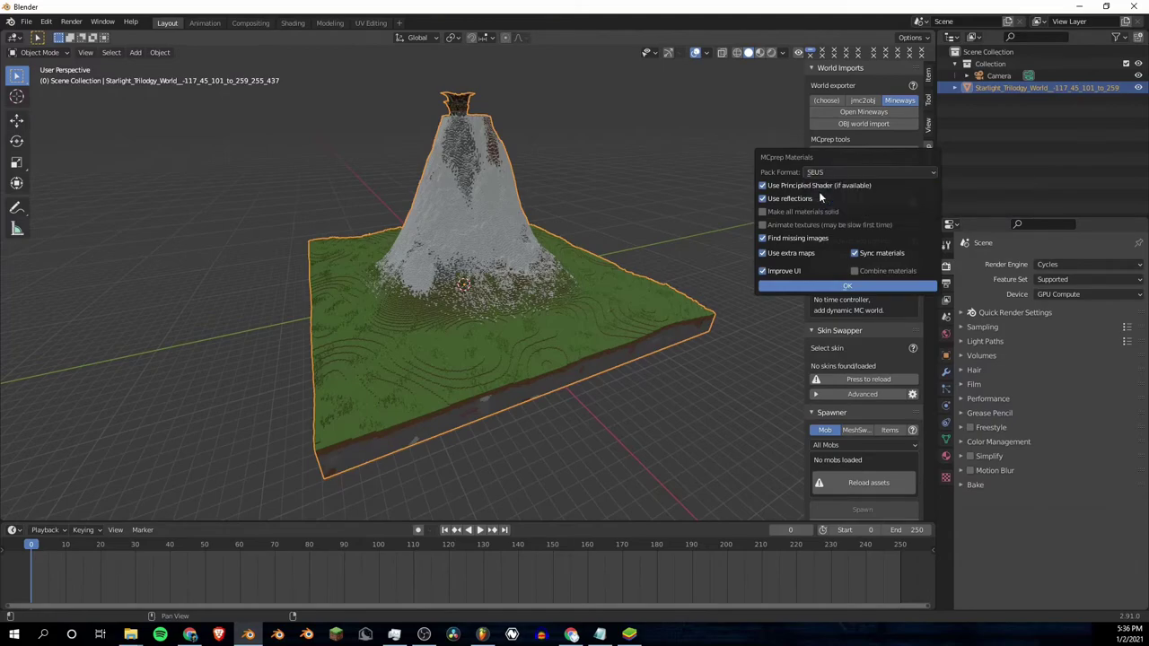
left_click(842, 287)
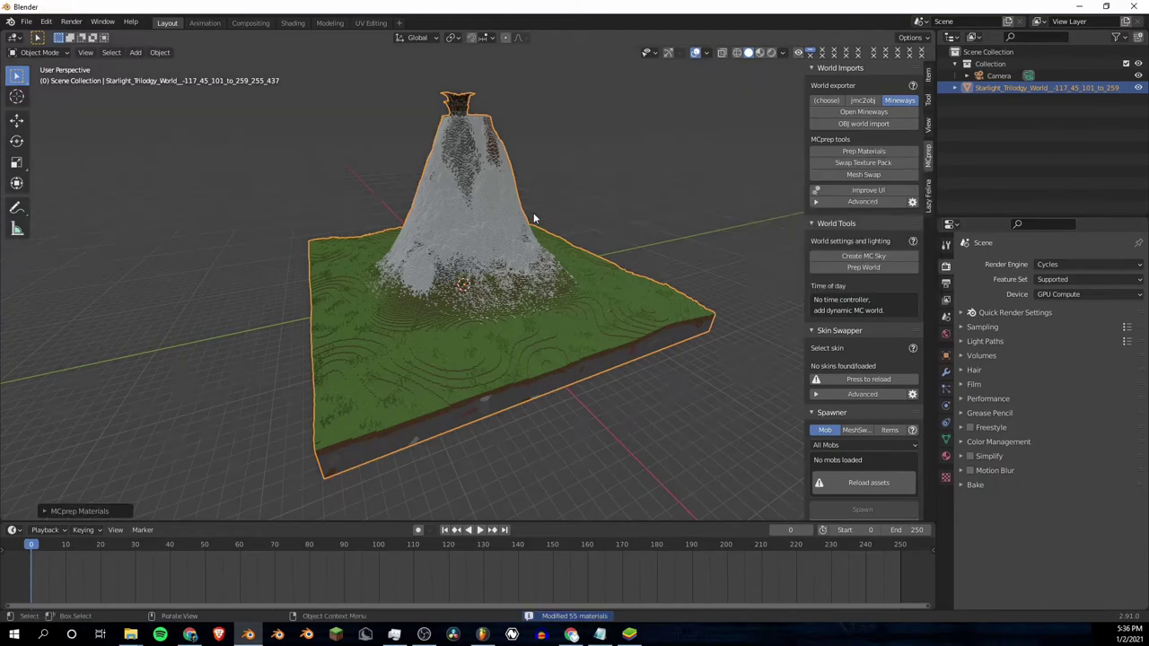
Step: Orbit and pan the view to centre the house, hiding the sidebar
scroll(519, 255, "up", 8)
scroll(519, 256, "up", 5)
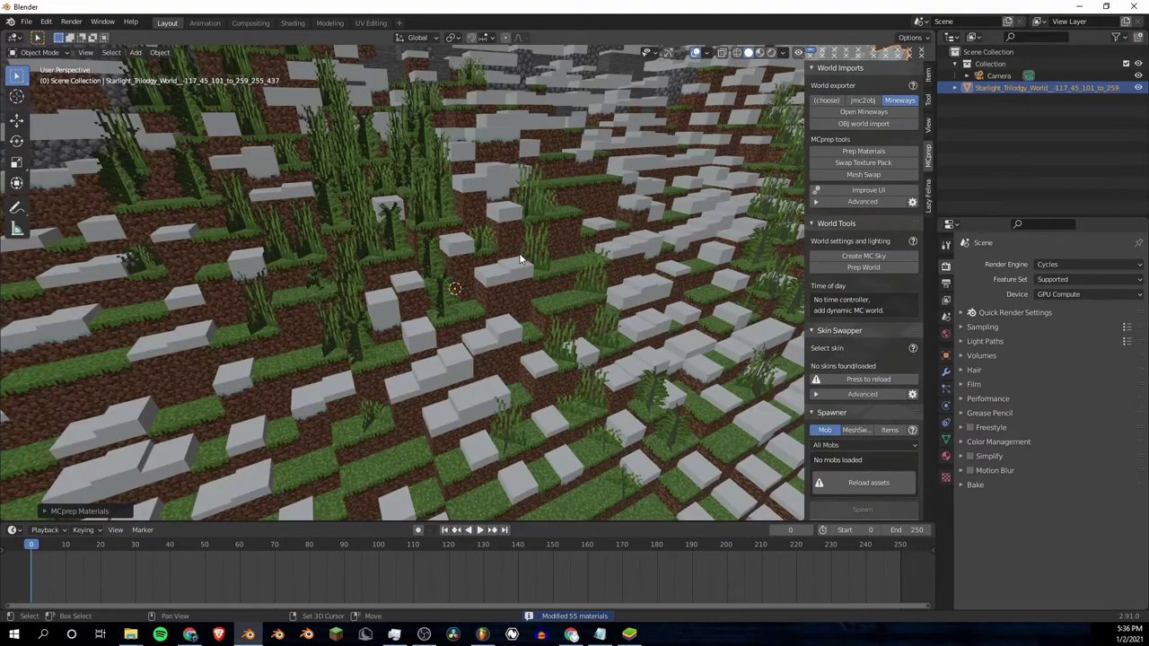
key("shift+t")
scroll(640, 269, "down", 10)
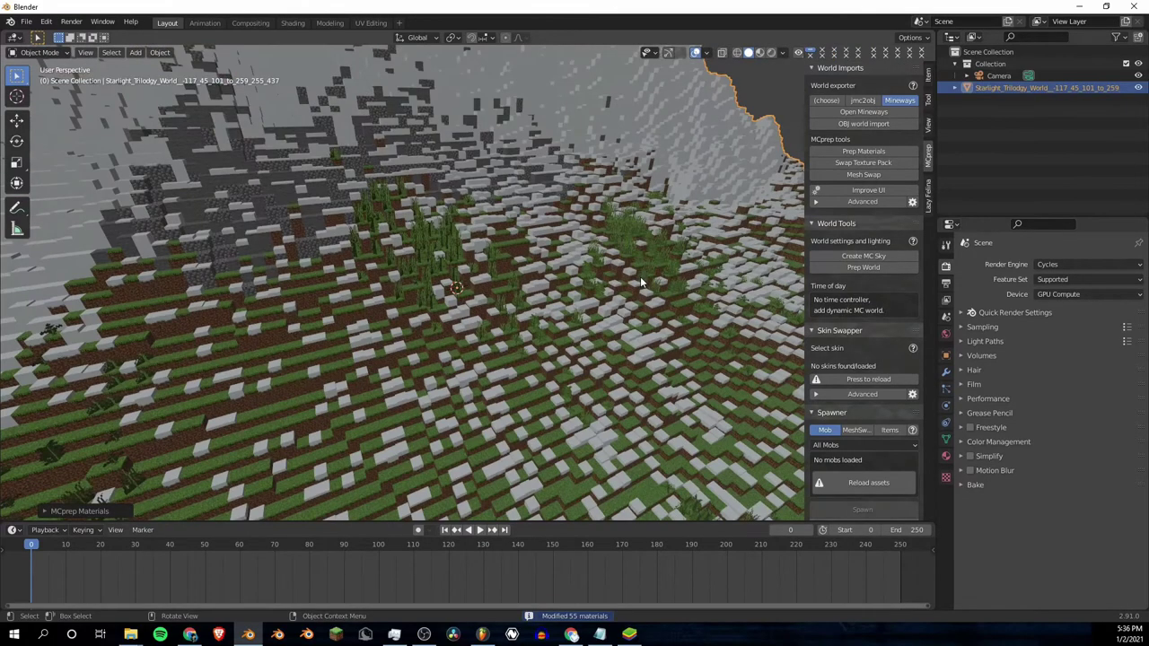
scroll(641, 229, "down", 10)
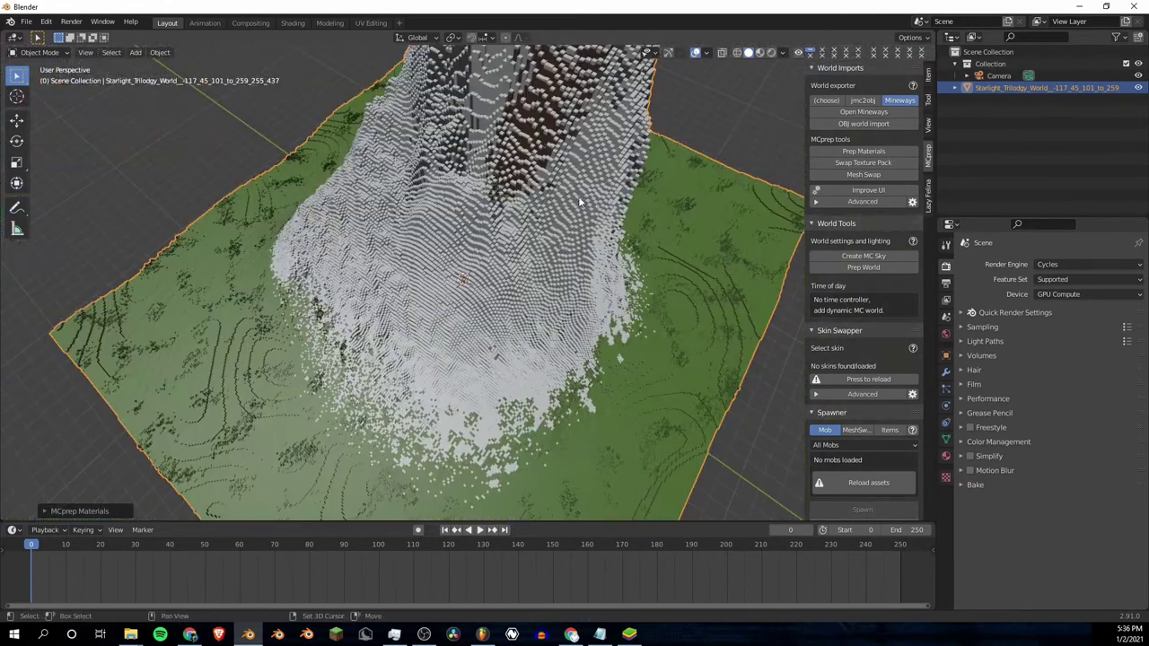
middle_click_drag(498, 303, 582, 316)
scroll(582, 315, "up", 8)
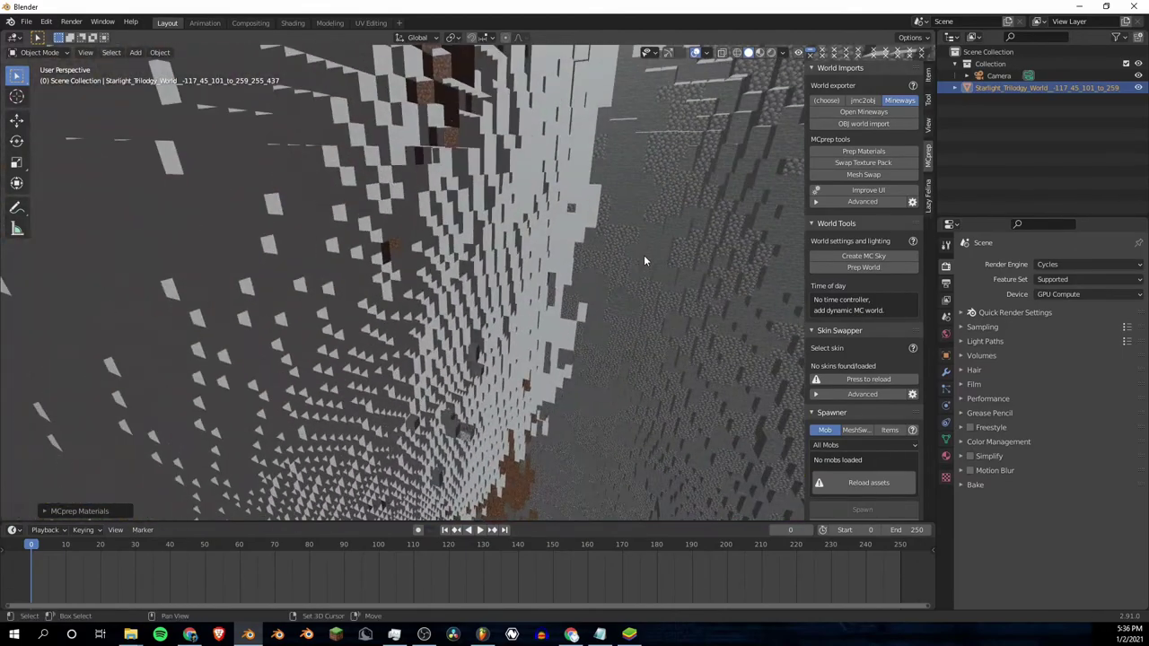
scroll(644, 255, "down", 3)
middle_click_drag(622, 275, 467, 287, "shift")
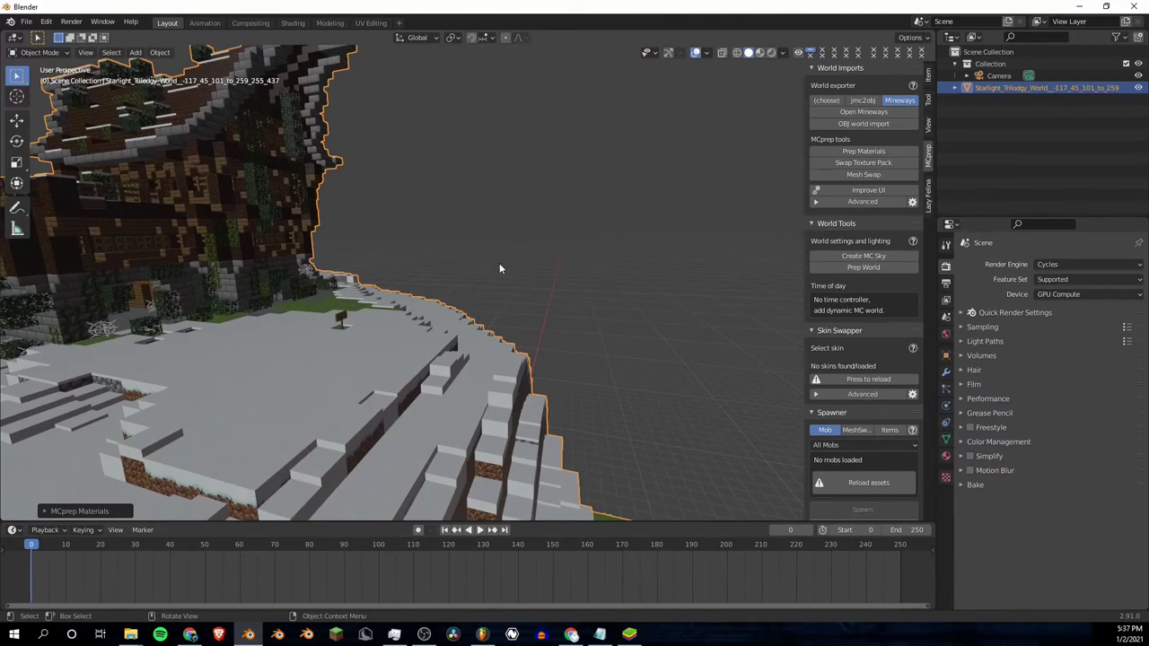
key("n")
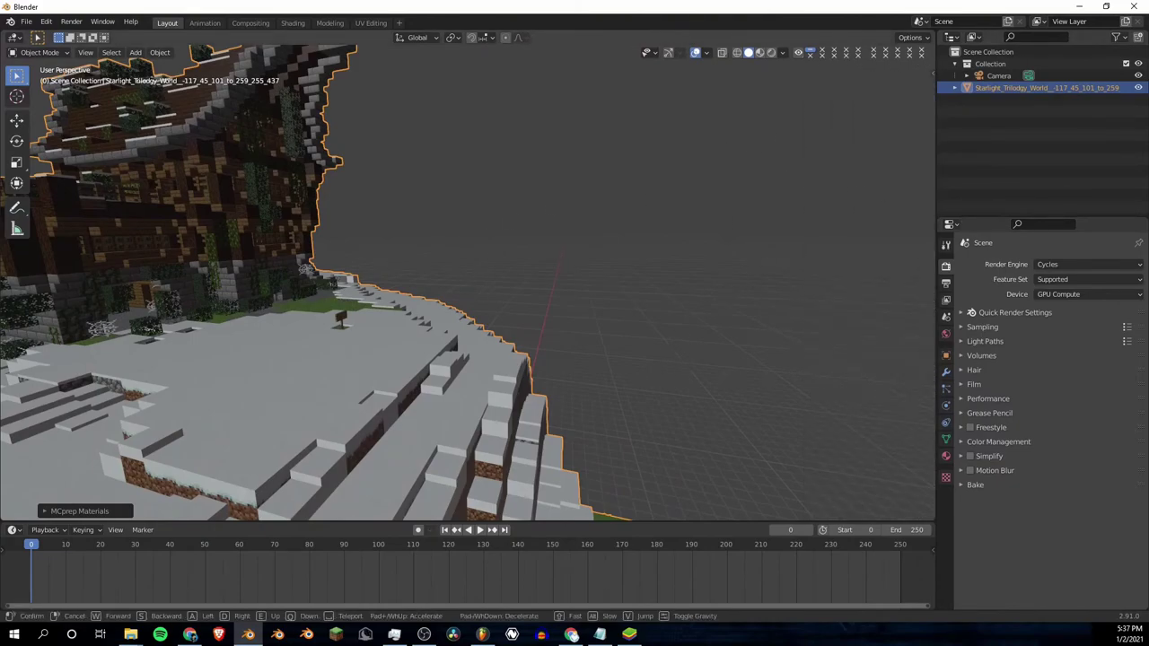
middle_click_drag(720, 288, 467, 288)
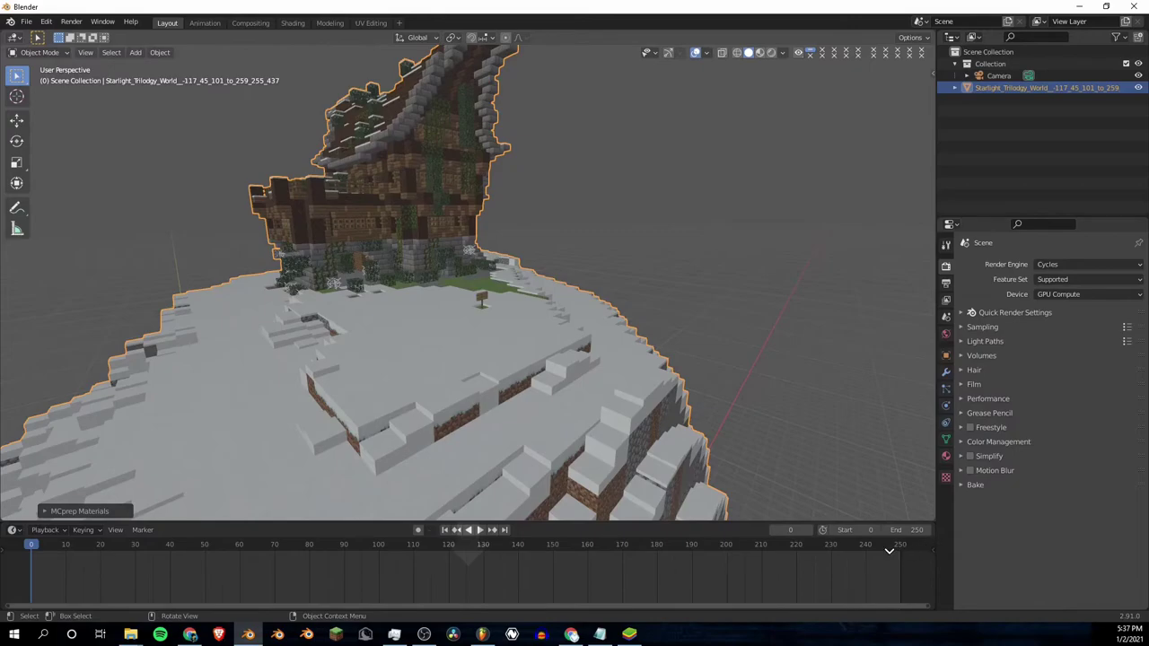
Step: Join the timeline into the 3D viewport and walk forward toward the house
left_click_drag(888, 549, 877, 512)
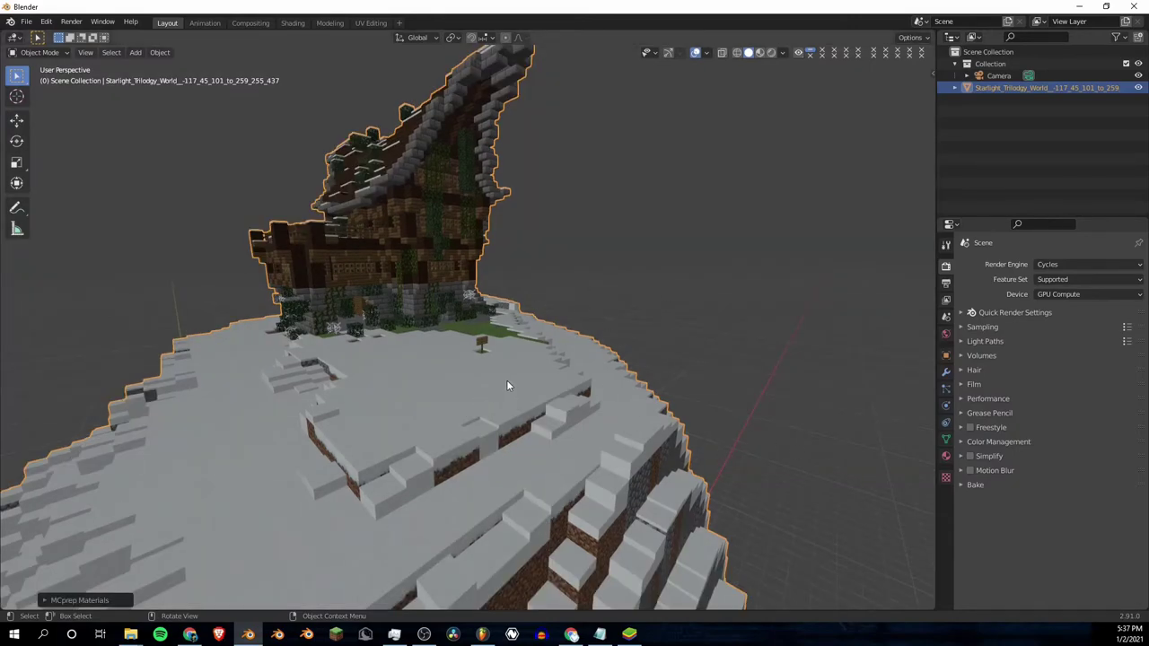
key("shift+grave")
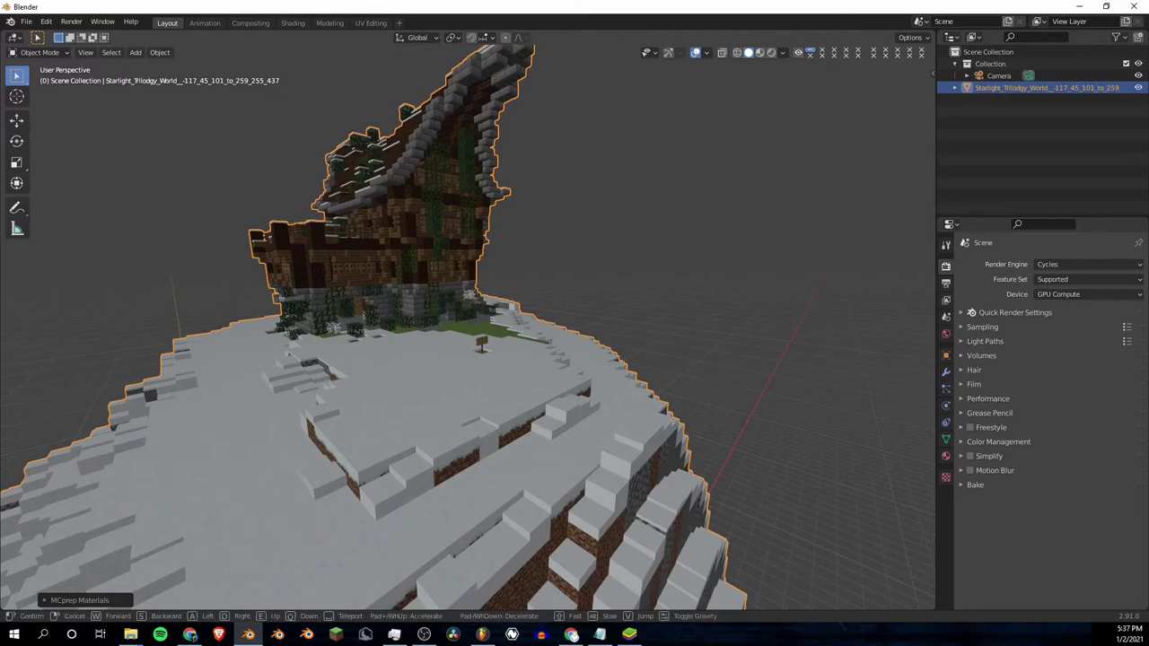
key("w")
key("w")
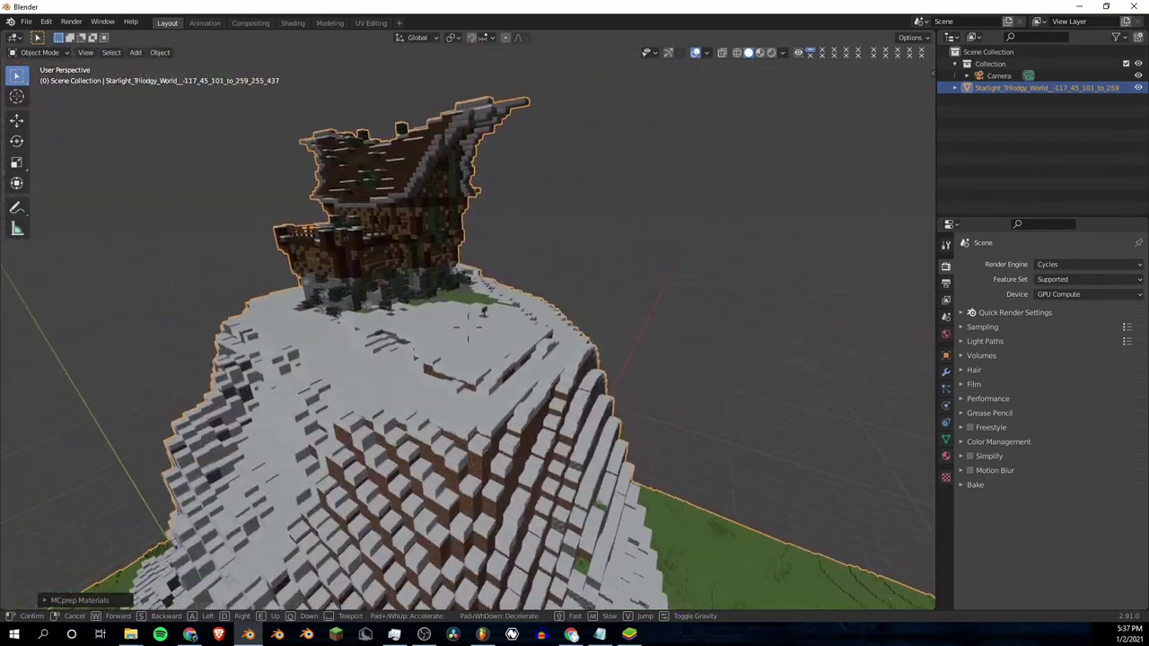
left_click(468, 332)
Step: Set the viewport focal length to 20 mm in the sidebar View tab
key("n")
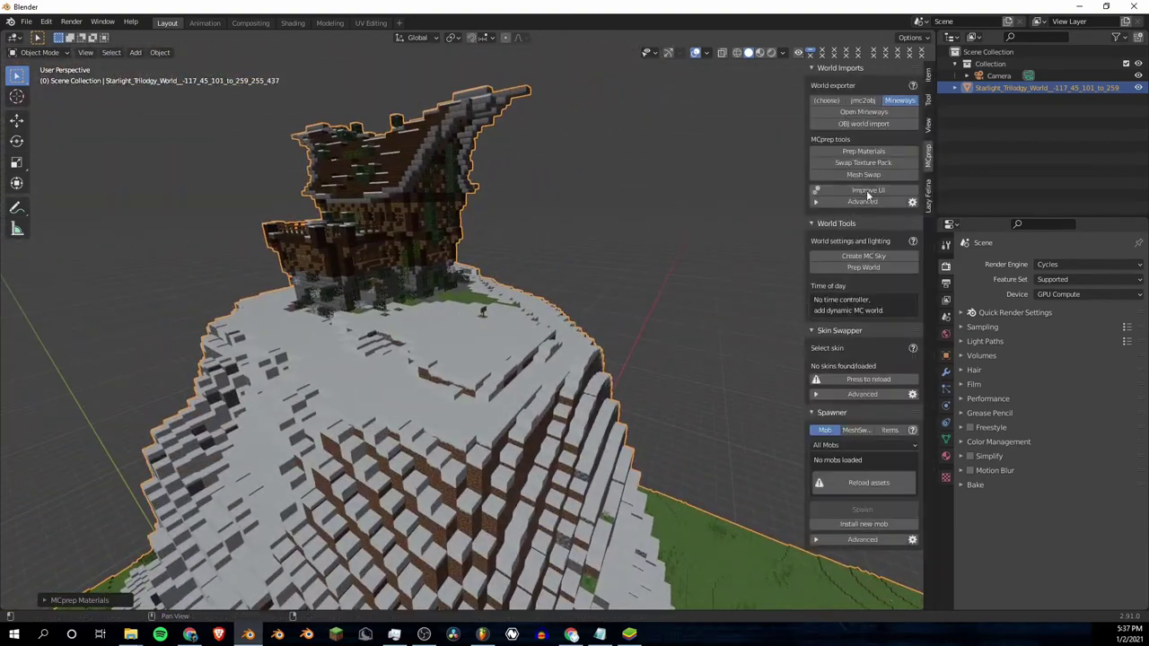
left_click(929, 126)
left_click(885, 85)
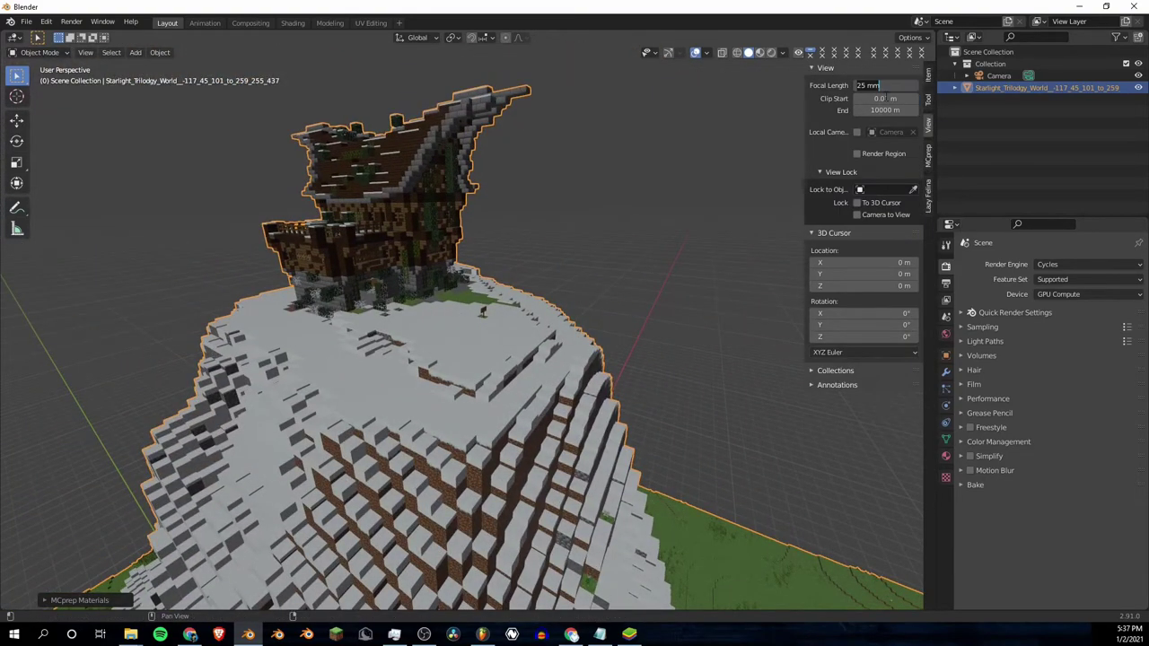
type("20")
key("Return")
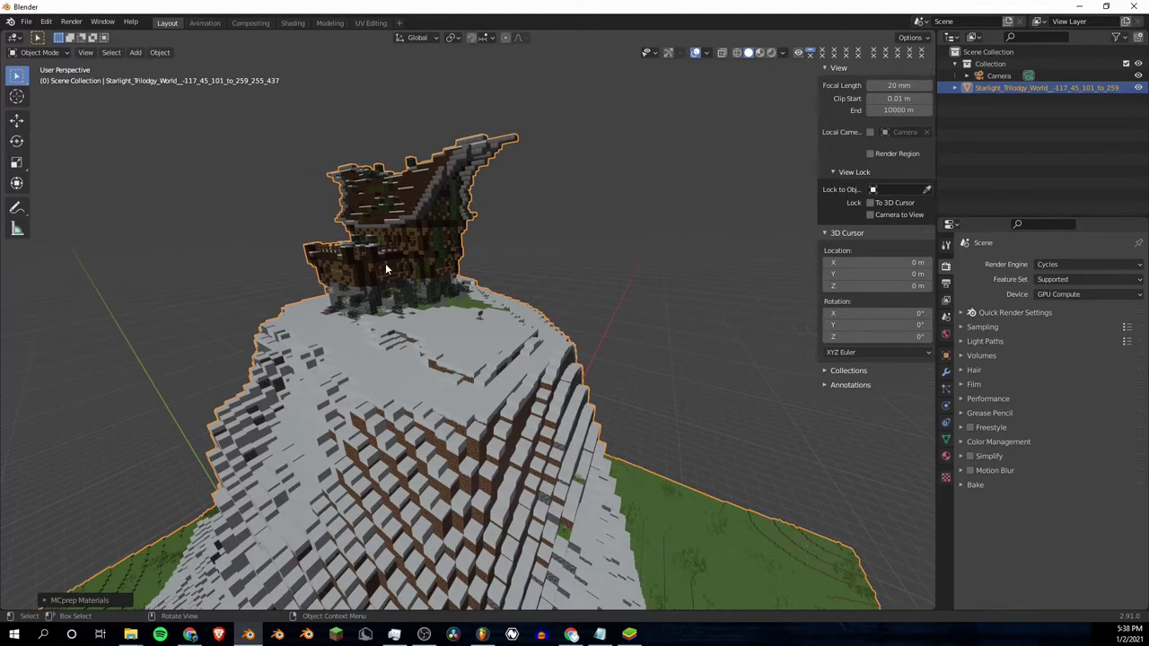
key("n")
Step: Walk up close to the front of the house and view through the camera
key("shift+grave")
key("w")
key("w")
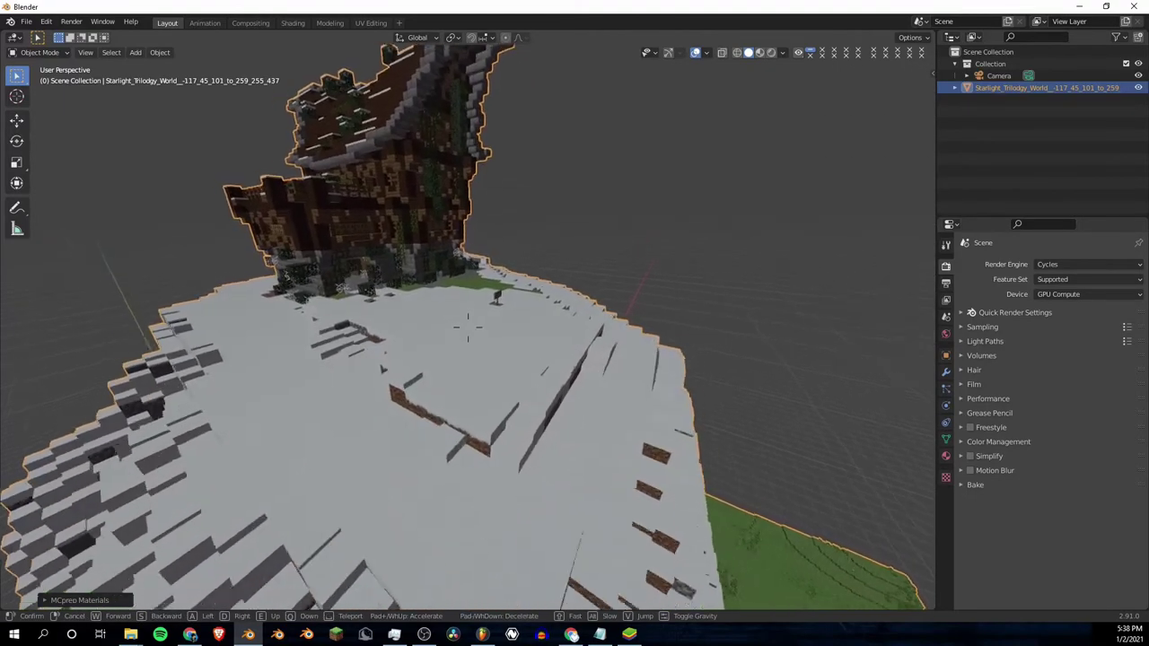
key("w")
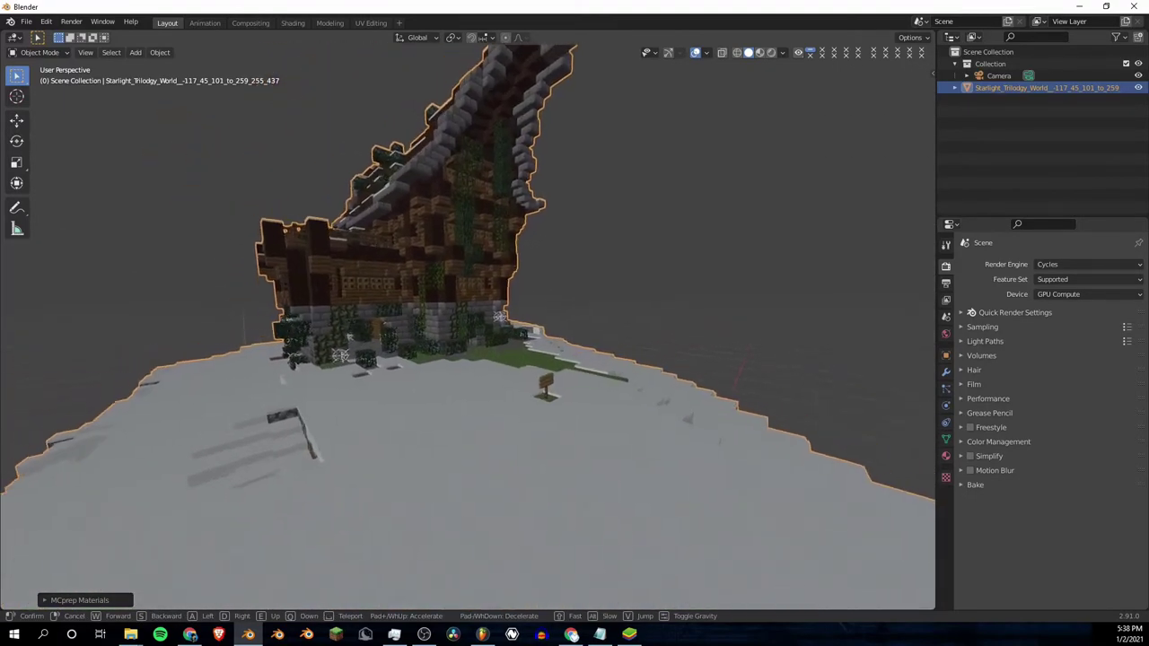
key("w")
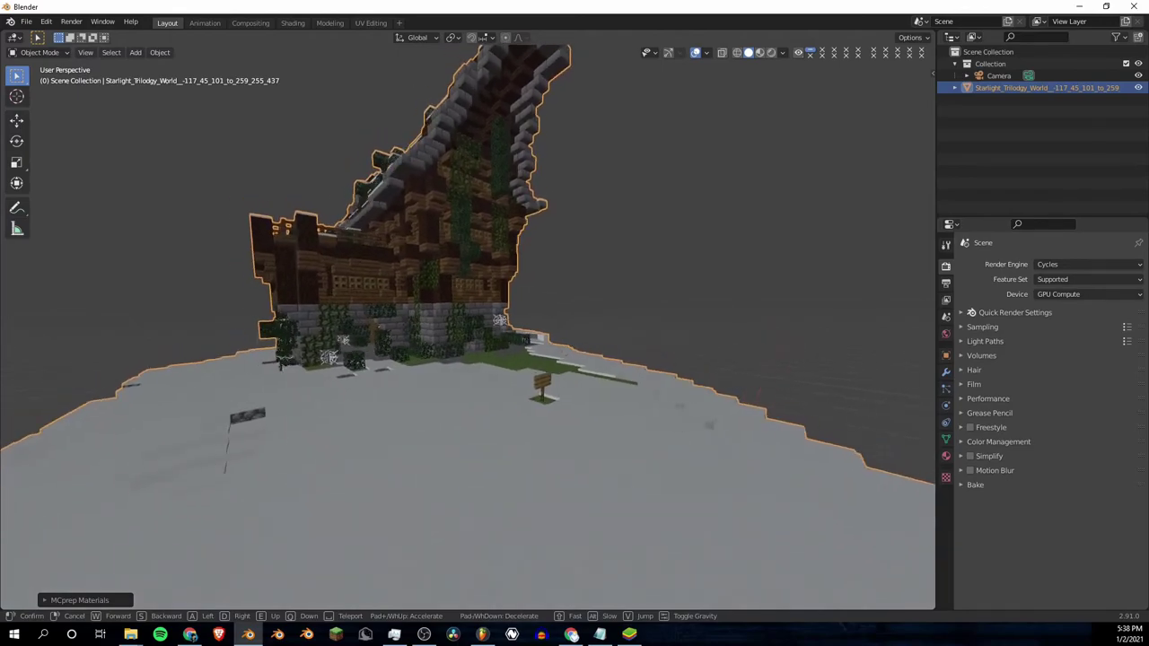
left_click(468, 326)
key("shift+grave")
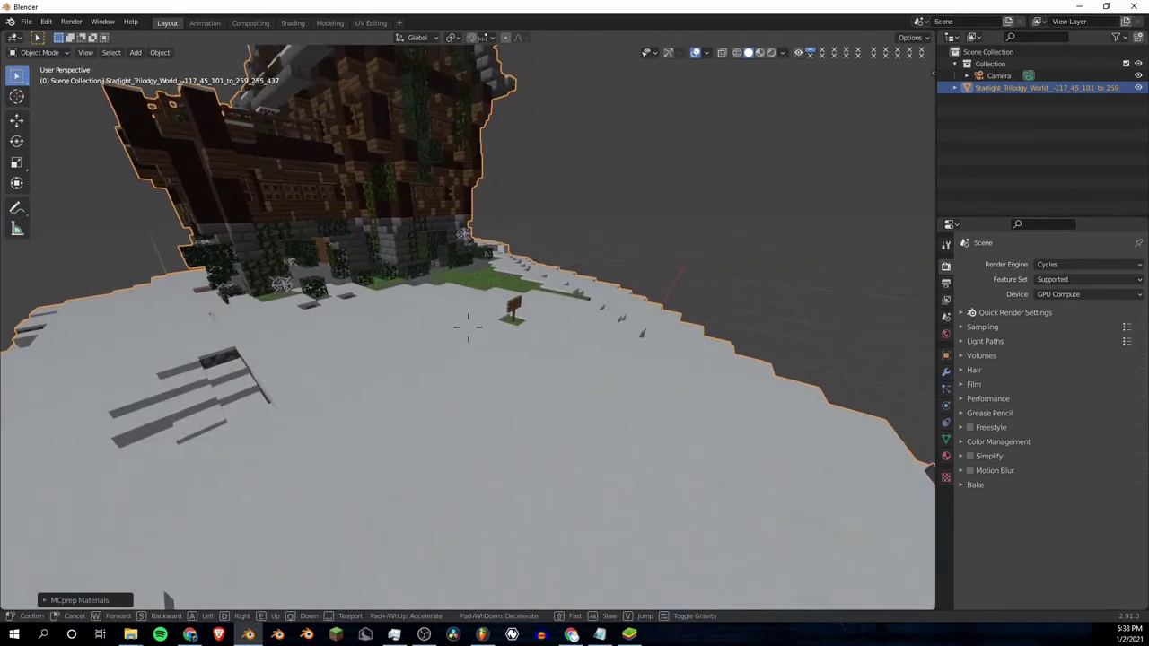
left_click(467, 327)
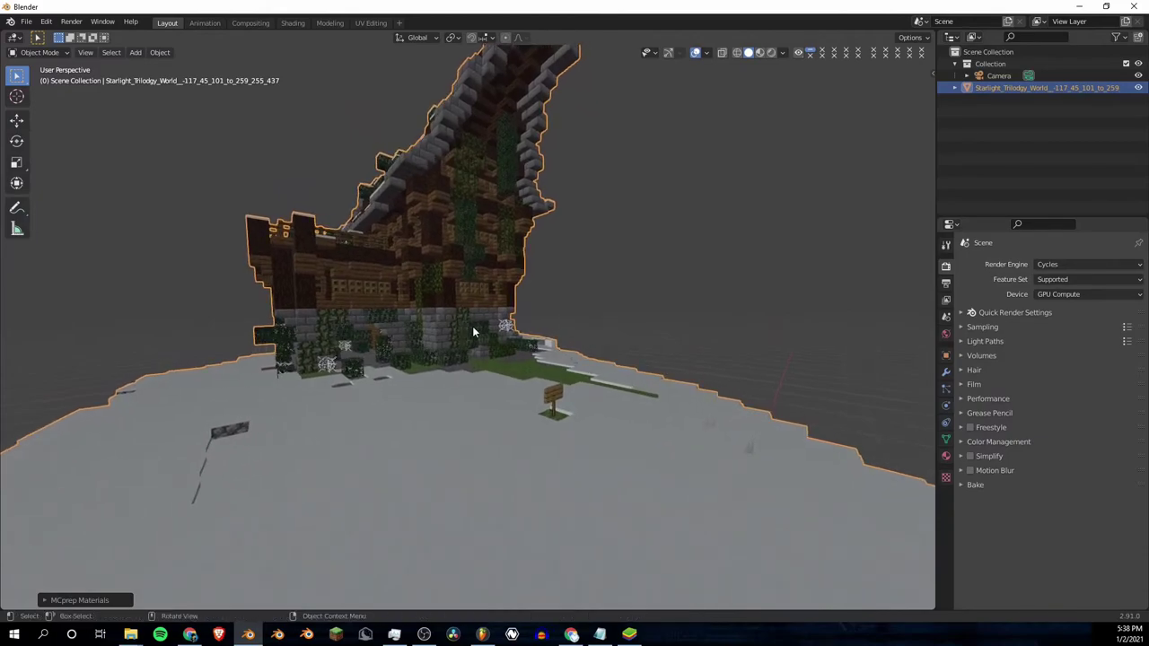
key("ctrl")
key("KP_0")
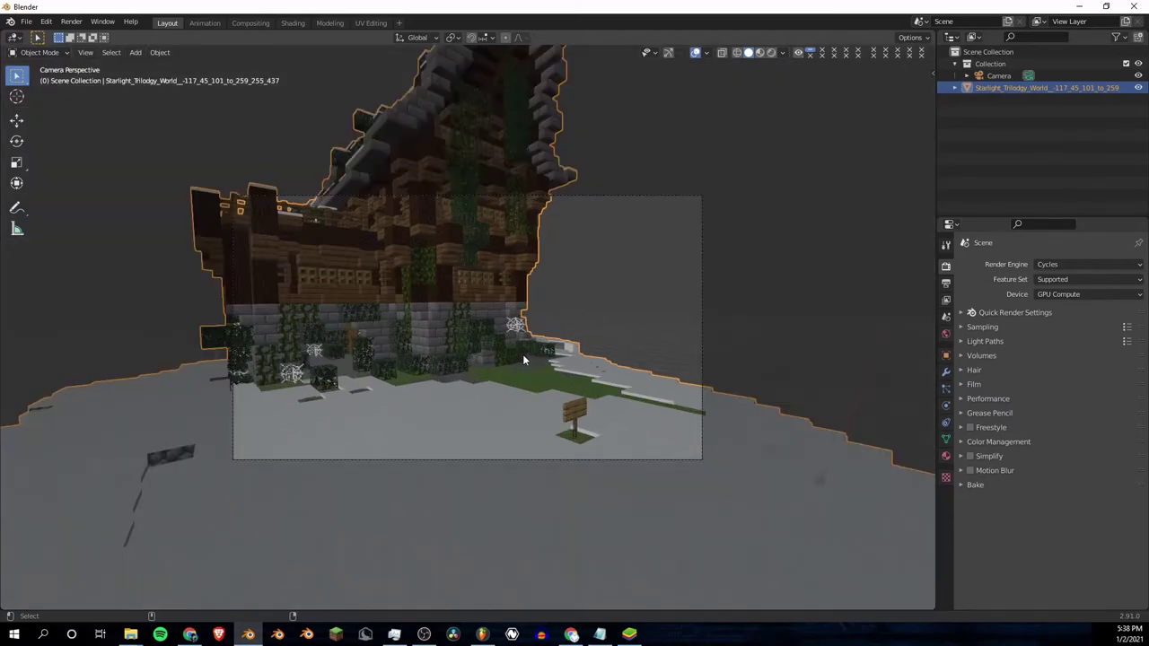
Step: Select the camera and set its Clip Start to 0.01 m in the Lens settings
left_click(639, 200)
left_click(945, 406)
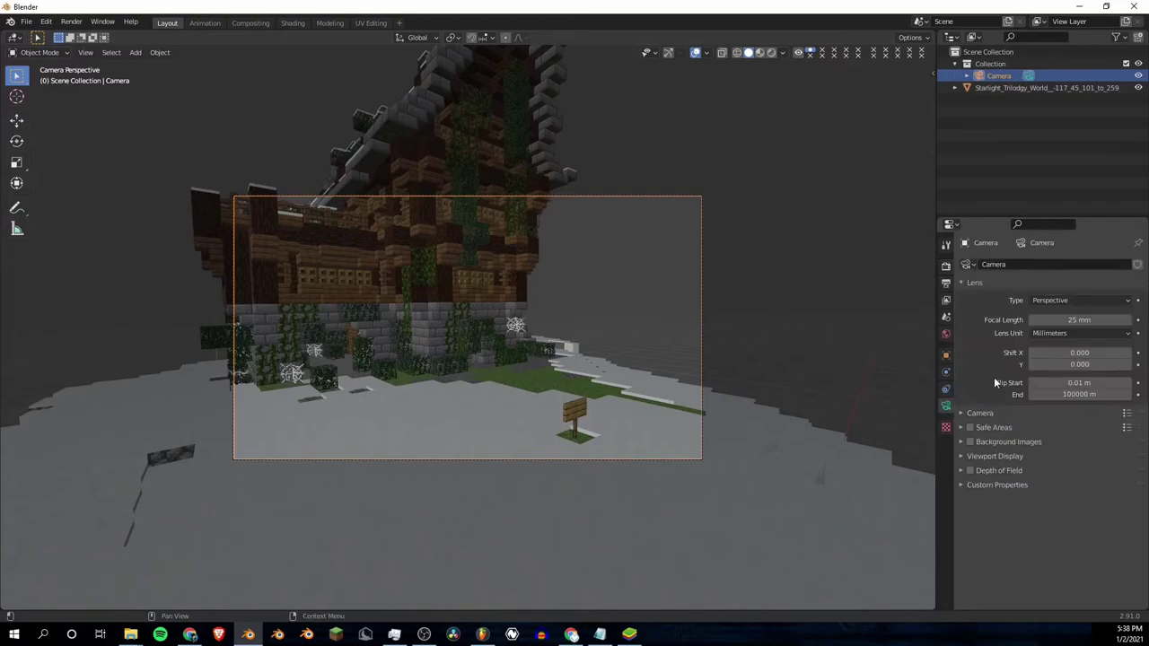
left_click(1074, 383)
type("0.01")
key("Return")
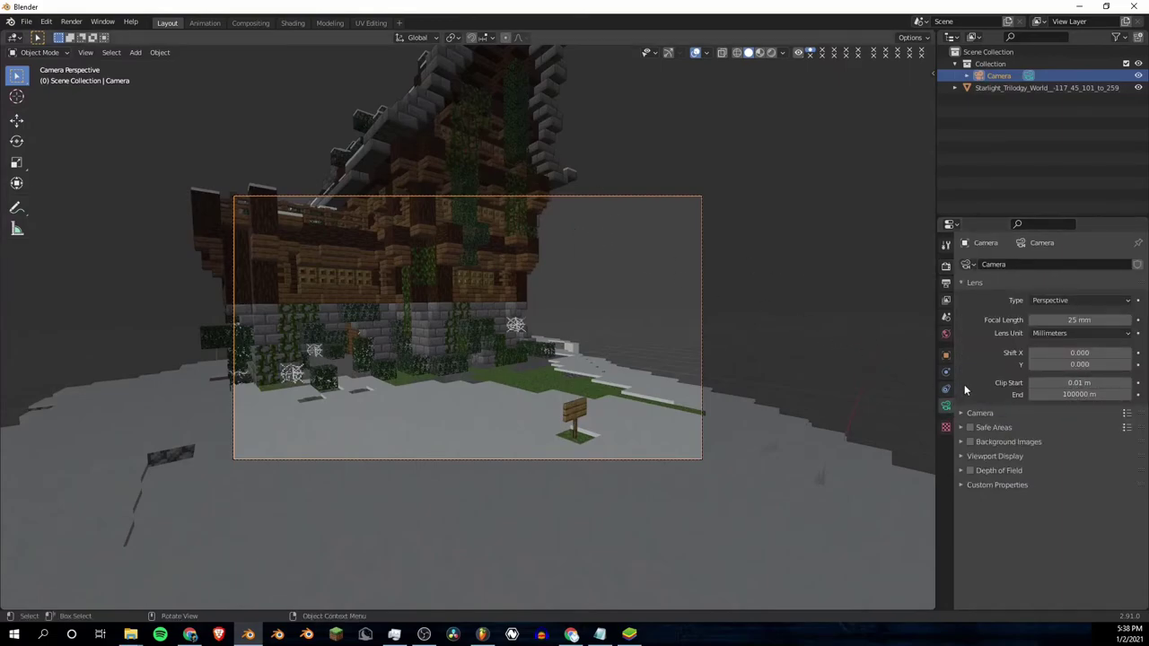
left_click(1091, 395)
type("100")
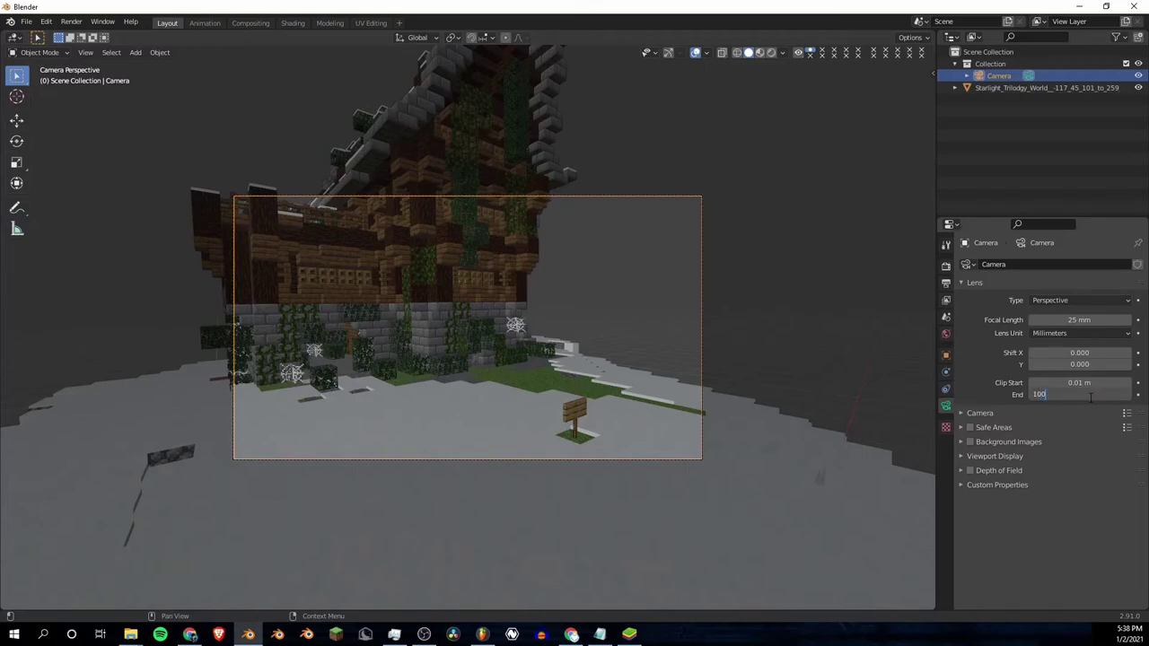
key("Return")
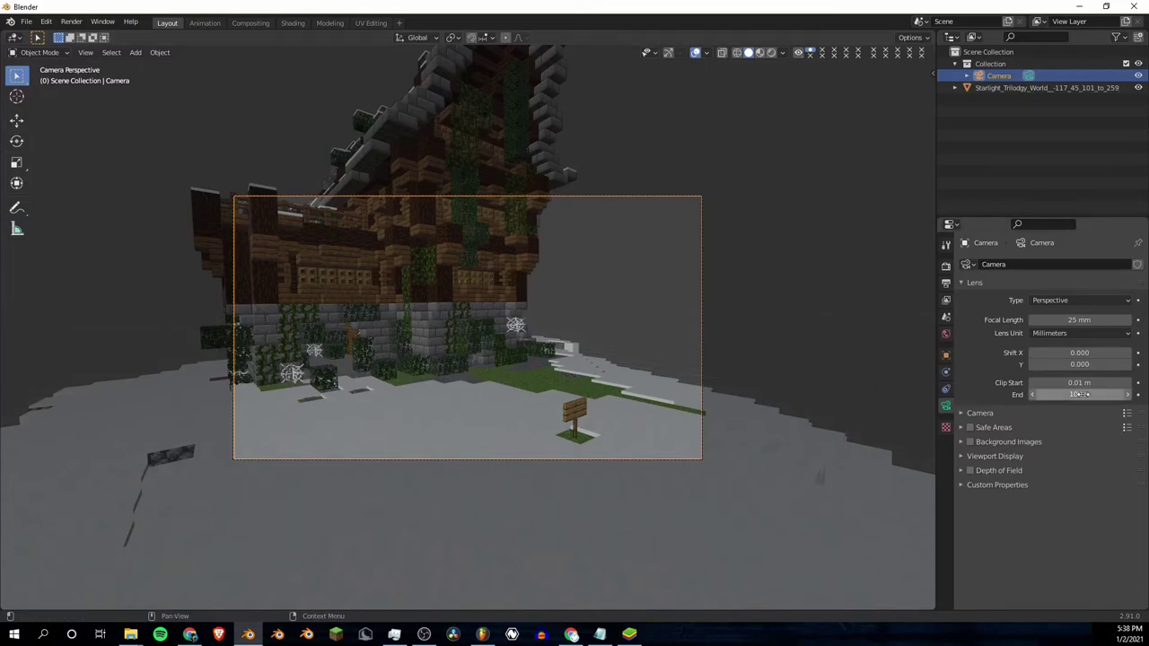
left_click(1080, 395)
type("100000")
key("Return")
key("ctrl+z")
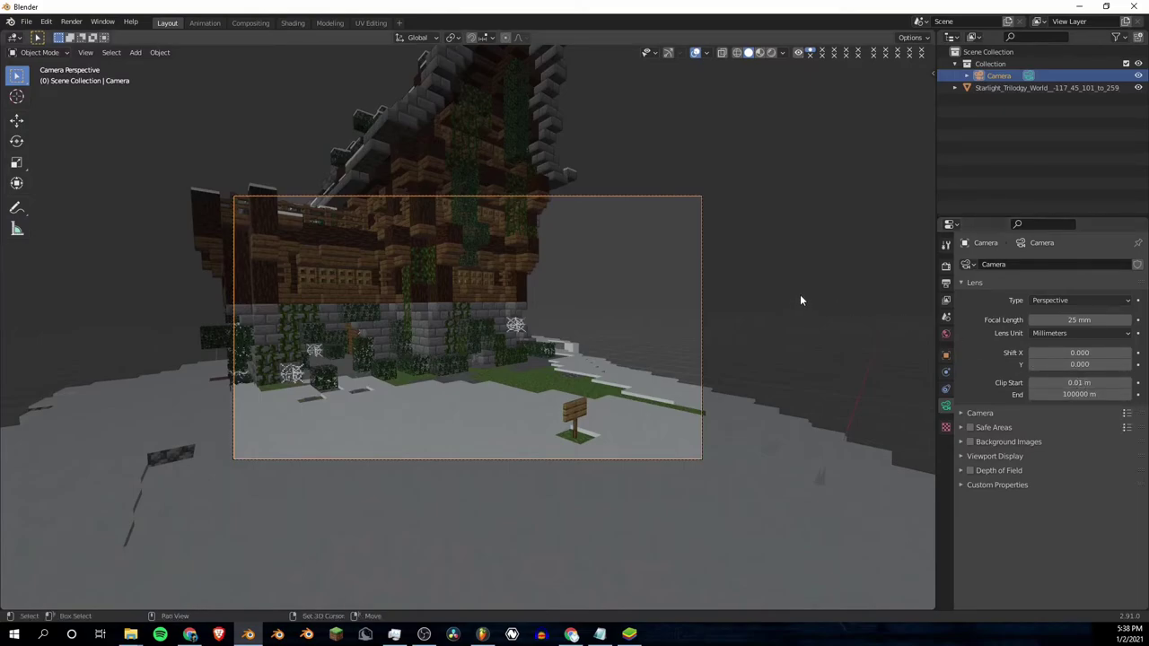
Step: Set the camera's Clip End to 10000 m
key("shift+grave")
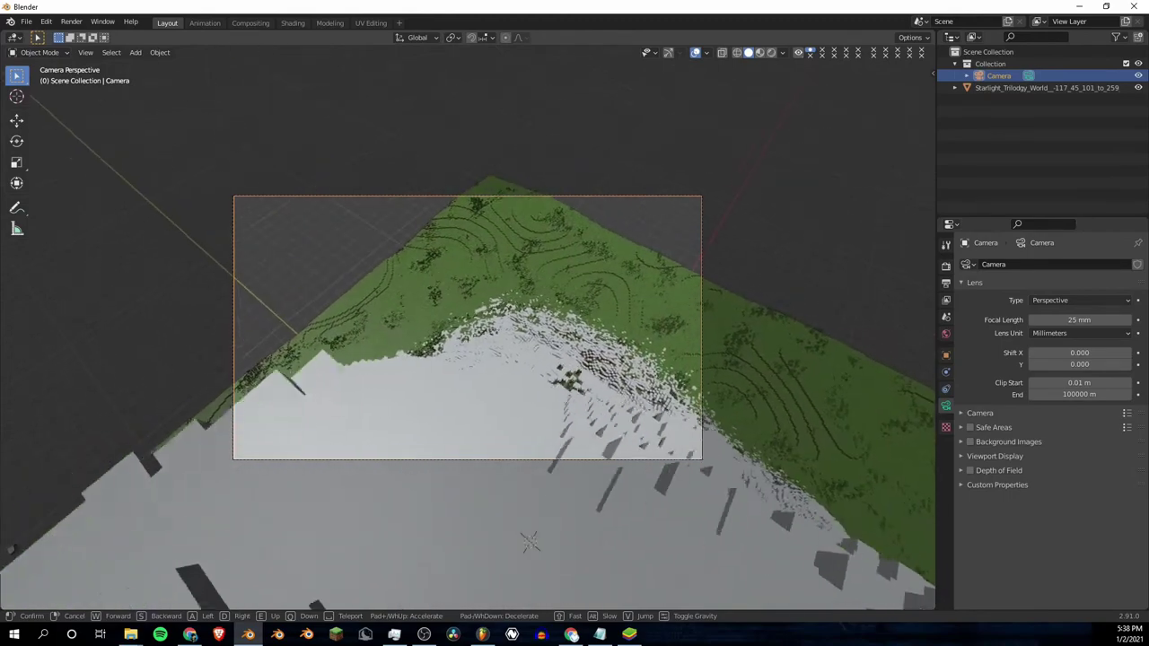
left_click(943, 384)
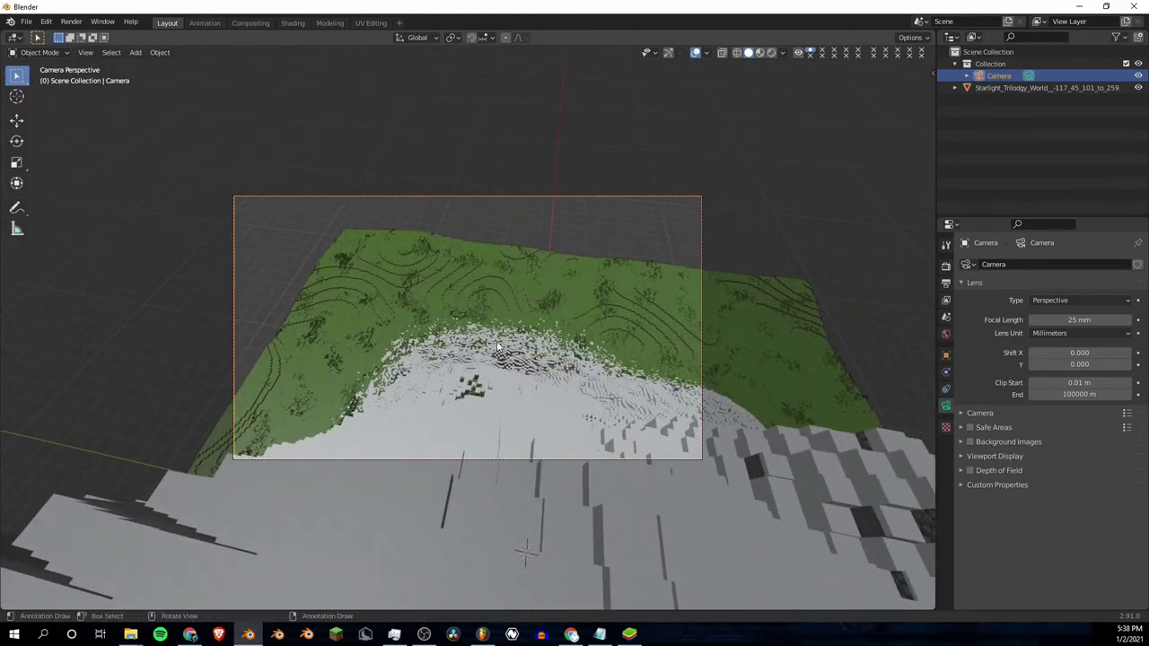
left_click(1080, 395)
type("100")
key("Return")
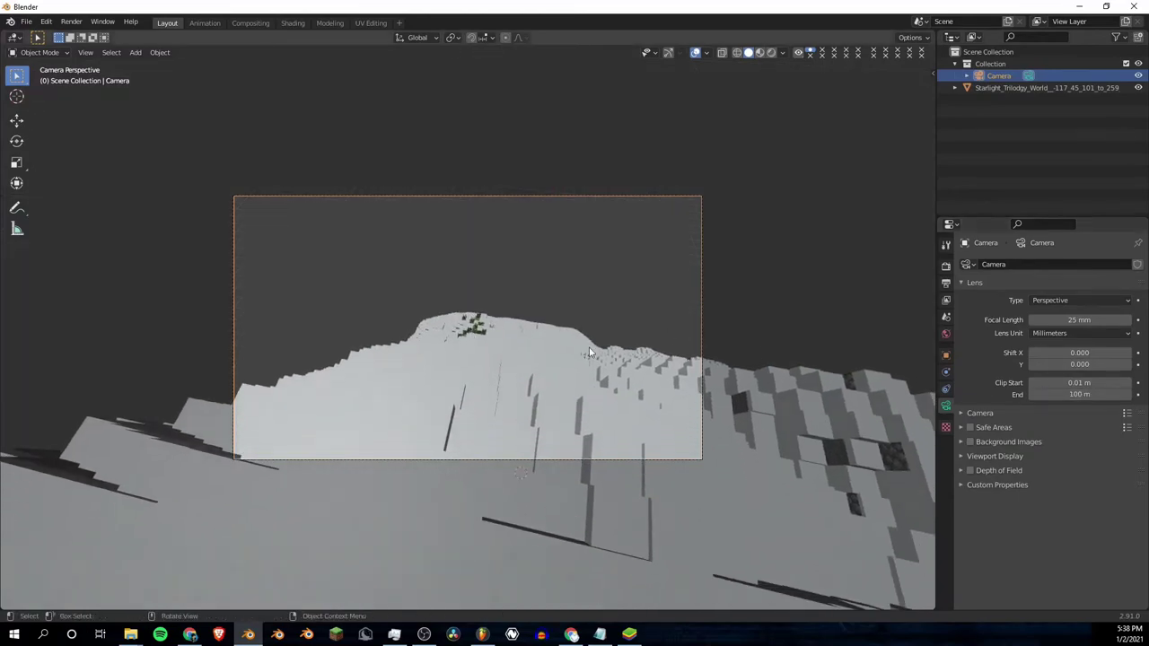
left_click_drag(1079, 395, 1145, 395)
left_click(1086, 392)
type("10000")
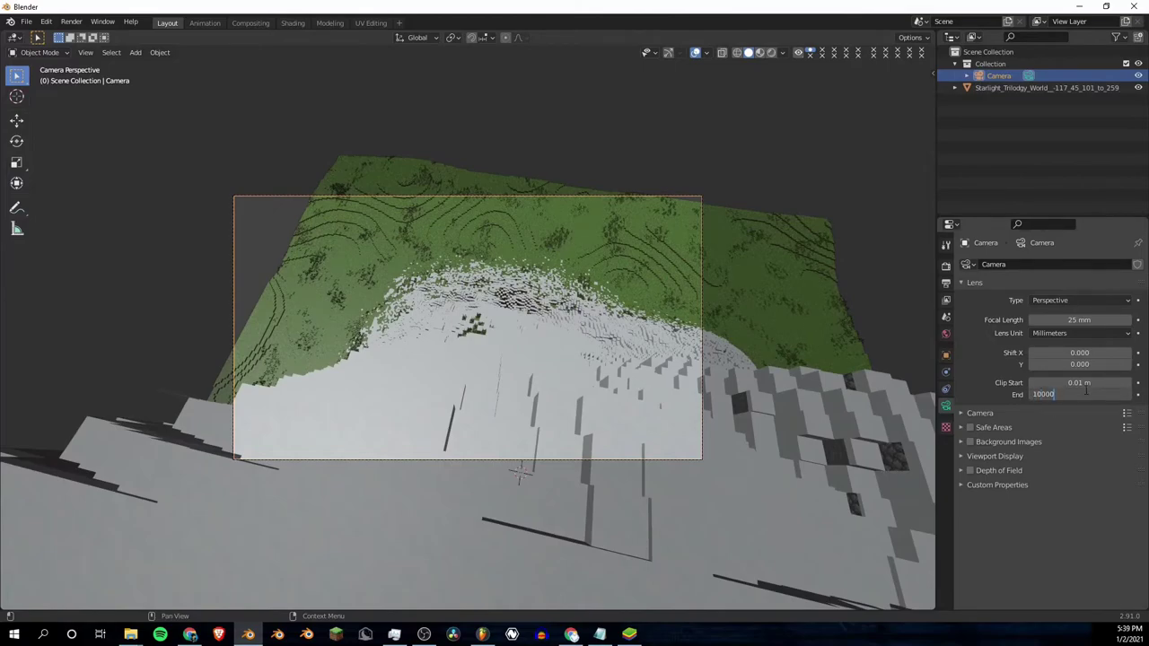
key("Return")
Step: Walk the camera back so it faces the house front
key("shift+grave")
key("w")
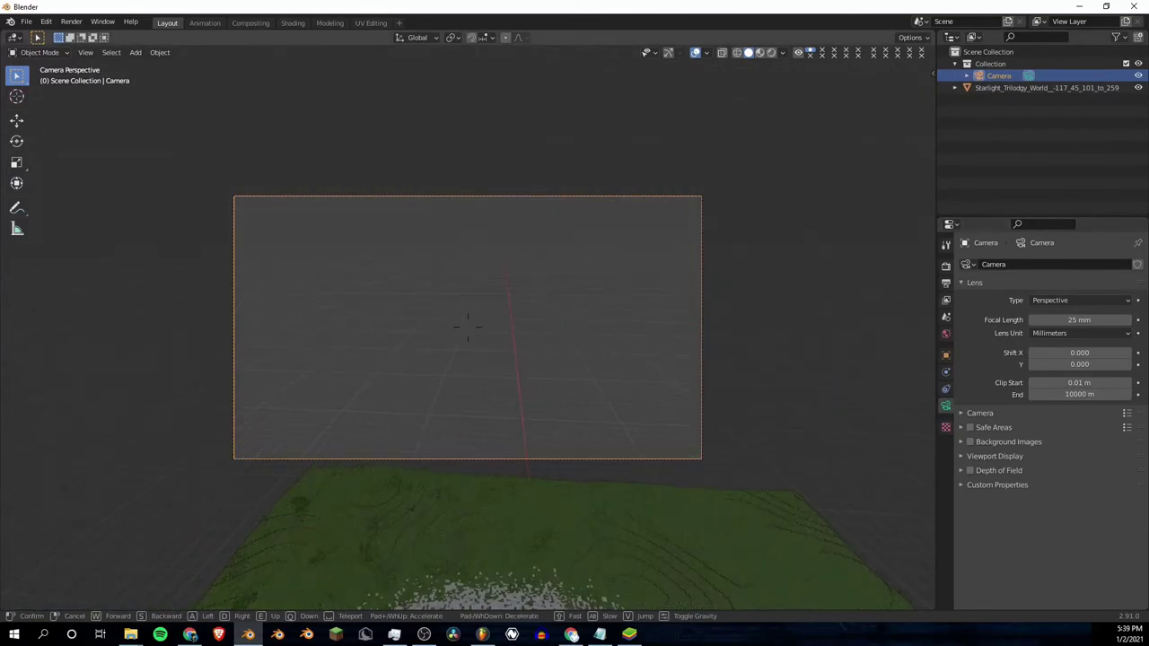
key("s")
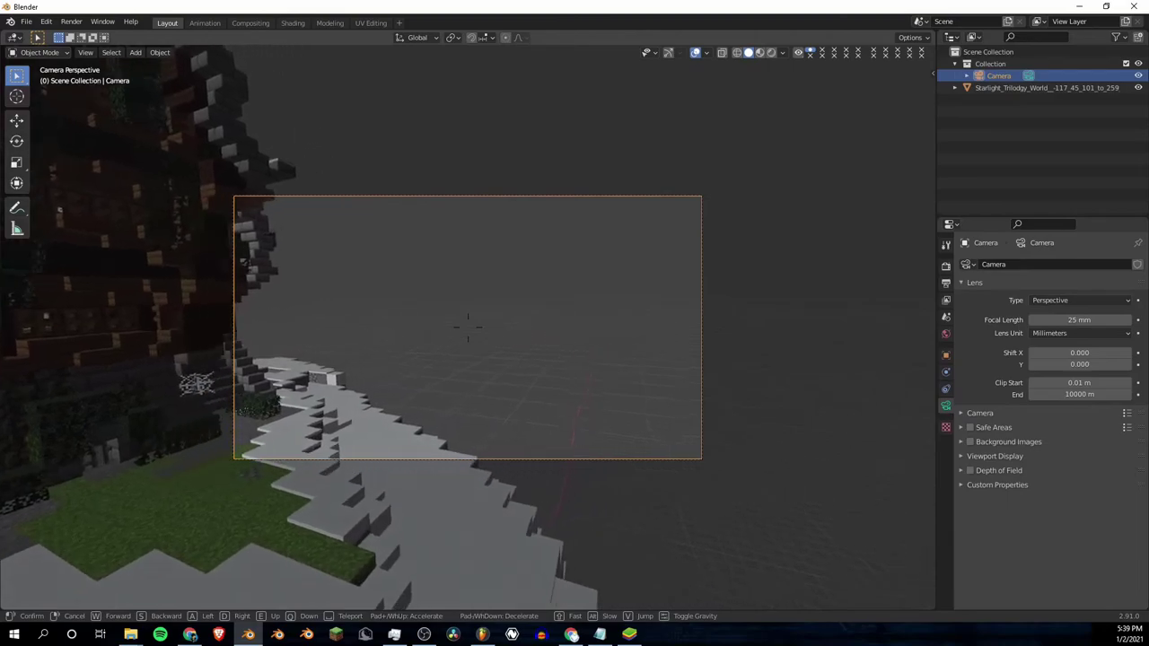
key("s")
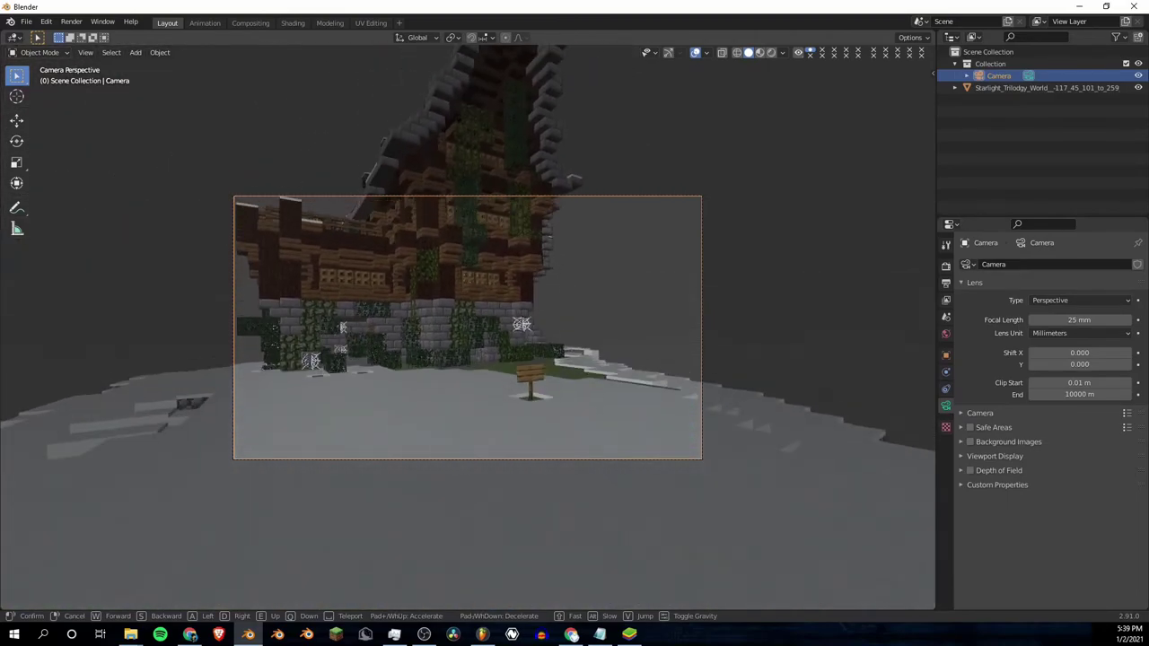
left_click(468, 326)
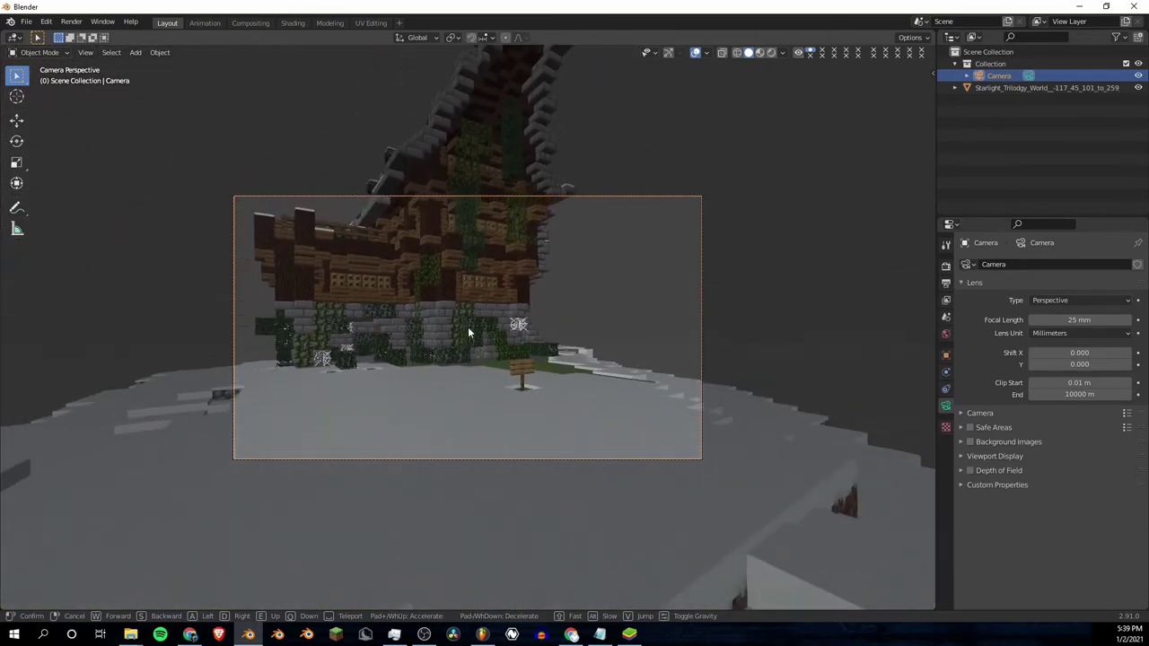
Step: Set the camera focal length to 25 mm and reframe the house and signpost
left_click(1071, 320)
type("25")
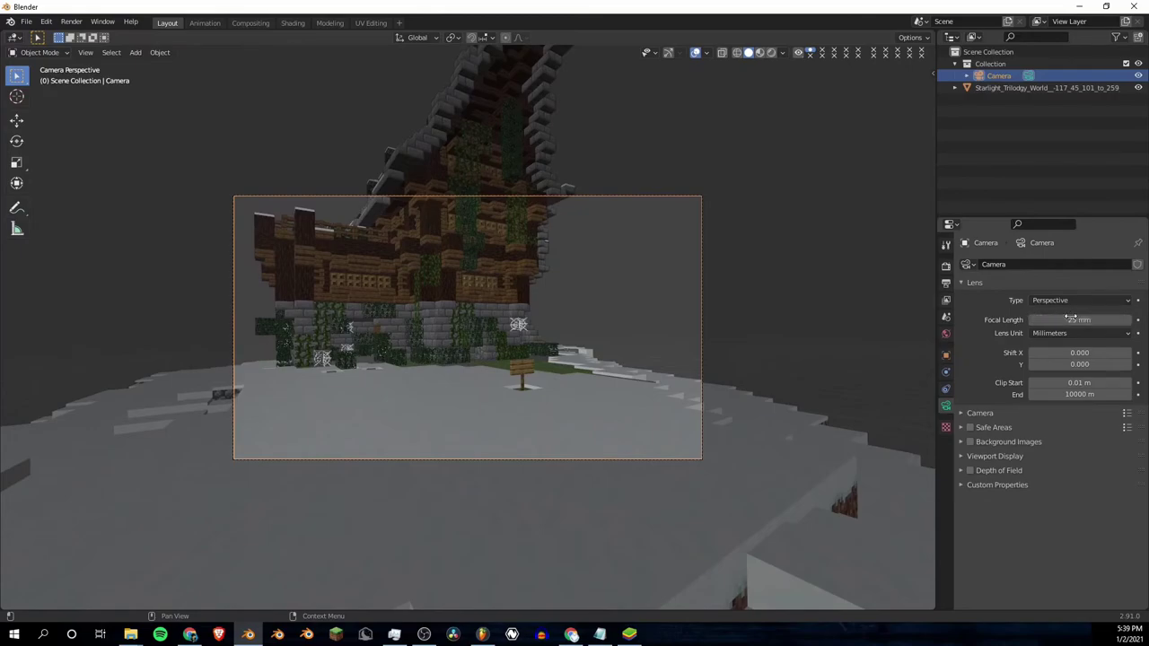
key("Return")
scroll(499, 350, "up", 4)
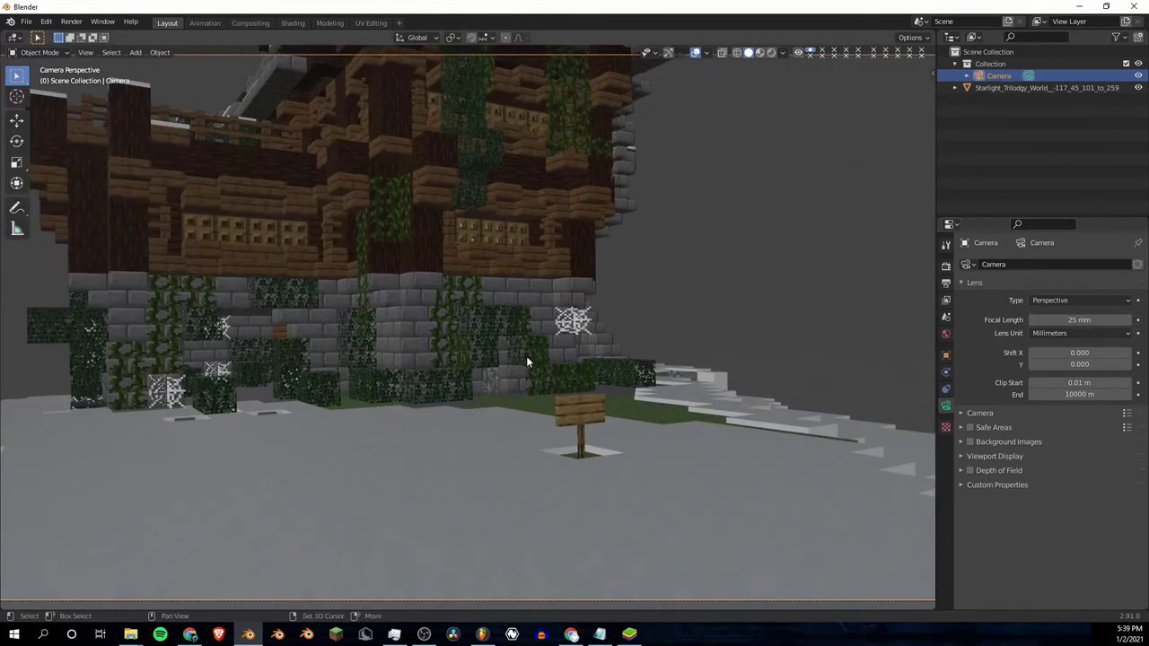
key("shift+grave")
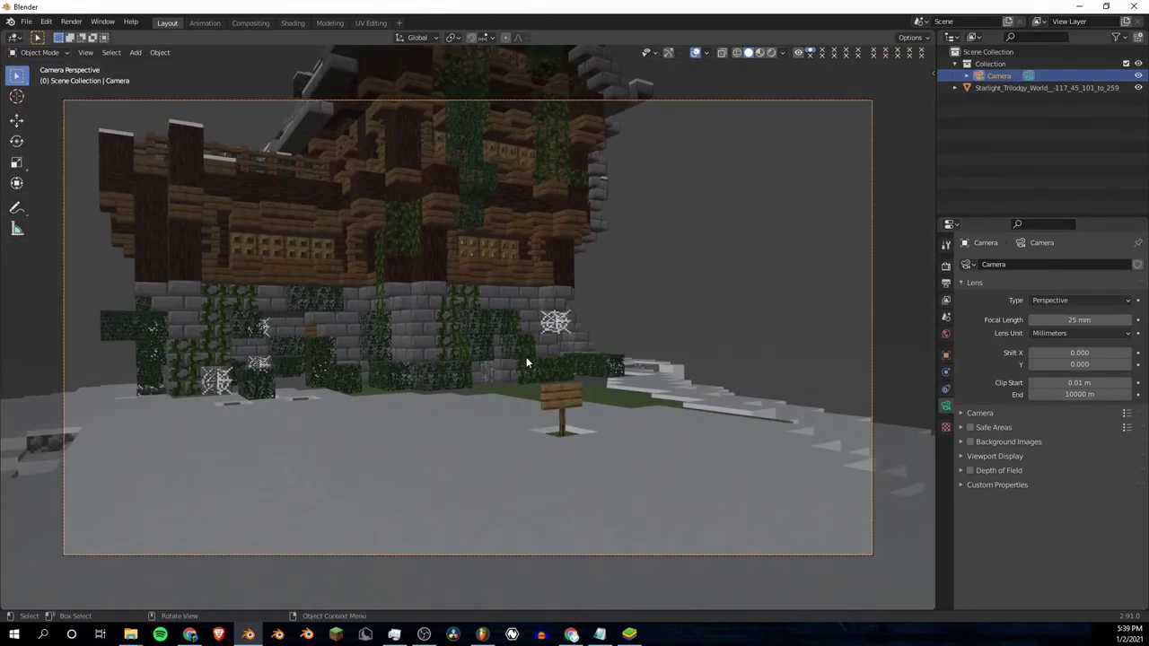
key("w")
key("s")
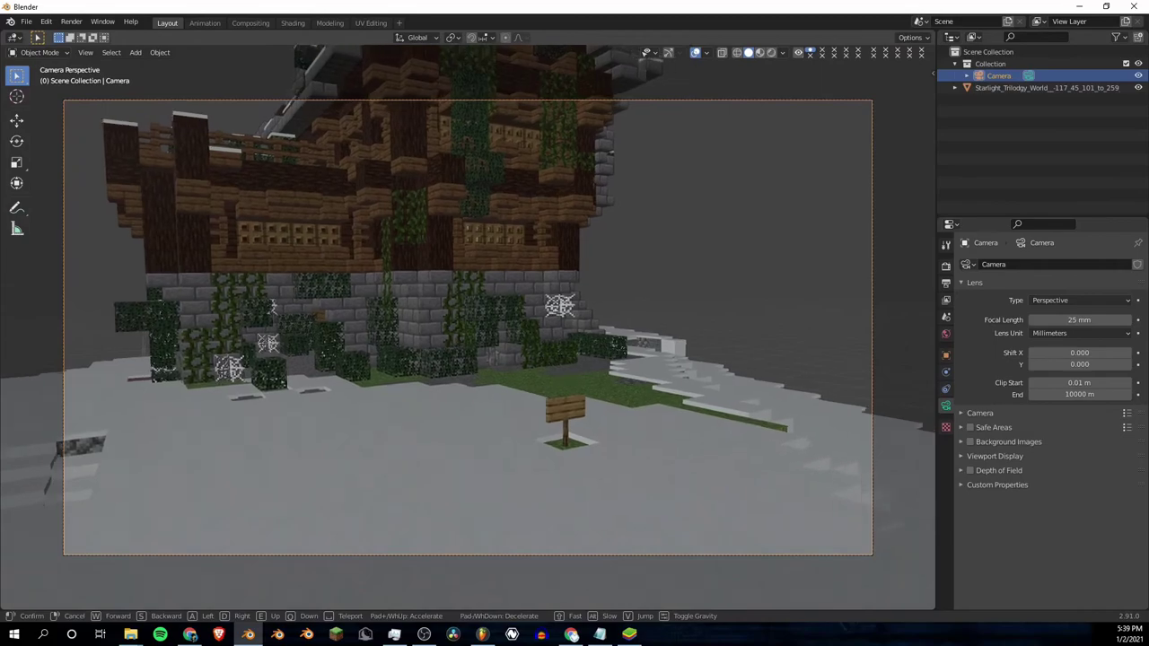
left_click(468, 326)
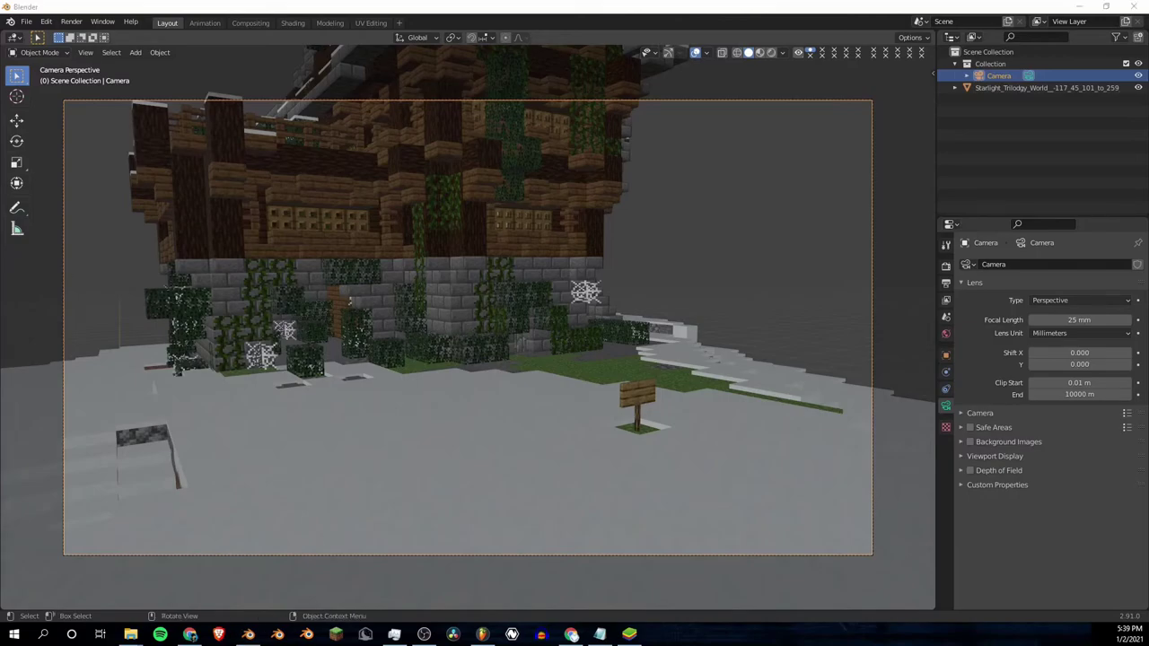
key("ctrl+s")
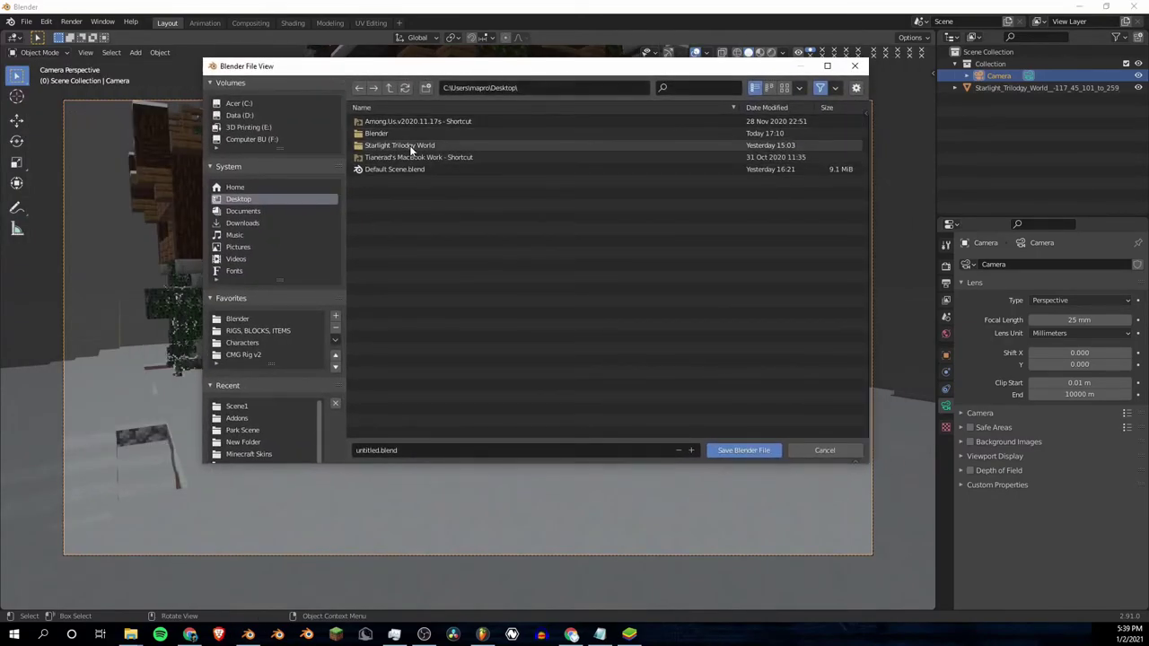
Step: Browse to Blender > MC Animations > Animations > Cottage > Scenes > Scene1
double_click(382, 134)
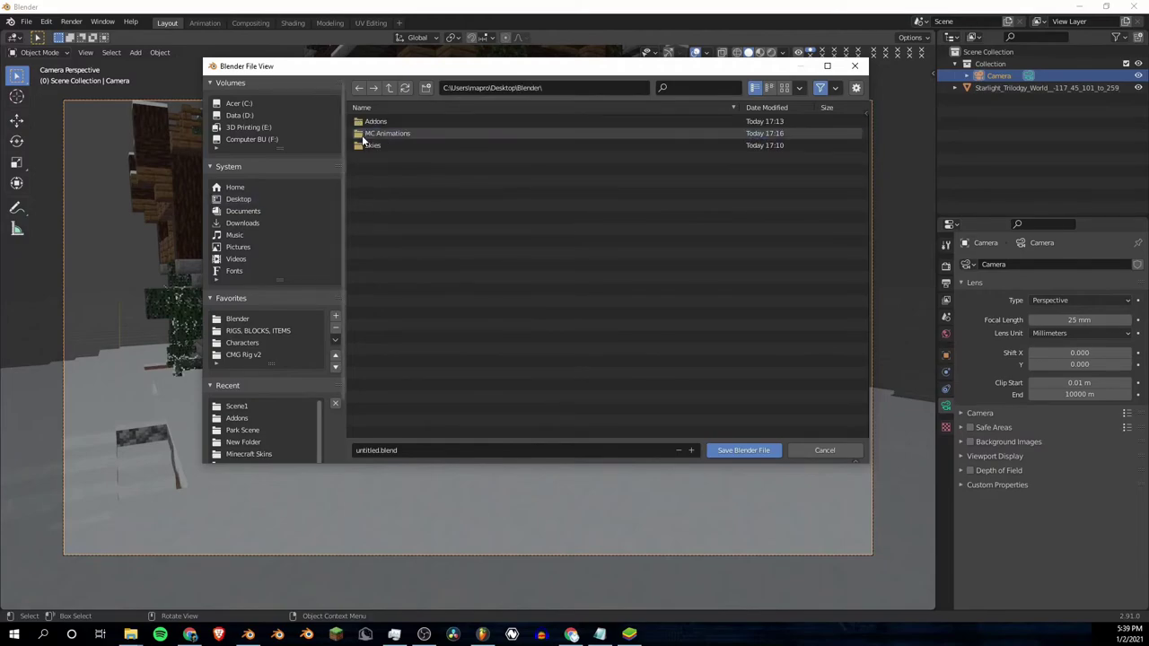
double_click(382, 134)
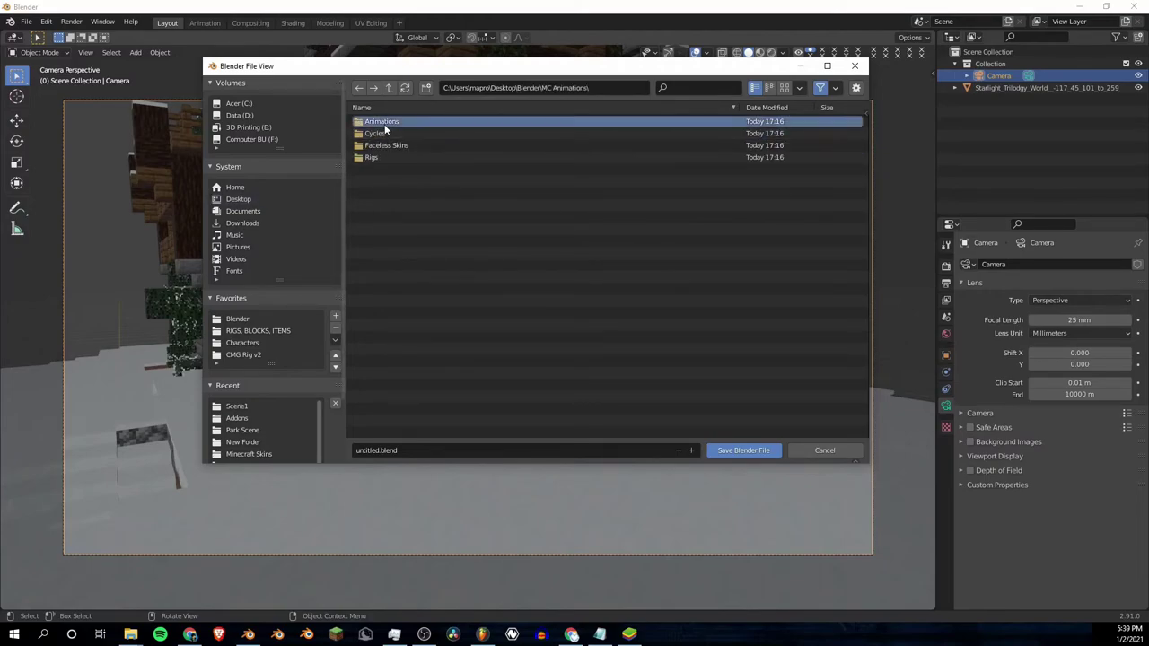
double_click(382, 123)
double_click(384, 124)
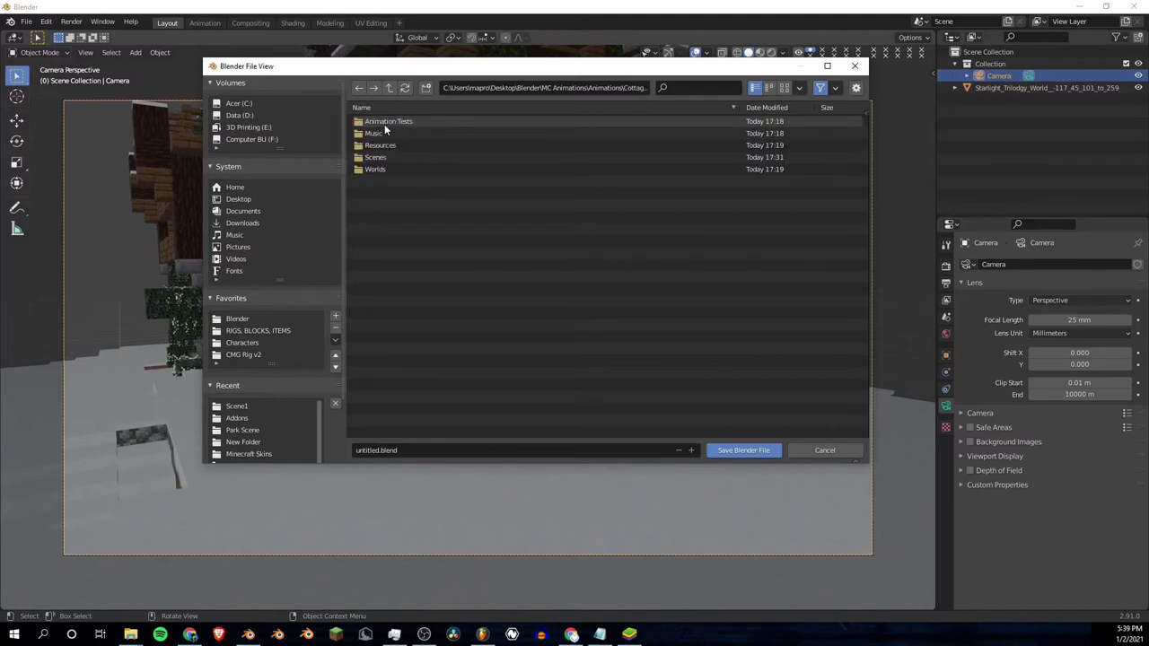
double_click(375, 157)
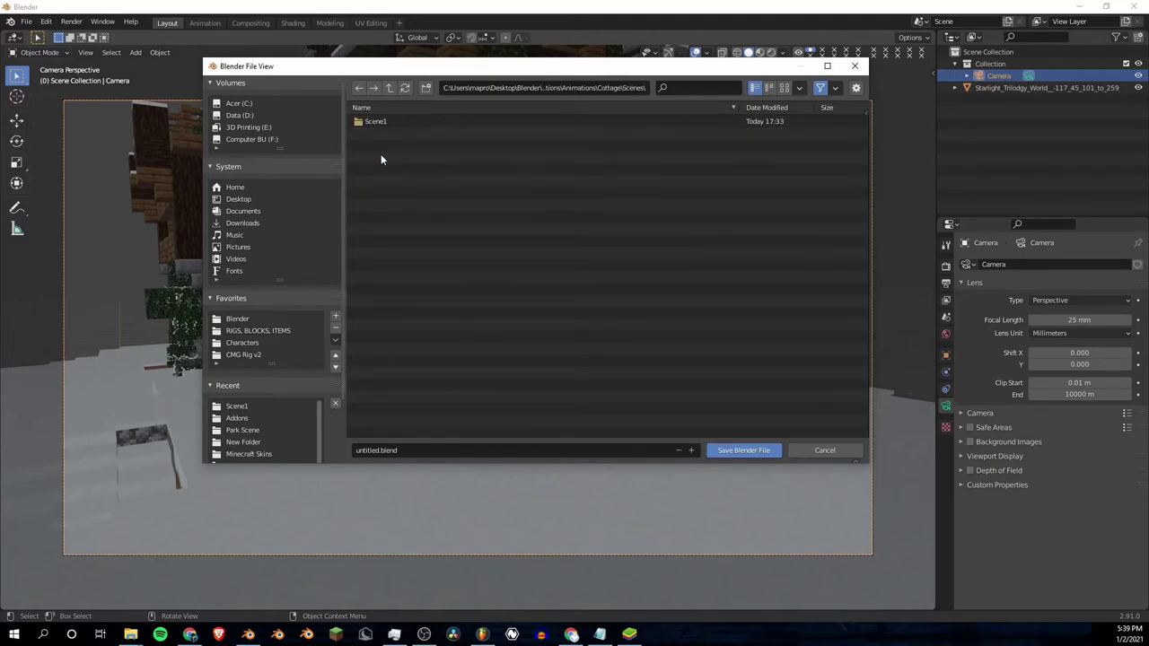
double_click(382, 121)
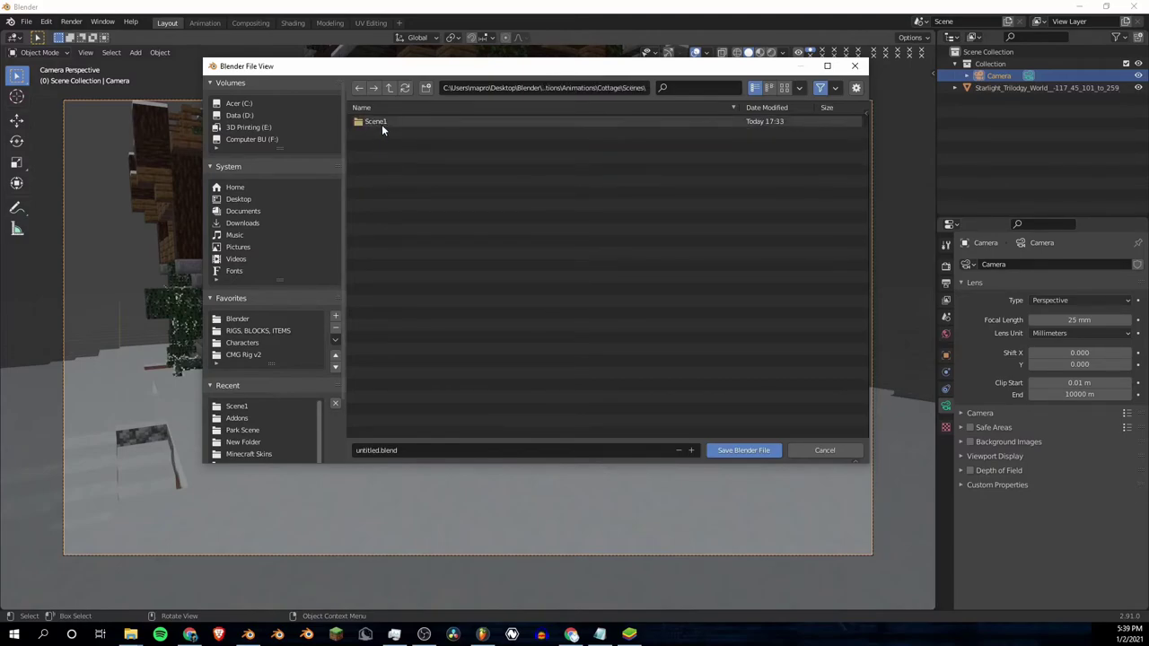
Step: Name the file CottageScene1Layout and save it
left_click(446, 446)
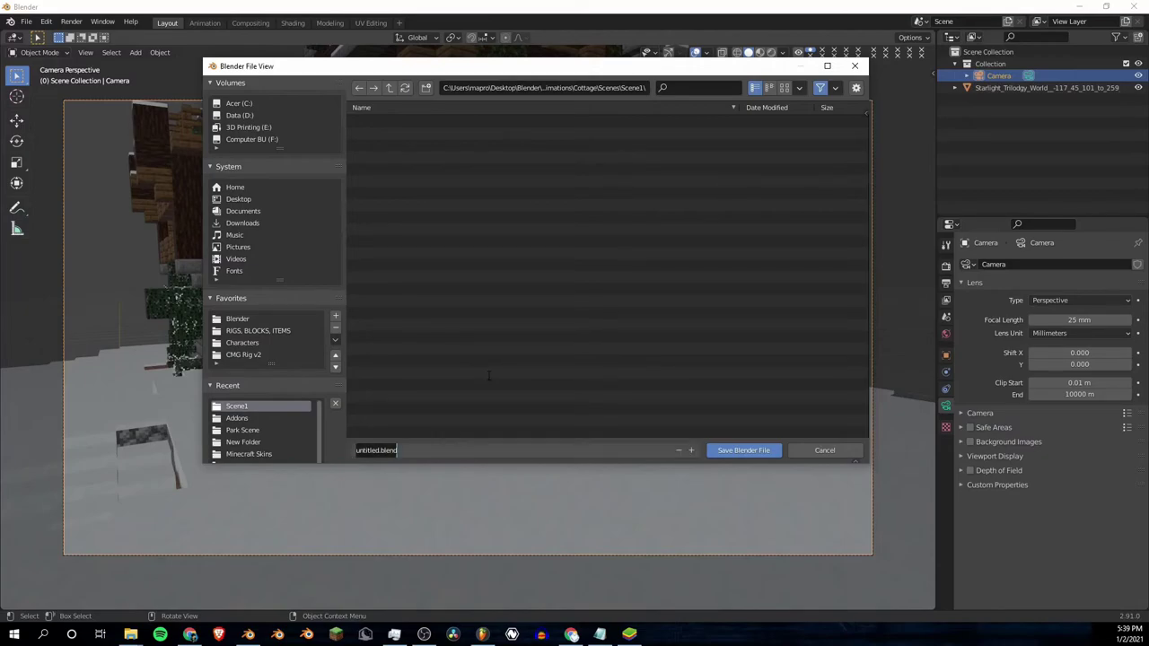
key("BackSpace")
type("CottageScene1")
type("Layout")
key("Return")
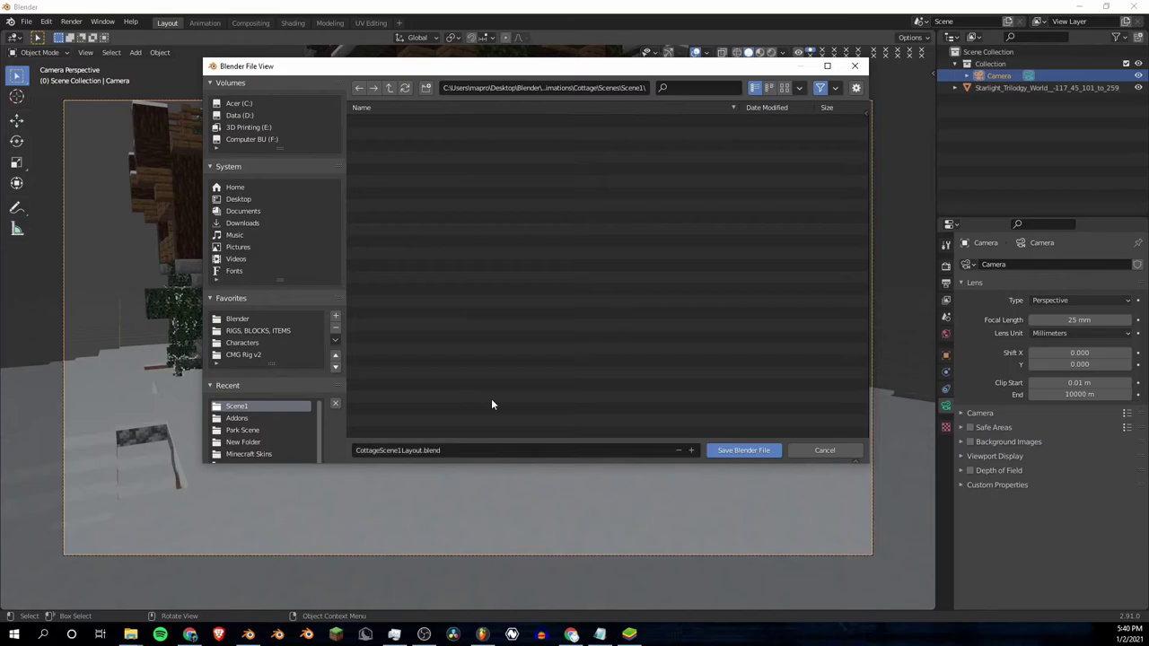
left_click(754, 450)
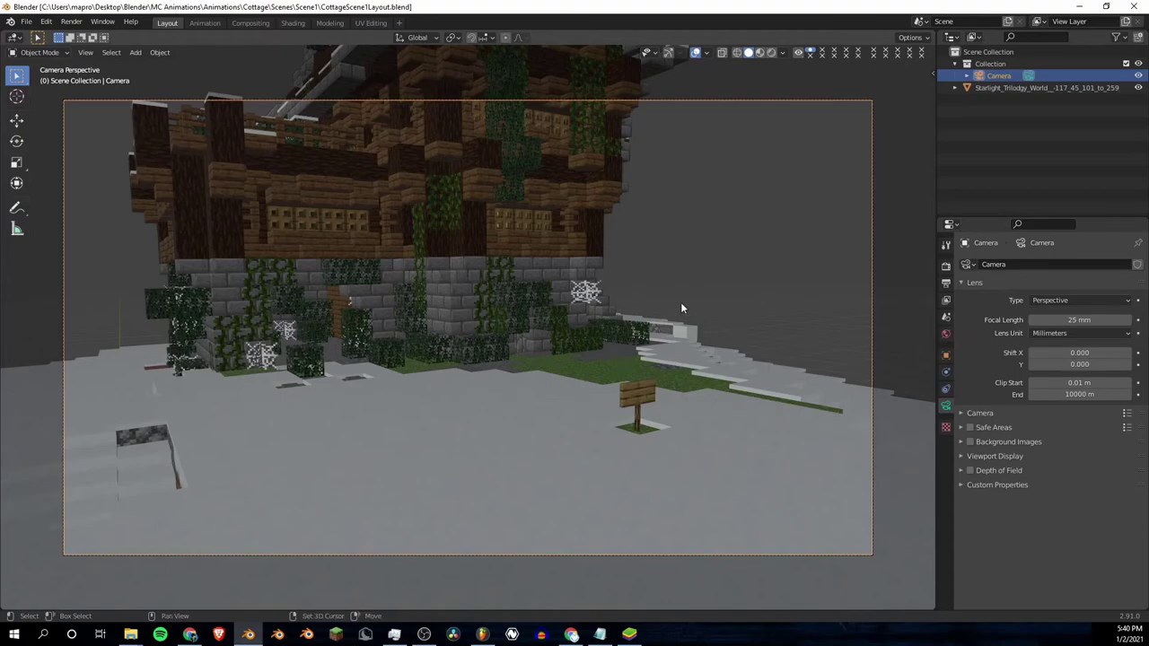
Step: Walk briefly through the scene, preview materials, then return to solid shading
key("shift+grave")
left_click(457, 330)
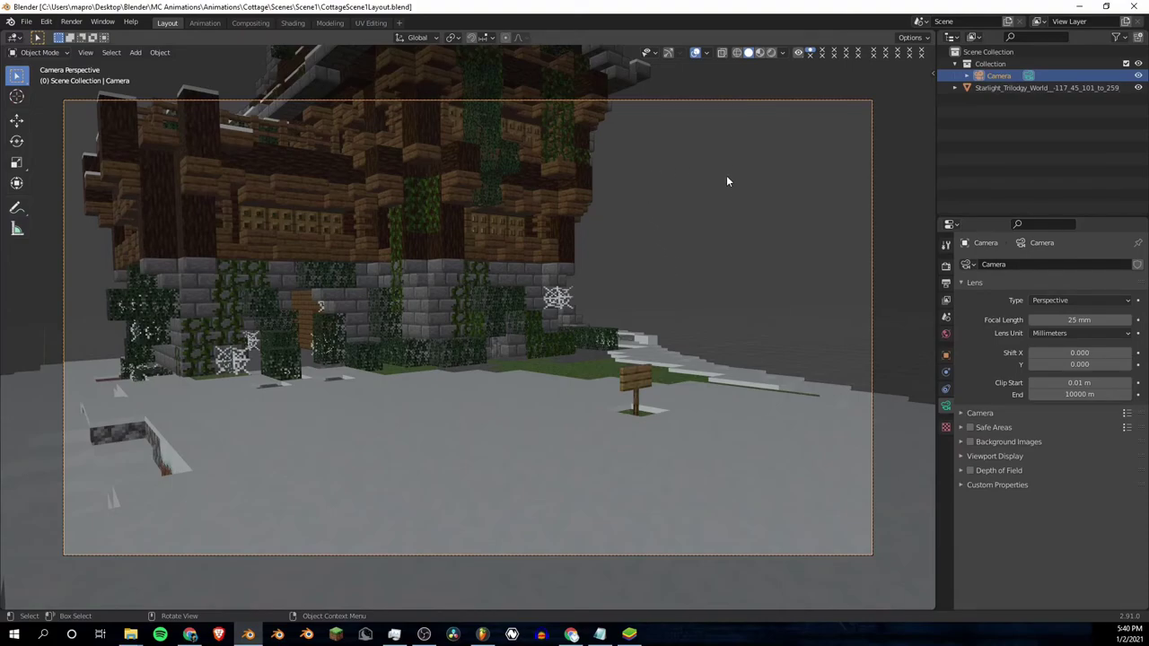
left_click(759, 53)
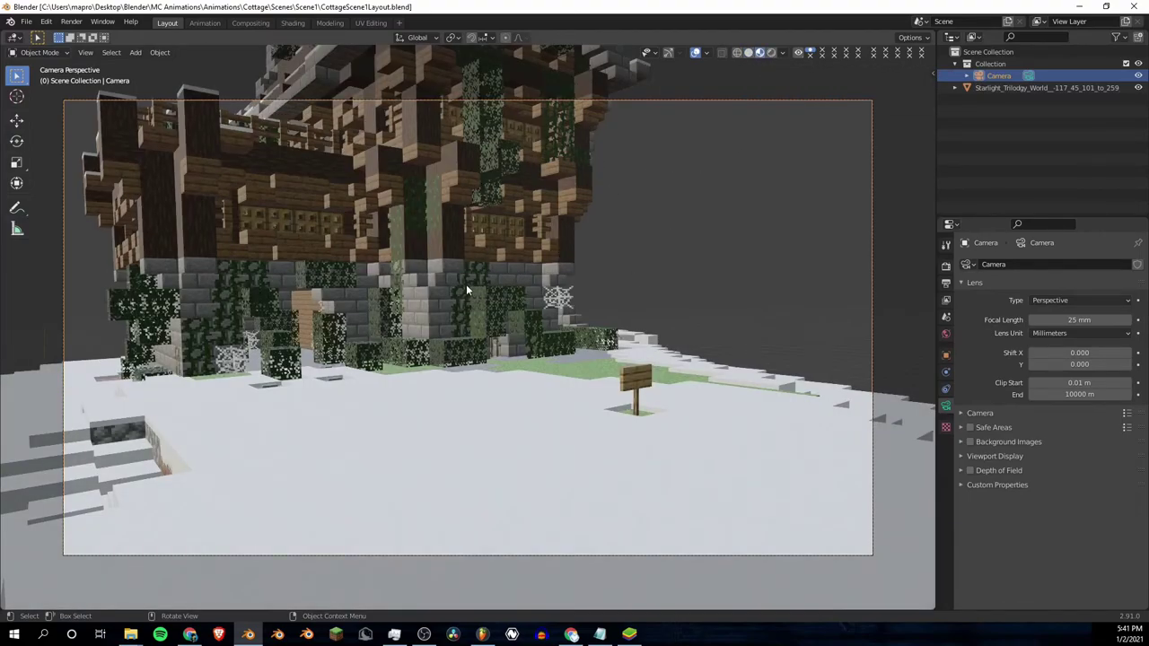
left_click(749, 53)
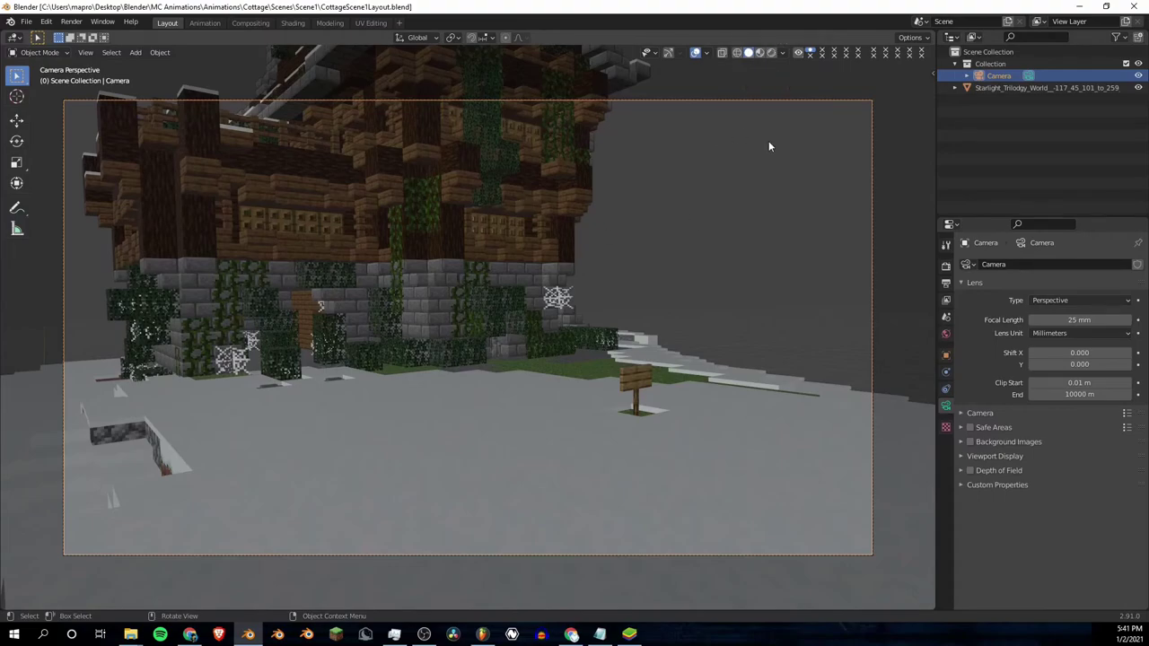
Step: Set the solid shading colour to Single, walk near the cliff, and return to camera view
left_click(781, 54)
left_click(735, 204)
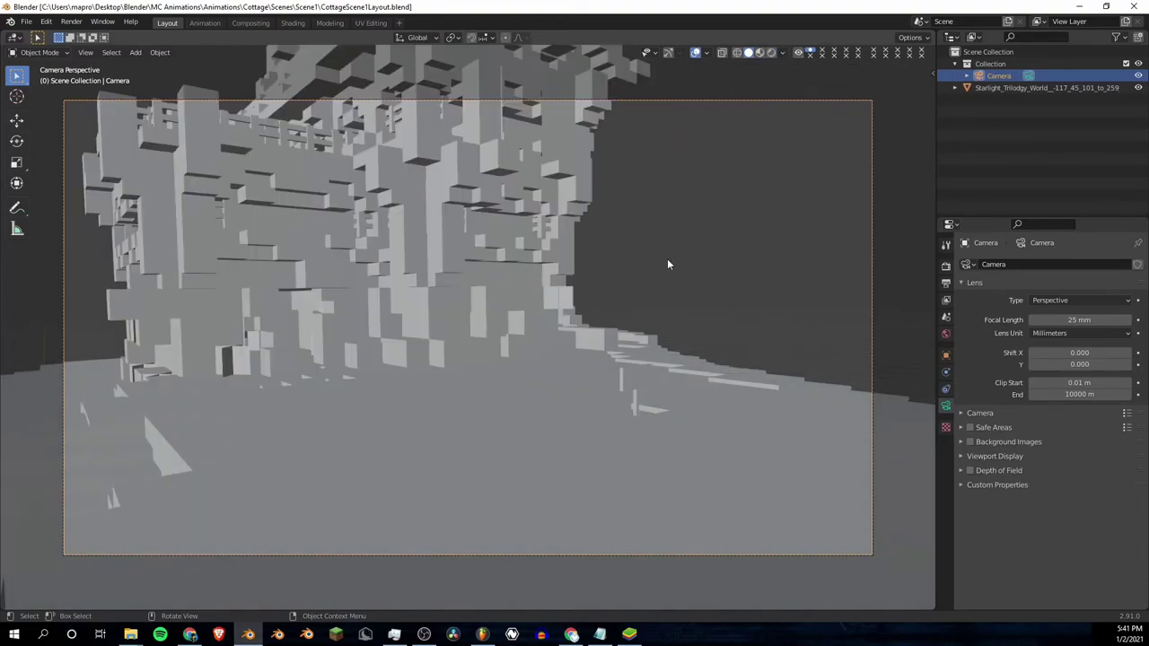
key("shift+grave")
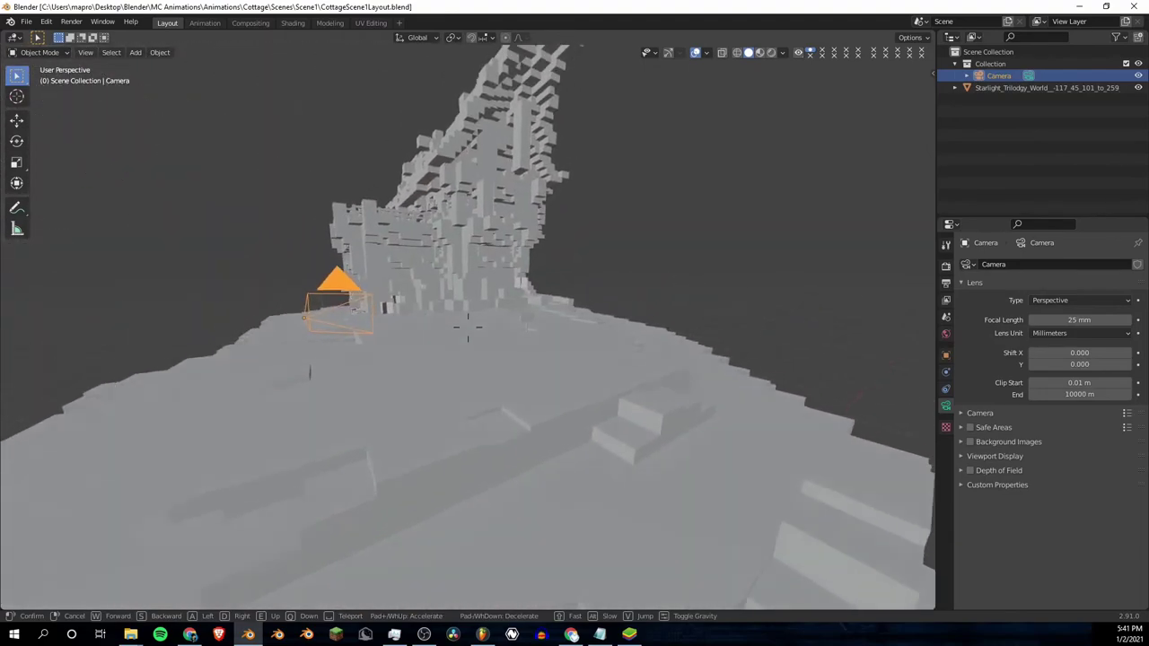
left_click(468, 327)
key("ctrl+alt+KP_0")
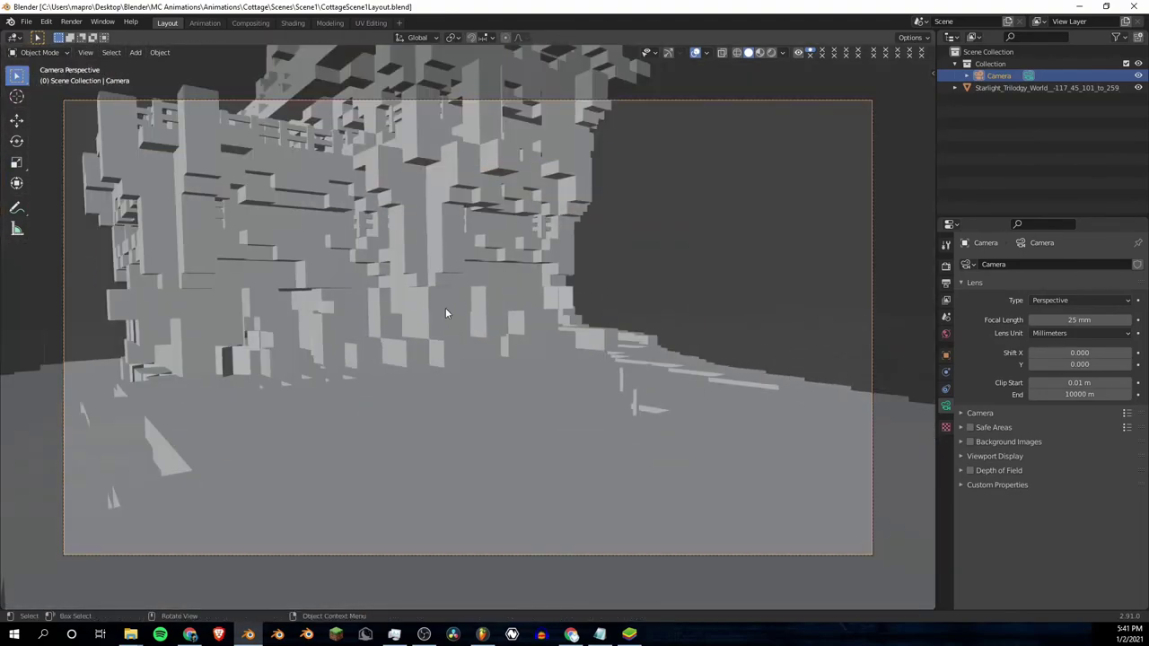
Step: Set the viewport shading colour to Texture, step back from the house, and return to camera view
left_click(782, 53)
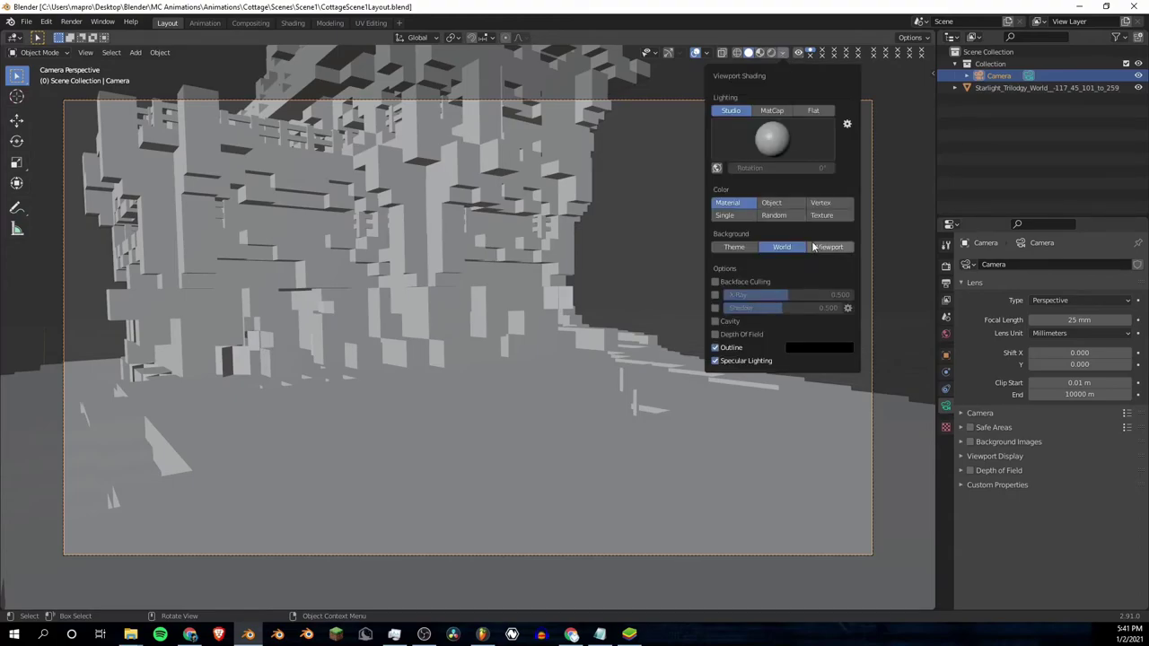
left_click(823, 217)
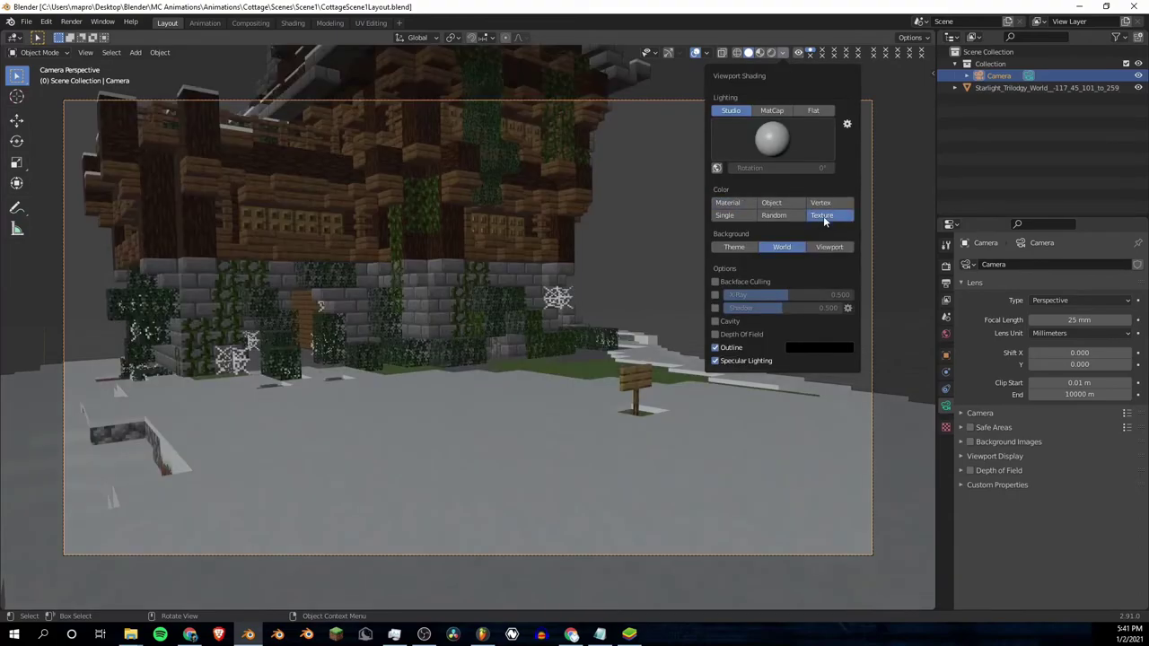
middle_click_drag(595, 369, 600, 361)
key("shift+grave")
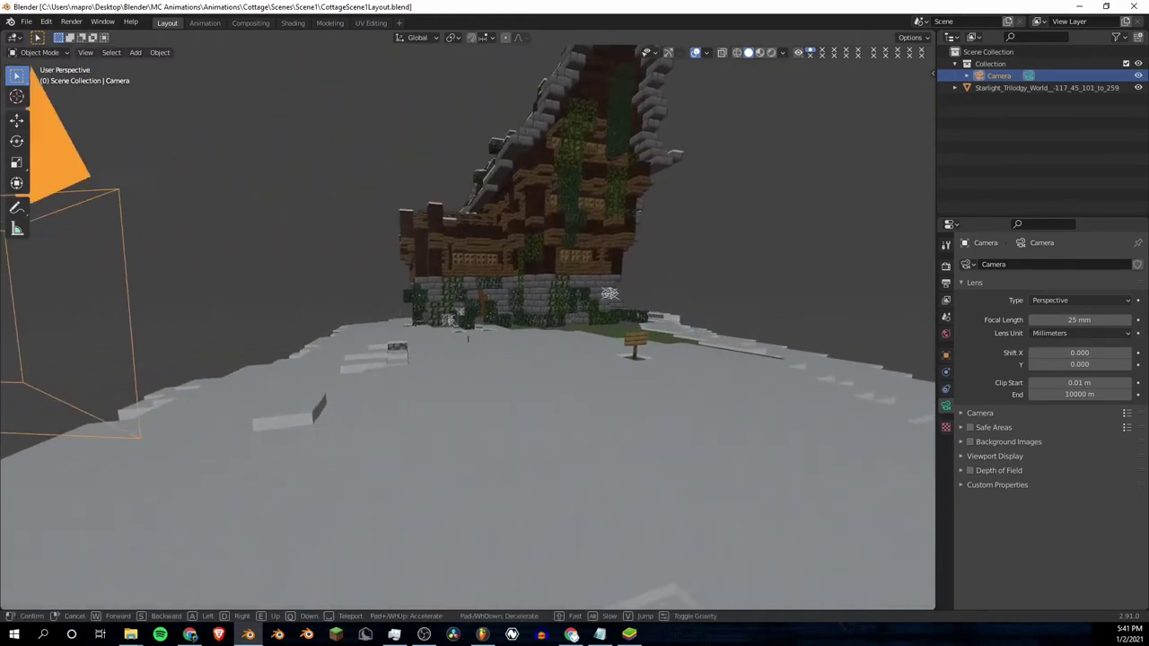
key("s")
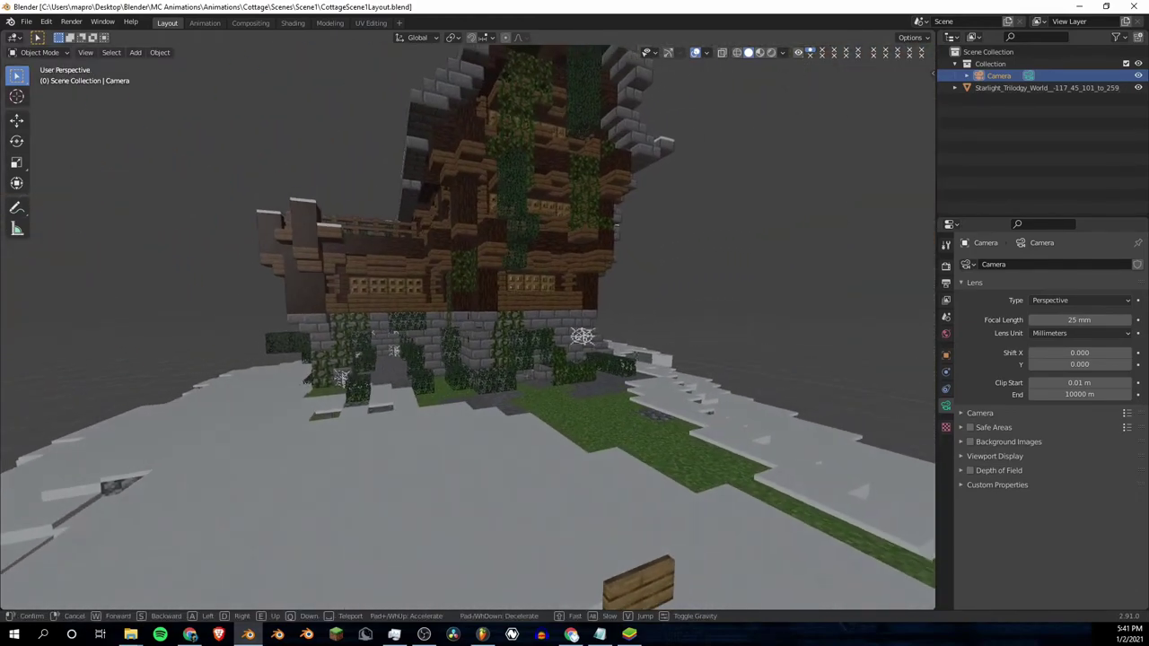
left_click(469, 333)
key("KP_0")
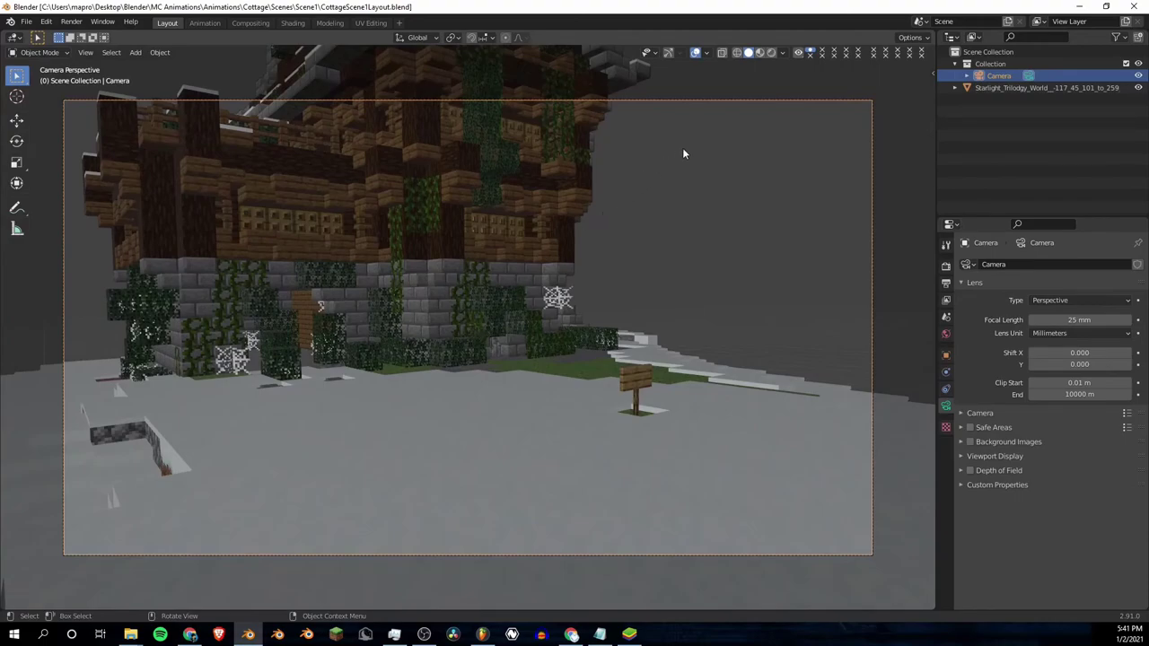
Step: Switch to Material Preview, walk up to the house doorway, and return to camera view
left_click(760, 52)
key("shift+grave")
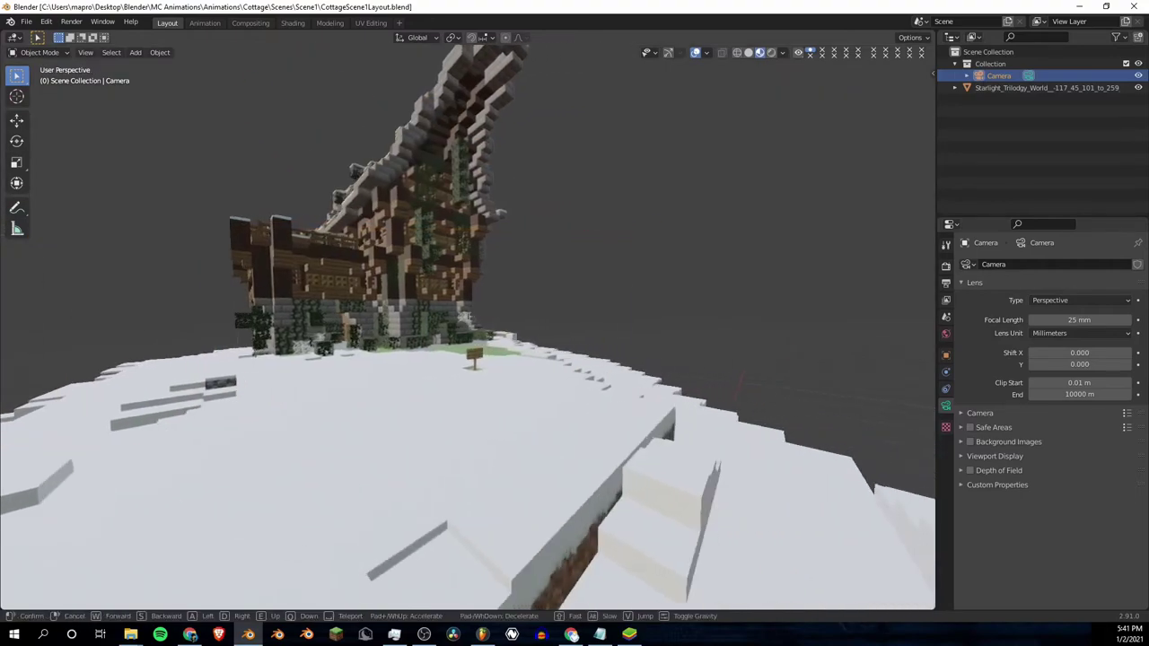
key("w")
key("w")
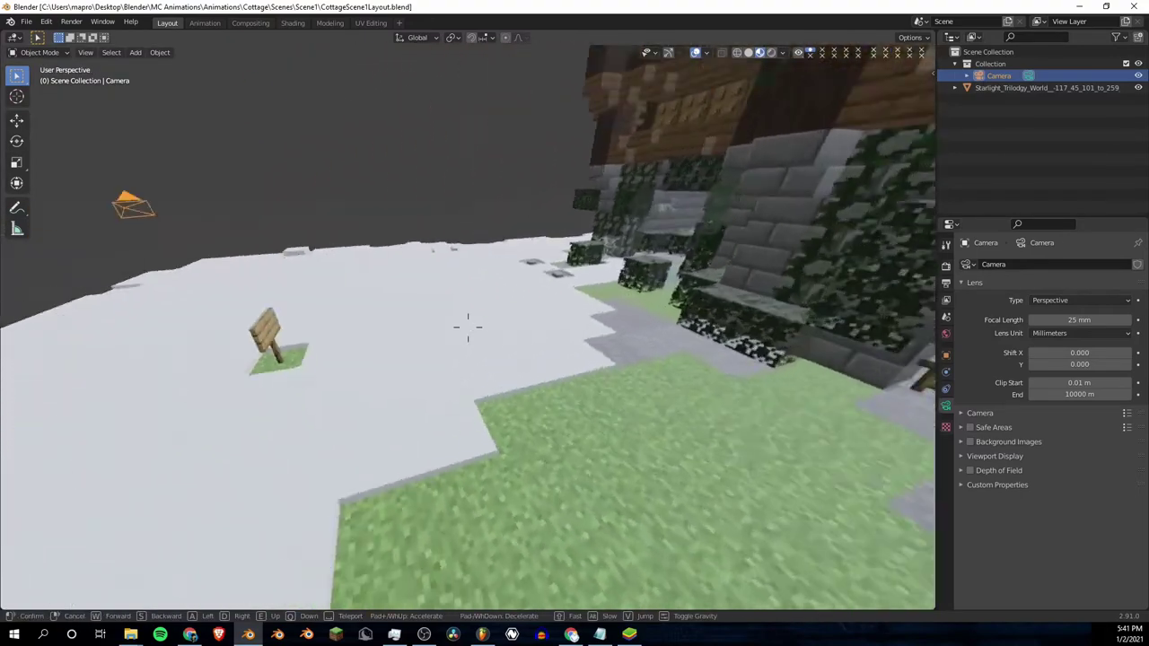
key("w")
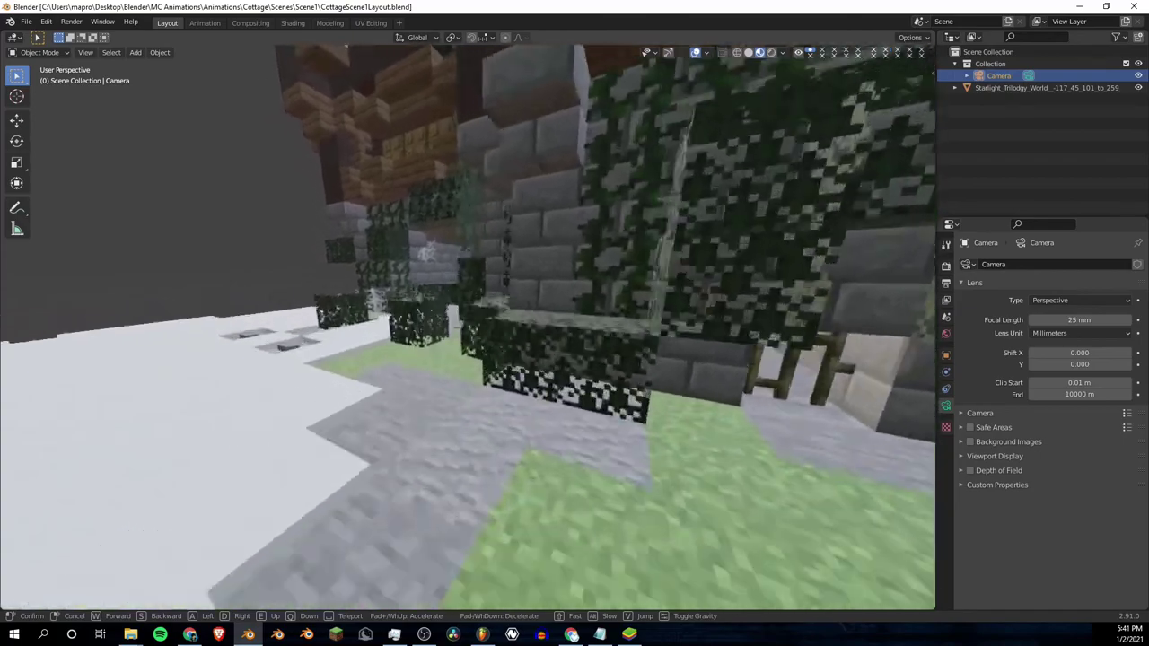
left_click(496, 350)
key("KP_0")
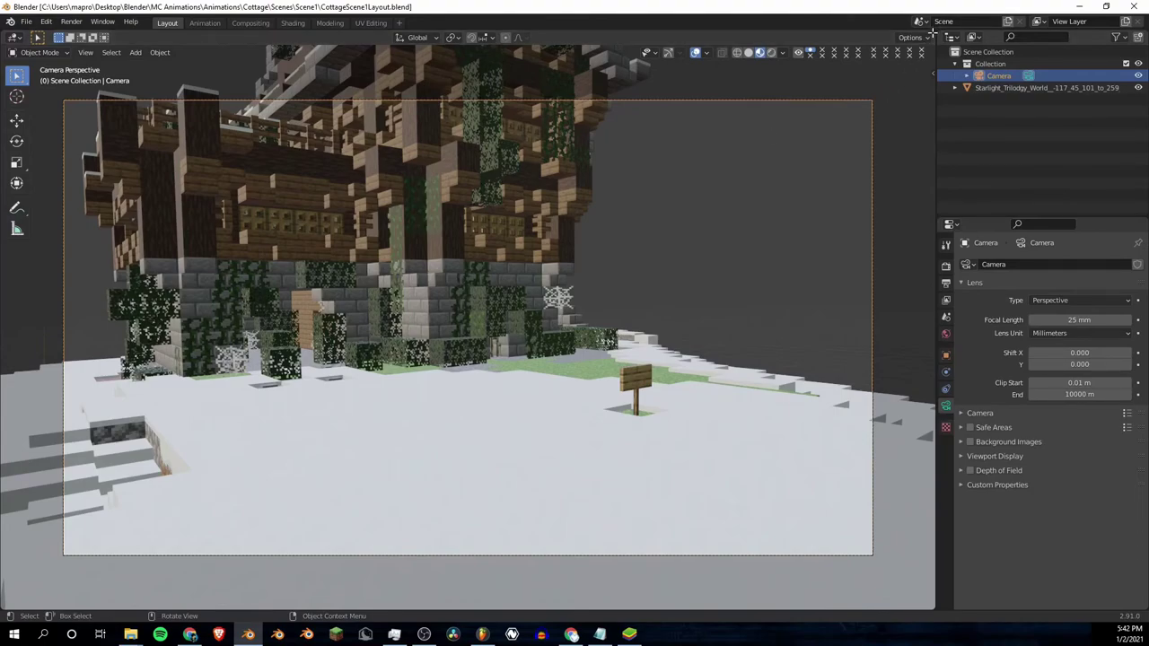
Step: Split the viewport and turn the new right-hand area into a Shader Editor without its side panel
mouse_move(932, 33)
left_mouse_down()
mouse_move(867, 34)
mouse_move(924, 34)
left_mouse_up()
left_click_drag(932, 34, 499, 47)
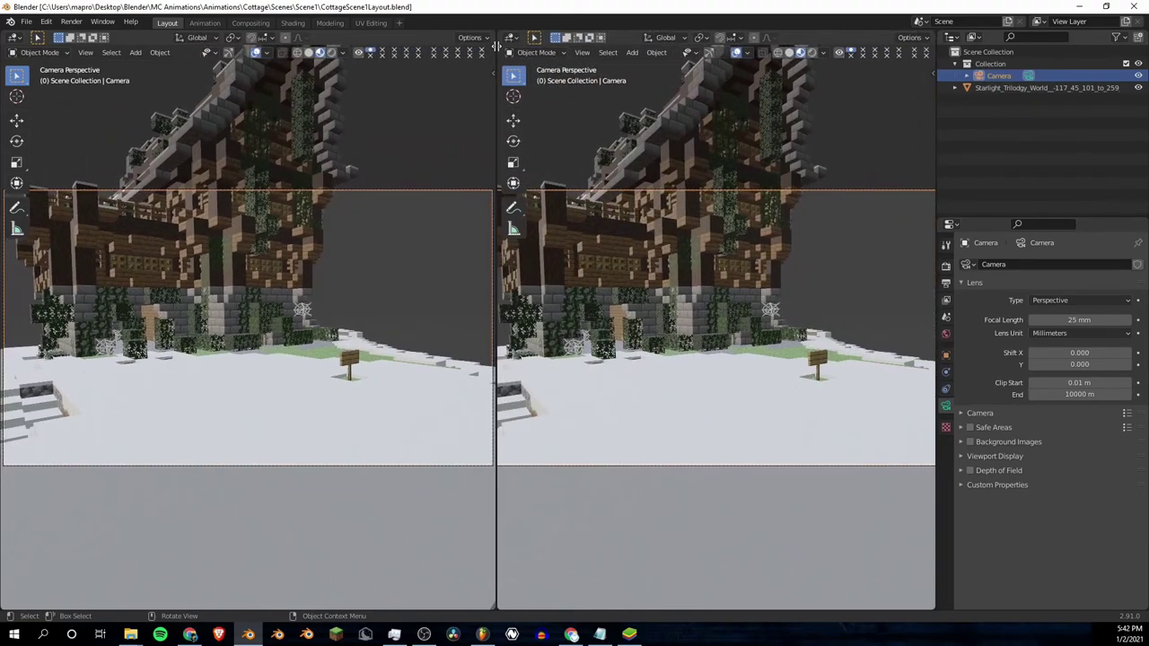
left_click(511, 38)
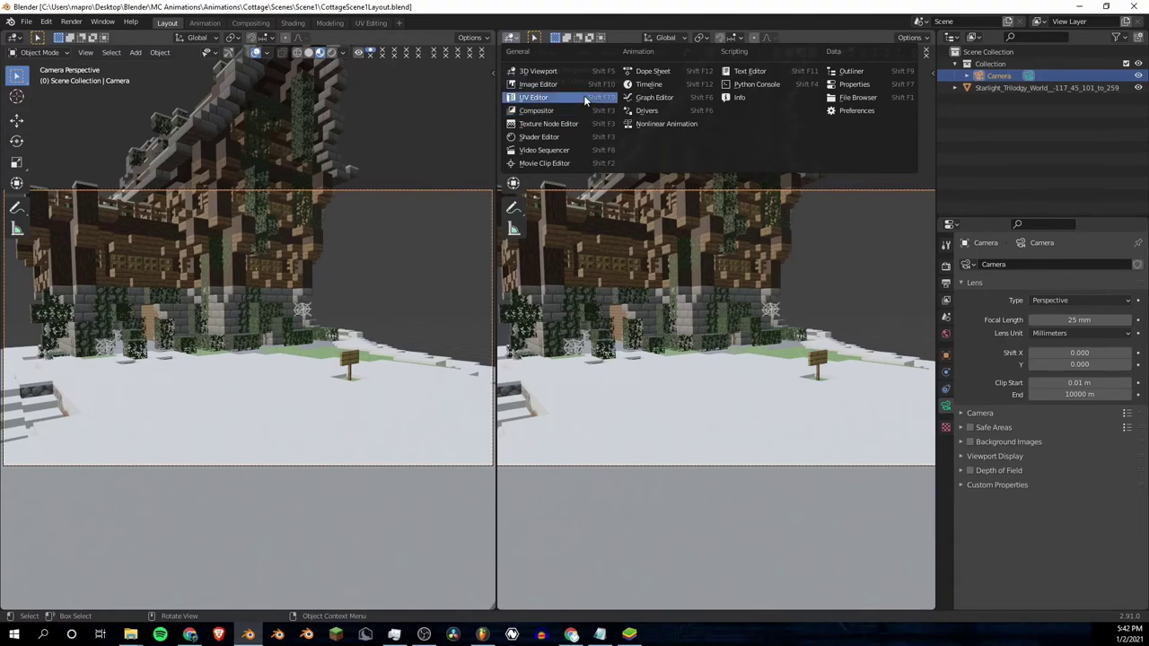
key("shift+F3")
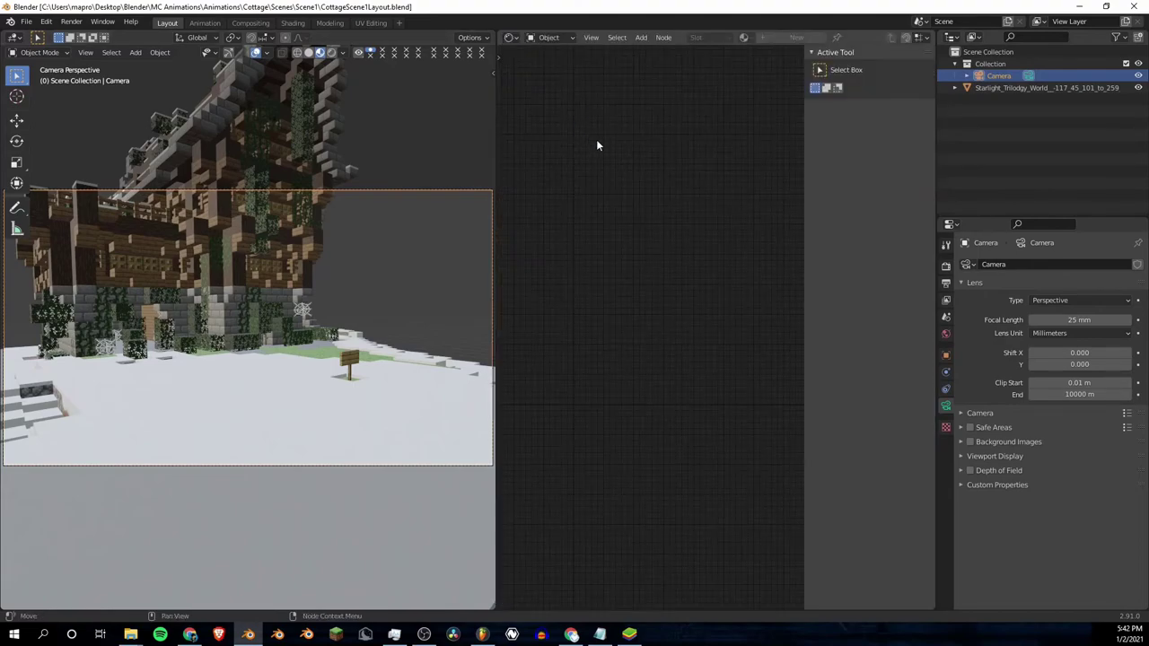
key("n")
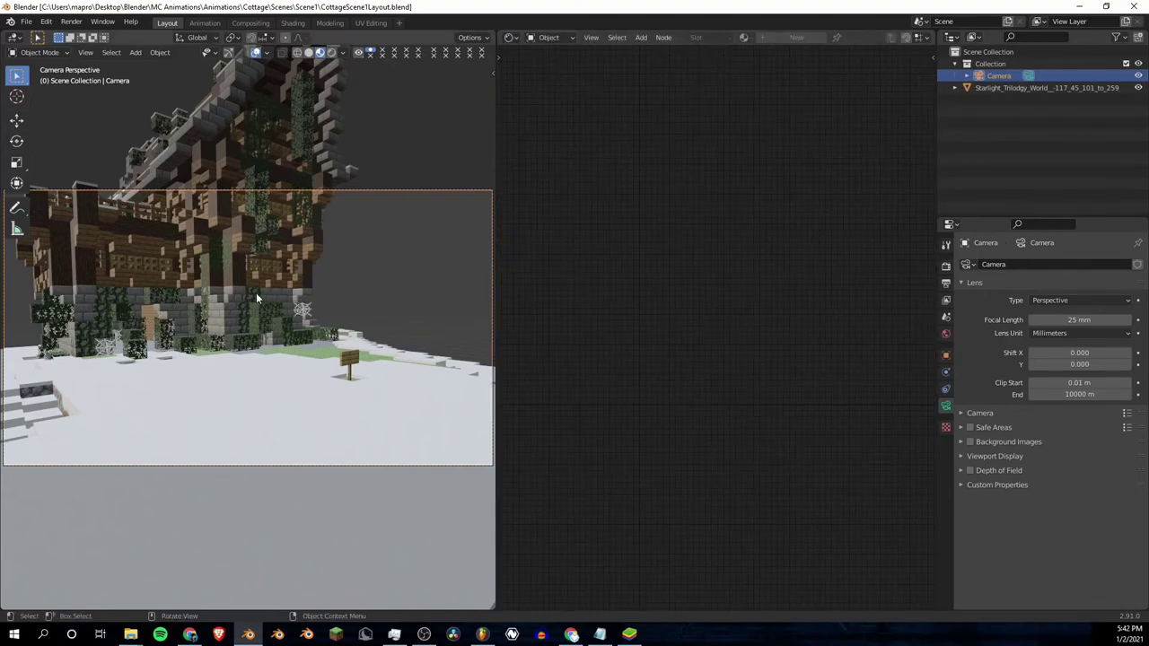
Step: Select a leaf face of the Minecraft world to show its Oak_Leaves material settings
left_click(305, 242)
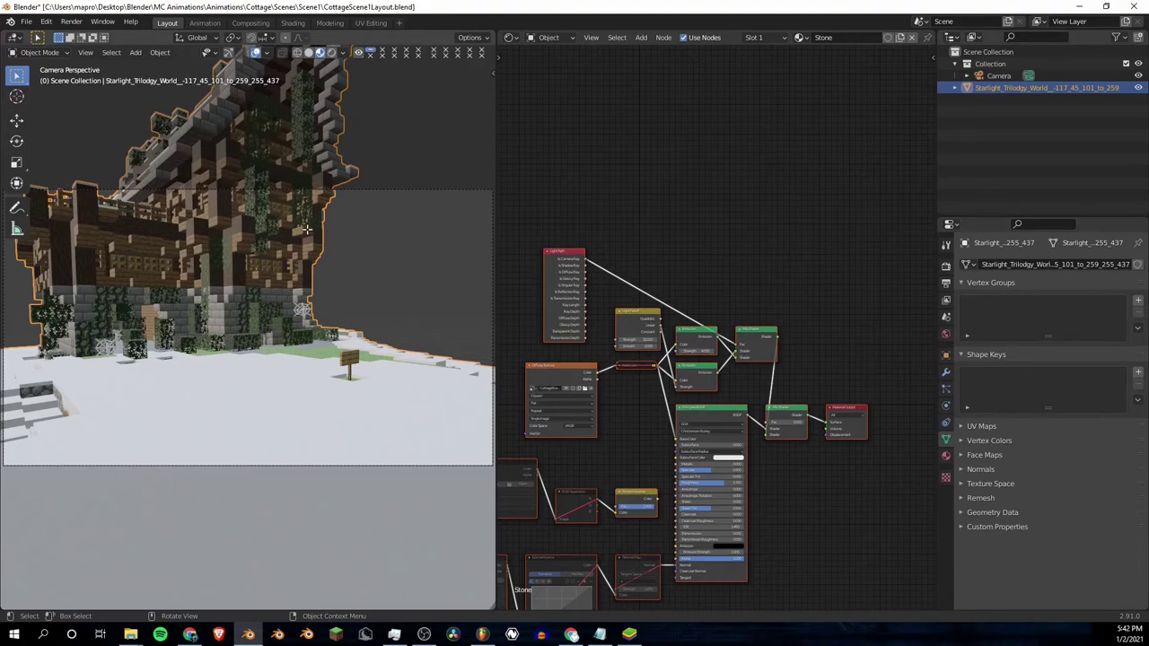
key("Tab")
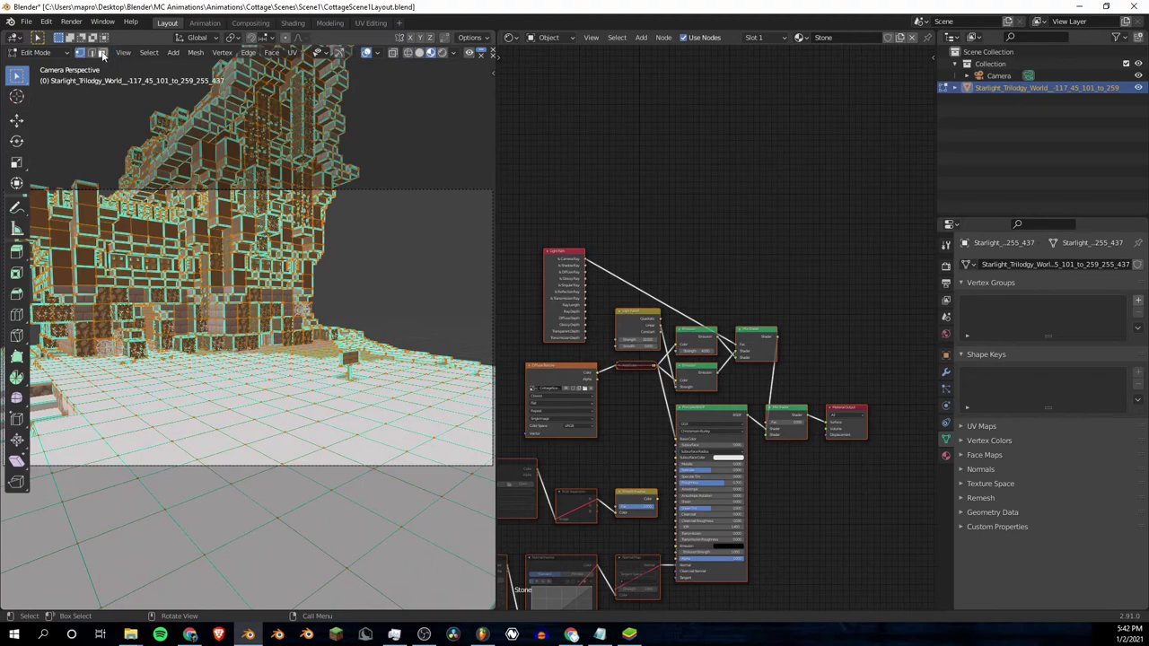
key("alt+a")
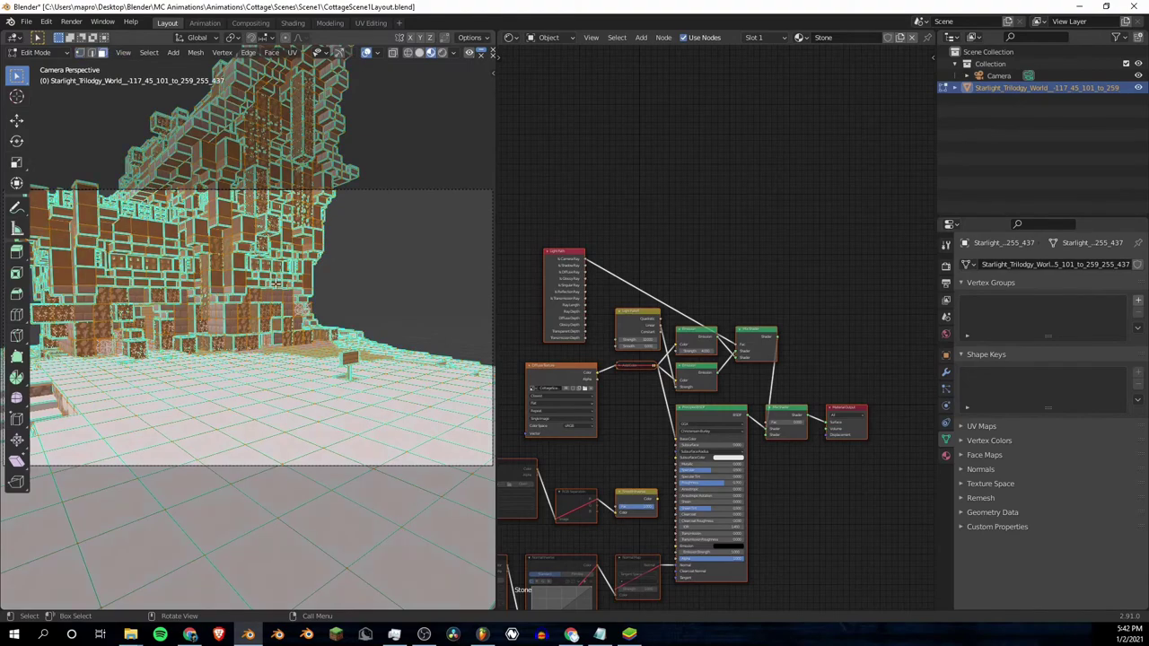
left_click(244, 344)
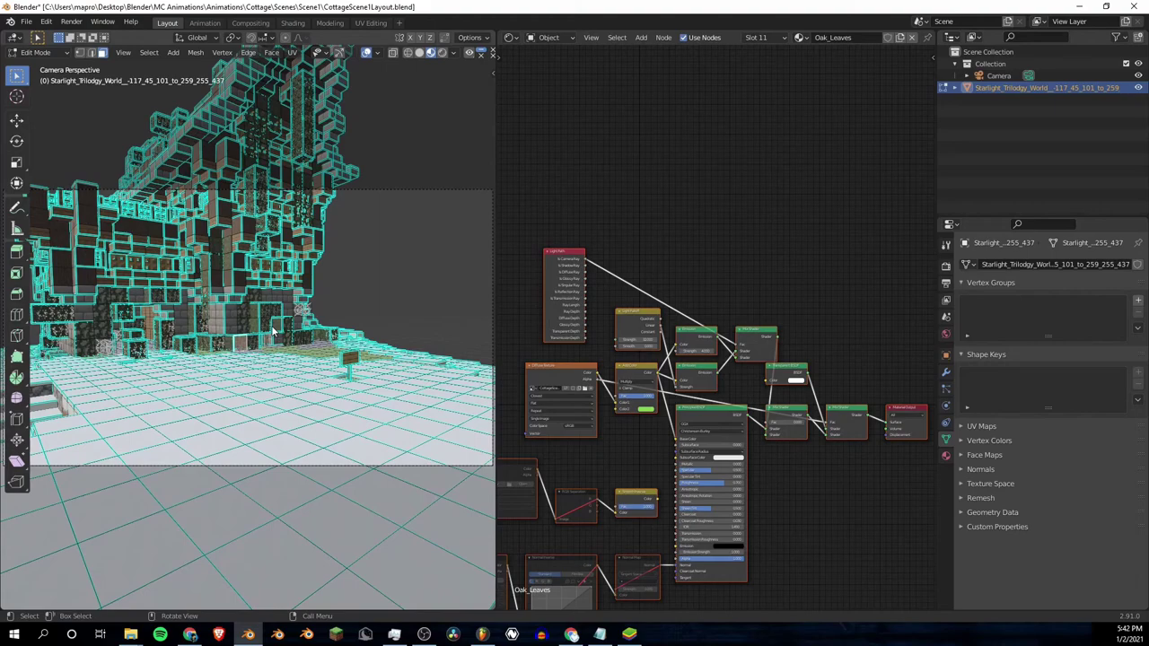
key("Tab")
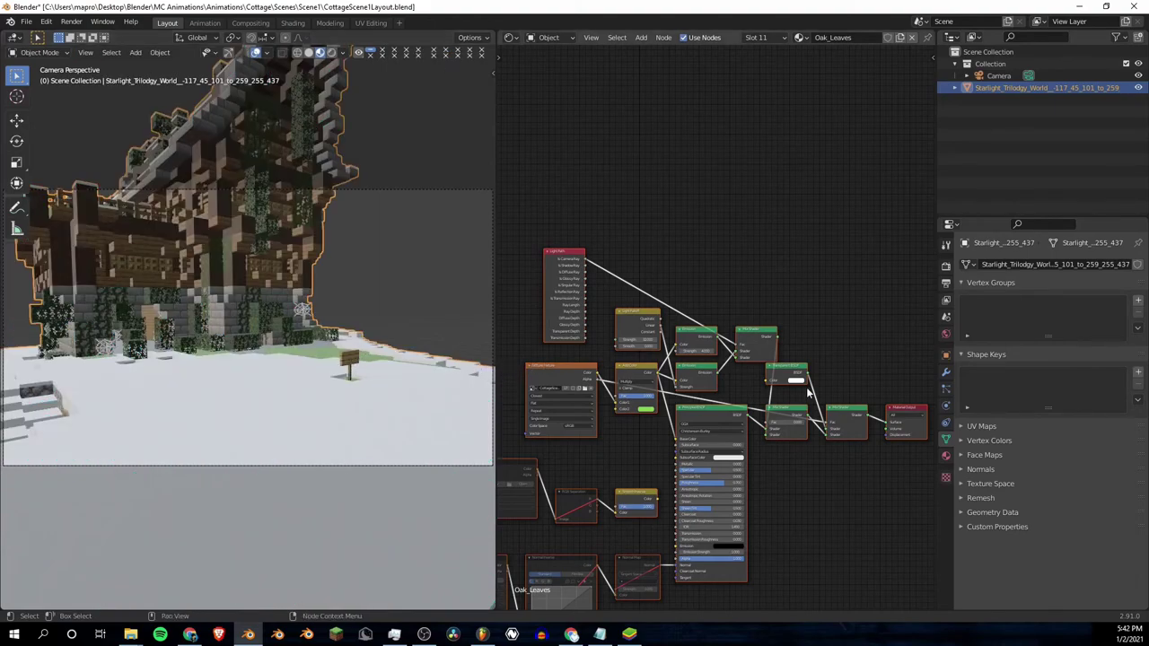
left_click(947, 455)
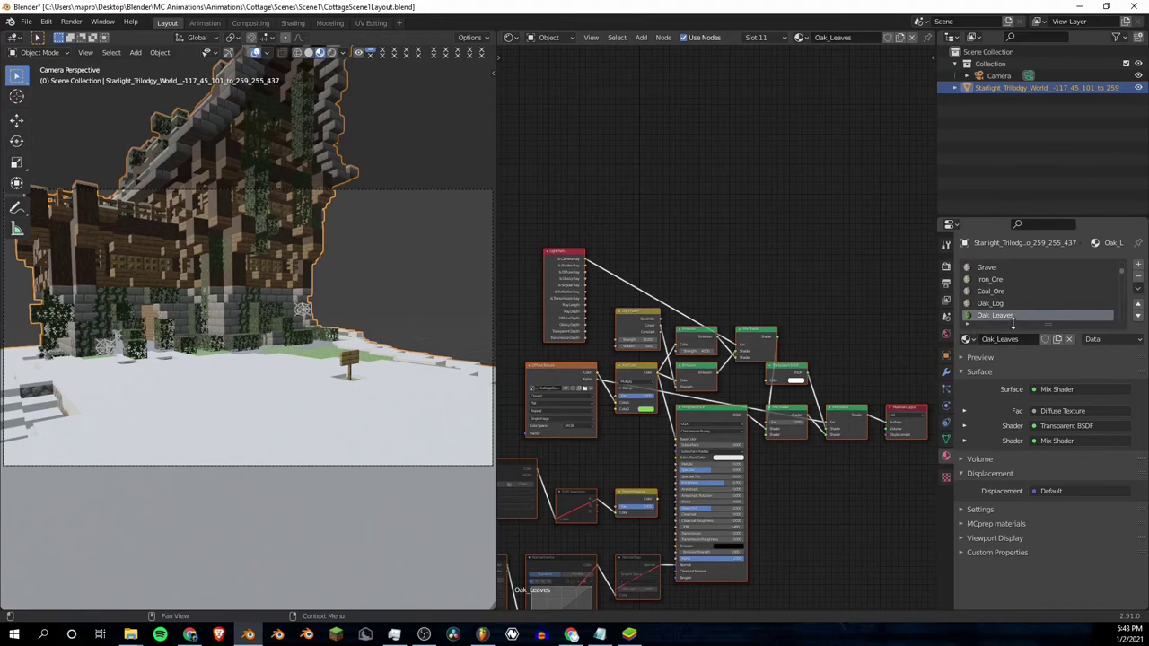
Step: Browse the Oak_Leaves node tree, then merge the Shader Editor back into the viewport
middle_click_drag(251, 311, 271, 287, "shift")
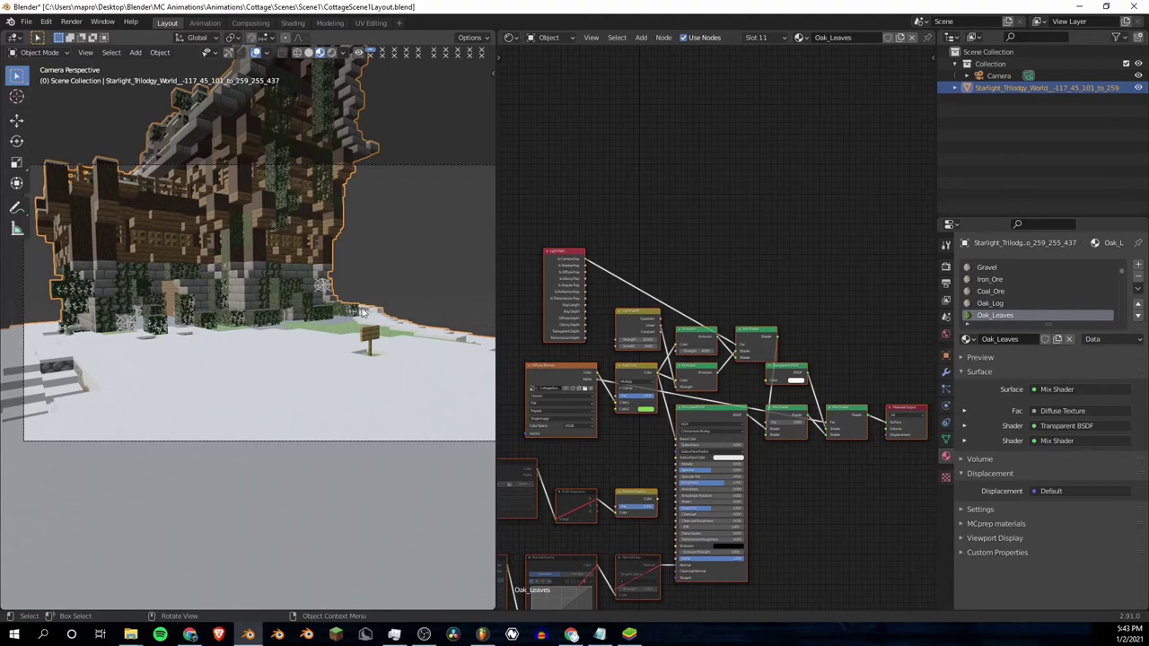
middle_click_drag(702, 297, 795, 224)
scroll(796, 224, "up", 1)
left_click(795, 224)
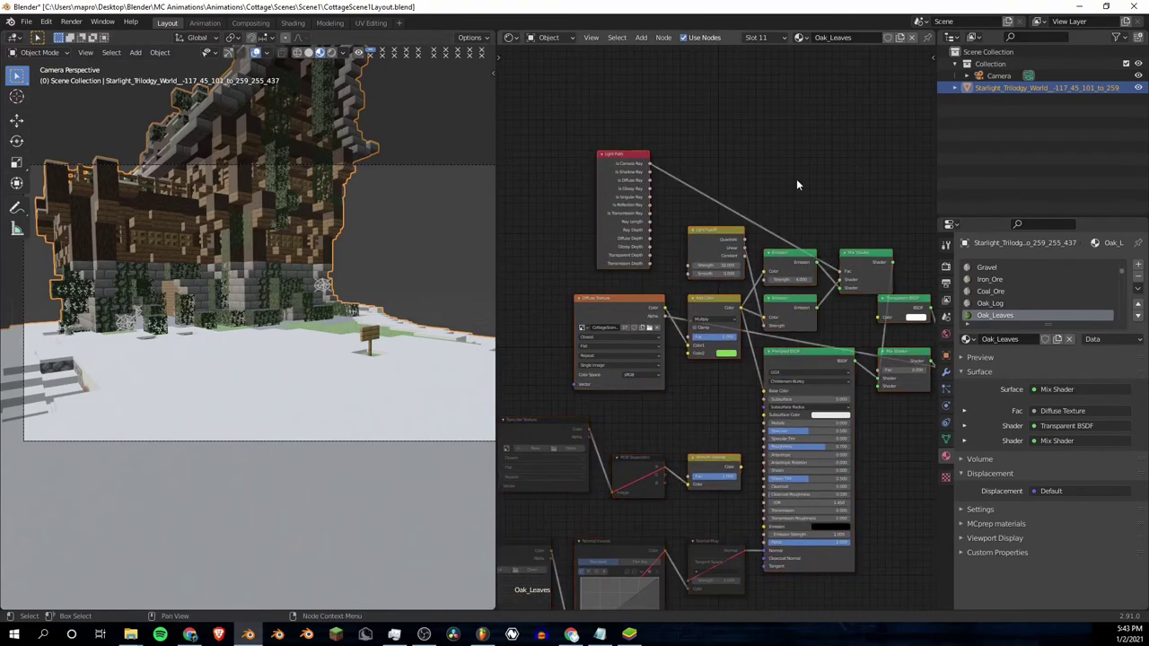
middle_click_drag(855, 308, 939, 172)
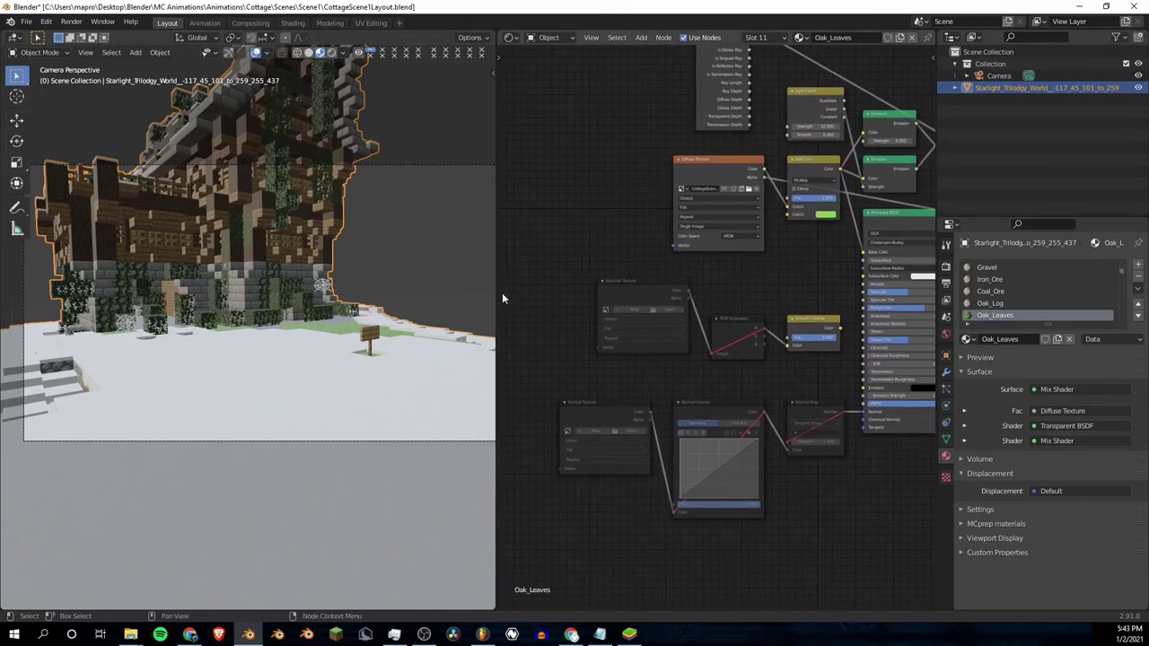
scroll(670, 296, "right", 5)
scroll(718, 269, "up", 1)
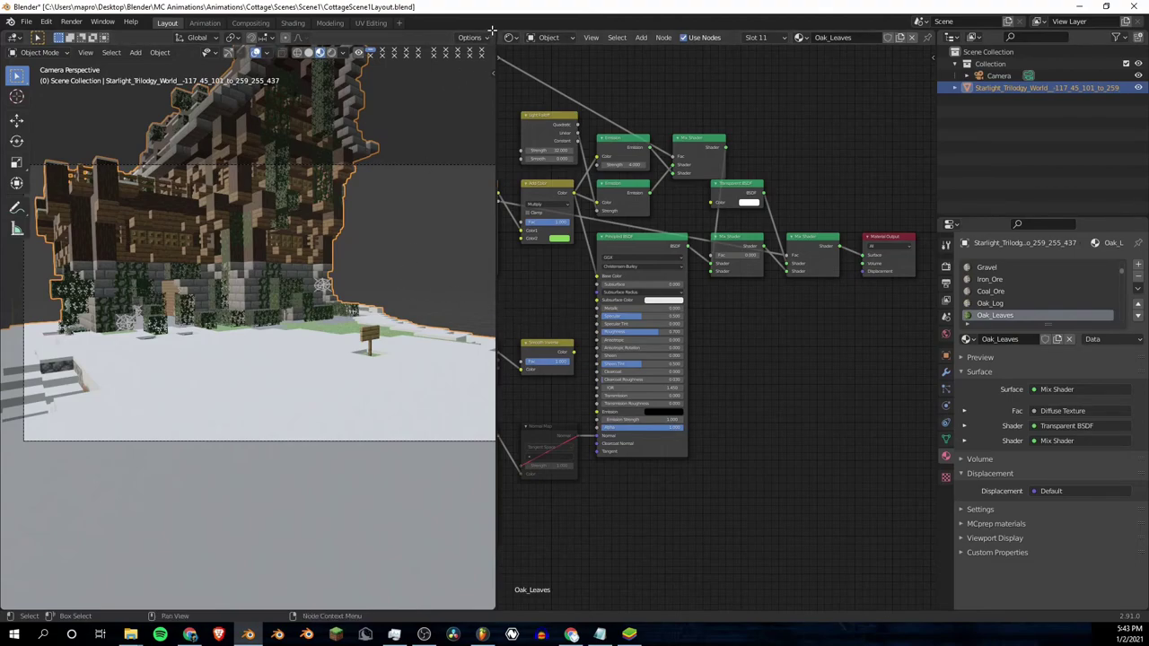
left_click_drag(496, 32, 615, 99)
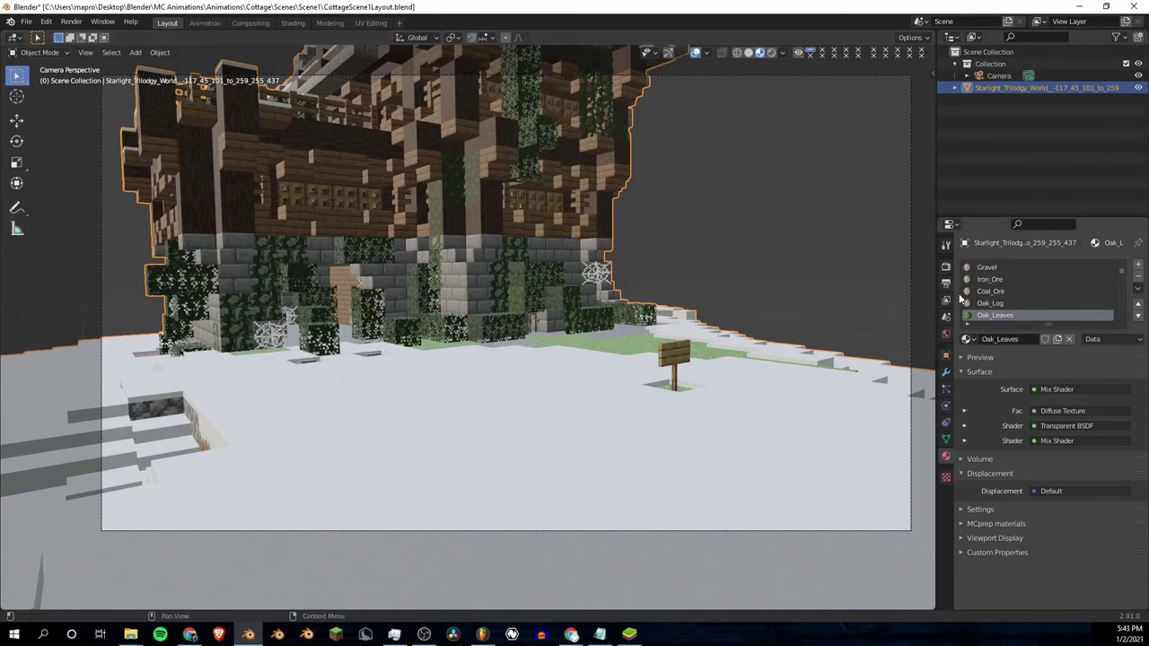
Step: Recentre the camera framing slightly and deselect the Minecraft world by clicking empty space
middle_click_drag(681, 272, 678, 277, "shift")
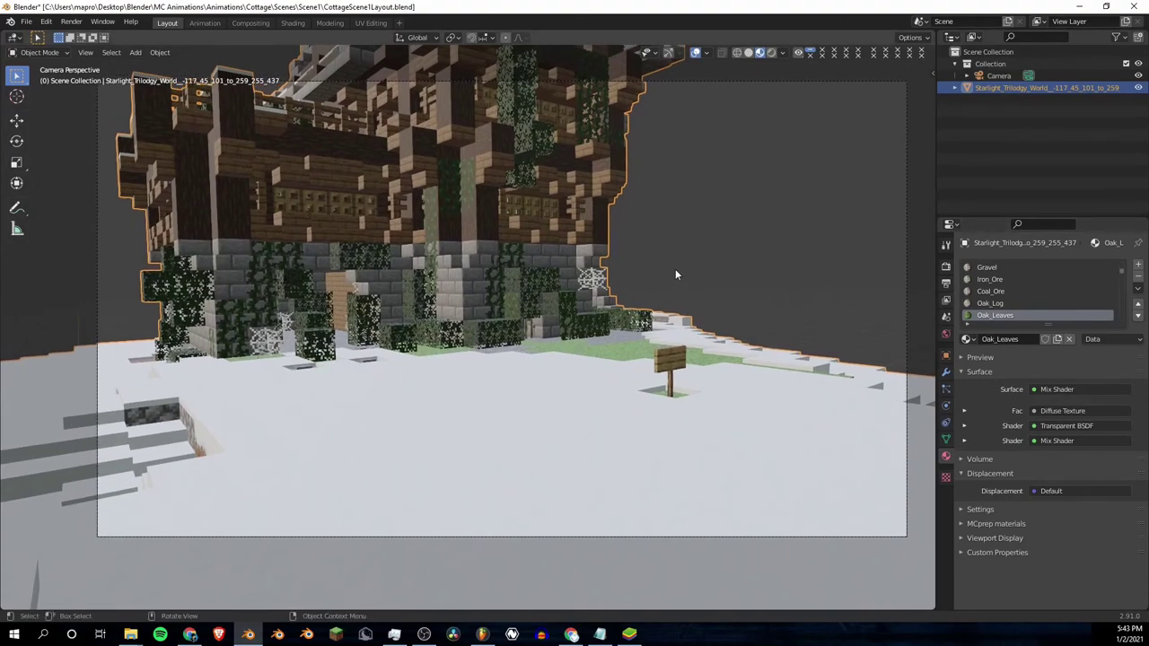
left_click(768, 264)
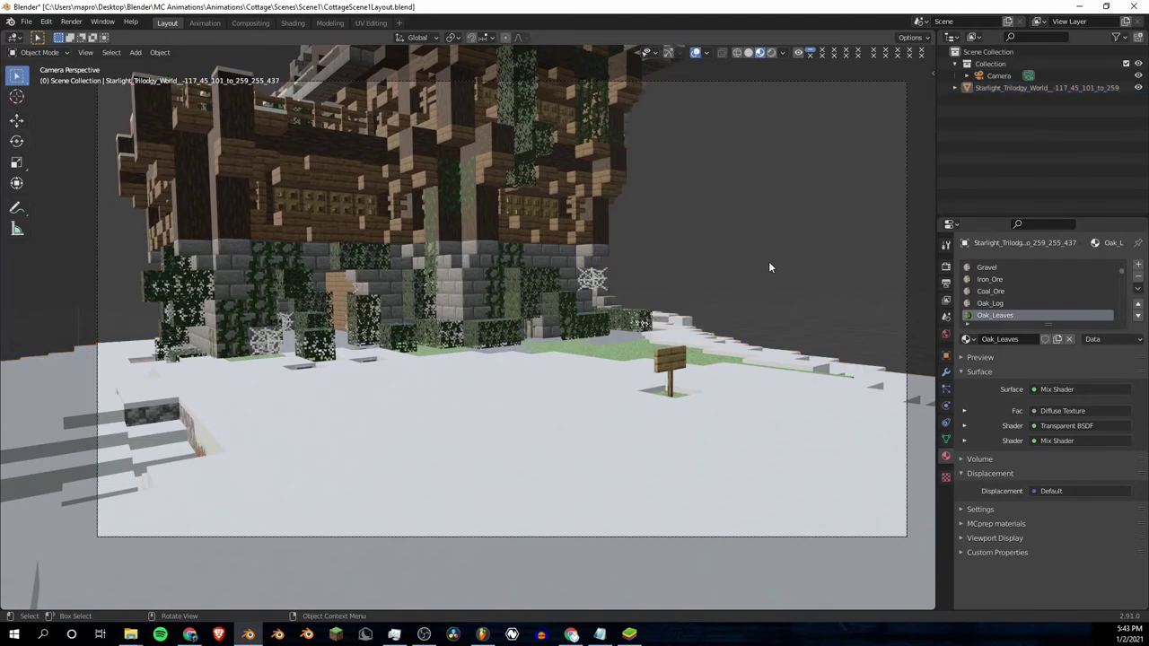
Step: Walk toward the house wall and back, then return to camera view
key("shift+grave")
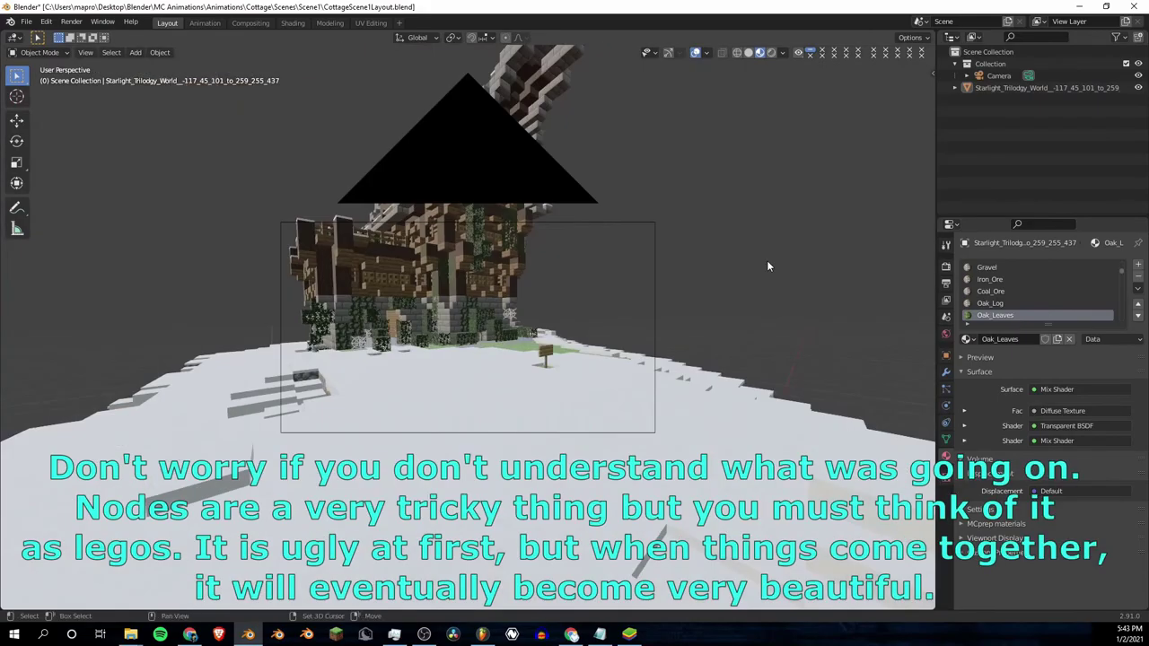
key("w")
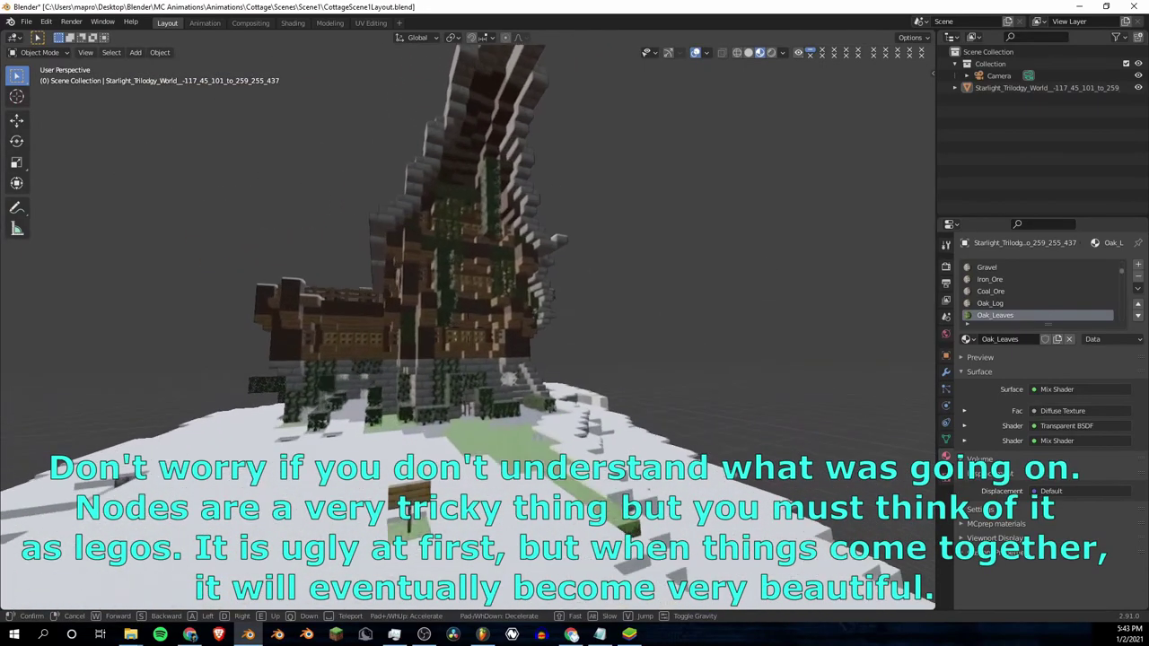
key("w")
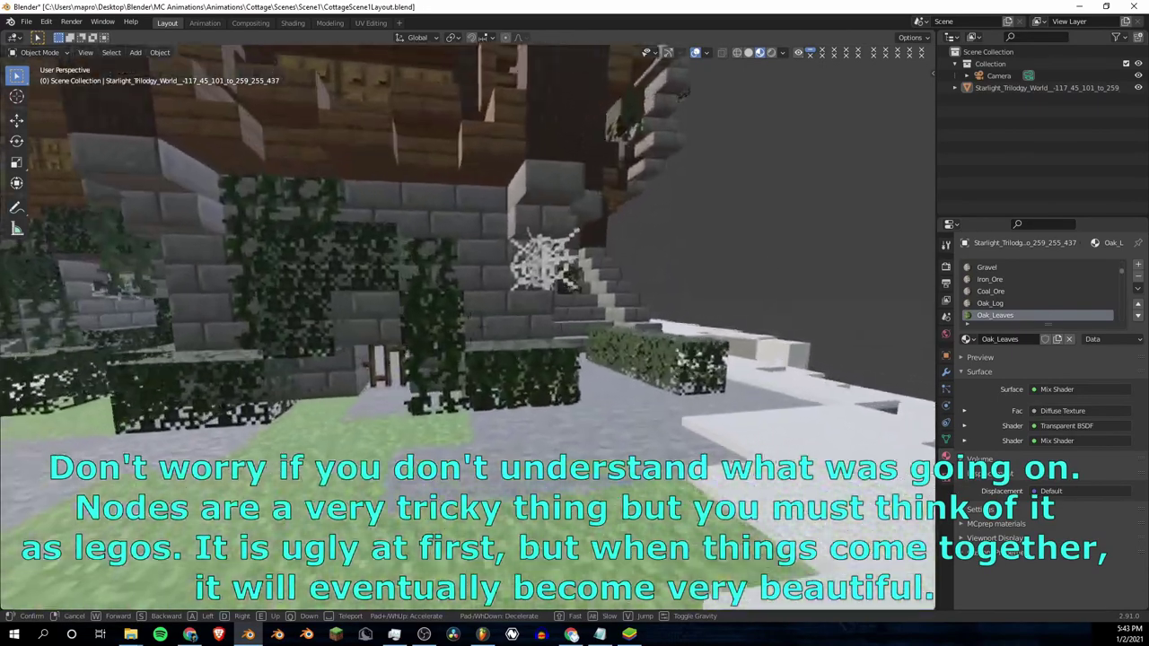
key("s")
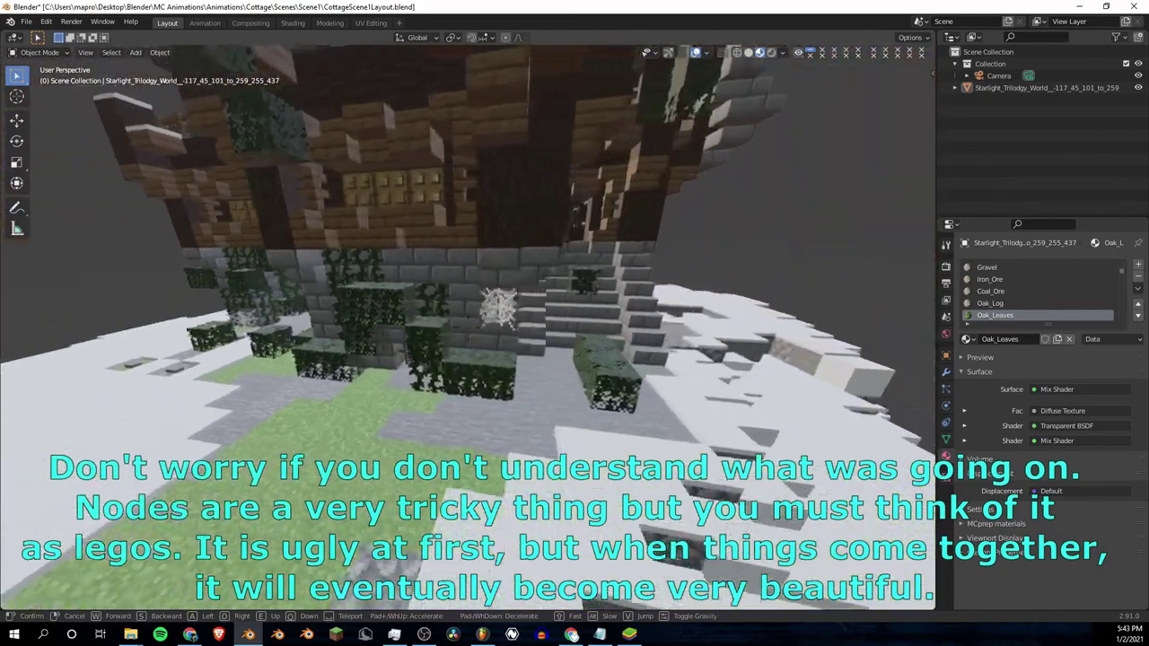
key("Escape")
key("KP_0")
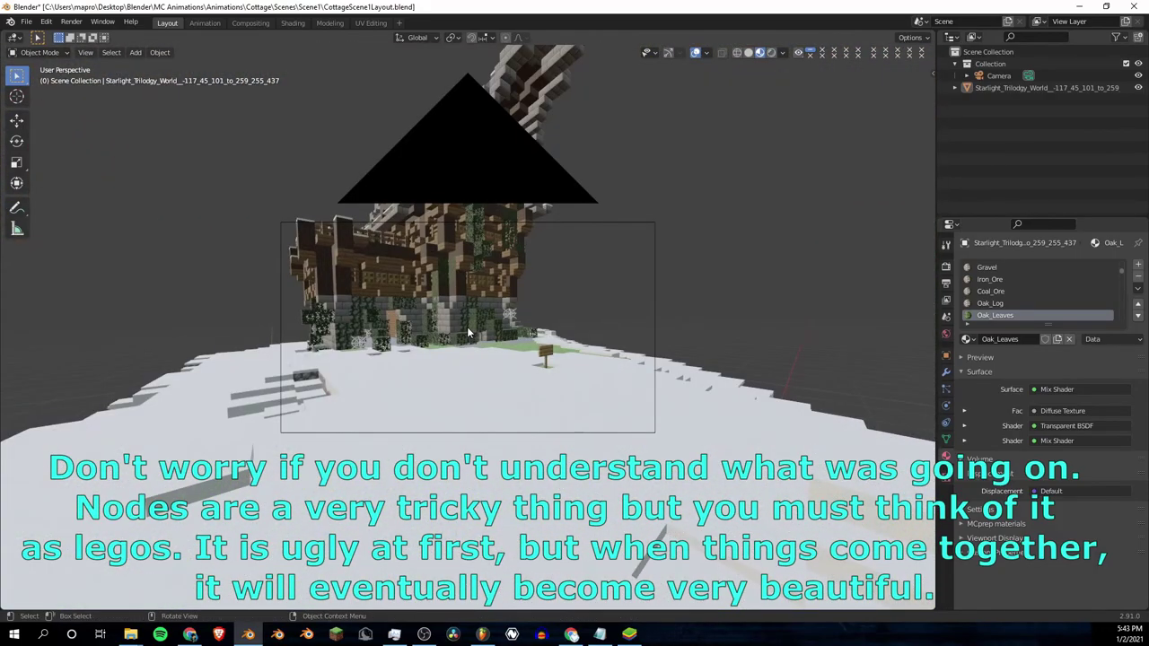
key("Home")
Step: Zoom in and out to check the camera framing of the house front and signpost
scroll(466, 332, "up", 2)
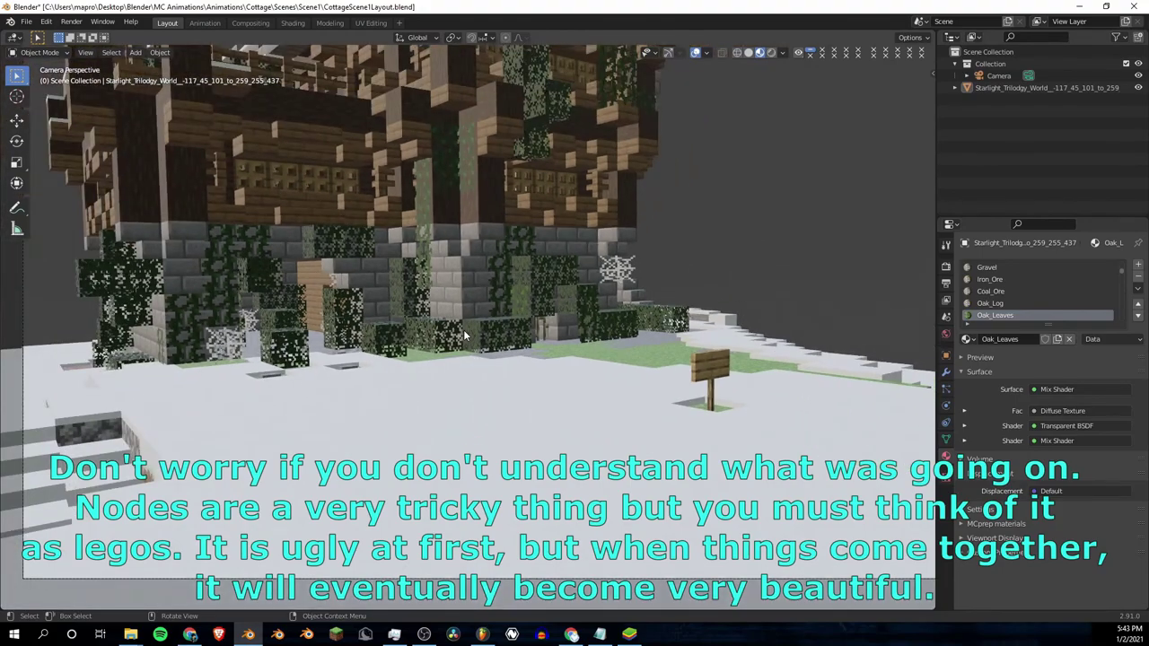
scroll(465, 335, "down", 1)
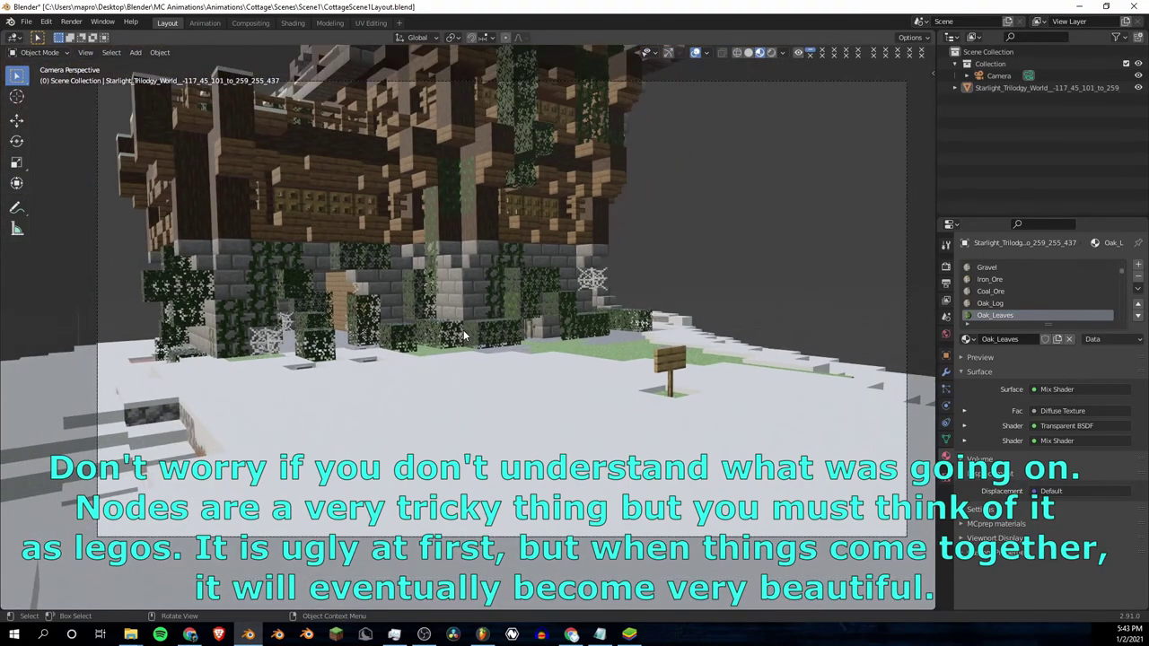
scroll(463, 334, "up", 8)
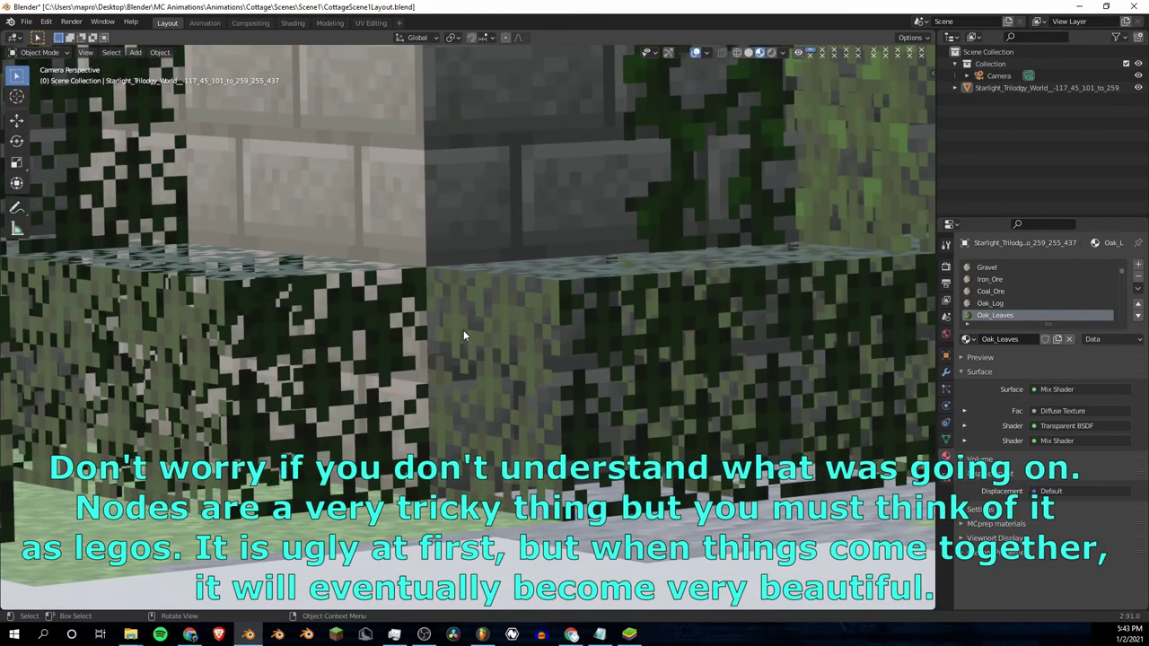
scroll(463, 335, "down", 6)
scroll(463, 335, "up", 3)
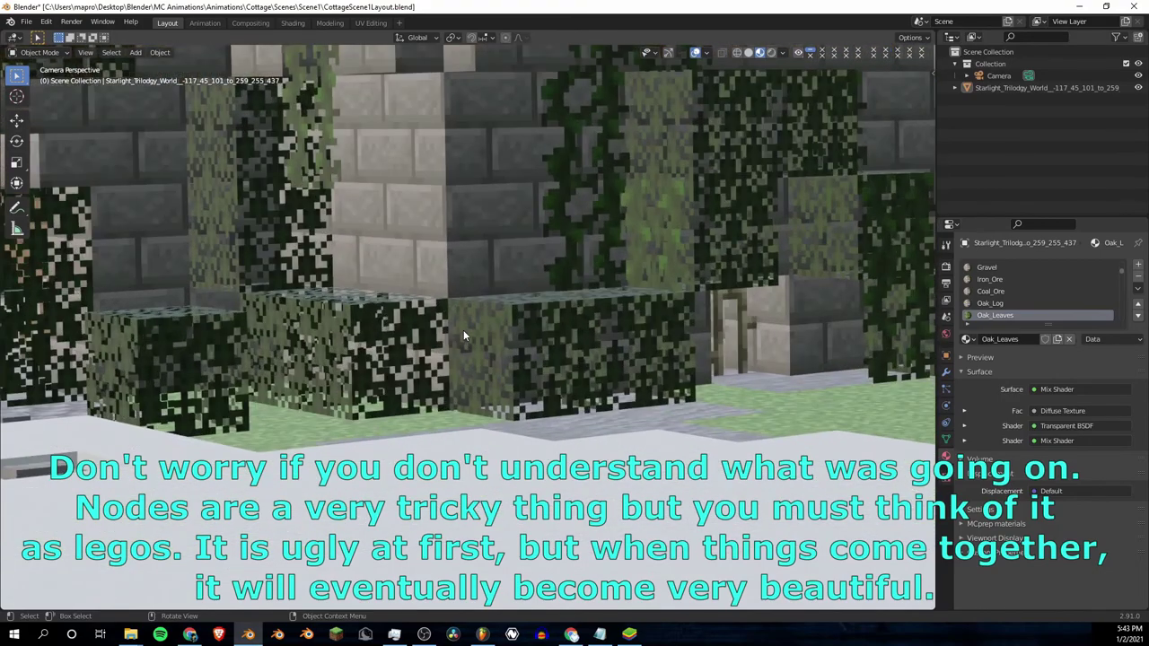
scroll(463, 335, "down", 1)
scroll(463, 335, "down", 6)
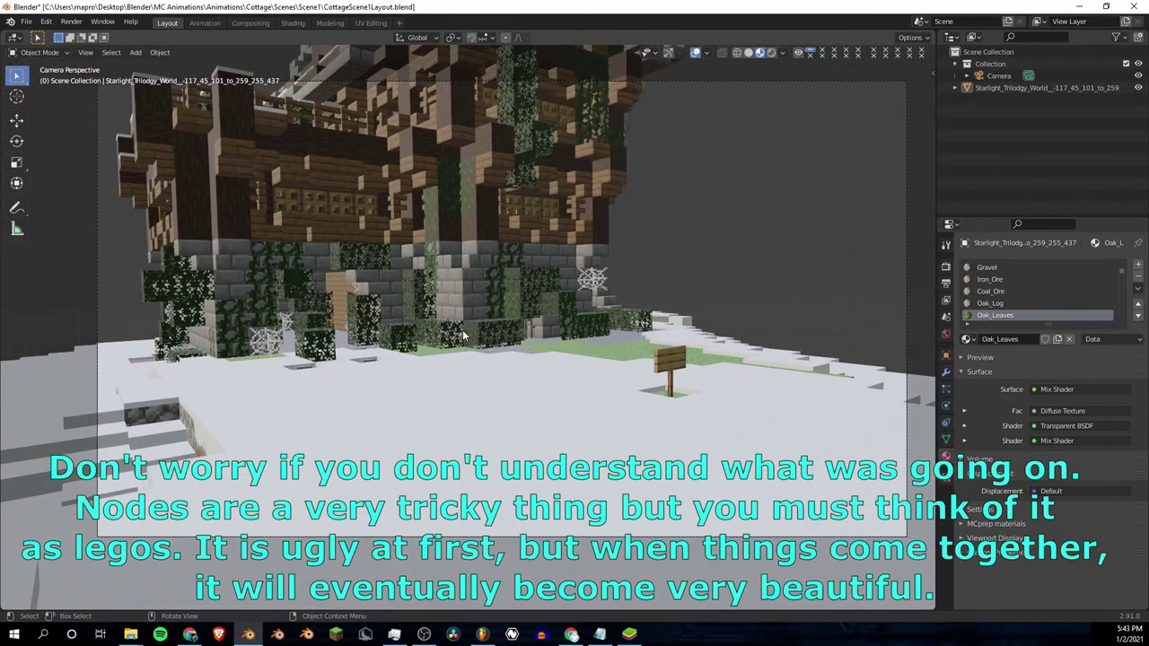
scroll(463, 335, "up", 3)
scroll(463, 335, "down", 3)
scroll(464, 335, "down", 3)
scroll(463, 335, "up", 3)
scroll(463, 335, "down", 3)
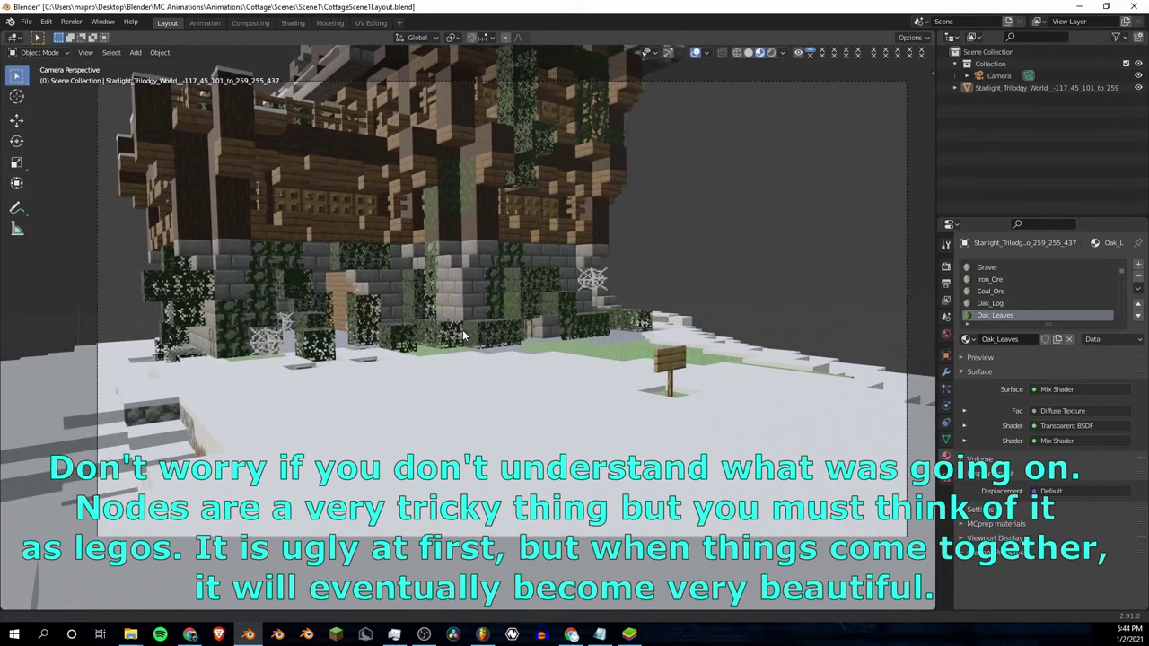
scroll(451, 347, "up", 3)
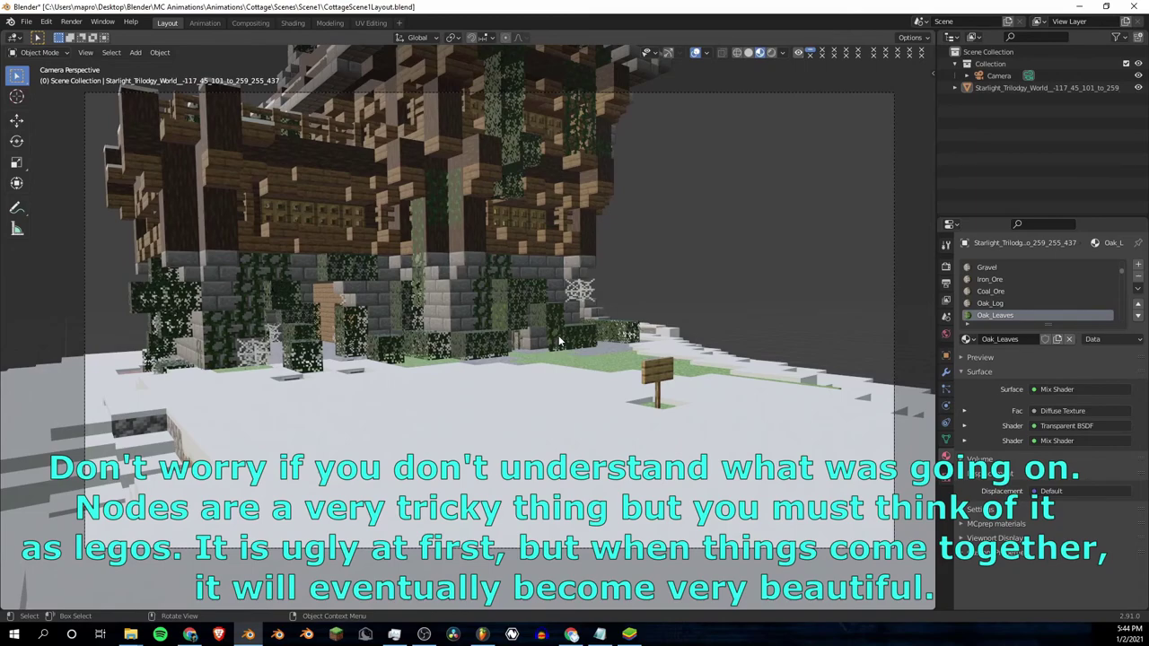
scroll(558, 341, "down", 3)
scroll(567, 334, "up", 3)
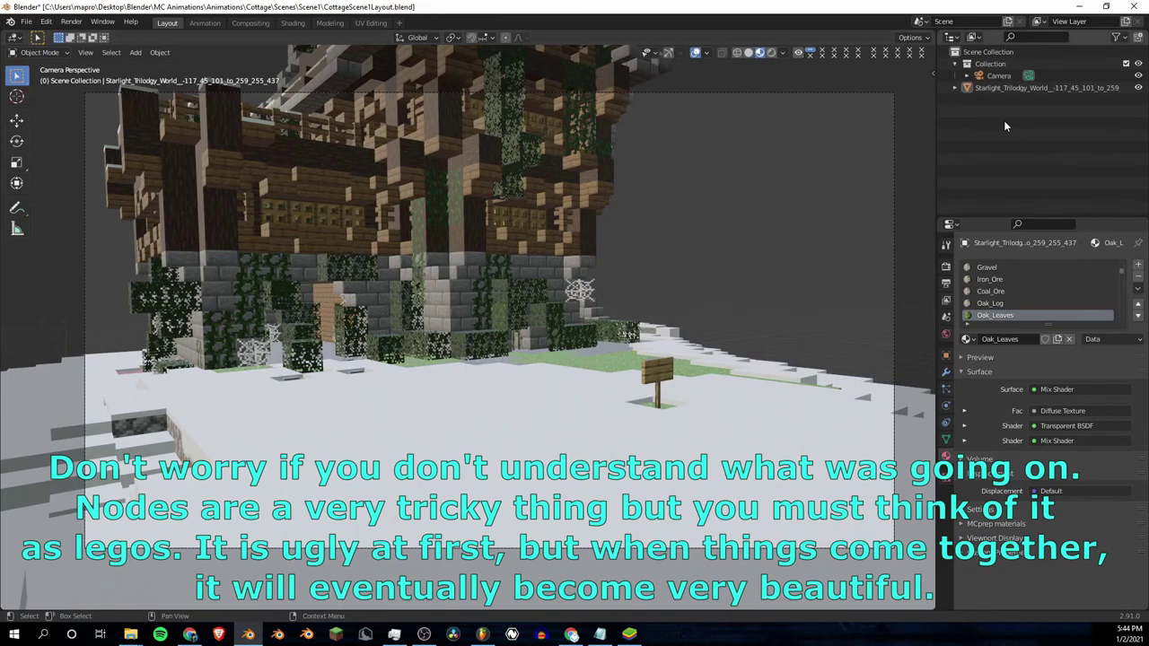
Step: Create a new collection in the Outliner and name it Map
right_click(1032, 143)
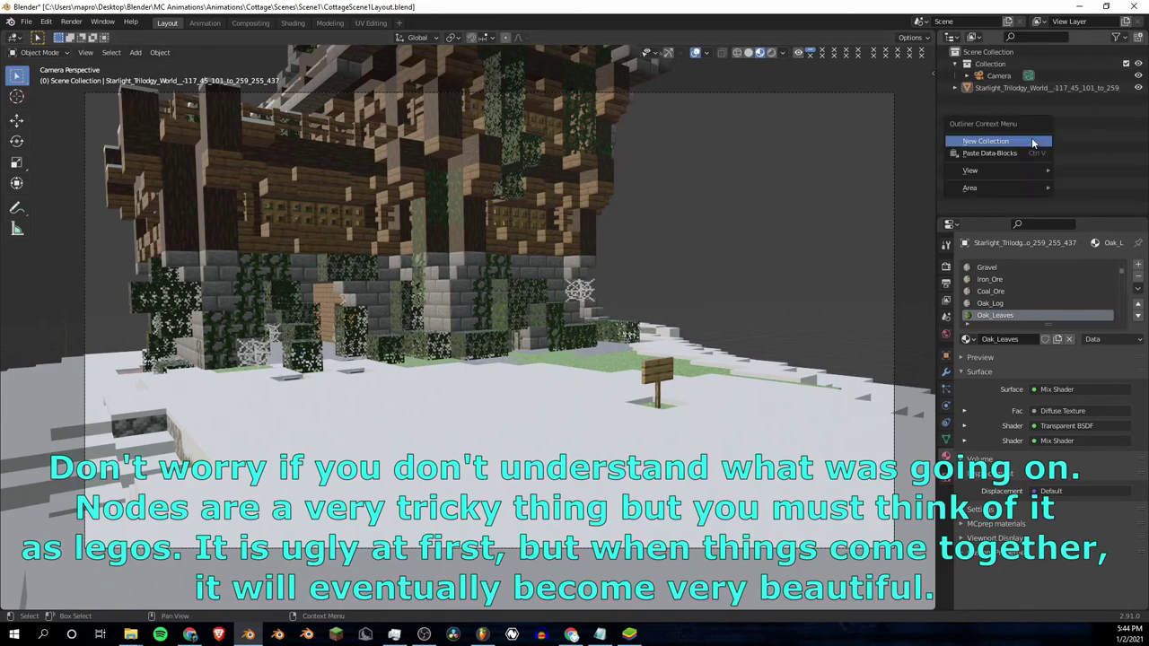
left_click(1032, 142)
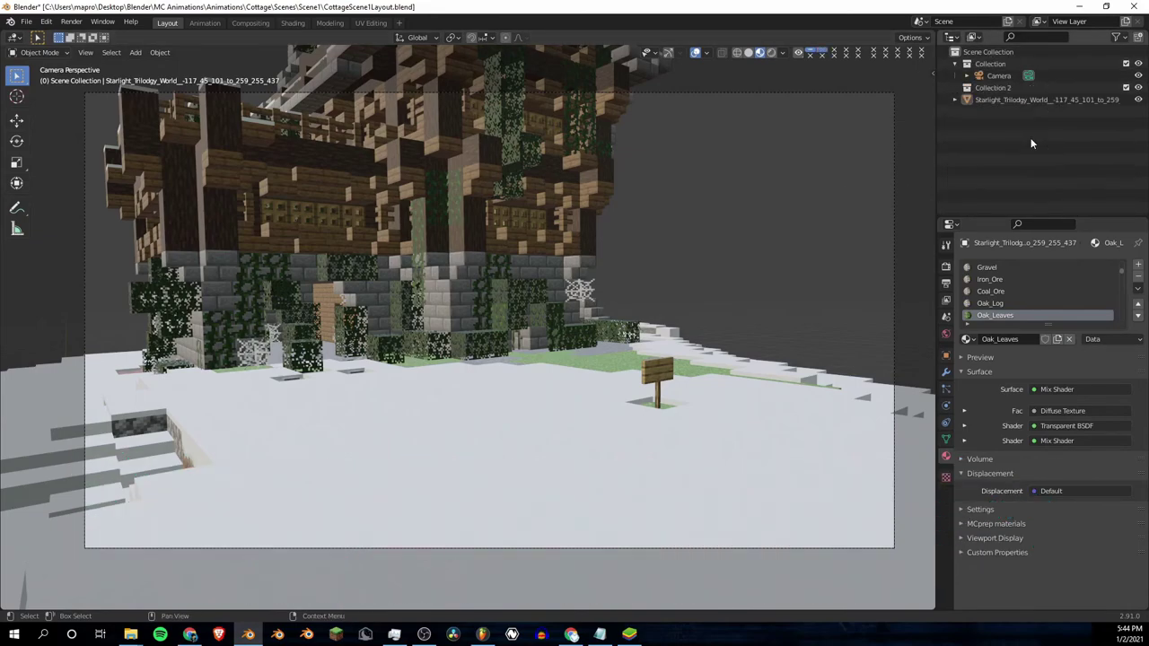
double_click(1011, 90)
type("Map")
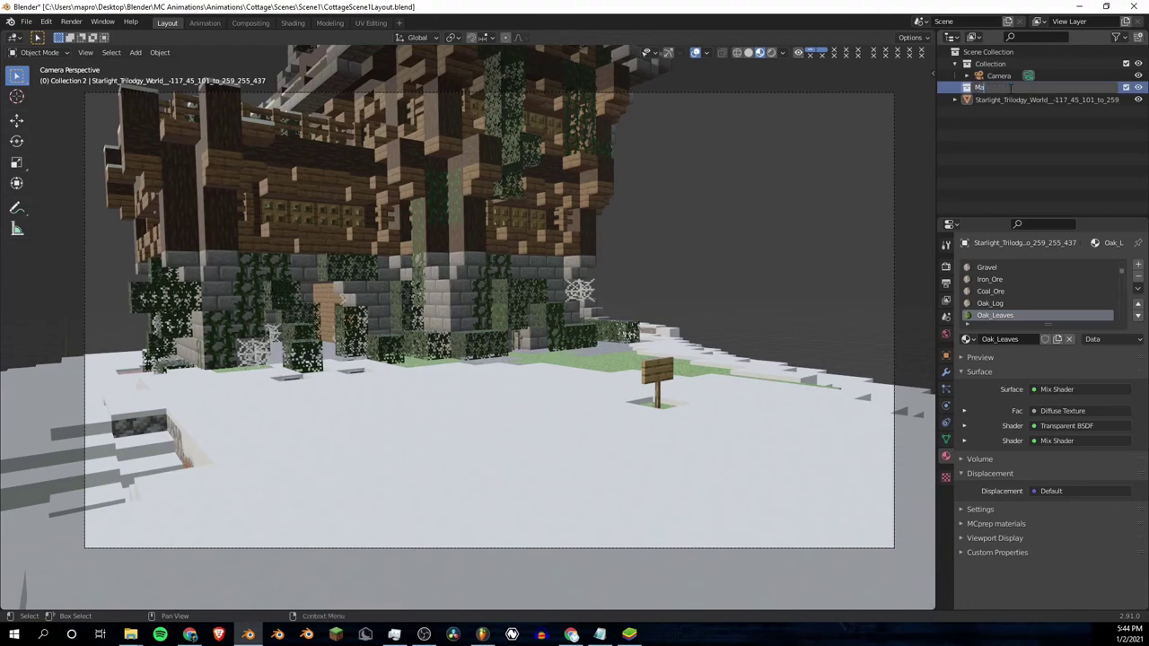
key("Return")
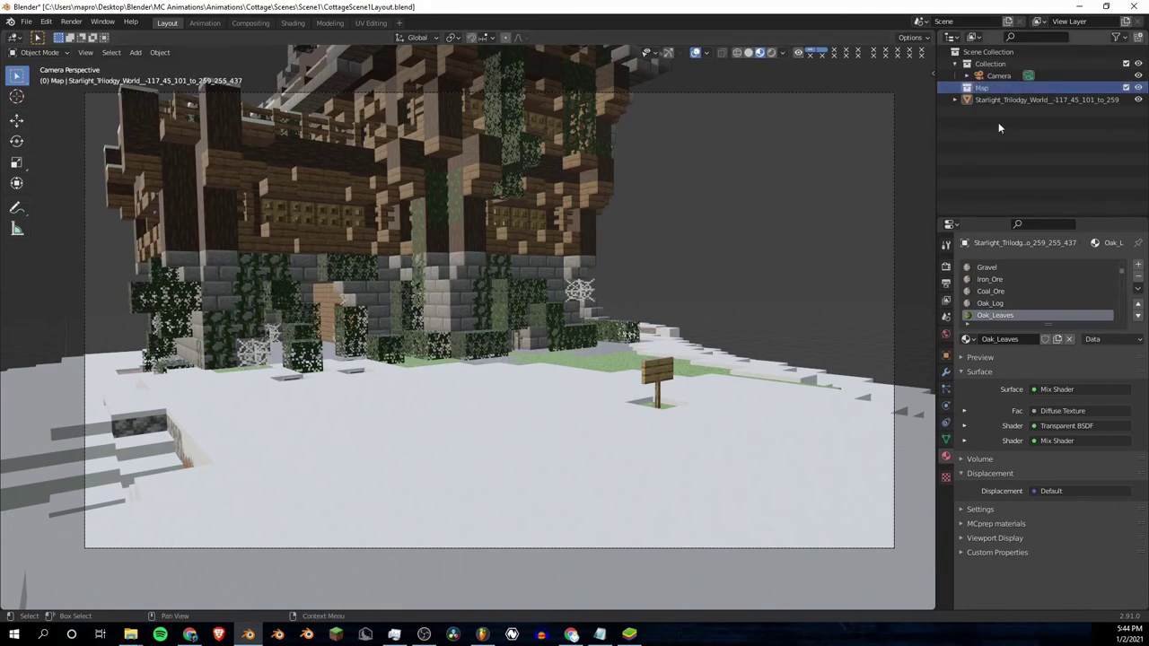
Step: Move the world model into Map and delete the old default Collection
left_click(998, 100)
left_click_drag(996, 99, 987, 88)
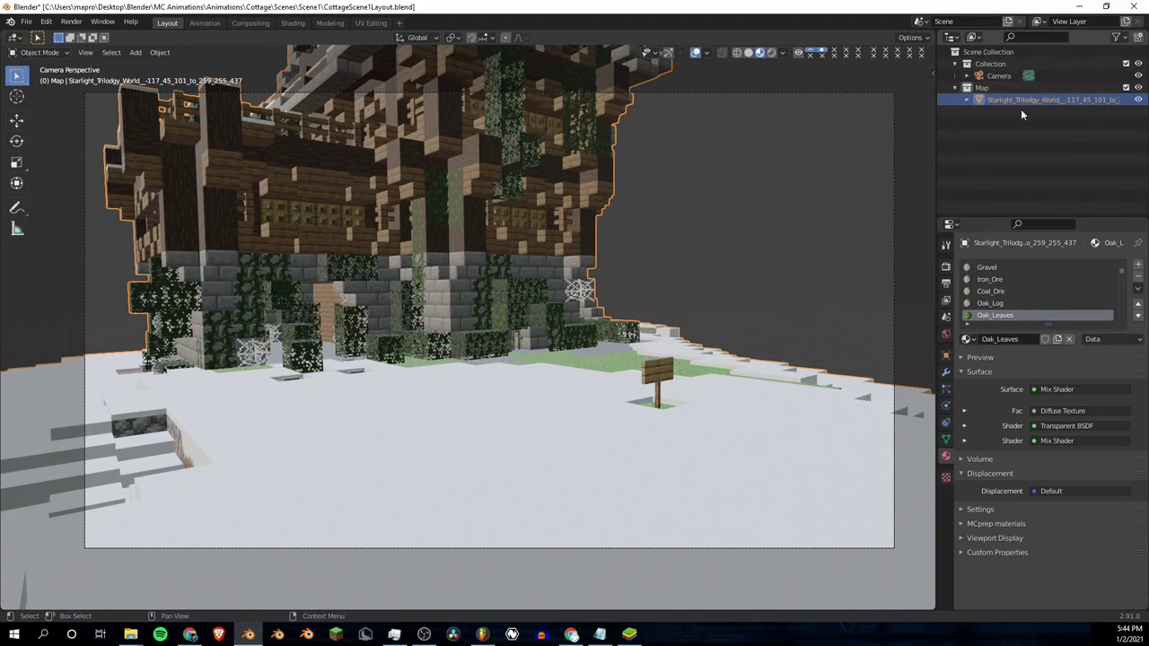
left_click(992, 64)
key("Delete")
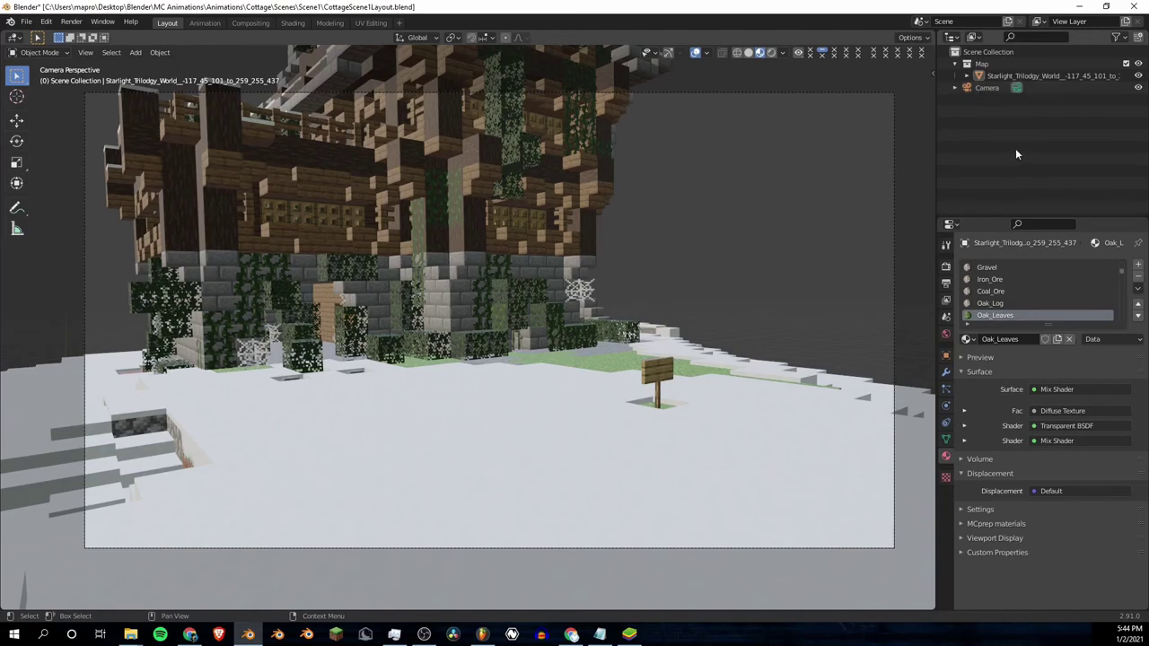
Step: Create another new collection and name it Chars
right_click(1015, 148)
left_click(1014, 151)
left_click(991, 87)
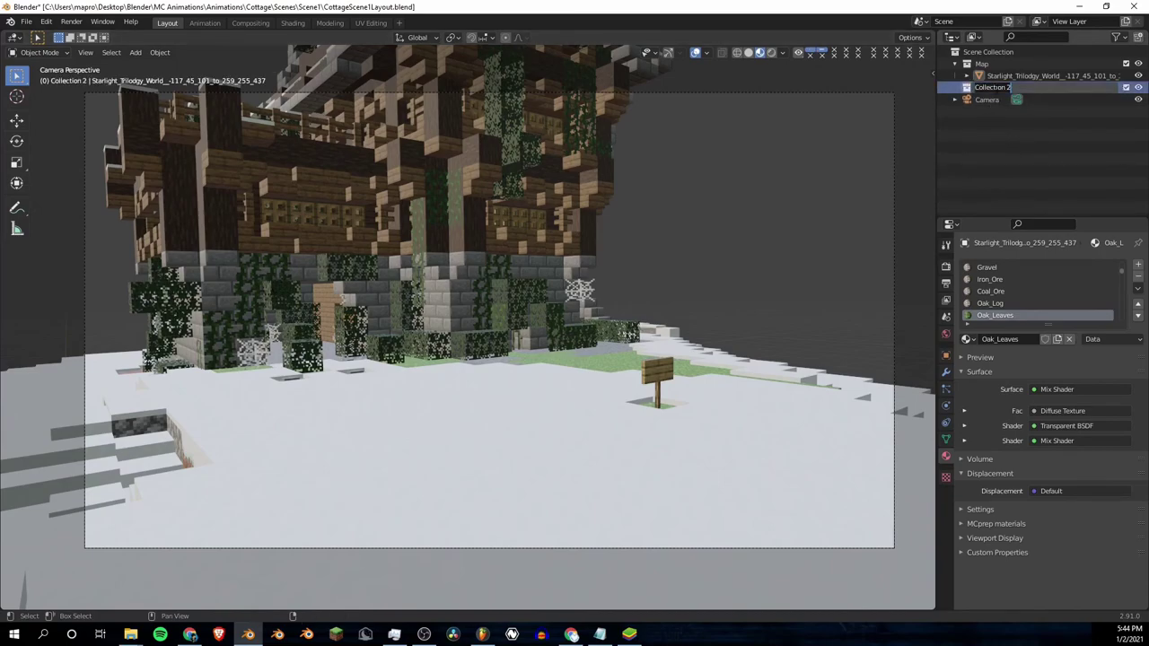
double_click(994, 87)
type("Cl")
type("ars")
key("Return")
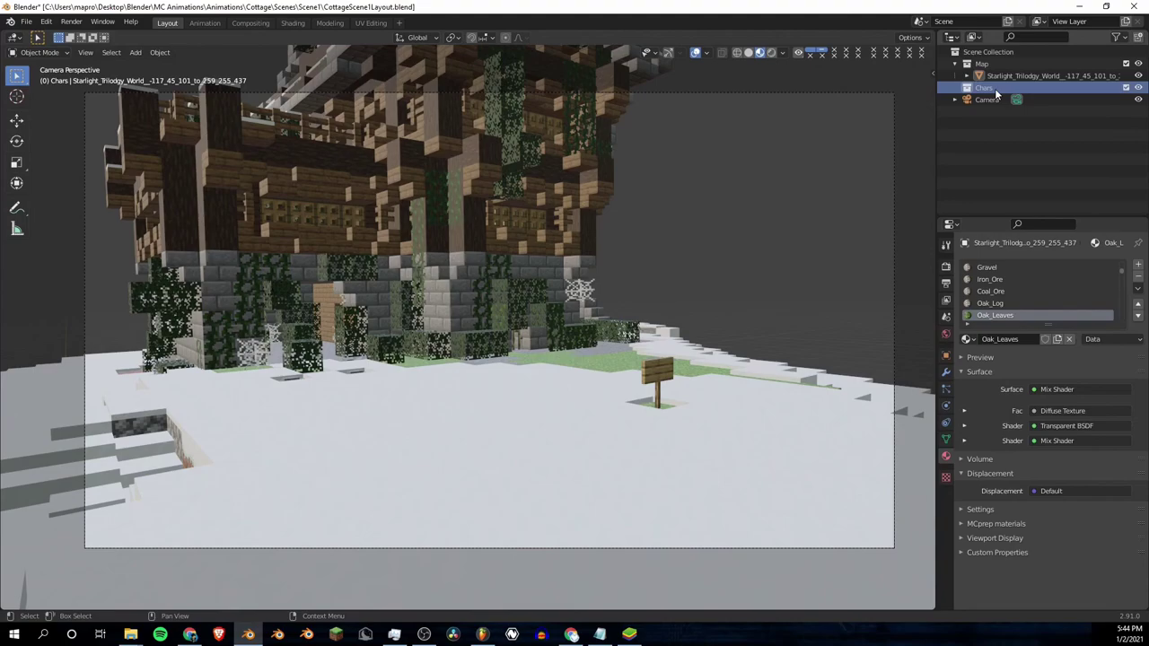
Step: Add a collection named Lighting and move it out of Chars to the top level
right_click(1023, 140)
left_click(1022, 139)
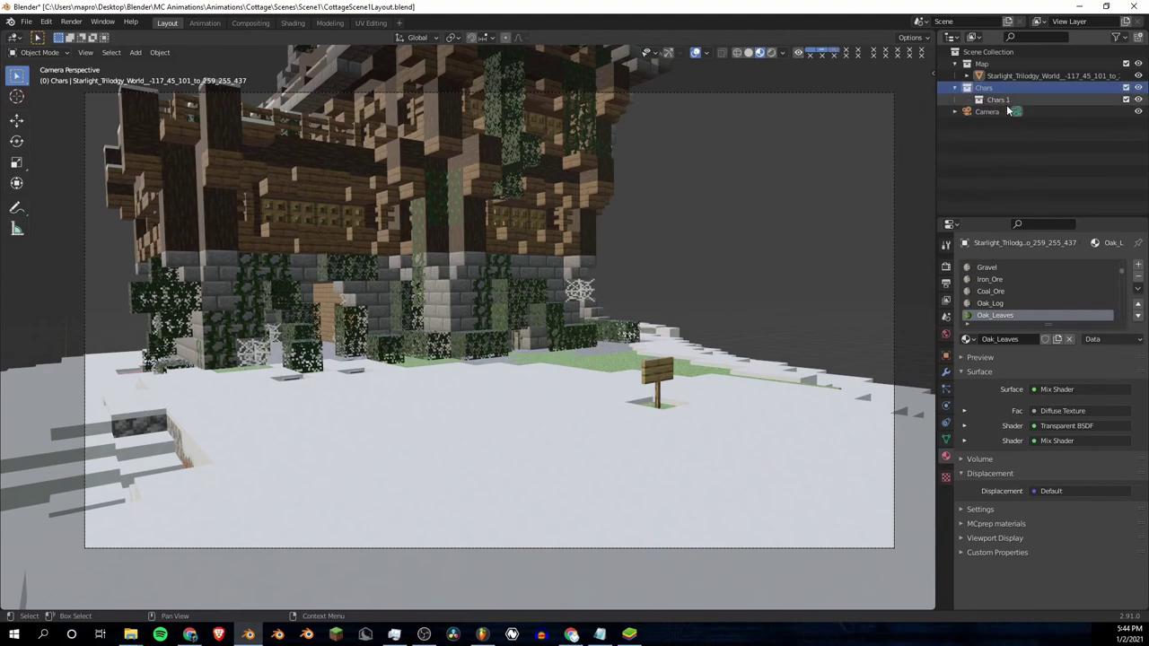
double_click(999, 99)
type("Light")
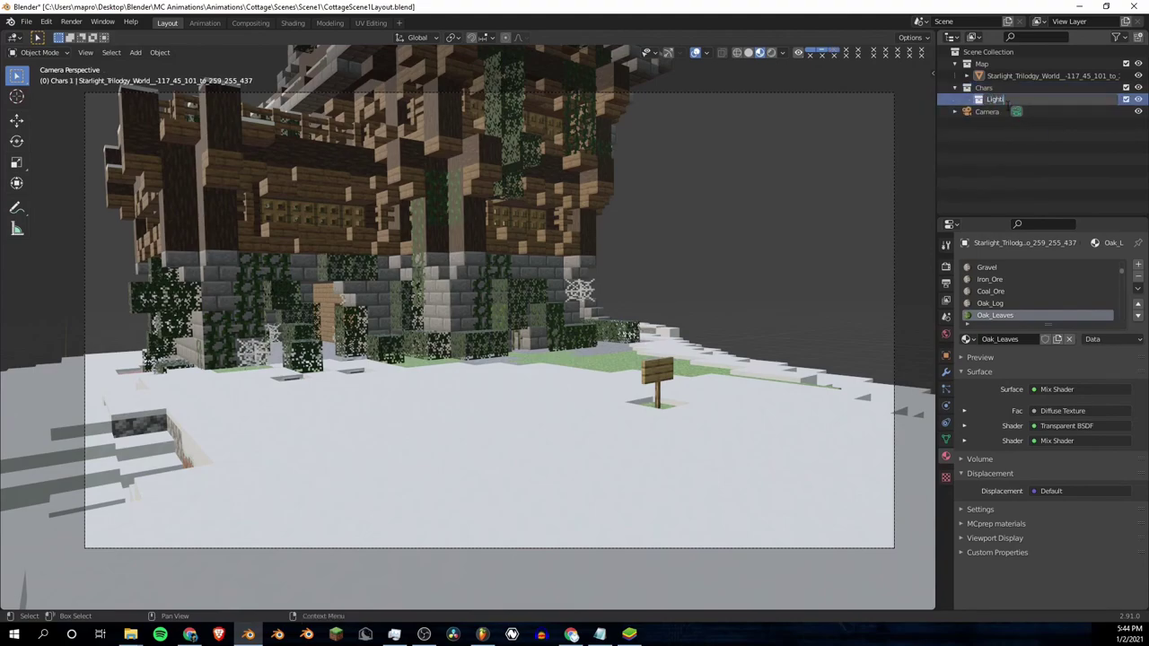
type("ing")
key("Return")
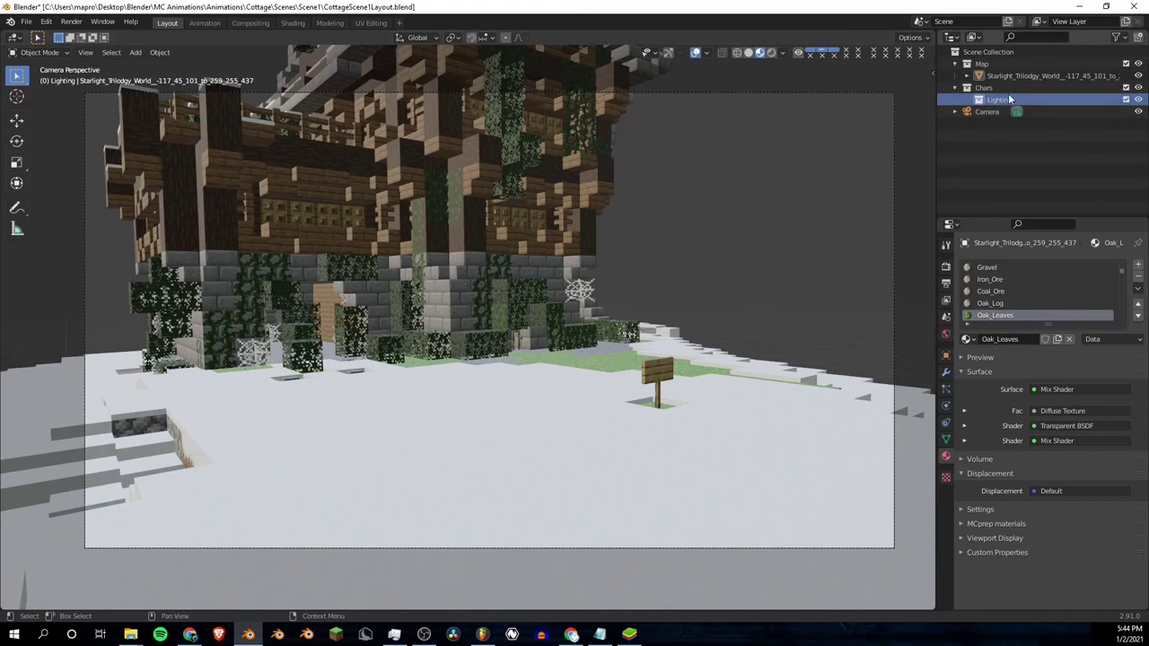
mouse_move(1010, 98)
left_mouse_down()
mouse_move(1008, 185)
mouse_move(1020, 110)
left_mouse_up()
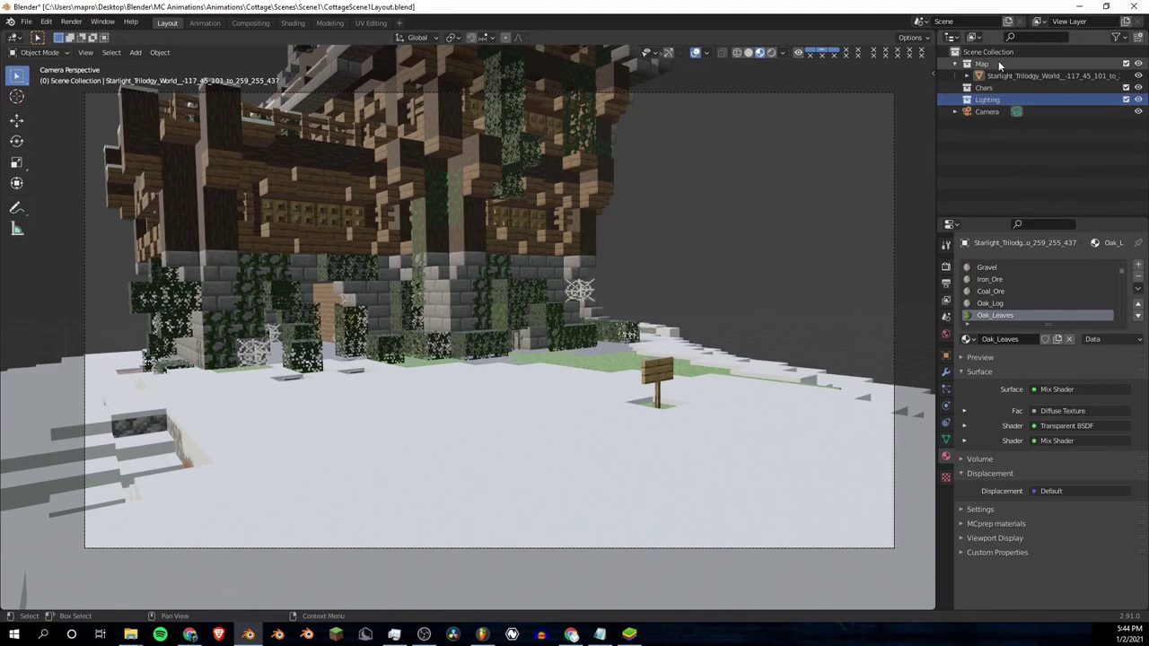
left_click(999, 66)
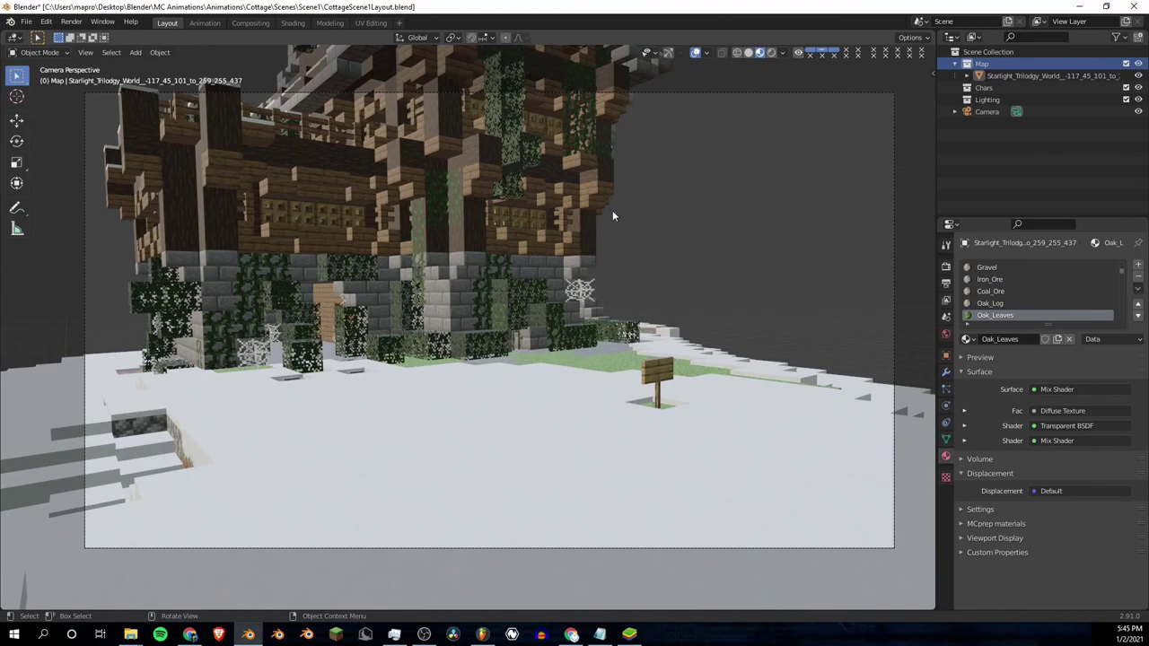
scroll(501, 275, "up", 4)
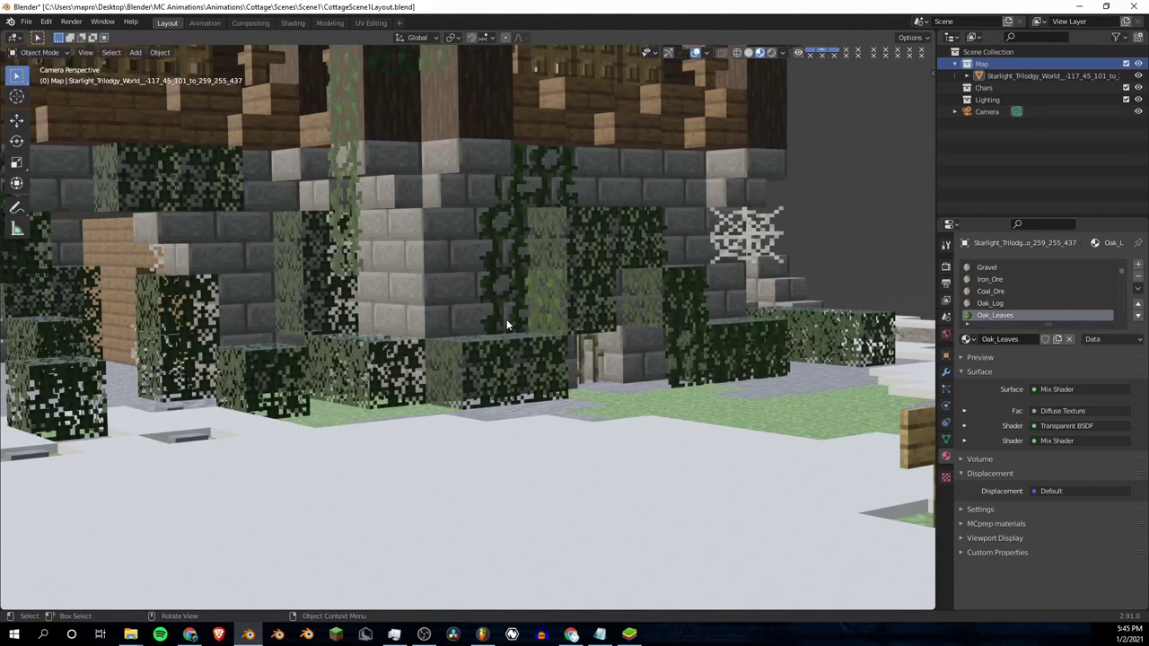
scroll(508, 322, "down", 4)
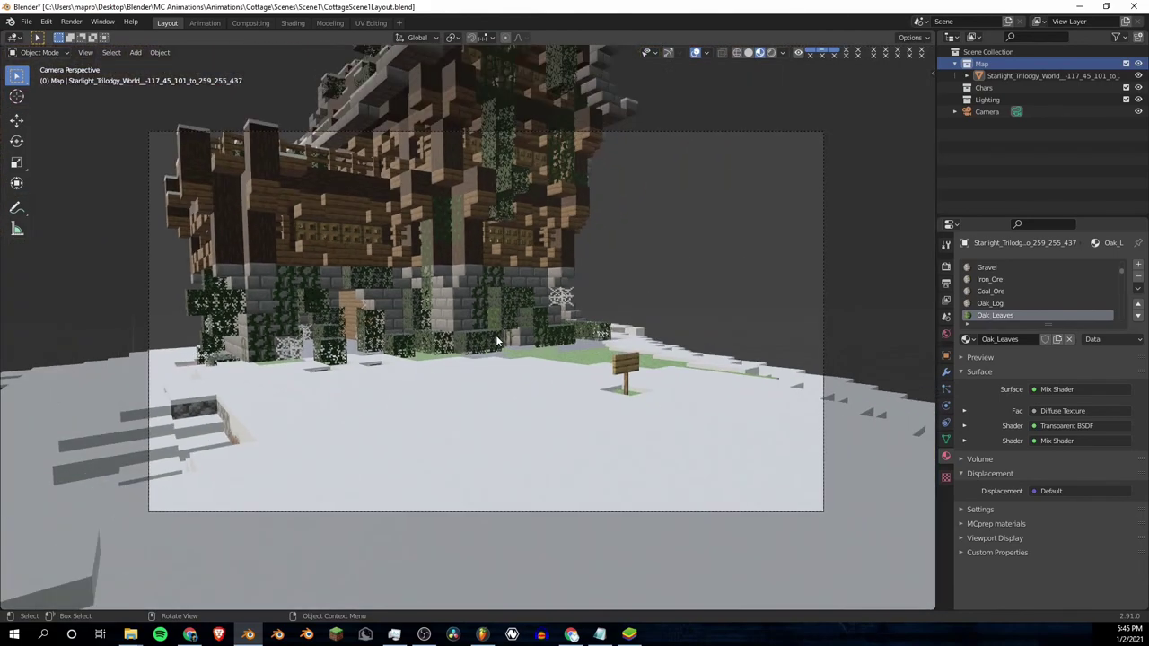